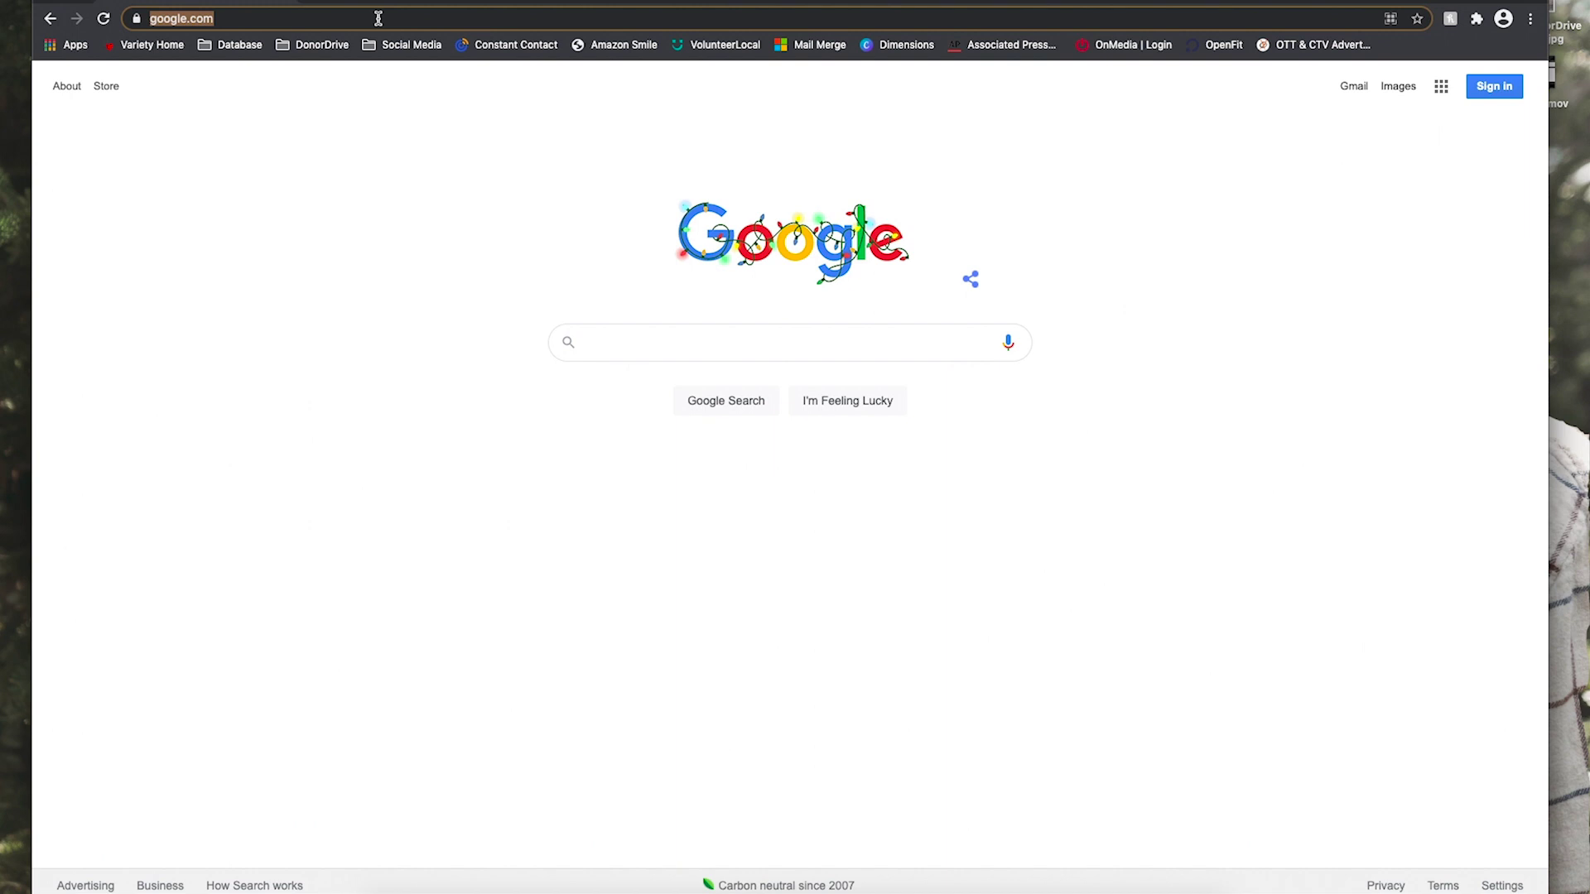
Load varietyiowa.donordrive.com in Chrome's address bar.
{"action": "left_click", "coordinate": [381, 18]}
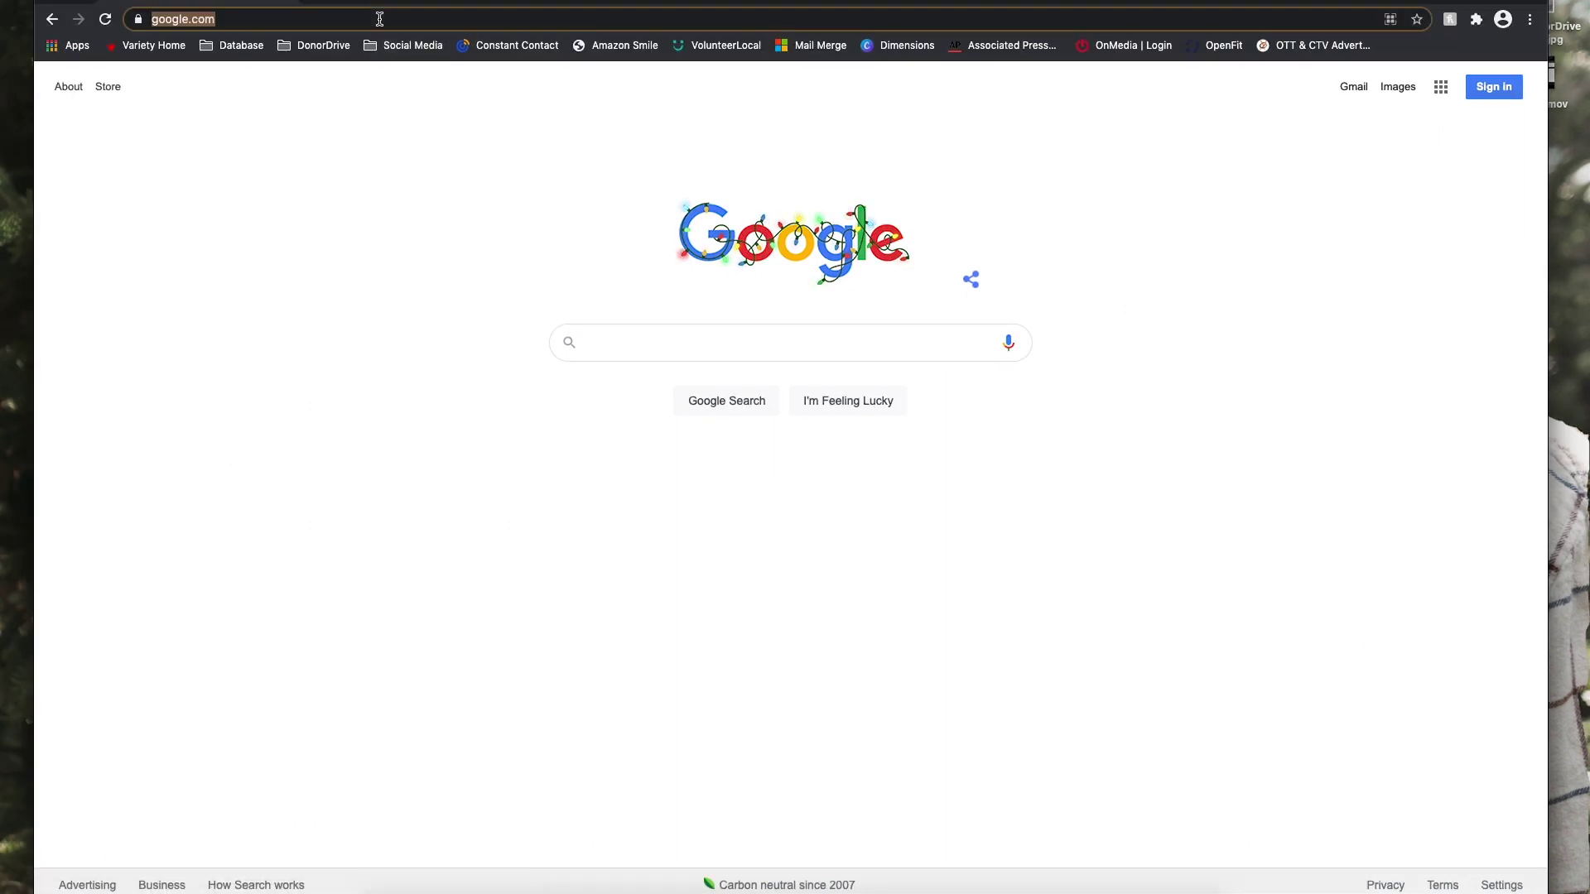
{"action": "type", "text": "varietyiowa.donordri"}
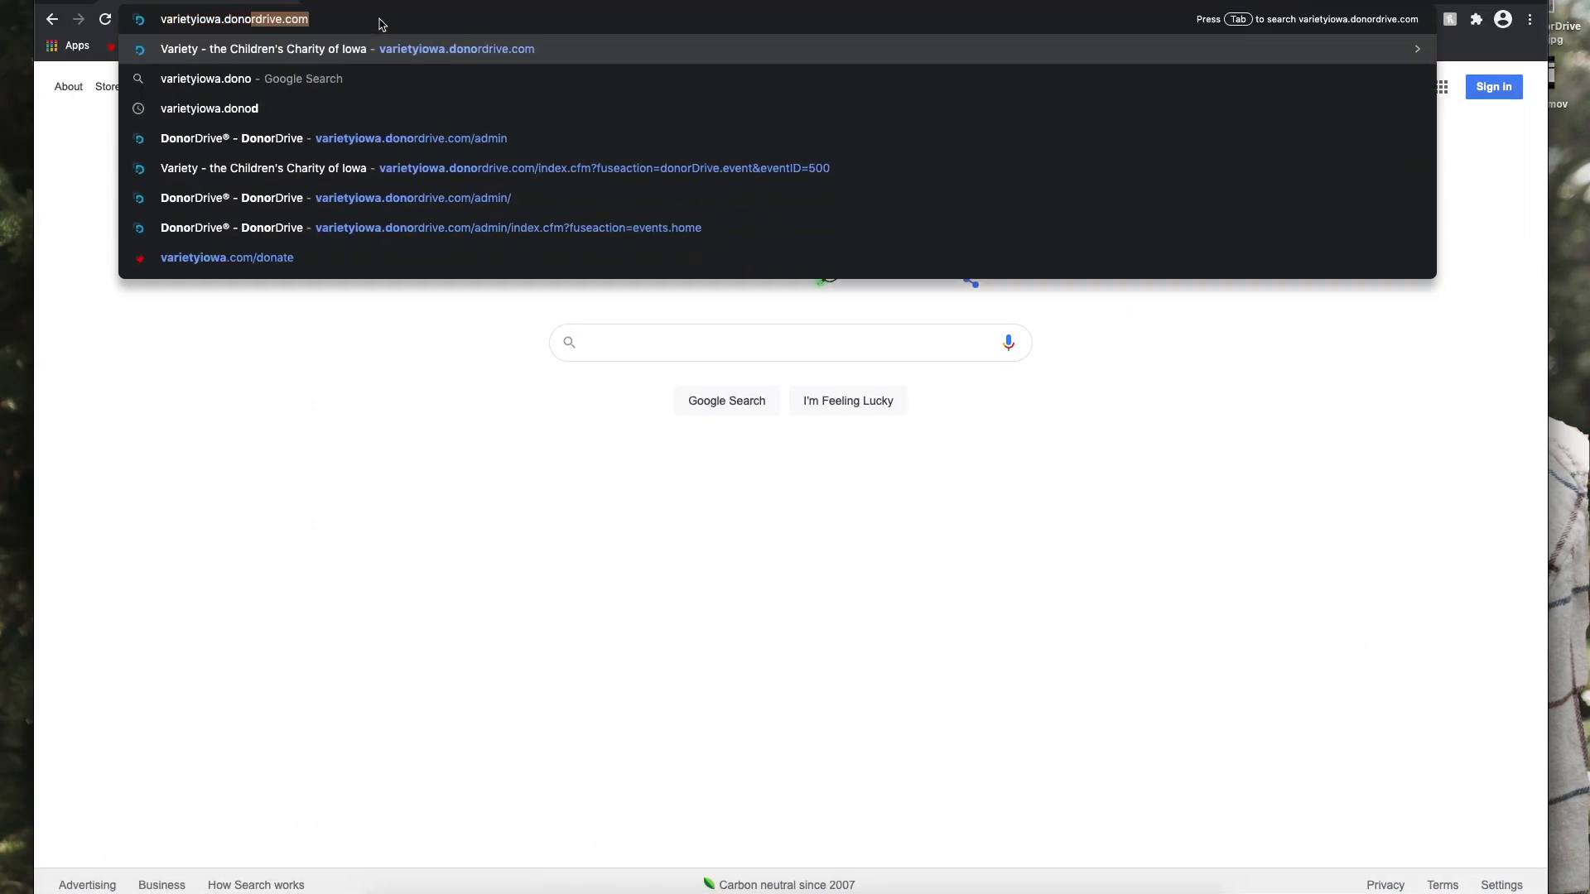
{"action": "type", "text": "ve.com"}
{"action": "key", "text": "Return"}
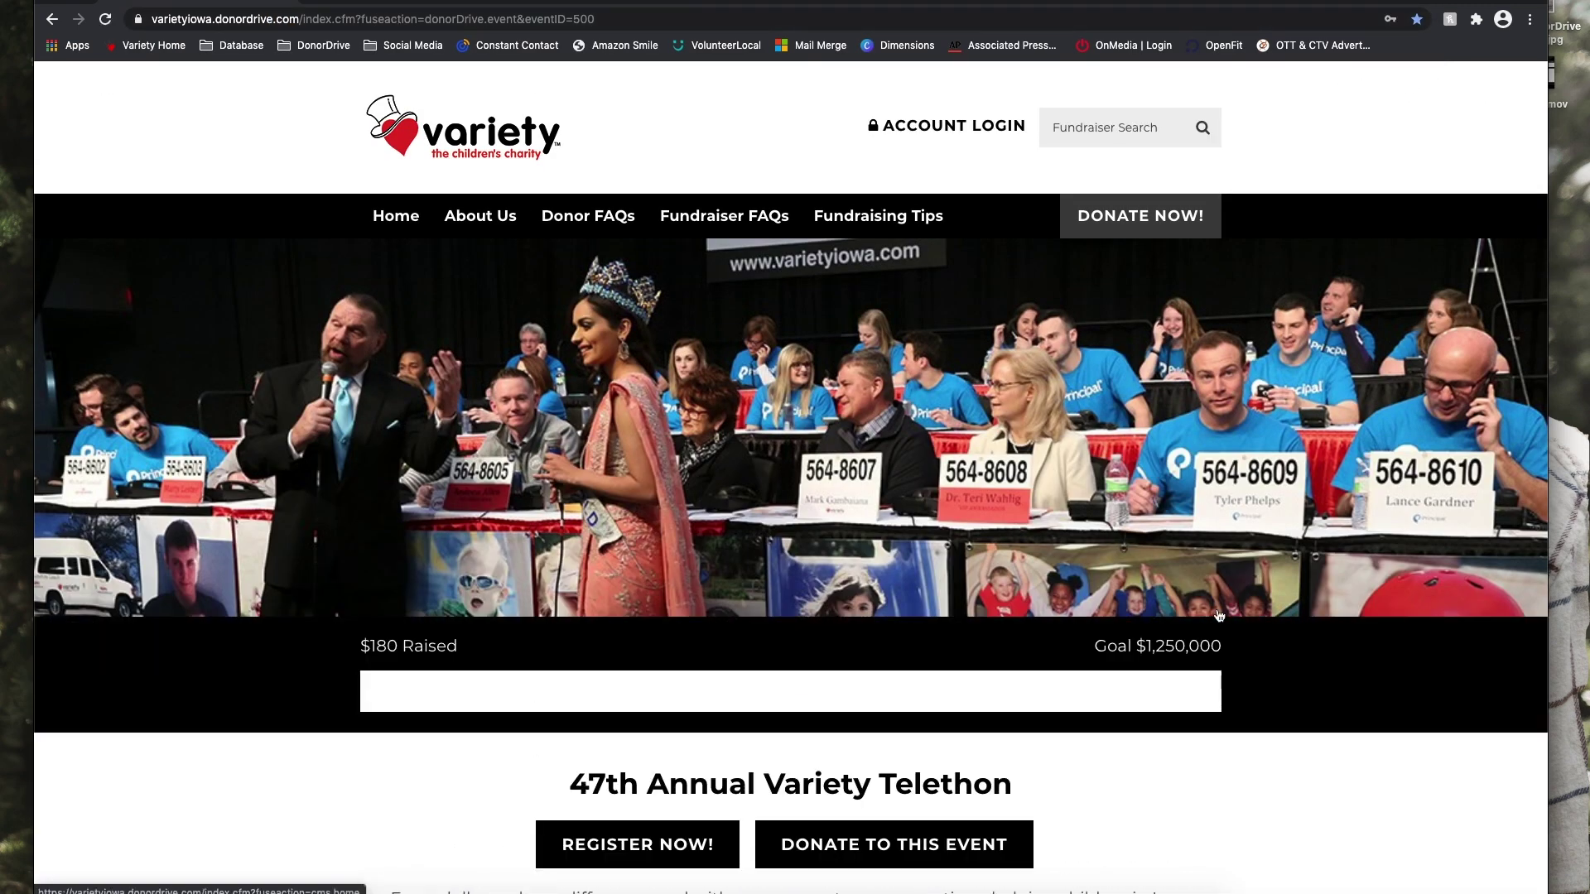
{"action": "scroll", "coordinate": [1218, 615], "scroll_direction": "down", "scroll_amount": 6}
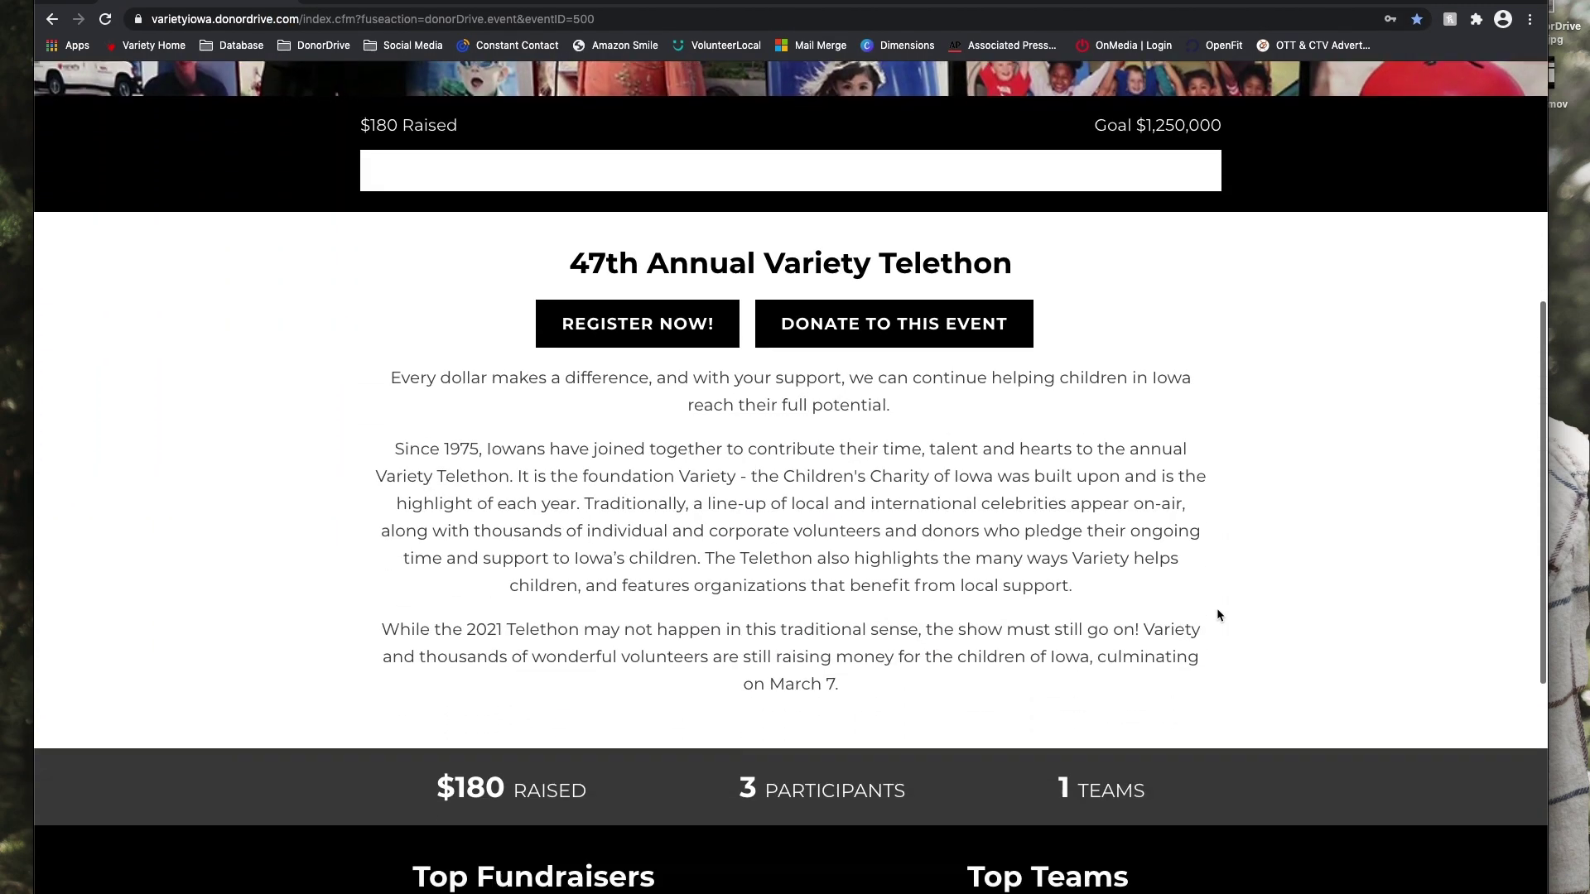
{"action": "scroll", "coordinate": [1218, 616], "scroll_direction": "down", "scroll_amount": 4}
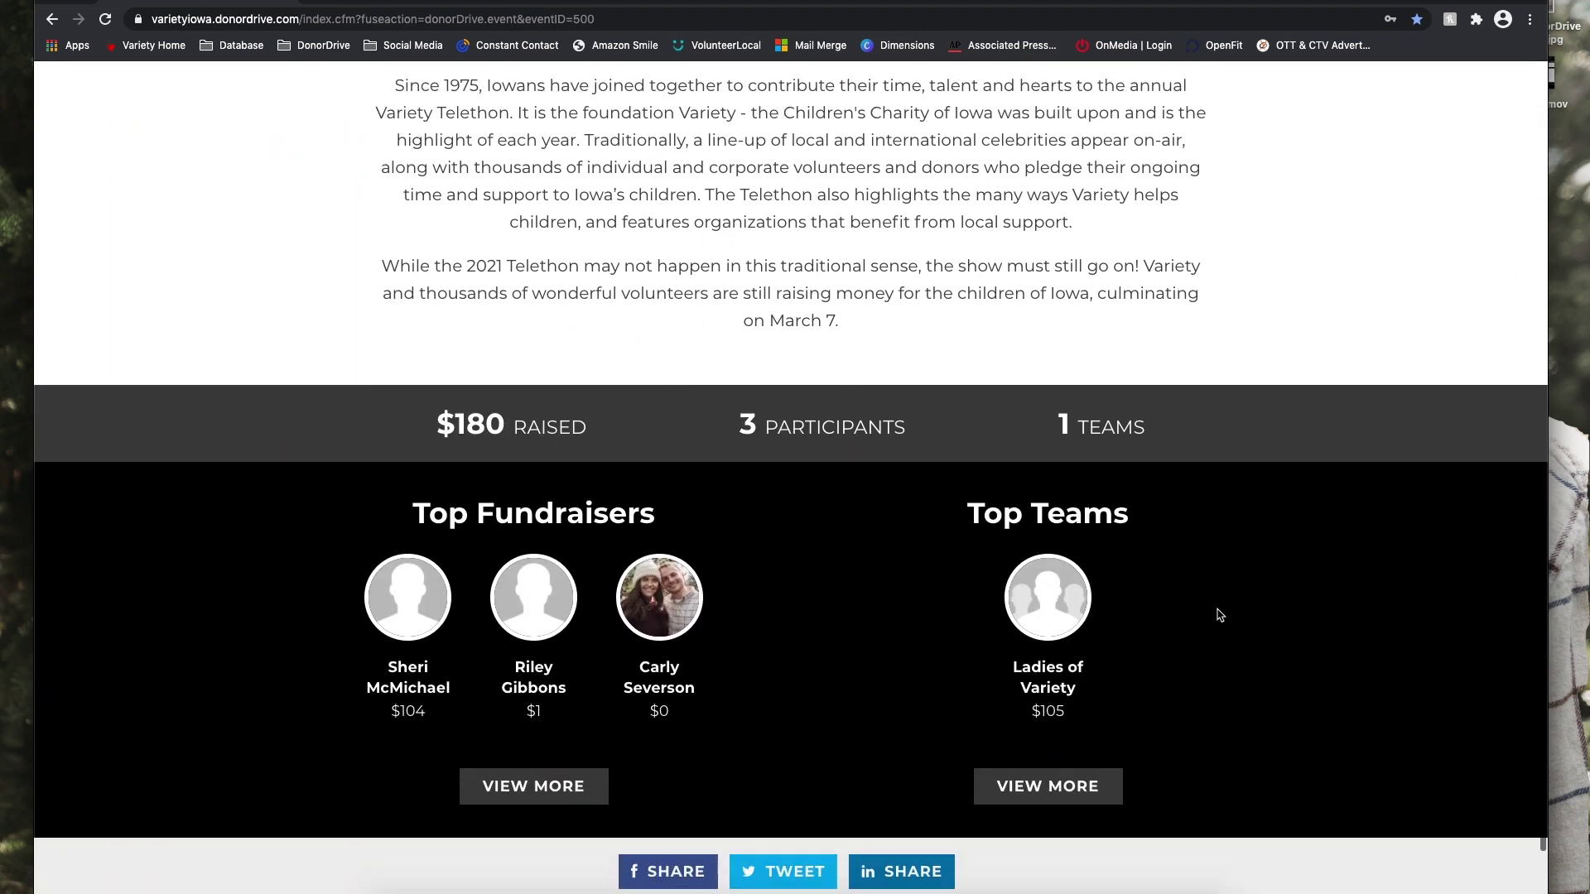
{"action": "scroll", "coordinate": [1220, 616], "scroll_direction": "down", "scroll_amount": 1}
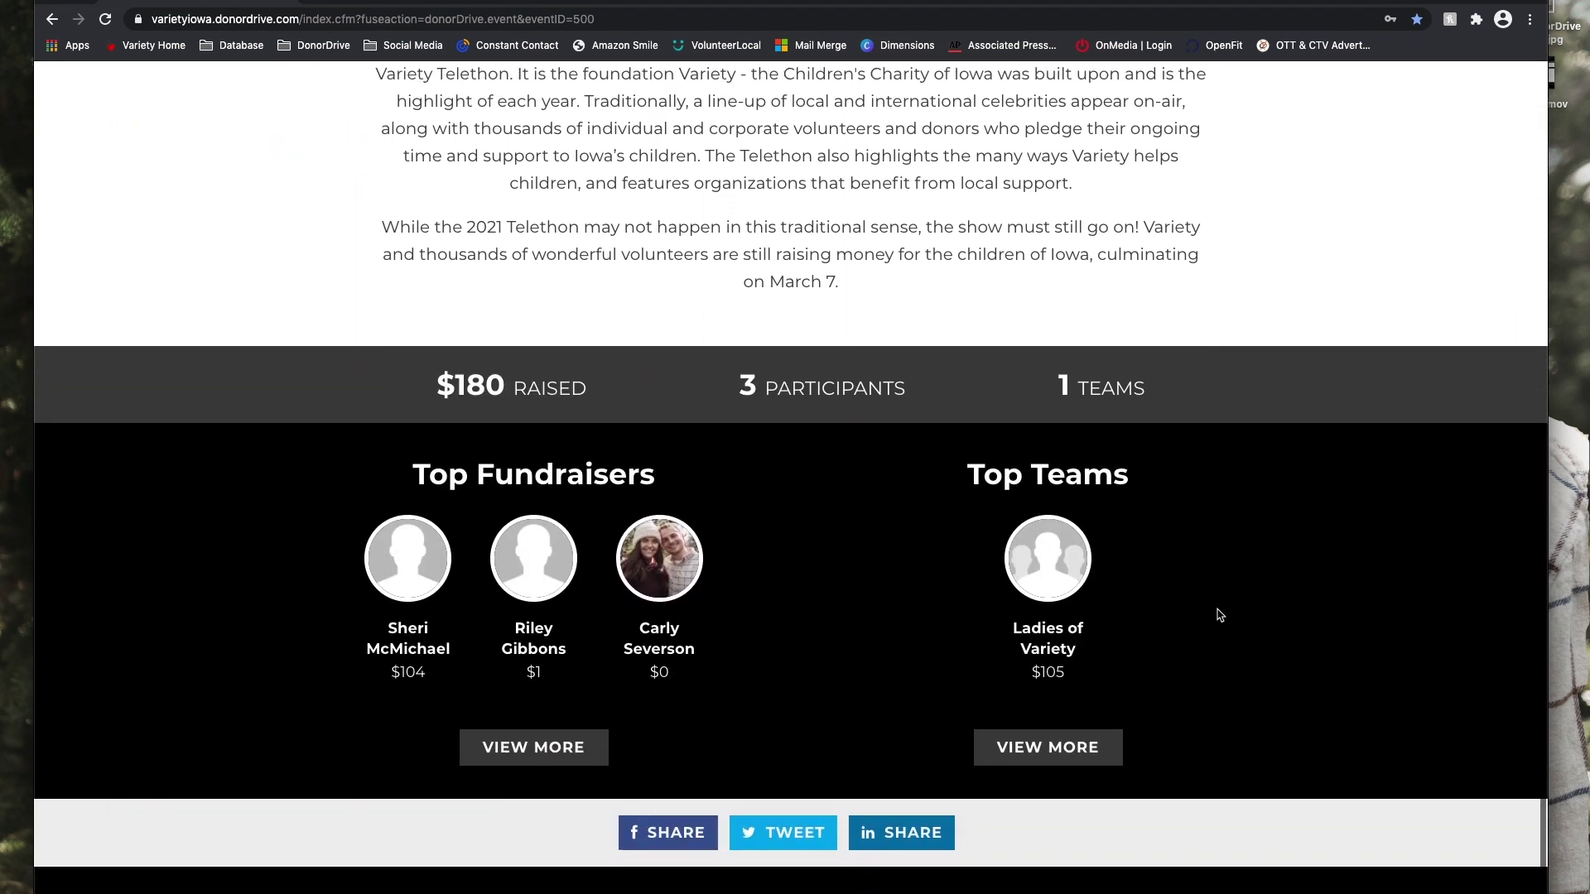
{"action": "scroll", "coordinate": [1220, 615], "scroll_direction": "up", "scroll_amount": 6}
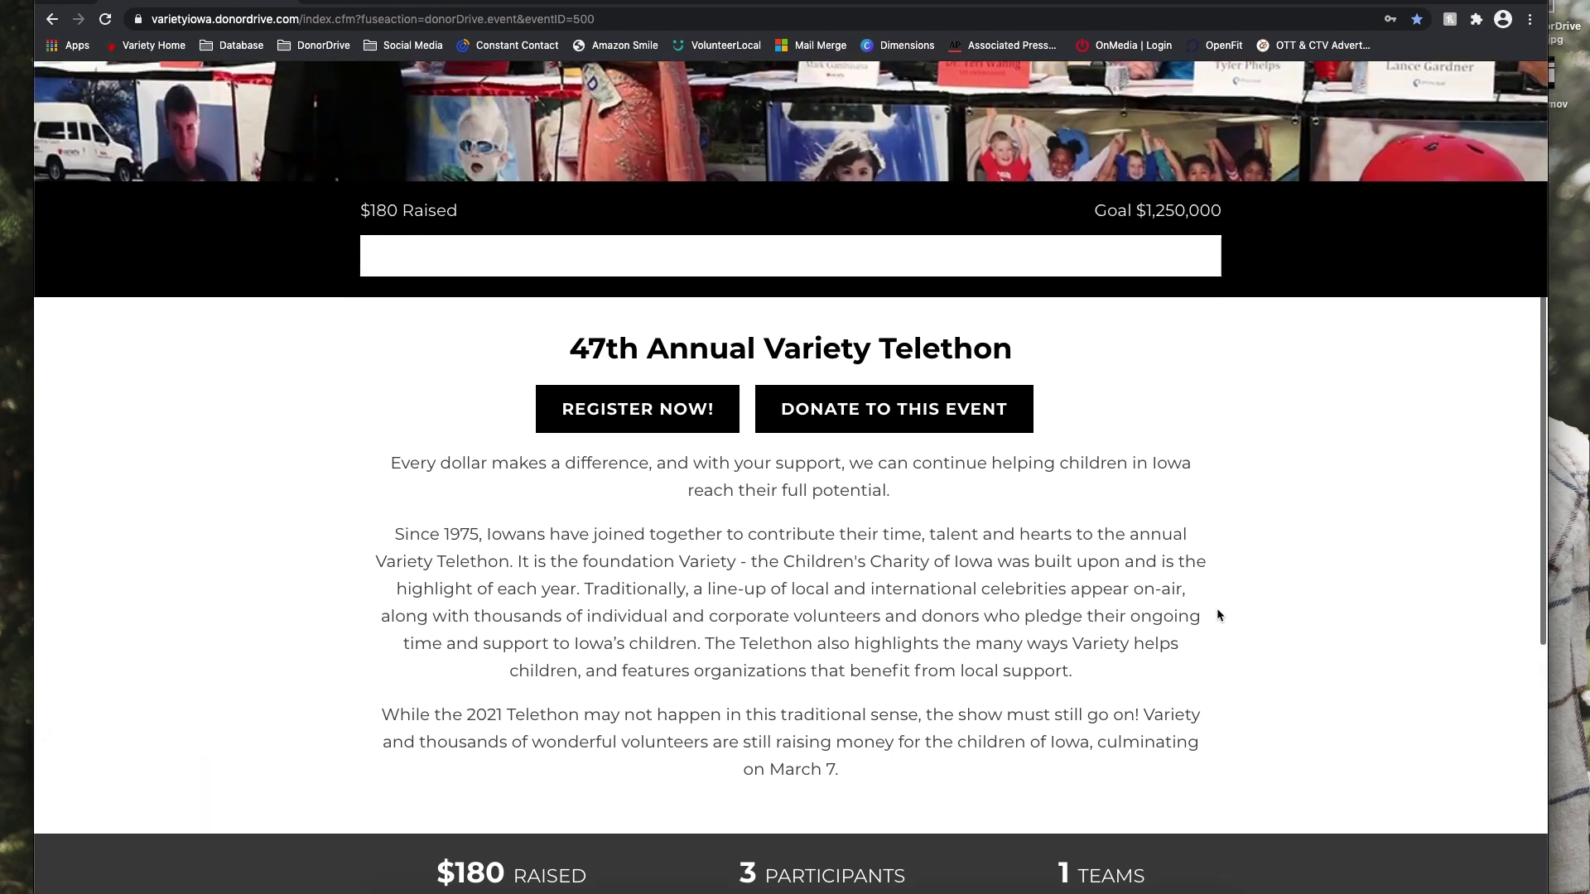
{"action": "scroll", "coordinate": [1218, 614], "scroll_direction": "up", "scroll_amount": 5}
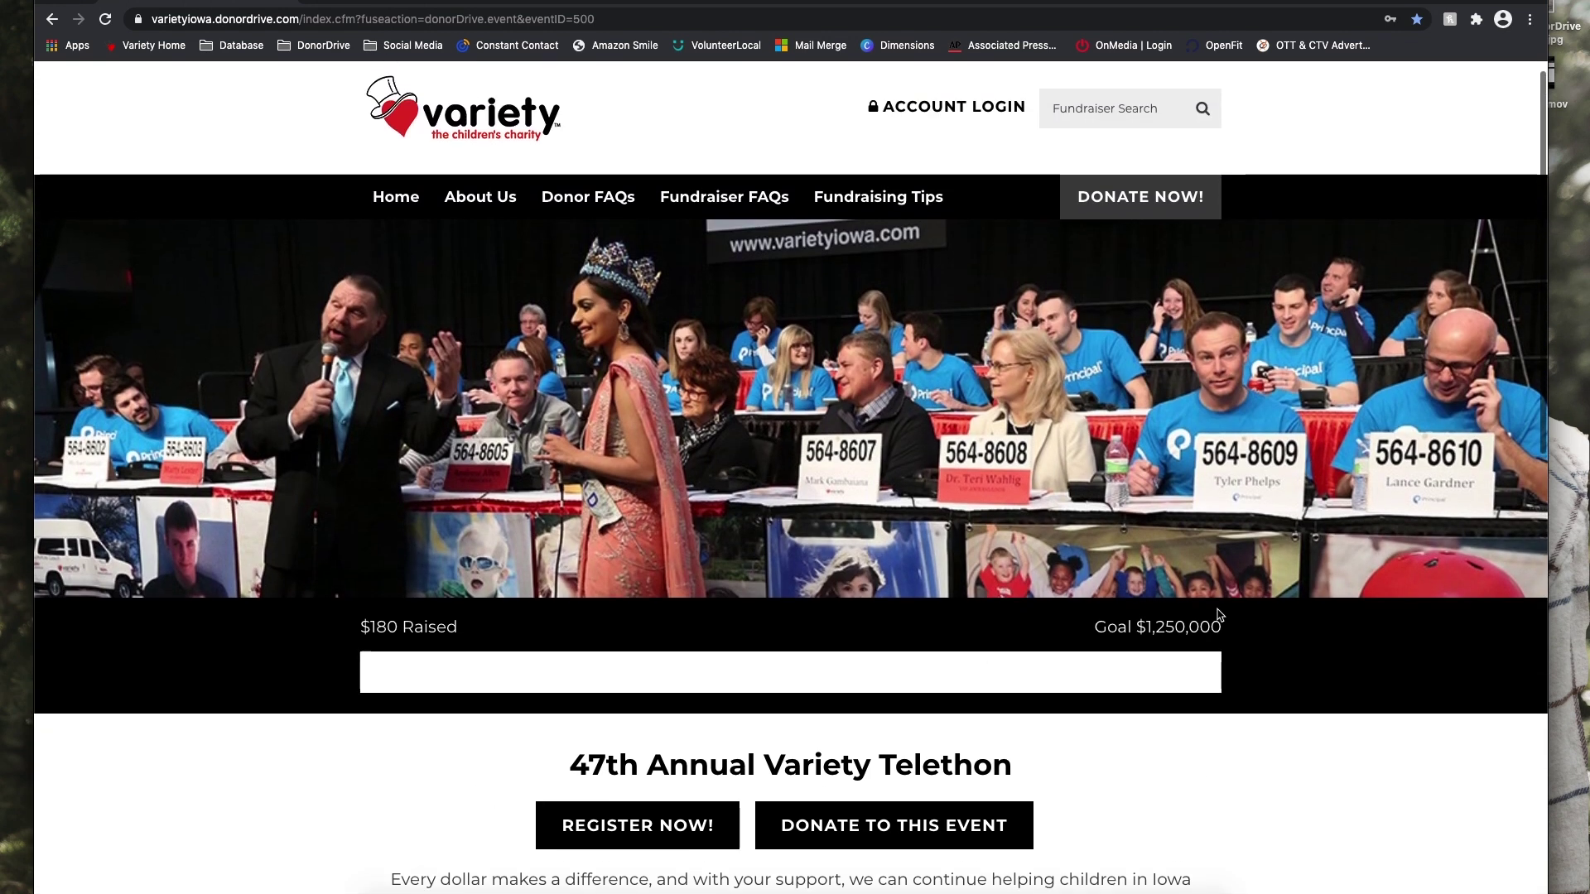
Register for the telethon with the fundraiser's first name, last name, e-mail and password.
{"action": "left_click", "coordinate": [602, 852]}
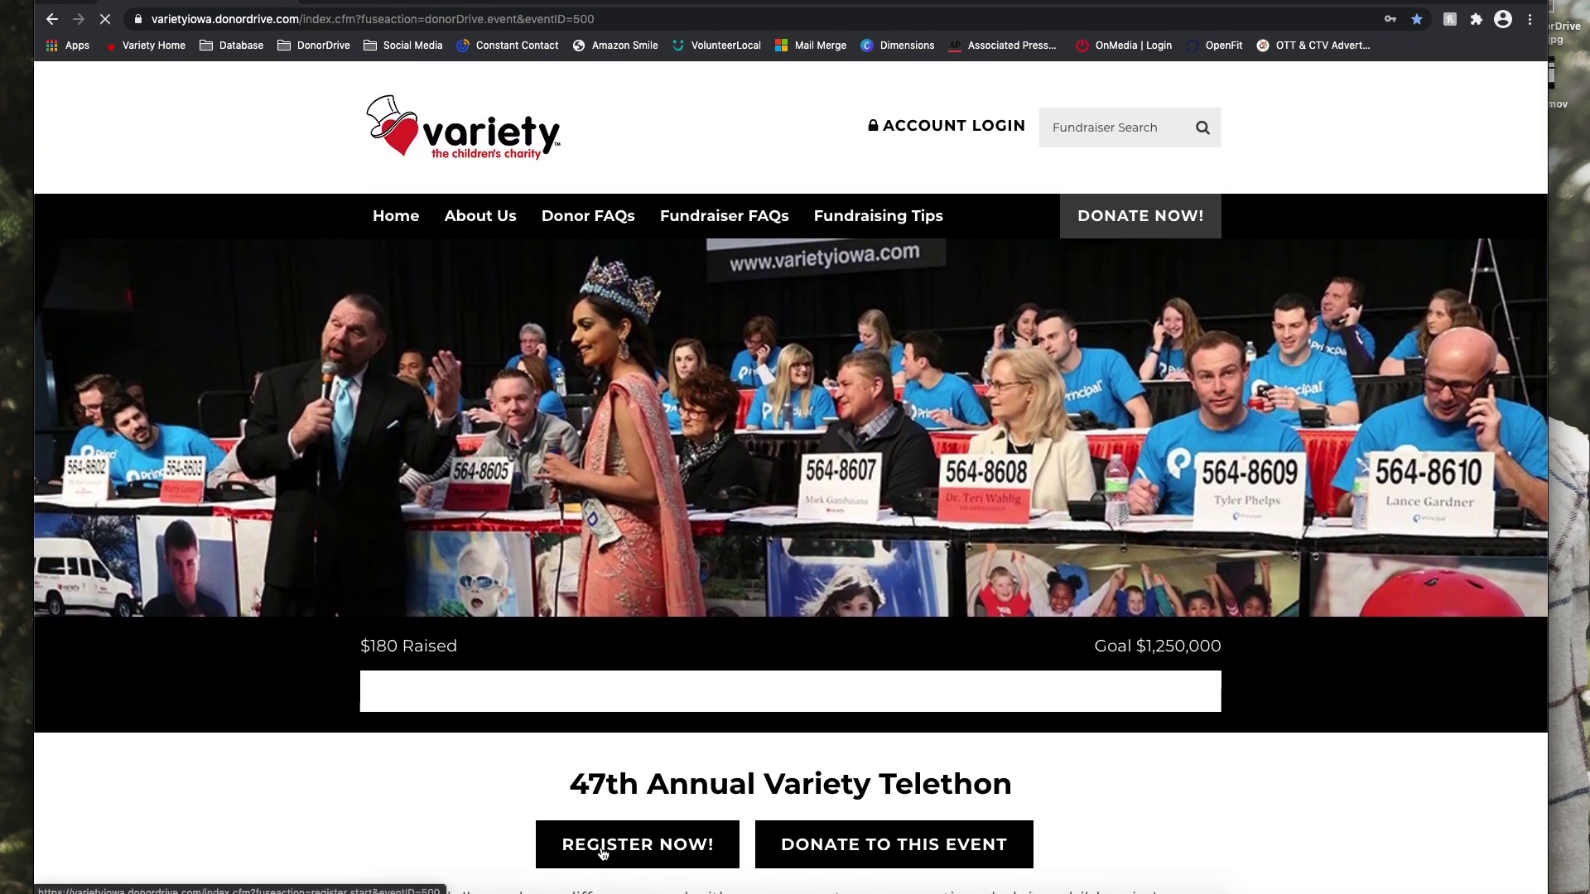
{"action": "left_click", "coordinate": [692, 549]}
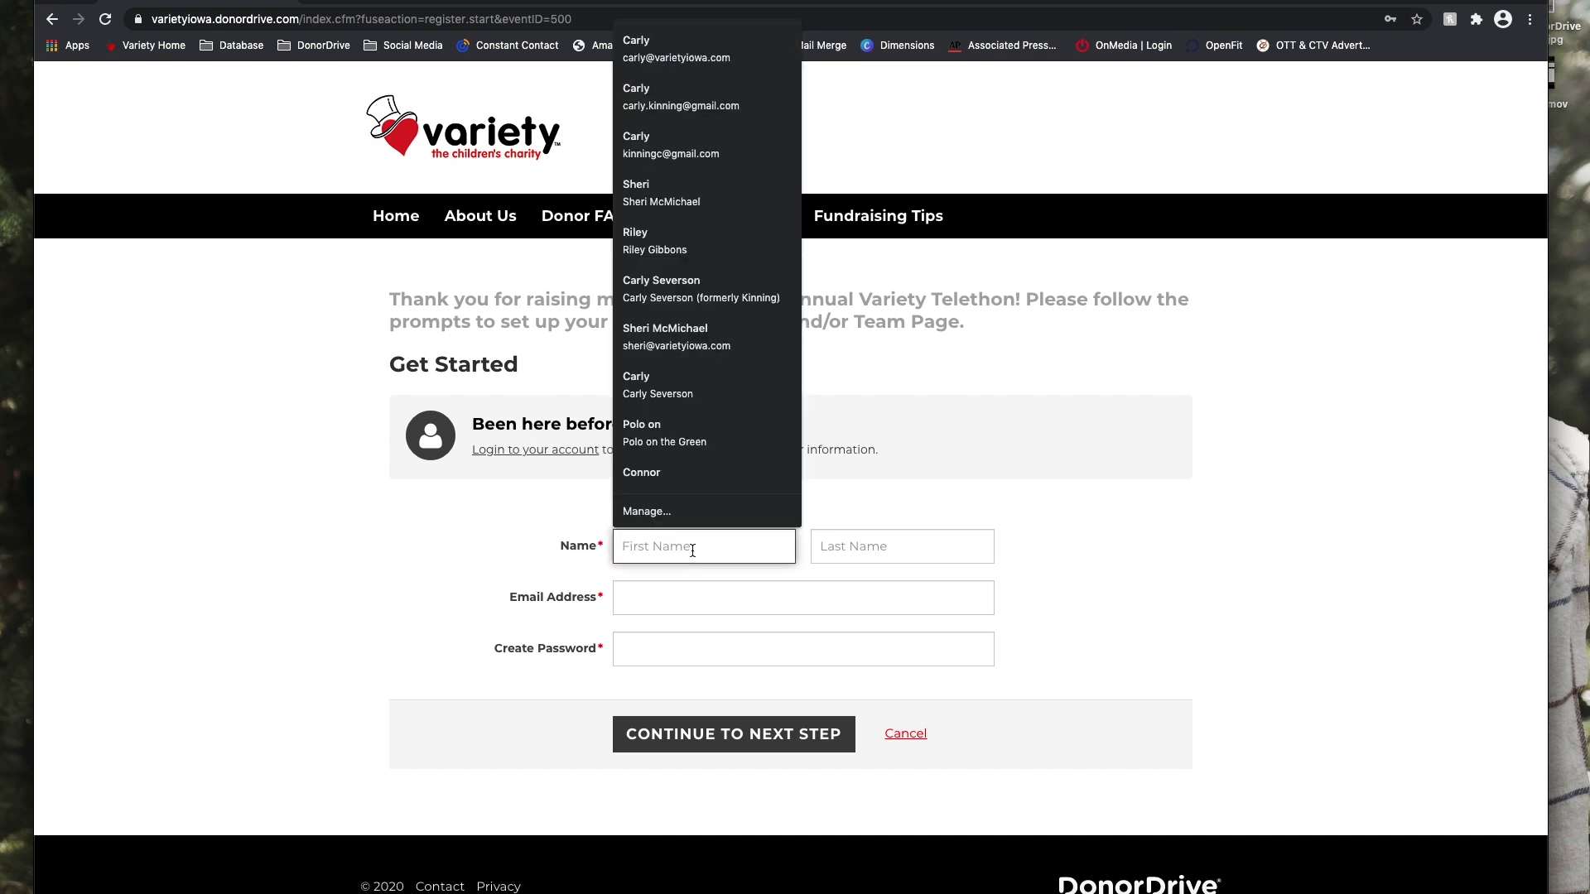
{"action": "key", "text": "Tab"}
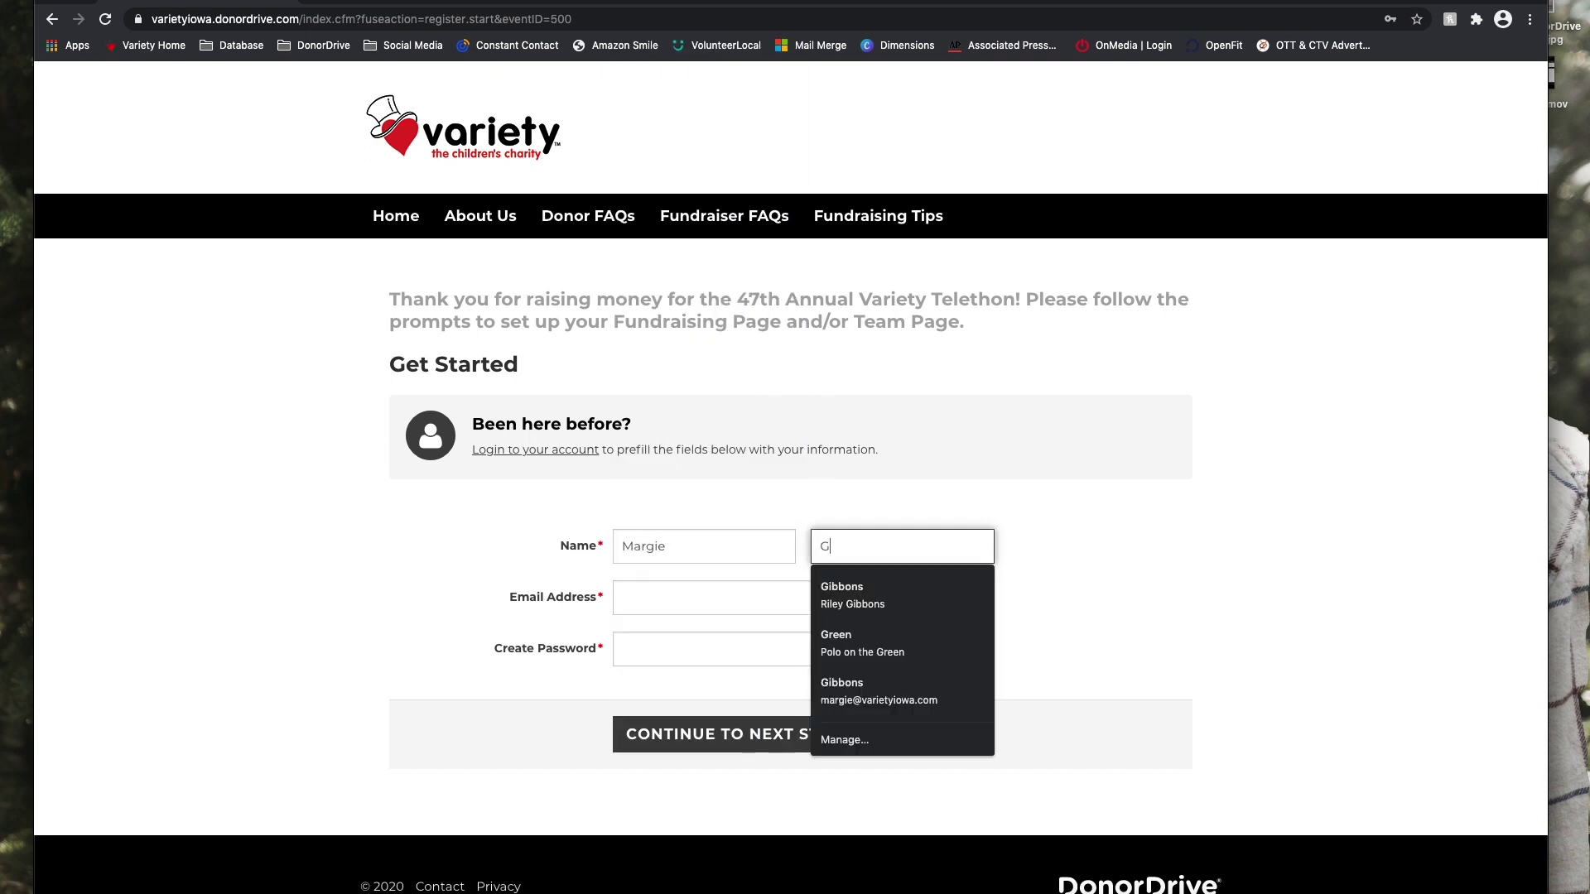
{"action": "key", "text": "Tab"}
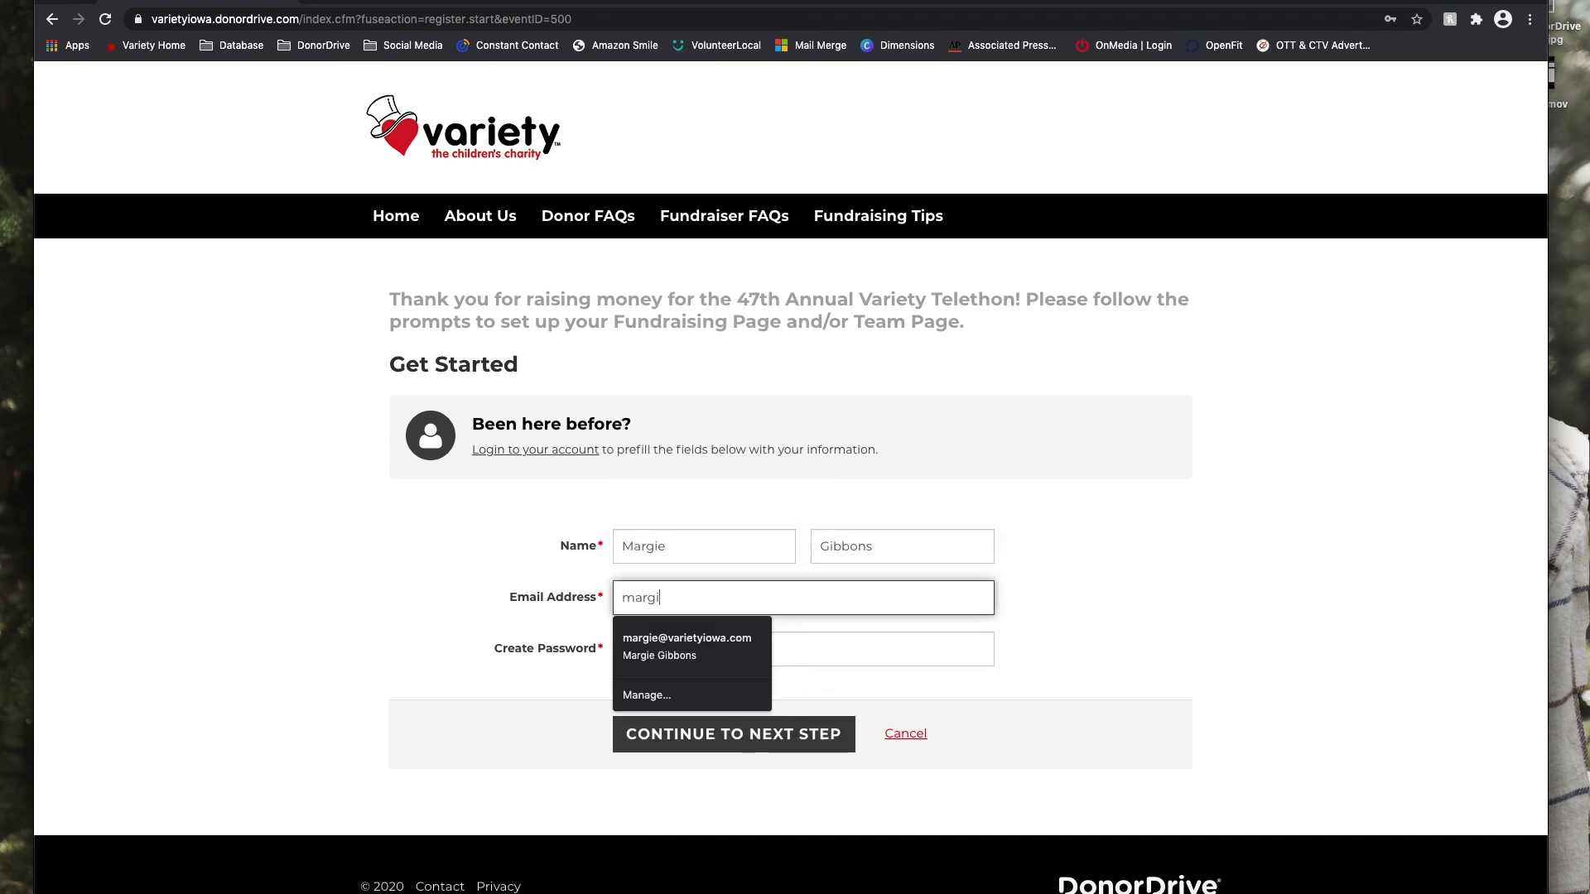
{"action": "key", "text": "Tab"}
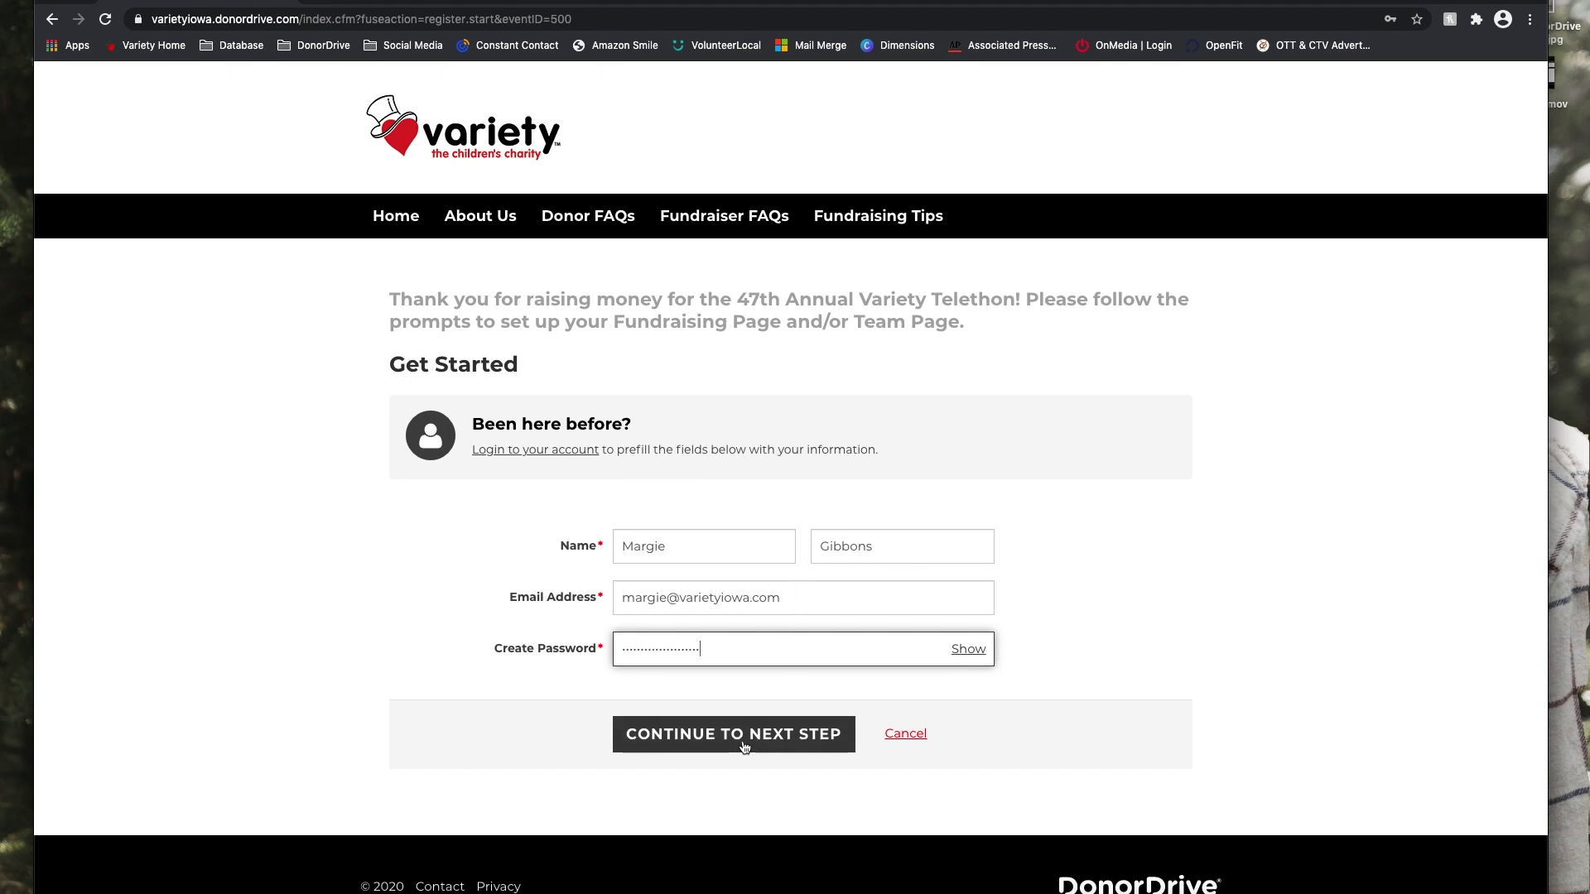
{"action": "left_click", "coordinate": [708, 734]}
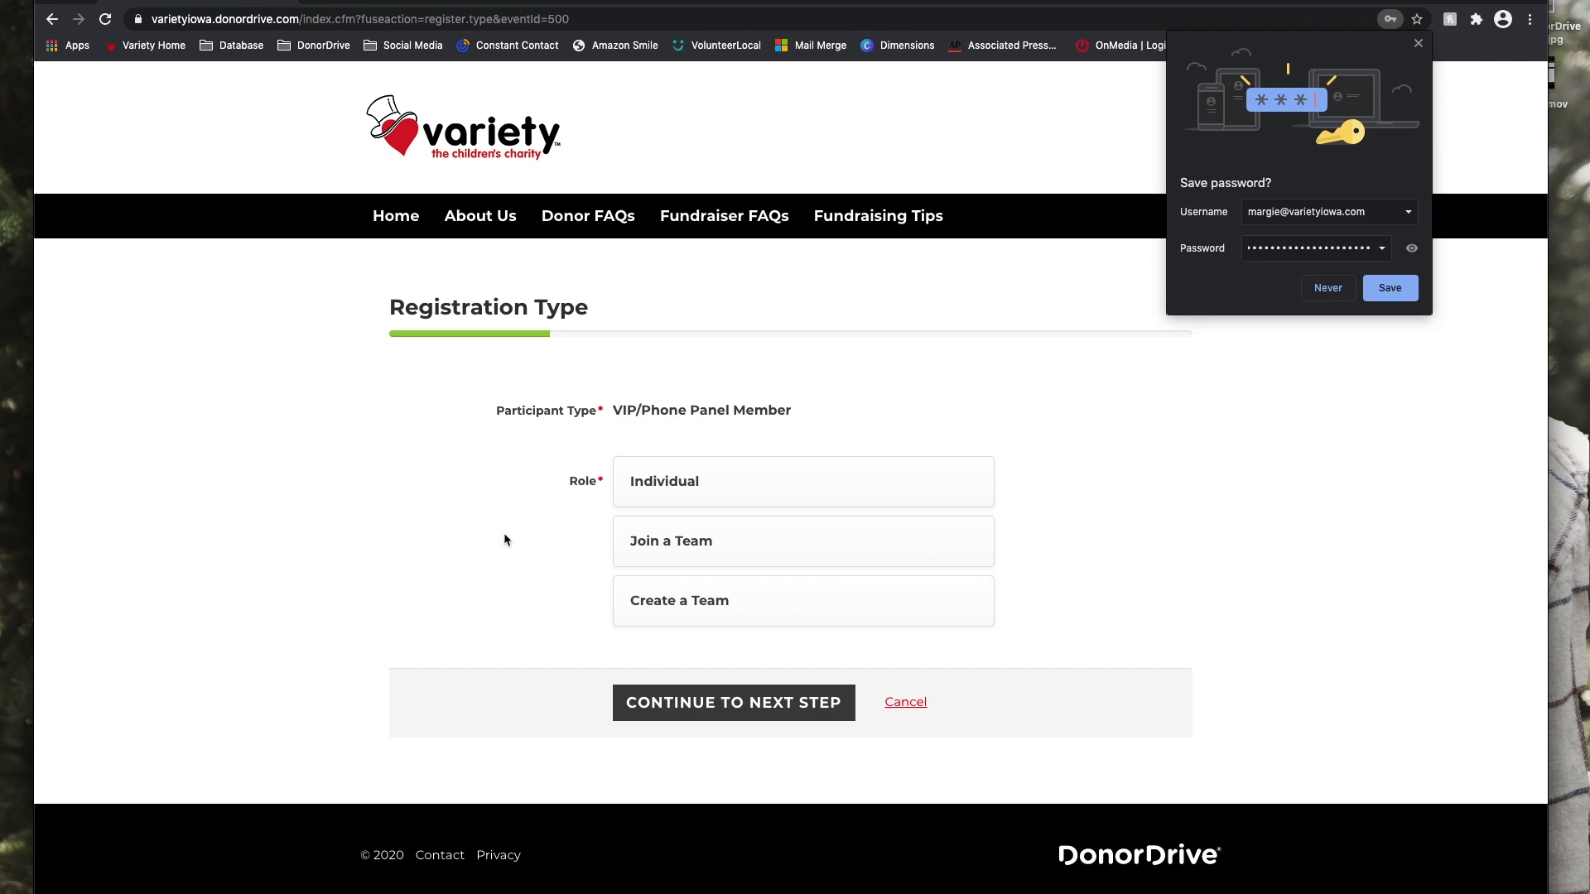
Choose Join a Team as the role and search for a team.
{"action": "left_click", "coordinate": [720, 556]}
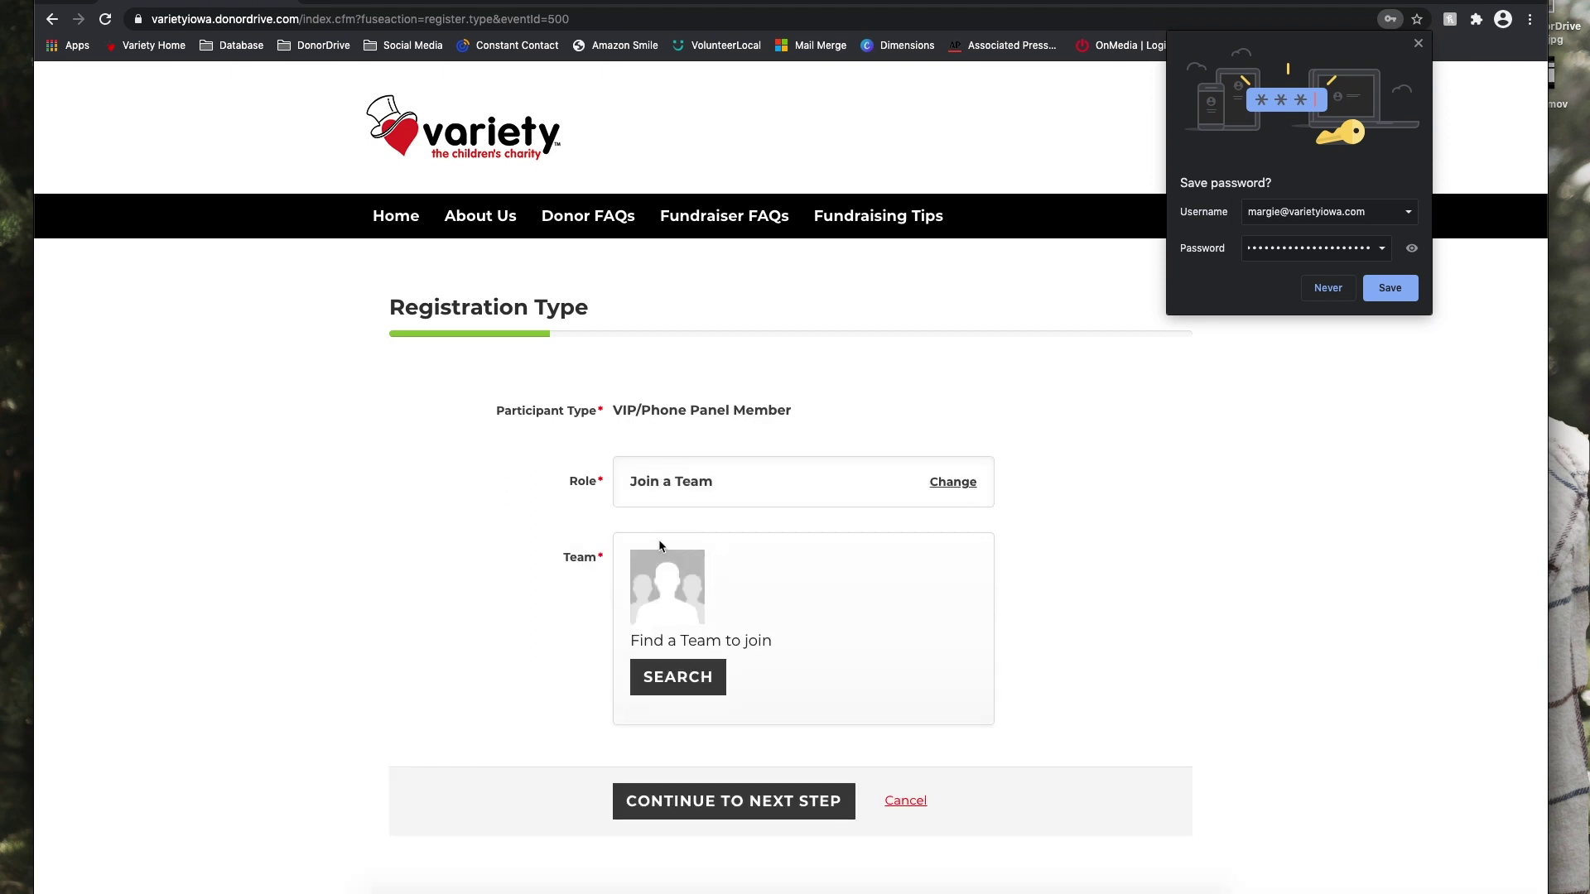
{"action": "left_click", "coordinate": [677, 689]}
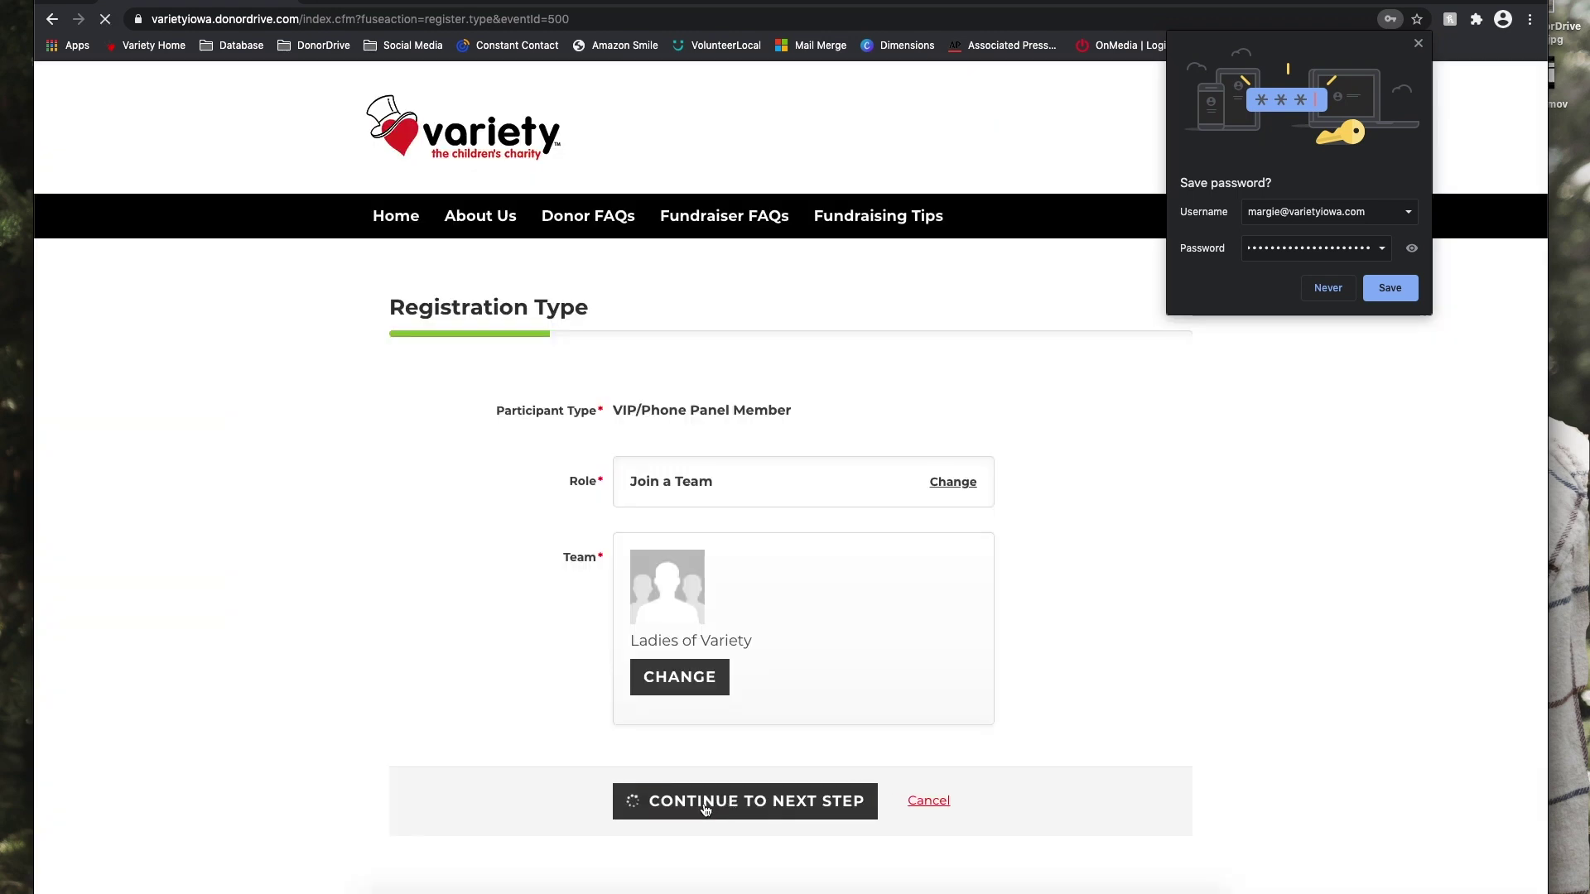
Continue to Registration Details, declining browser password saving and a donation toward the goal.
{"action": "left_click", "coordinate": [709, 802]}
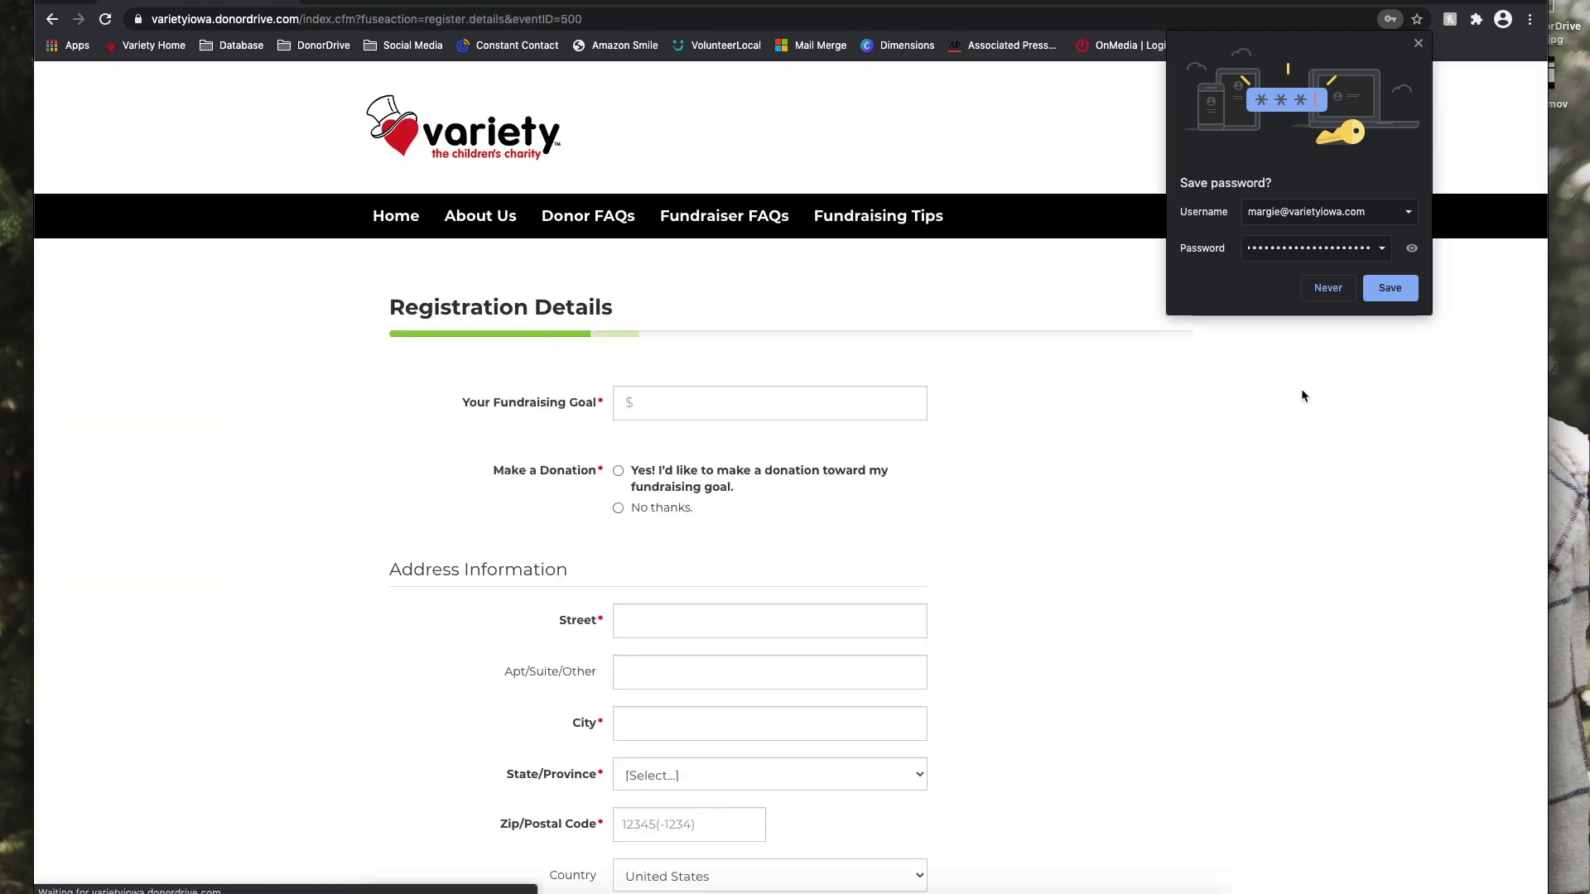
{"action": "left_click", "coordinate": [1327, 288]}
{"action": "left_click", "coordinate": [710, 405]}
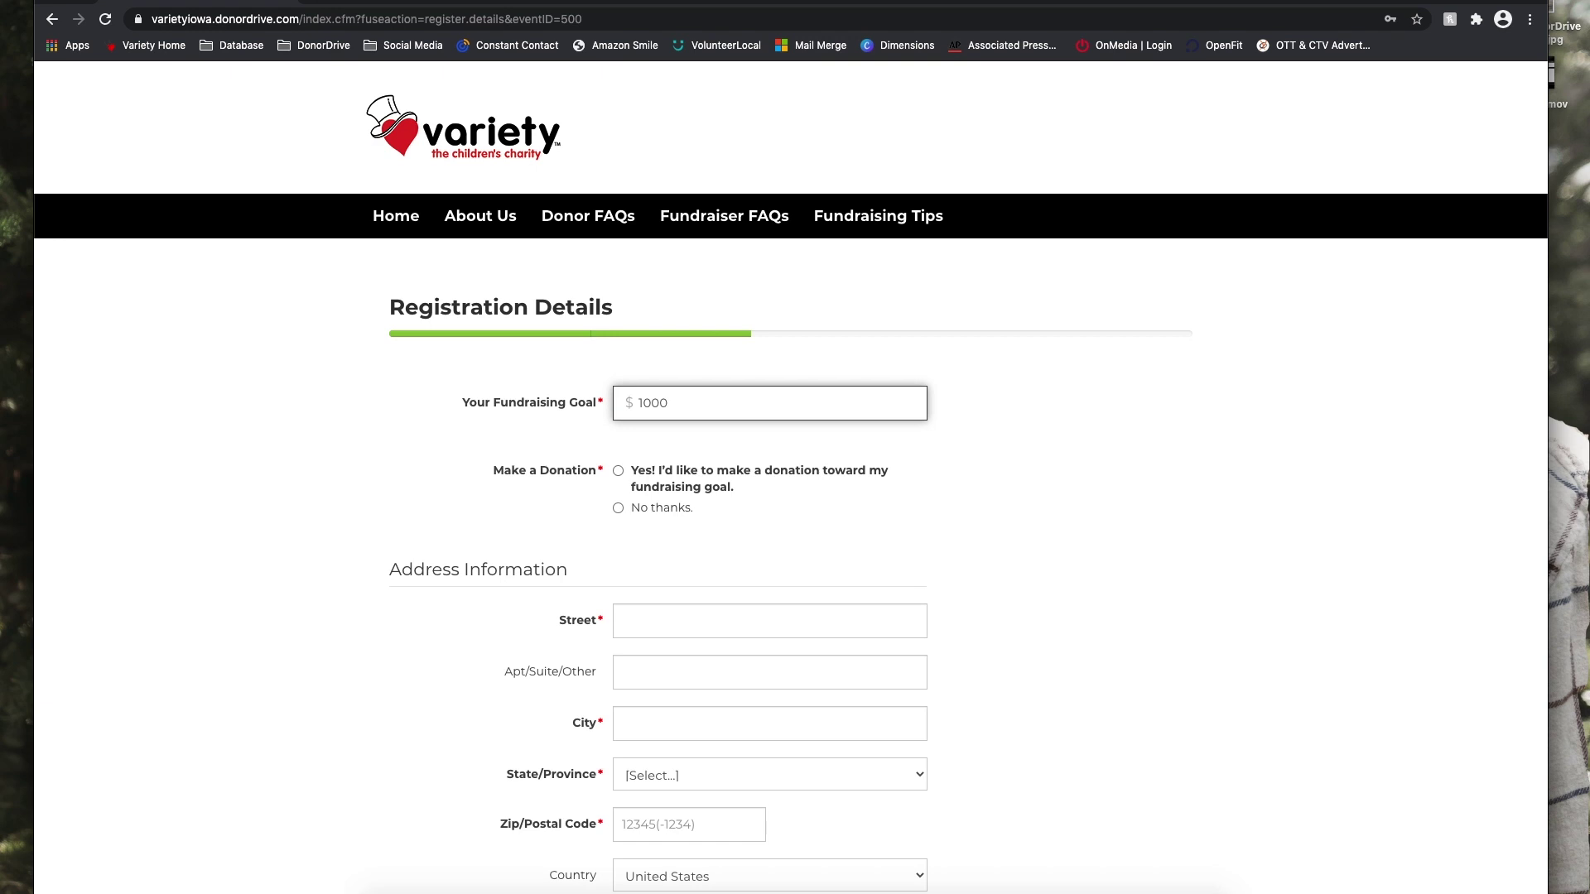
{"action": "left_click", "coordinate": [795, 526]}
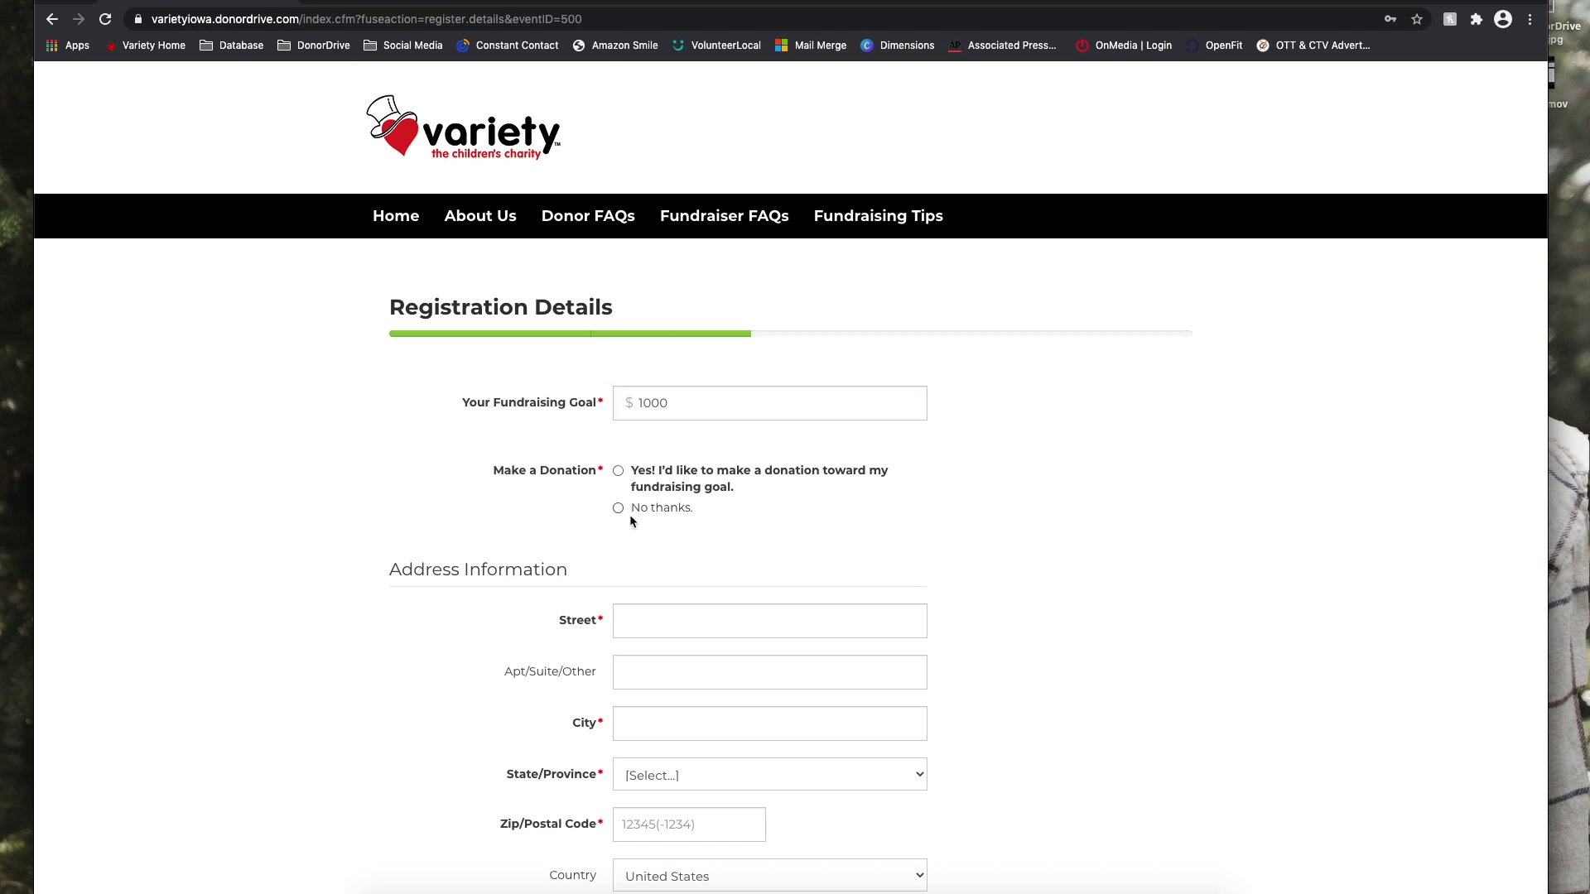
Fill in the fundraiser's street address, suite, city, state and zip code.
{"action": "left_click", "coordinate": [686, 623]}
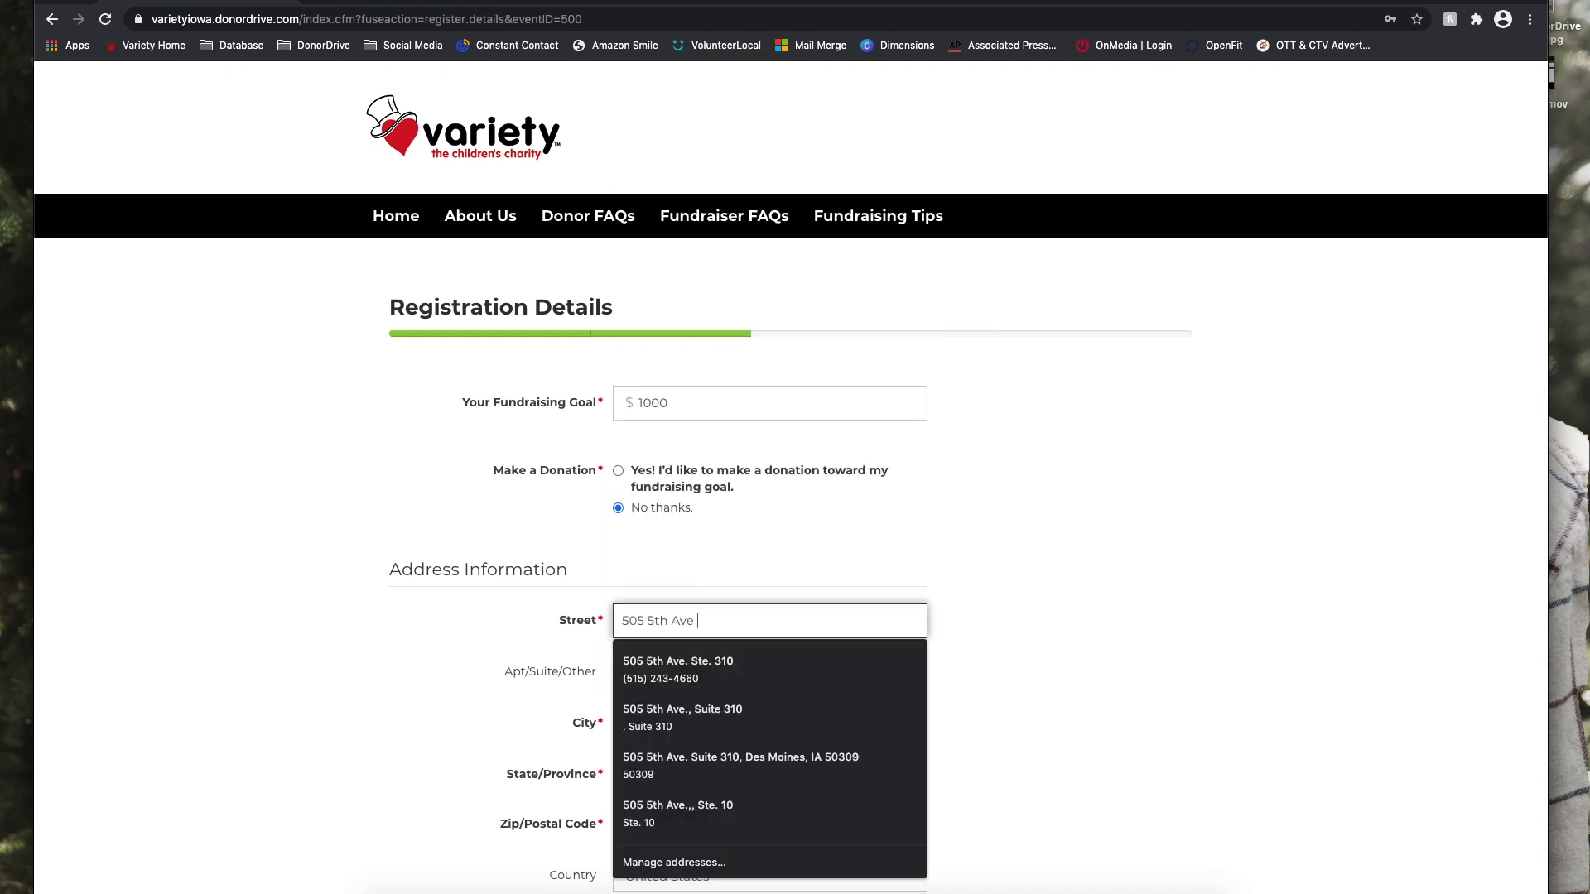
{"action": "key", "text": "Tab"}
{"action": "key", "text": "Tab"}
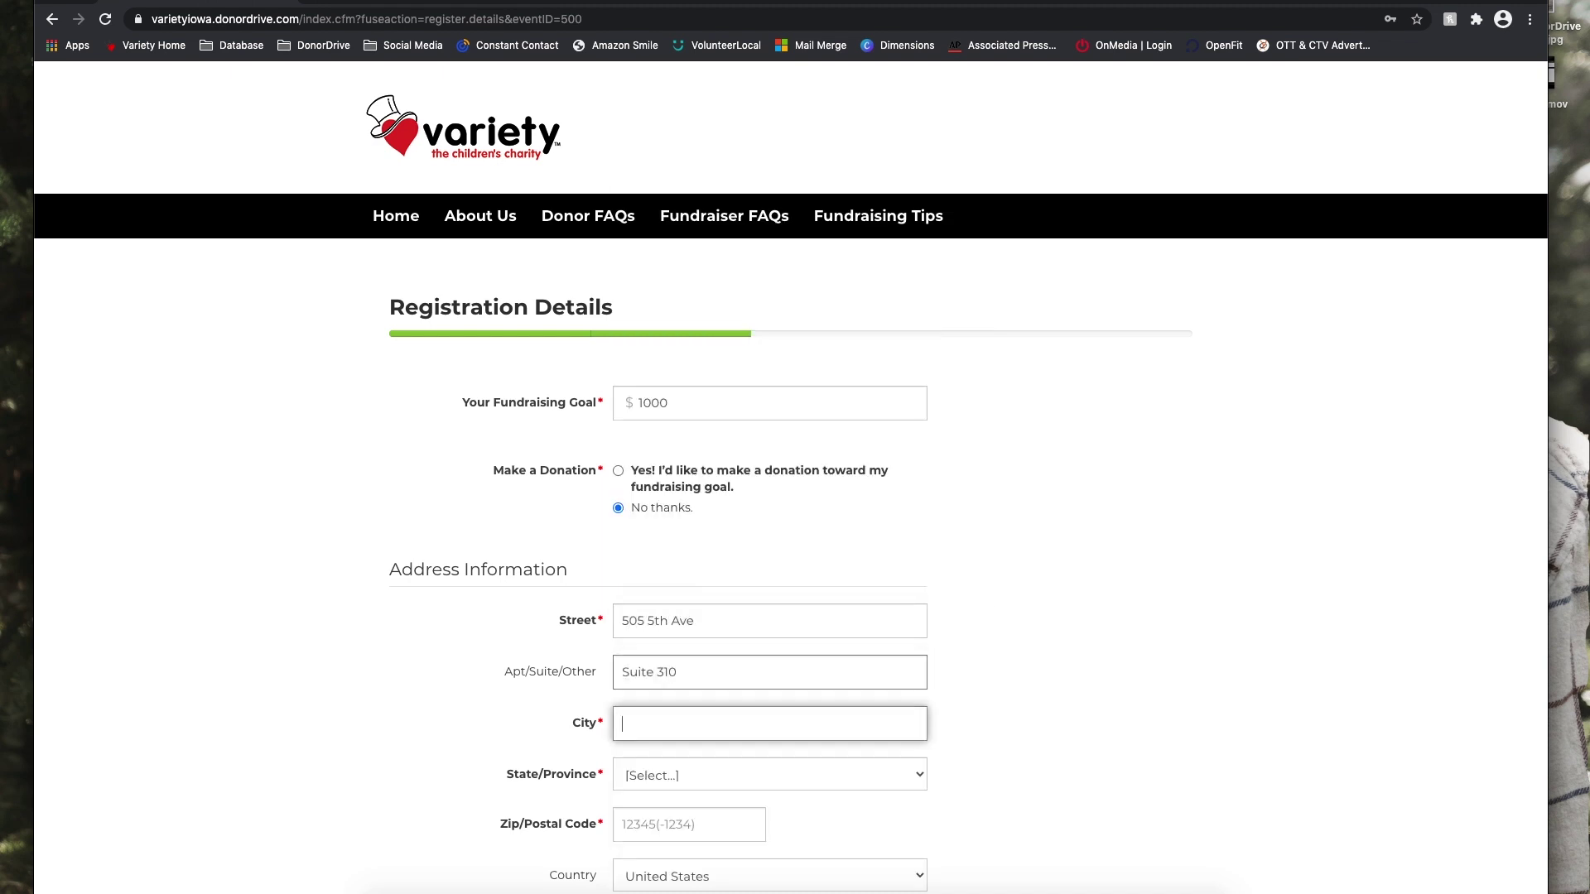
{"action": "key", "text": "Tab"}
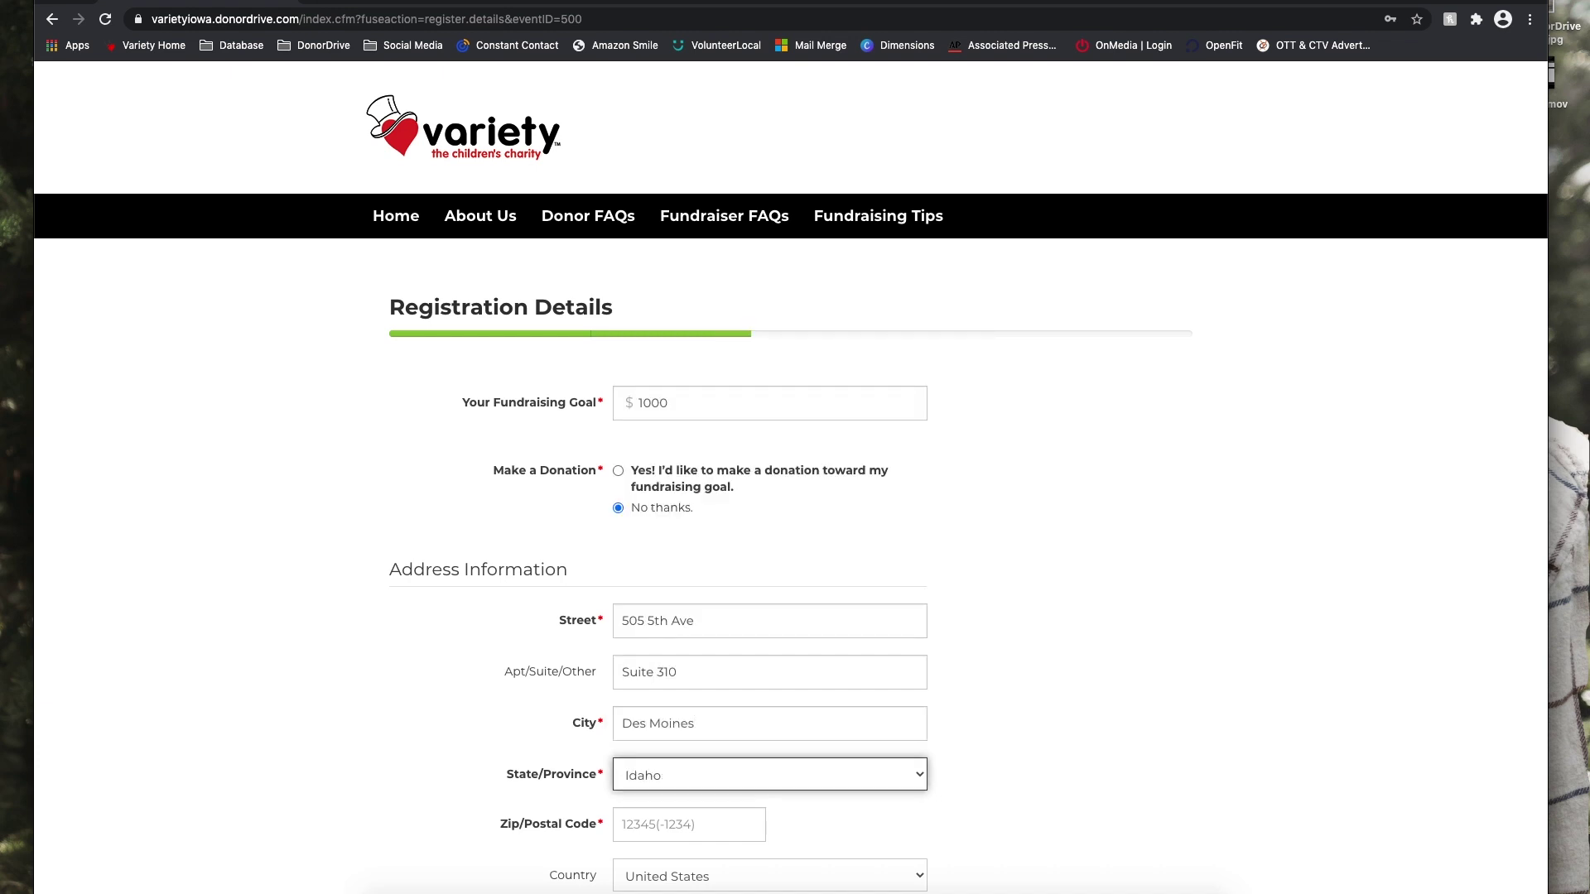
{"action": "key", "text": "Tab"}
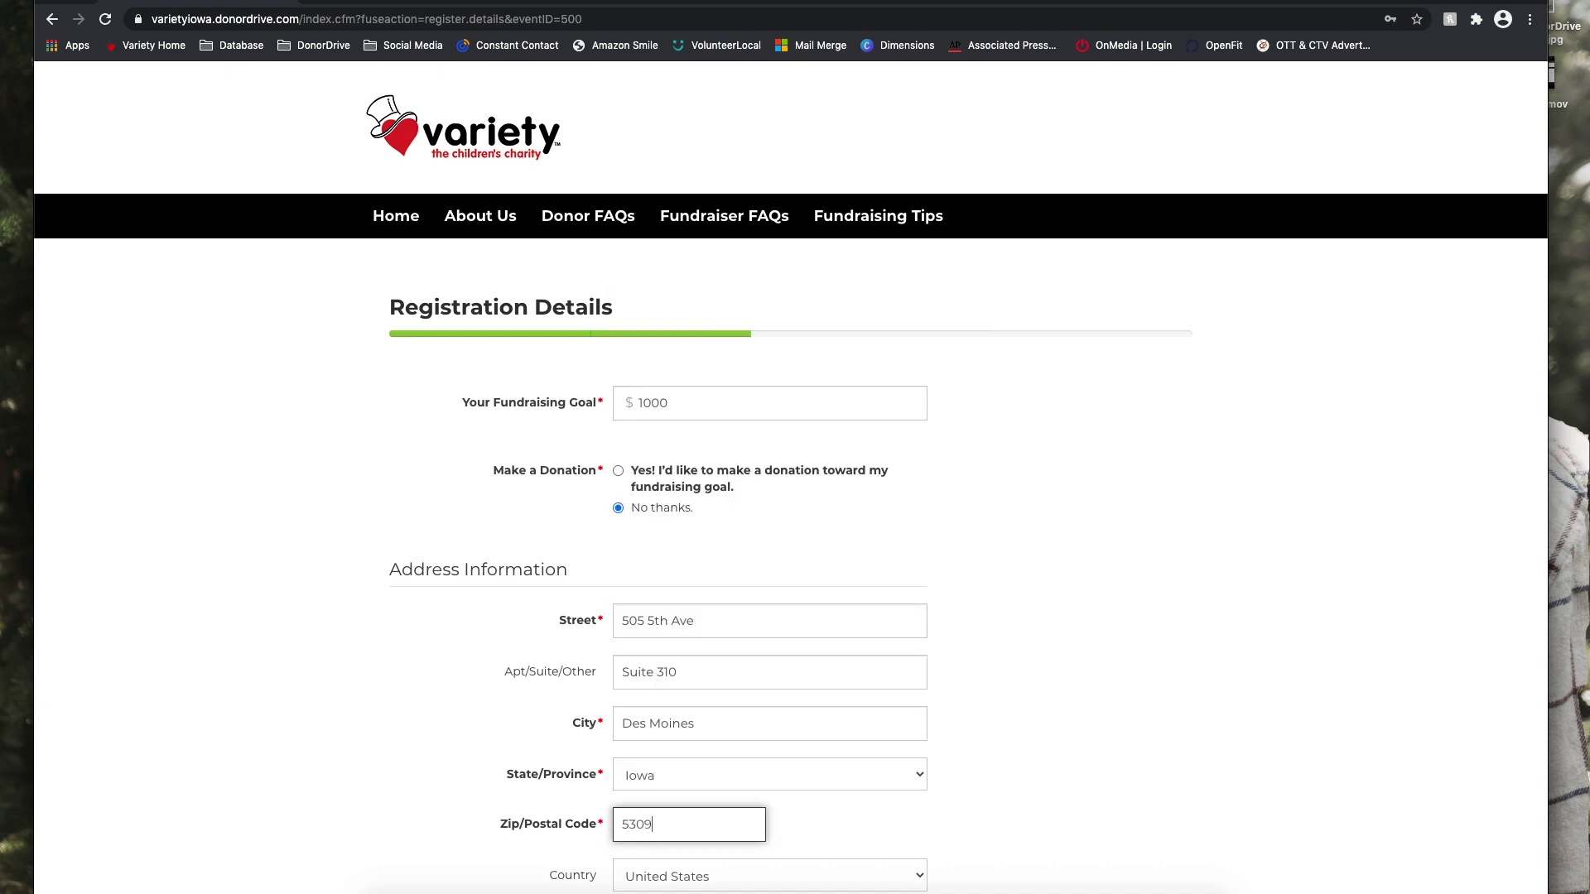
{"action": "key", "text": "BackSpace"}
{"action": "key", "text": "Tab"}
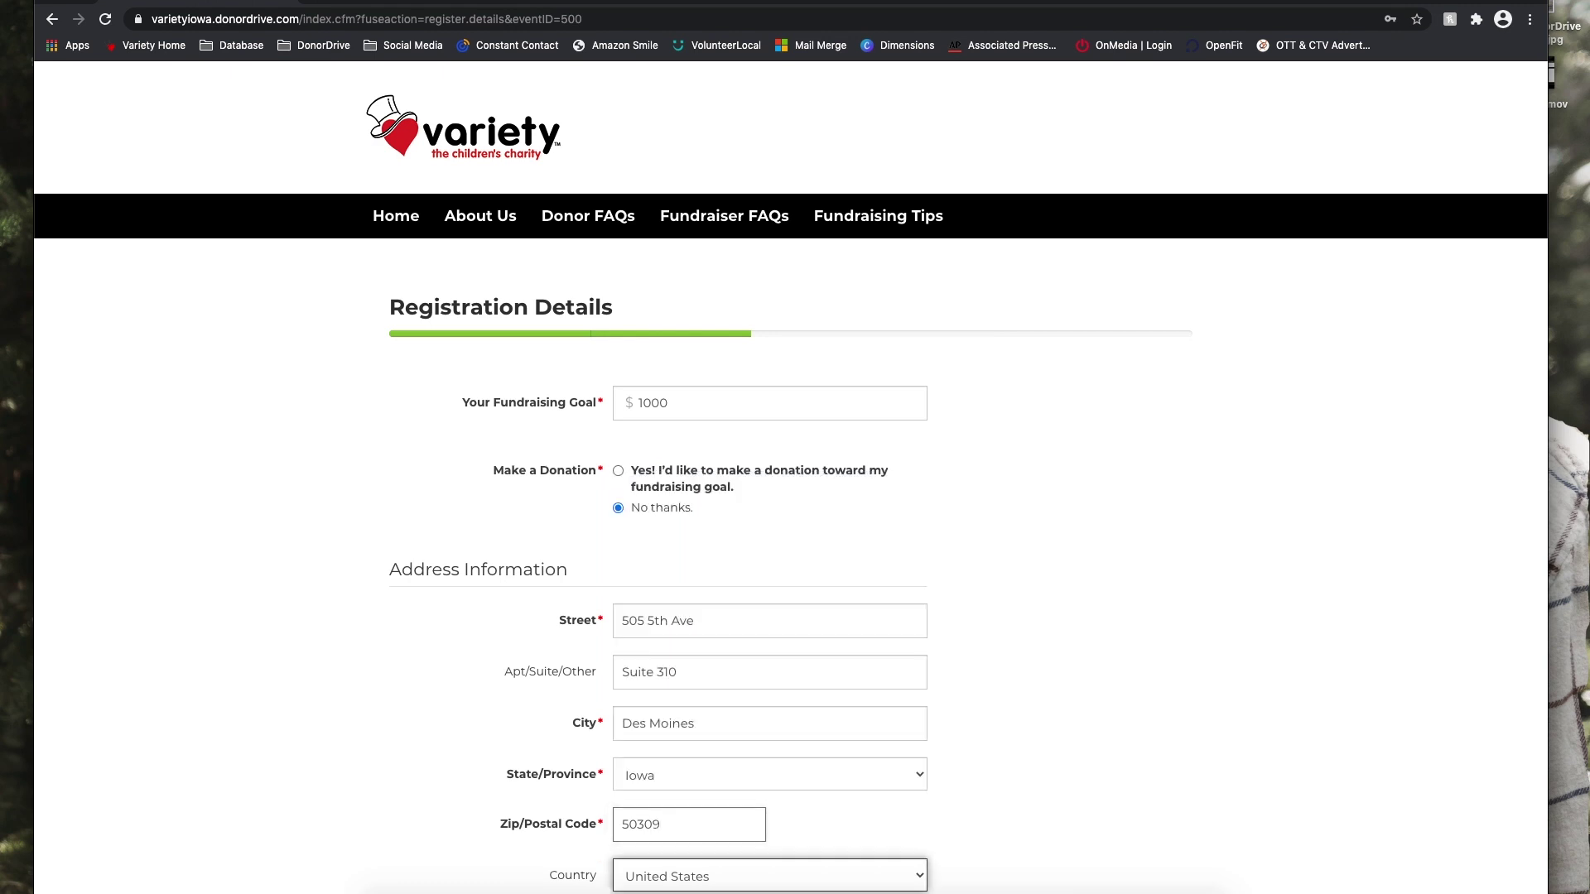
Enter the fundraiser's mobile phone number.
{"action": "scroll", "coordinate": [731, 683], "scroll_direction": "down", "scroll_amount": 4}
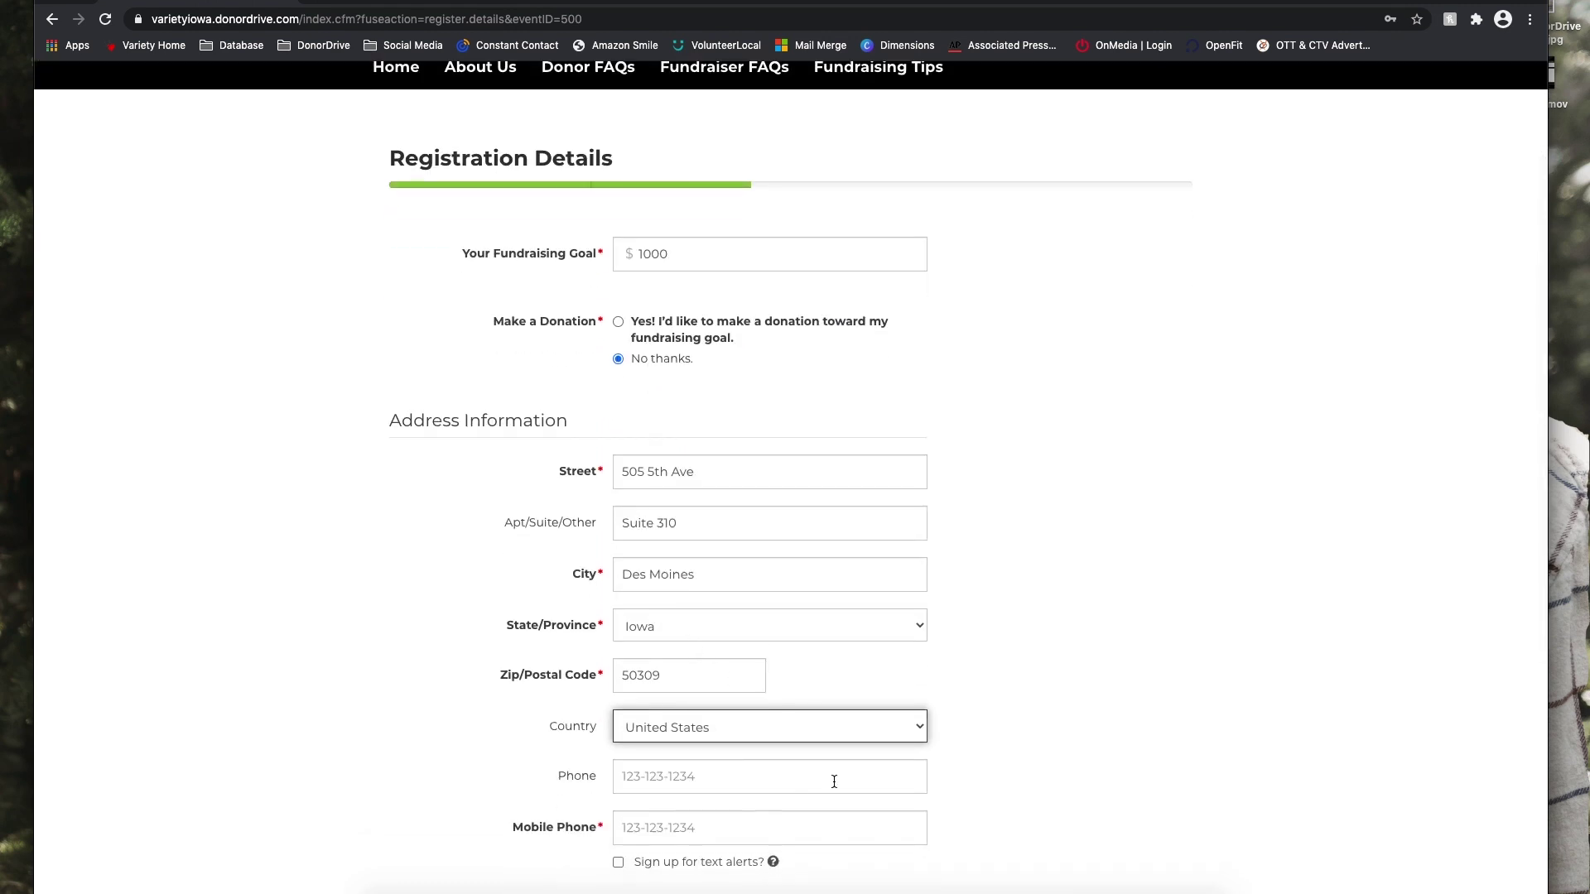
{"action": "scroll", "coordinate": [834, 782], "scroll_direction": "down", "scroll_amount": 2}
{"action": "left_click", "coordinate": [714, 760]}
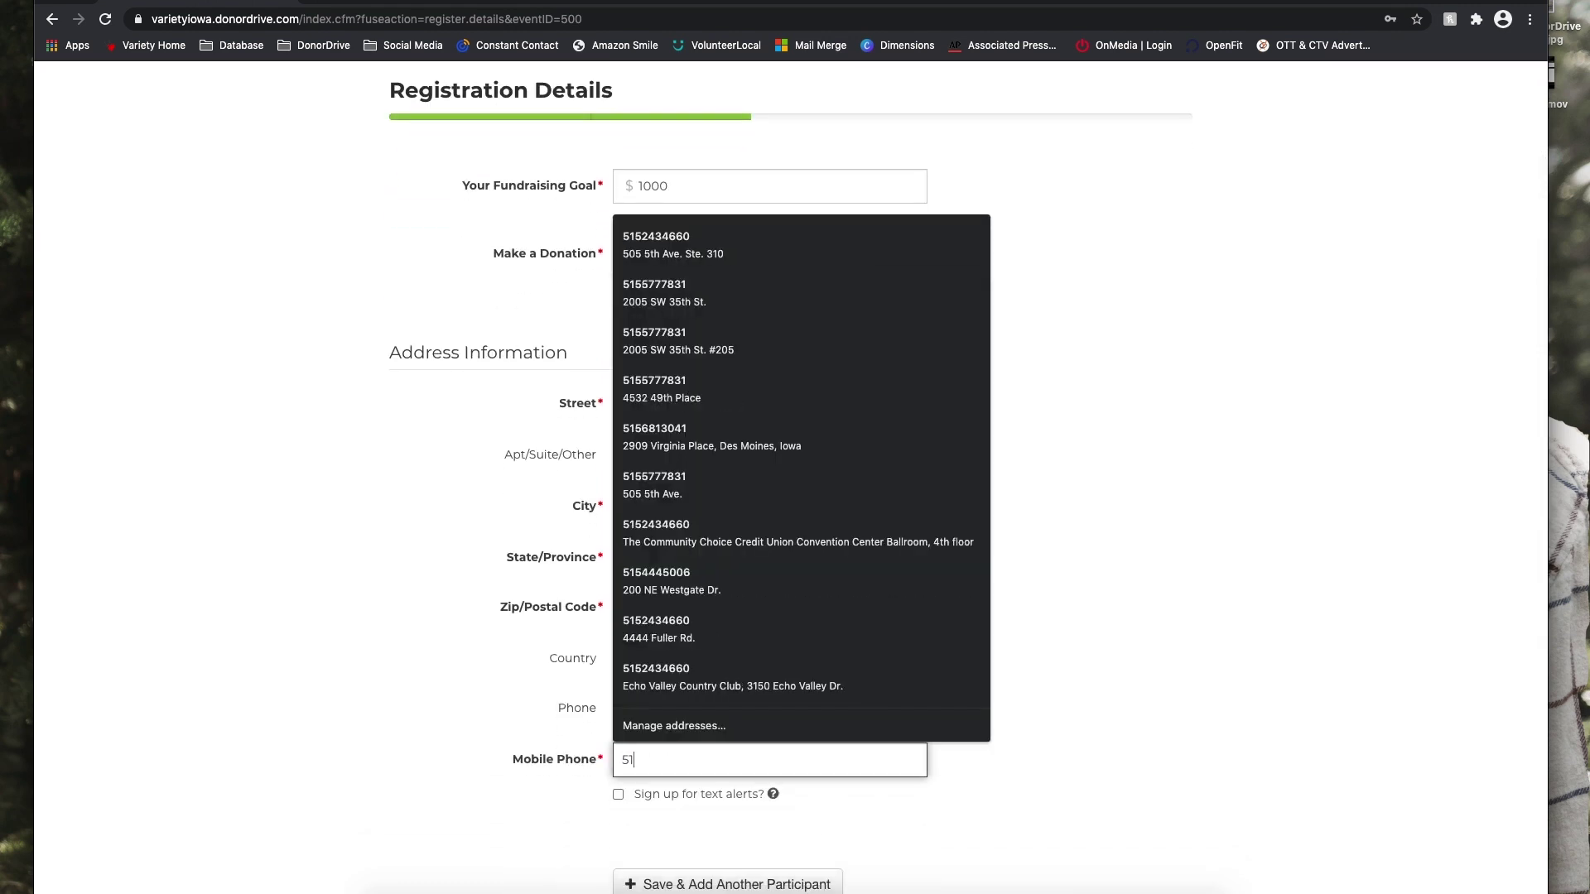
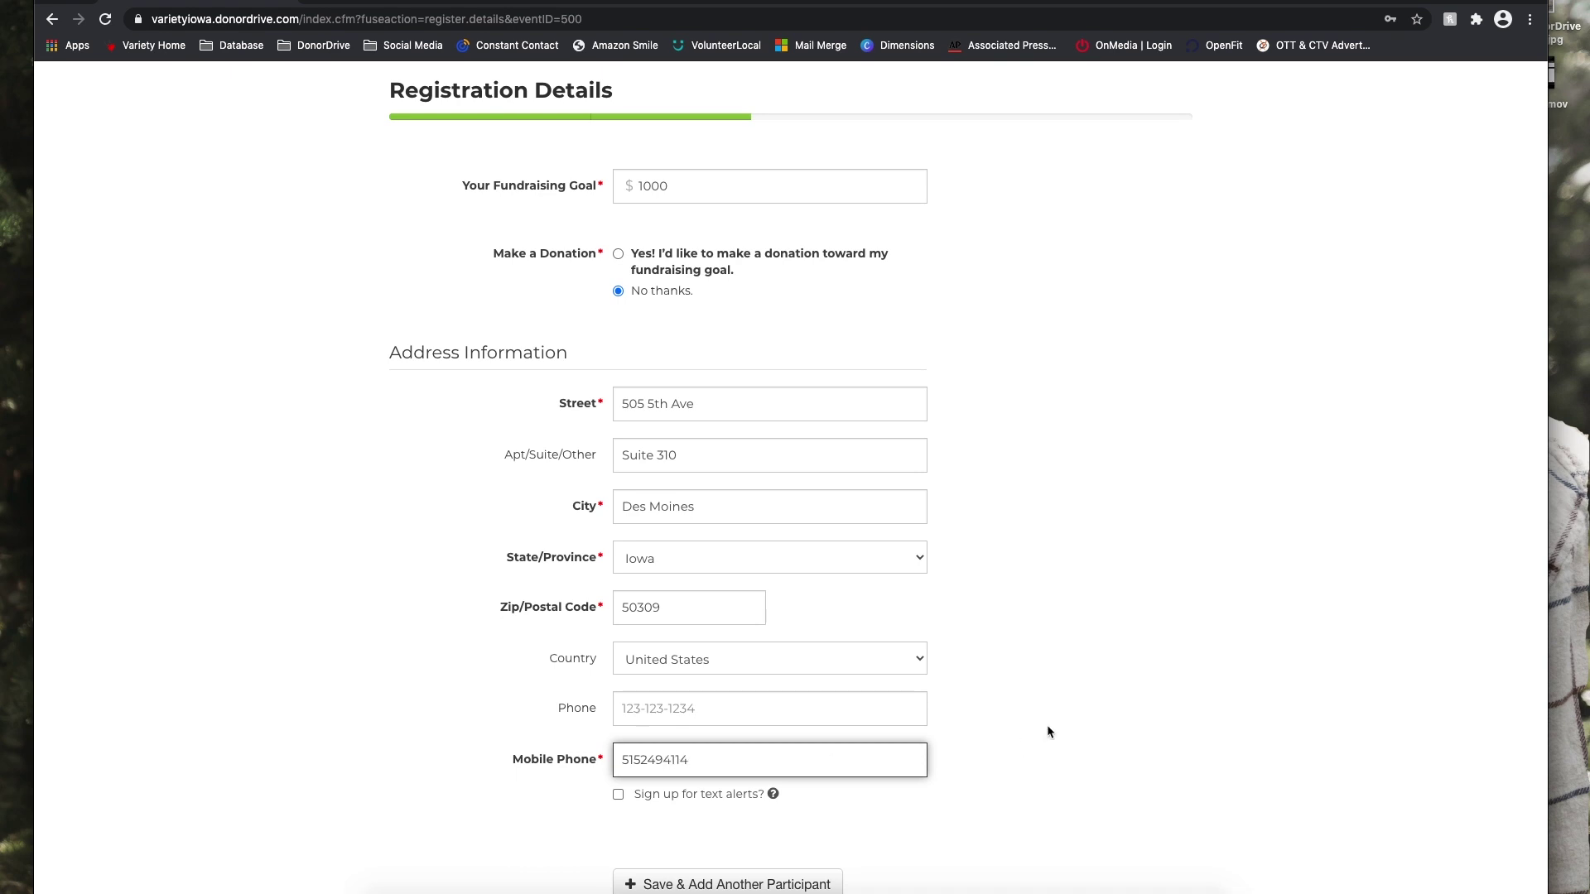
{"action": "left_click", "coordinate": [1047, 732]}
Turn on text alerts with Verizon as carrier and continue to confirmation.
{"action": "scroll", "coordinate": [807, 786], "scroll_direction": "down", "scroll_amount": 3}
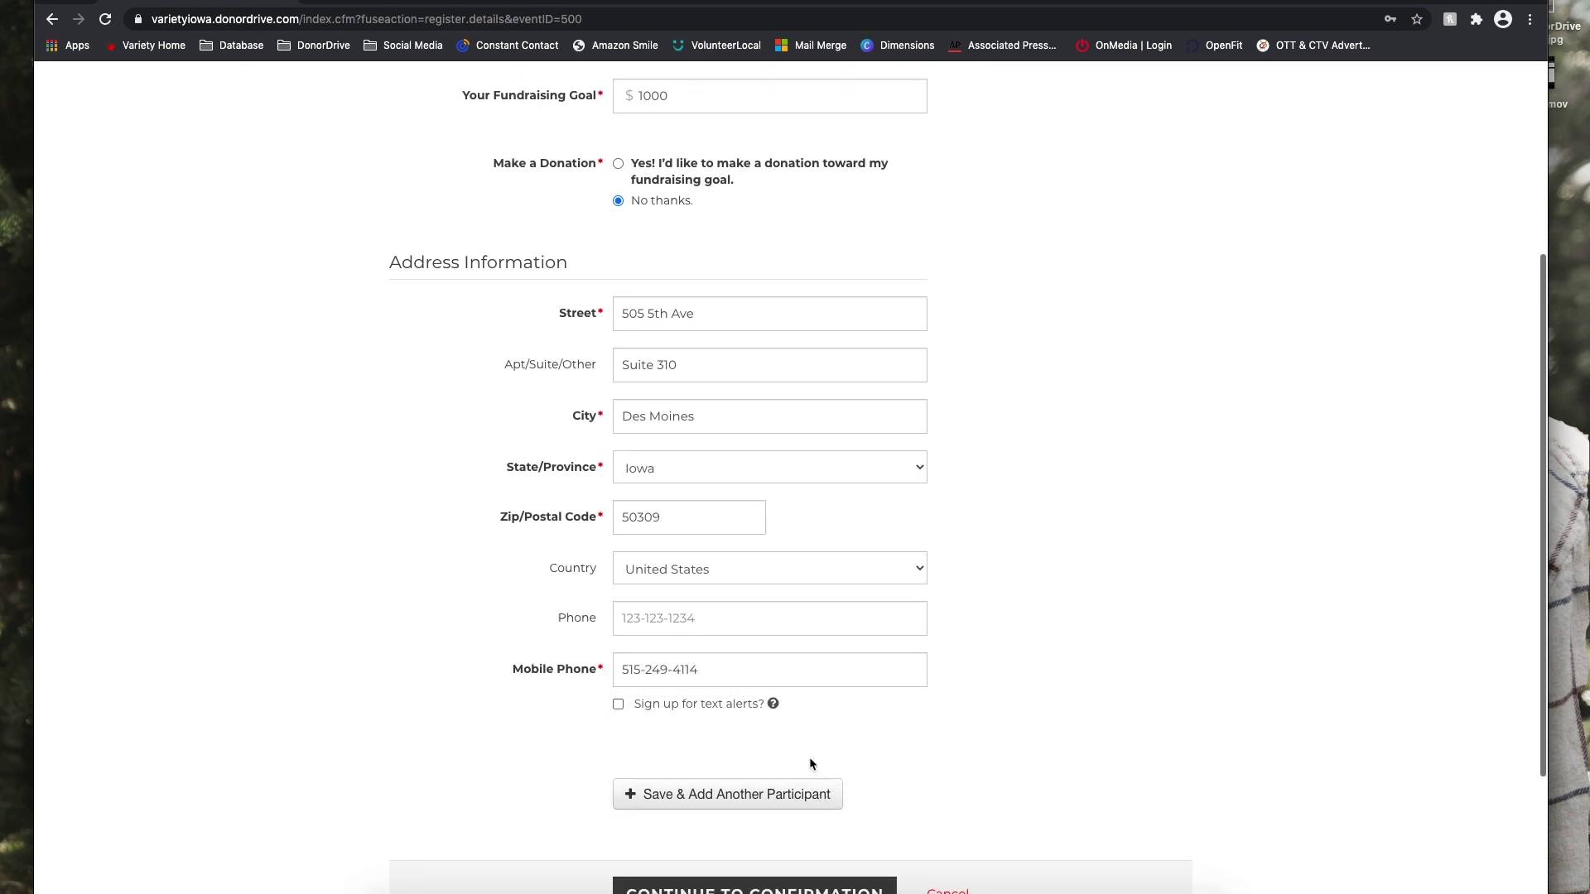
{"action": "mouse_move", "coordinate": [773, 708]}
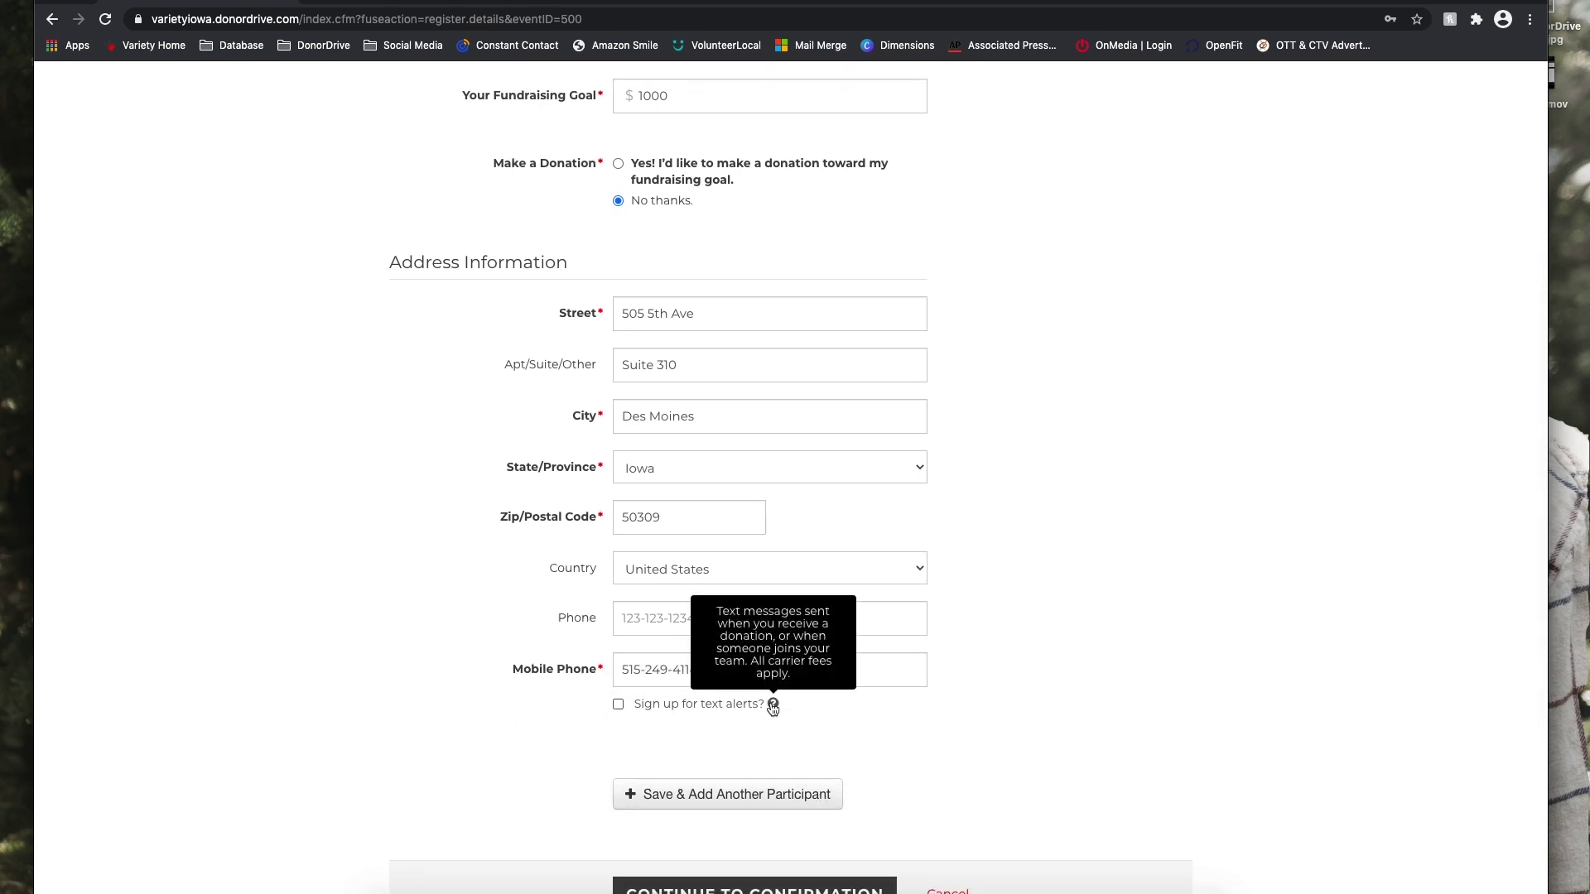
{"action": "left_click", "coordinate": [619, 705]}
{"action": "scroll", "coordinate": [1128, 763], "scroll_direction": "down", "scroll_amount": 2}
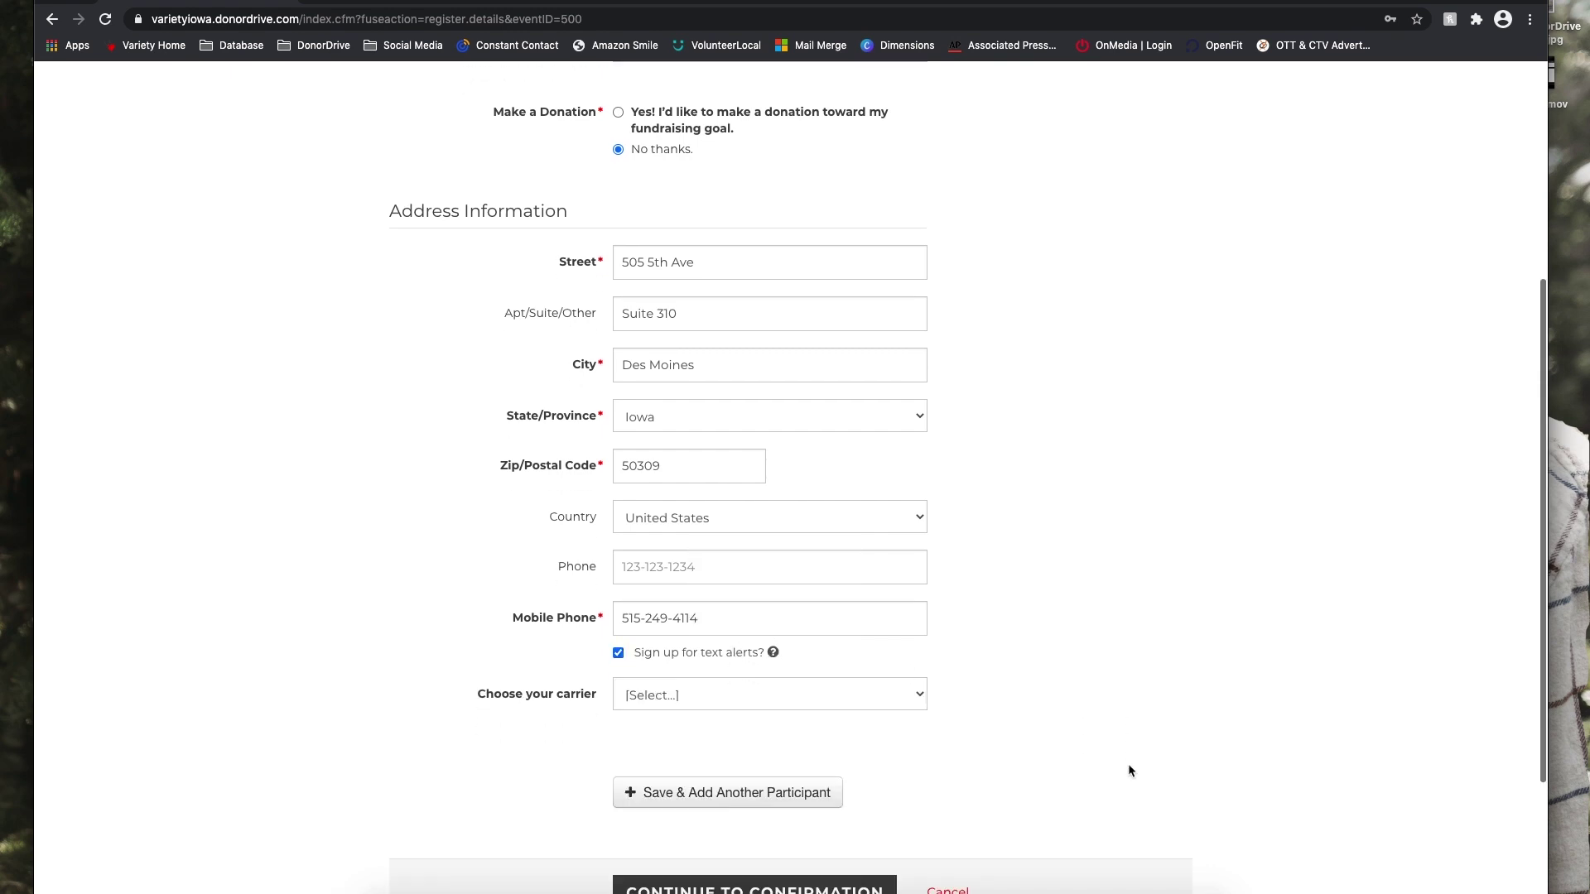
{"action": "left_click", "coordinate": [770, 686]}
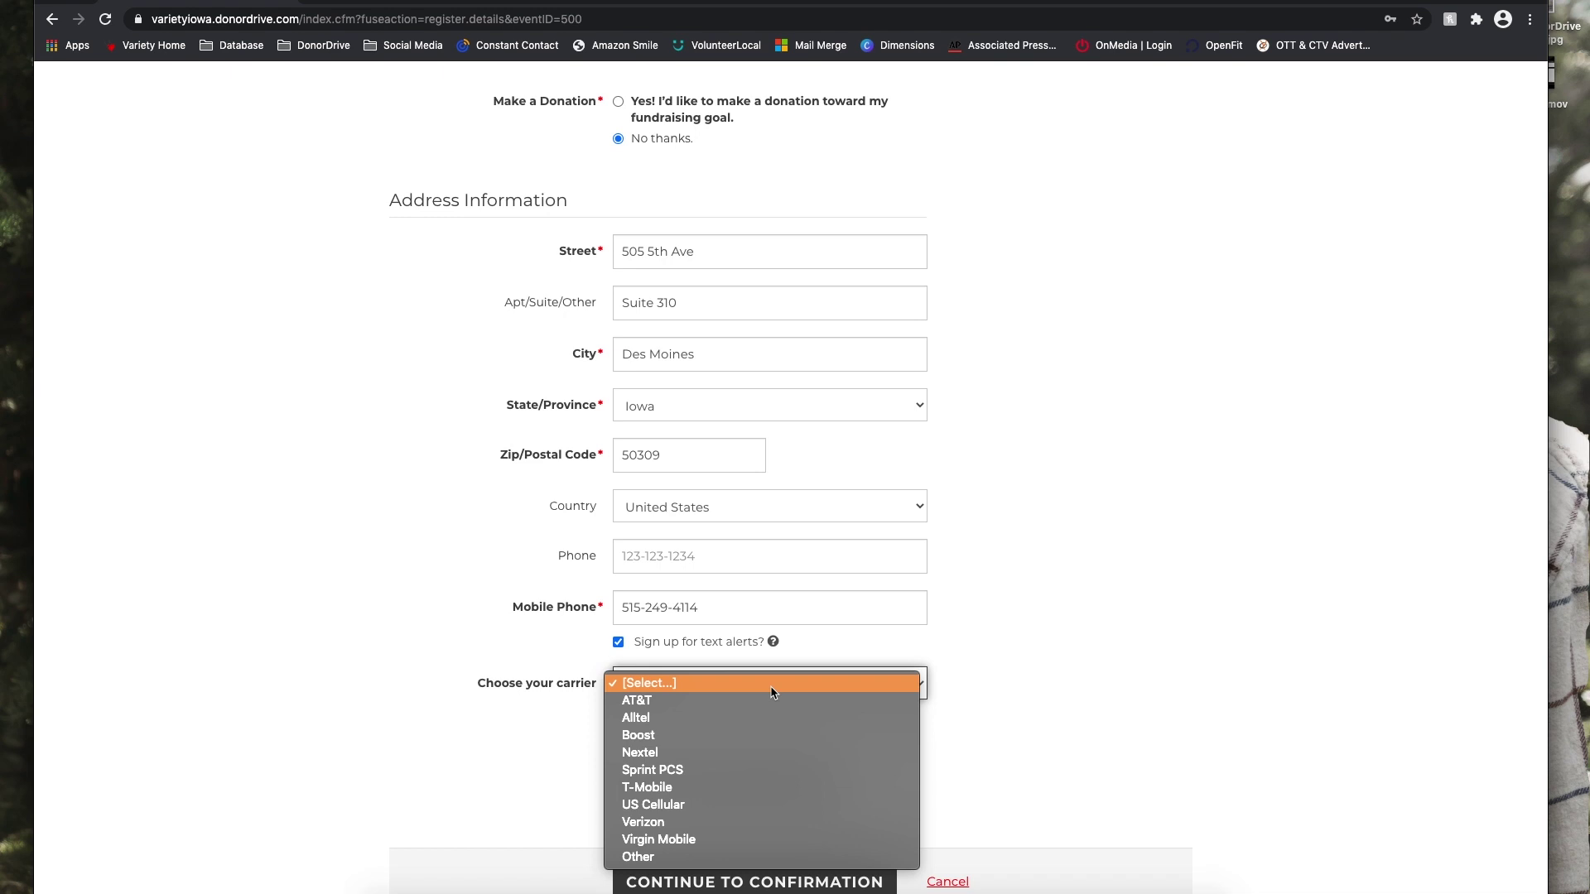
{"action": "left_click", "coordinate": [712, 830]}
{"action": "scroll", "coordinate": [1217, 695], "scroll_direction": "down", "scroll_amount": 4}
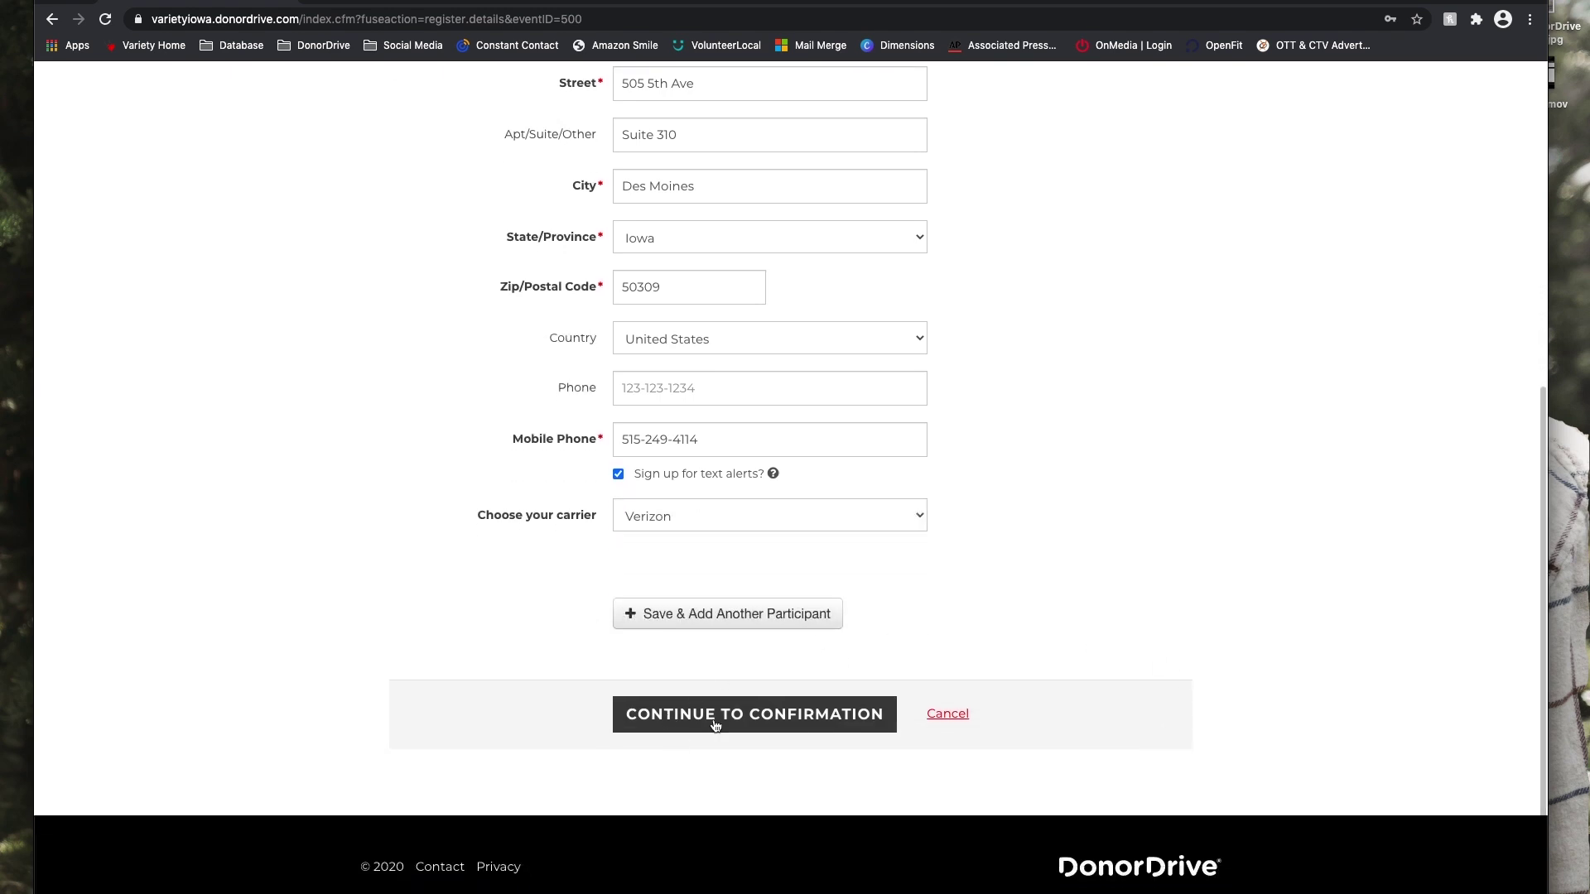
{"action": "left_click", "coordinate": [715, 725]}
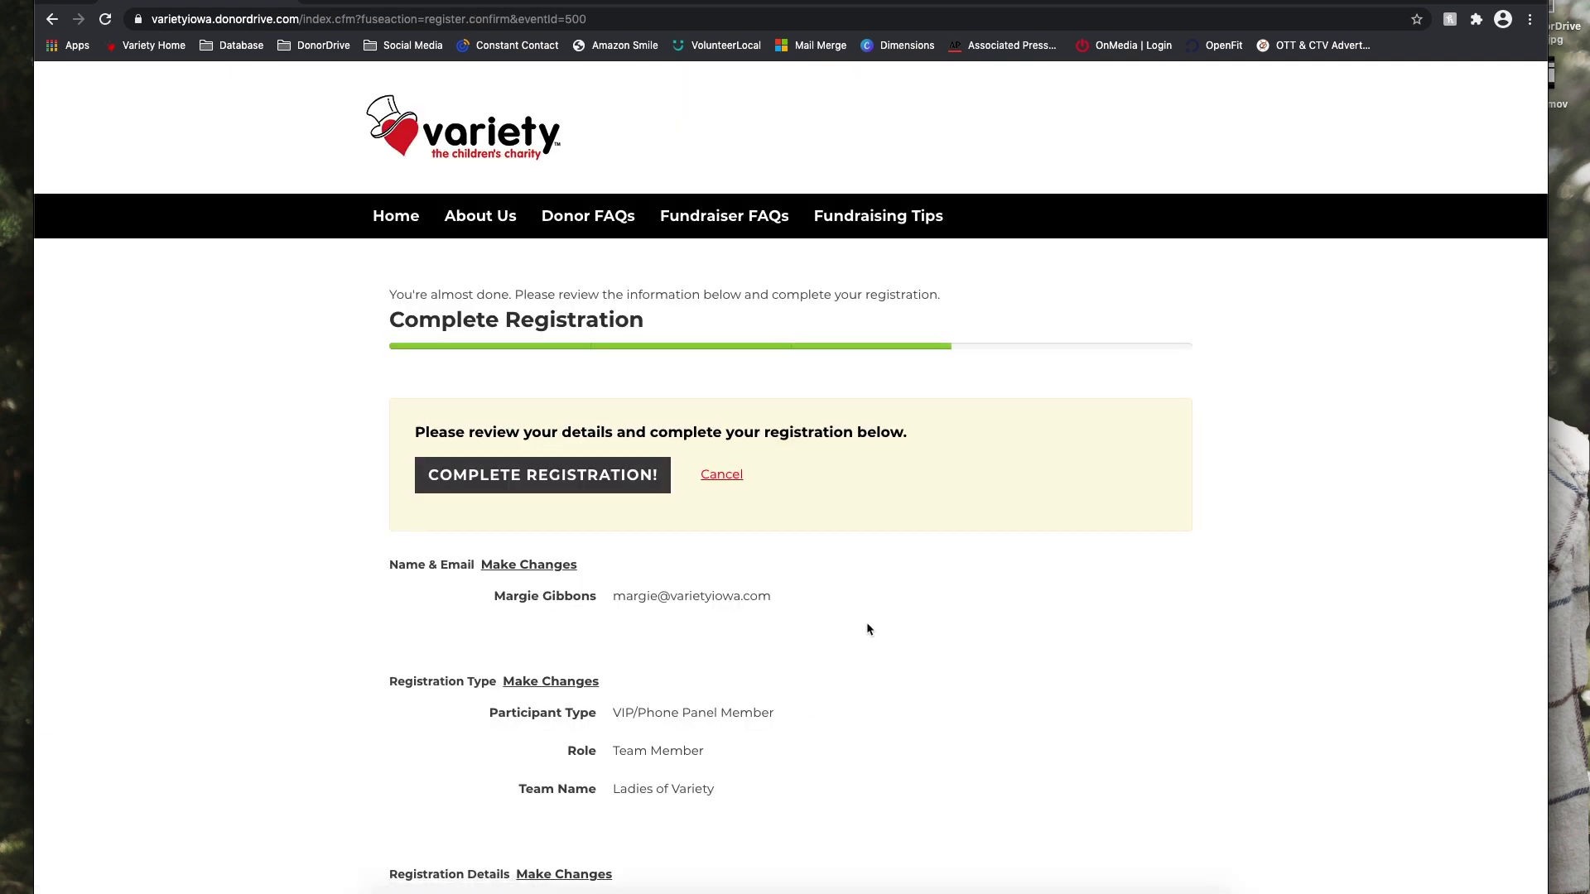
{"action": "scroll", "coordinate": [917, 640], "scroll_direction": "down", "scroll_amount": 2}
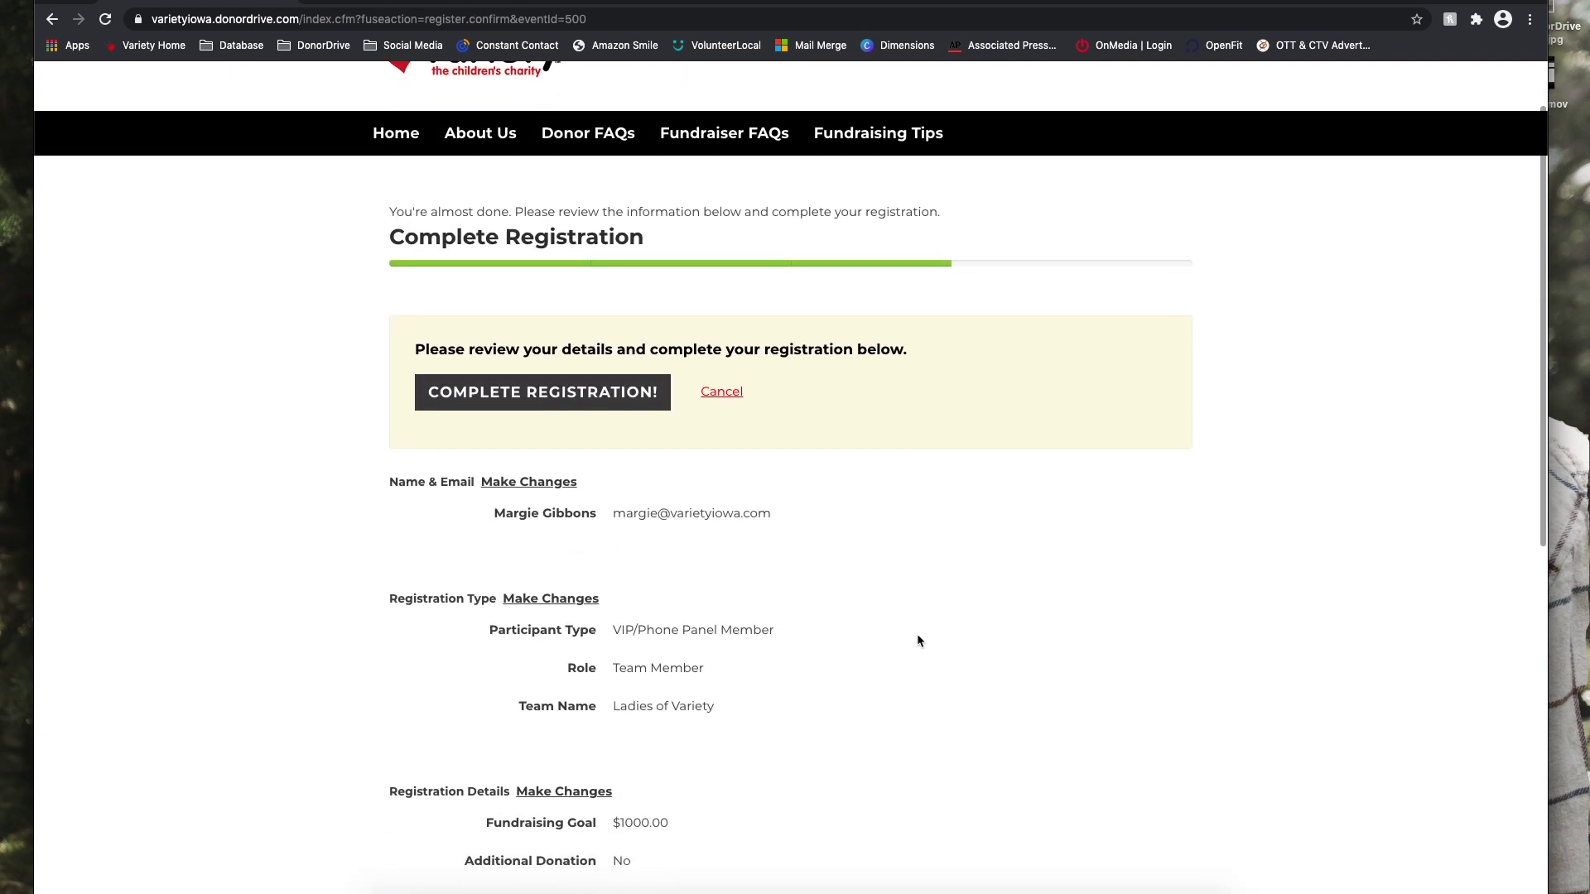
{"action": "scroll", "coordinate": [918, 641], "scroll_direction": "down", "scroll_amount": 2}
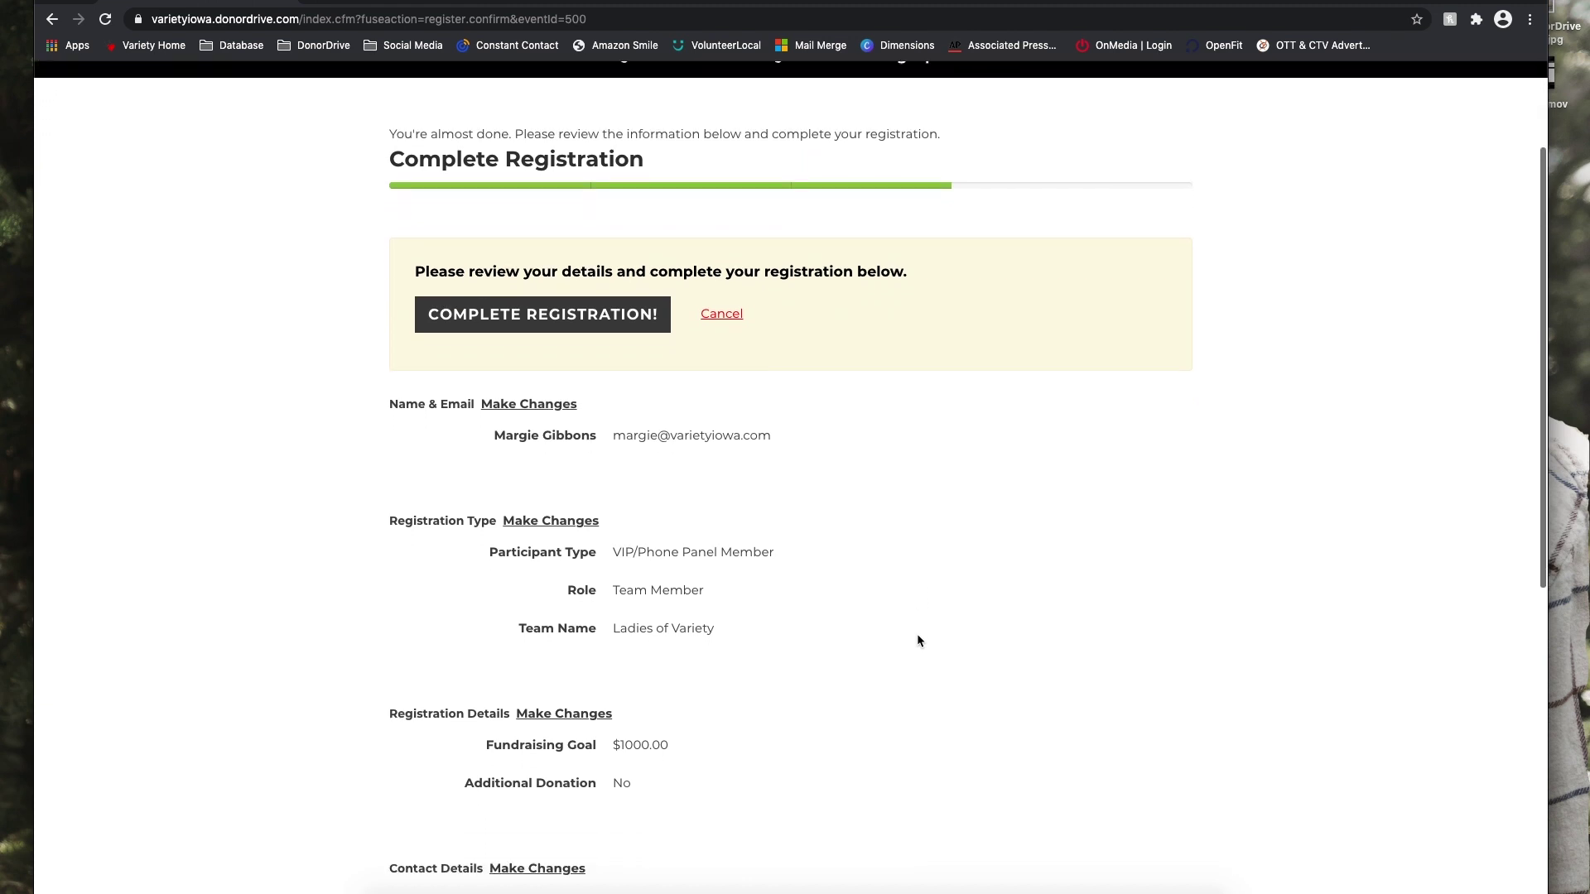
{"action": "scroll", "coordinate": [918, 641], "scroll_direction": "down", "scroll_amount": 3}
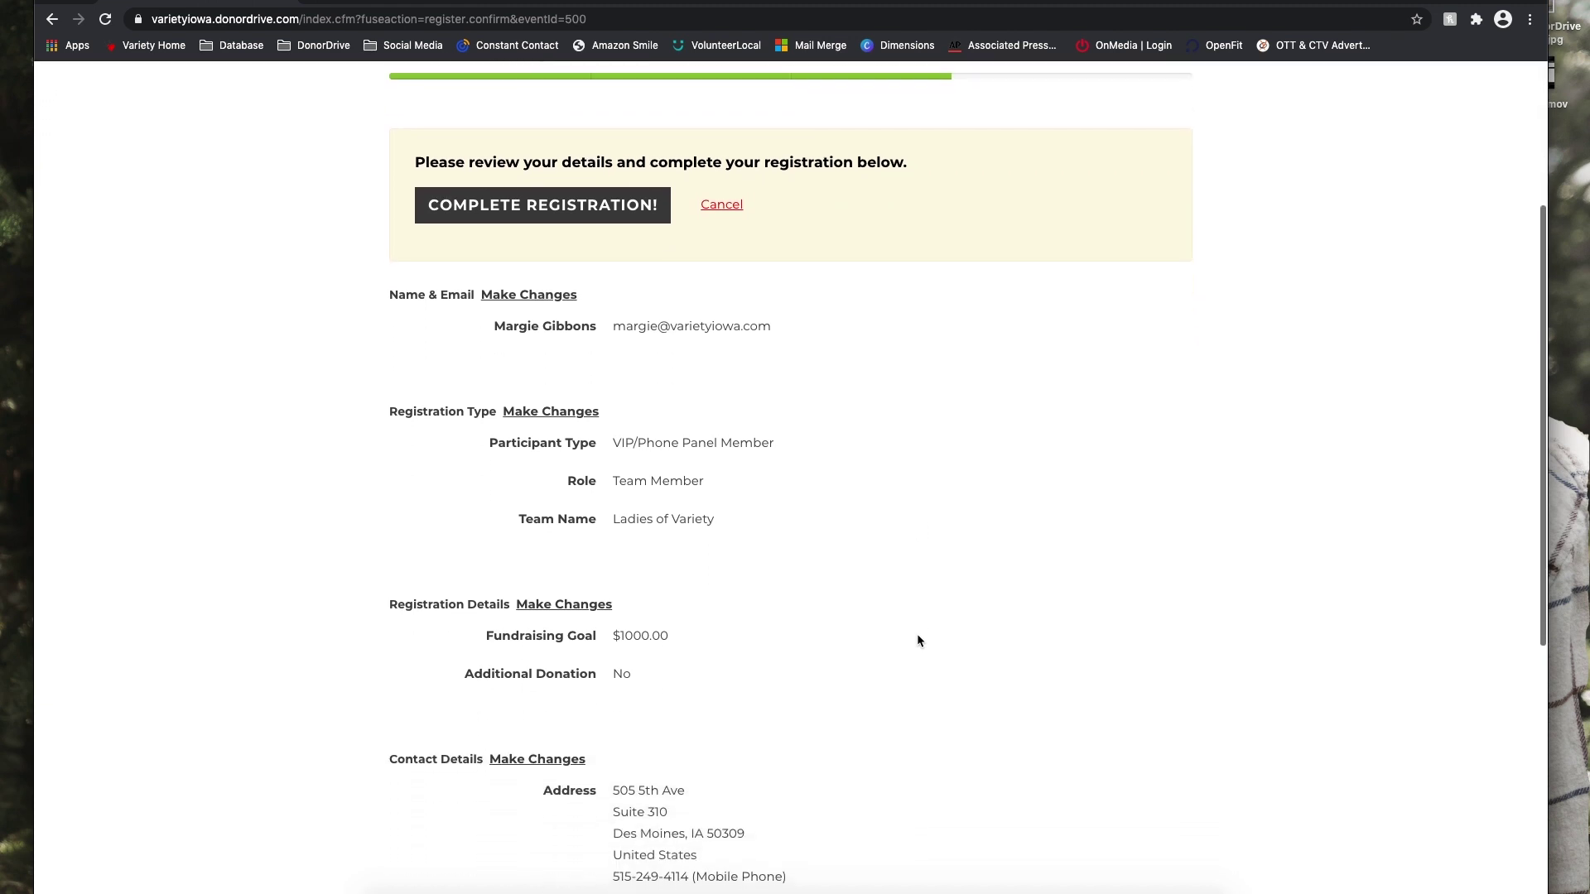
{"action": "scroll", "coordinate": [918, 640], "scroll_direction": "down", "scroll_amount": 4}
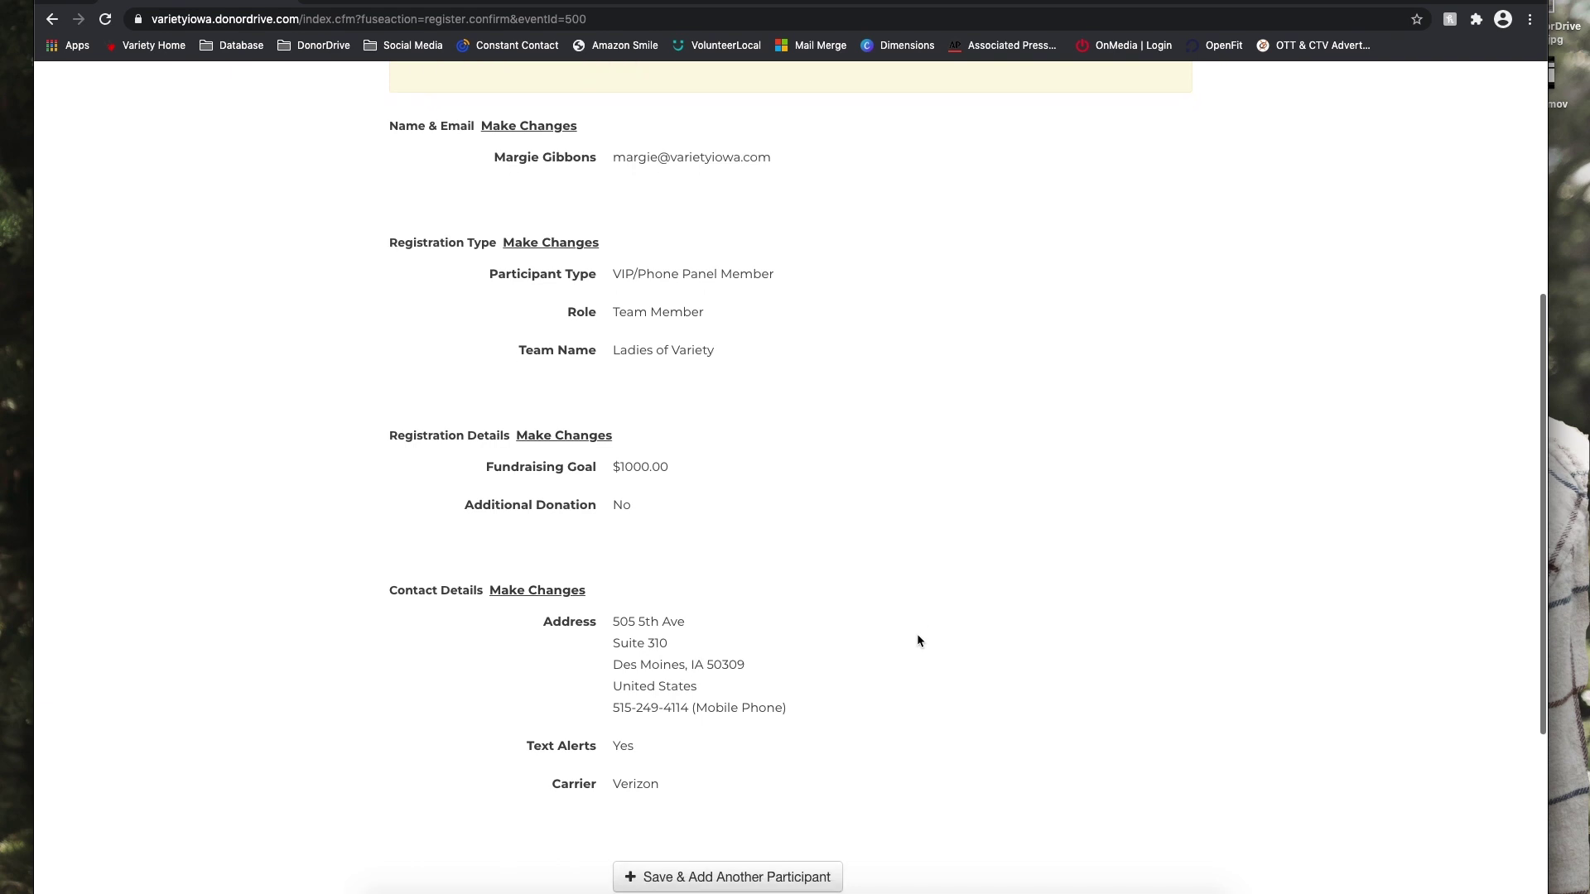
{"action": "scroll", "coordinate": [917, 641], "scroll_direction": "down", "scroll_amount": 5}
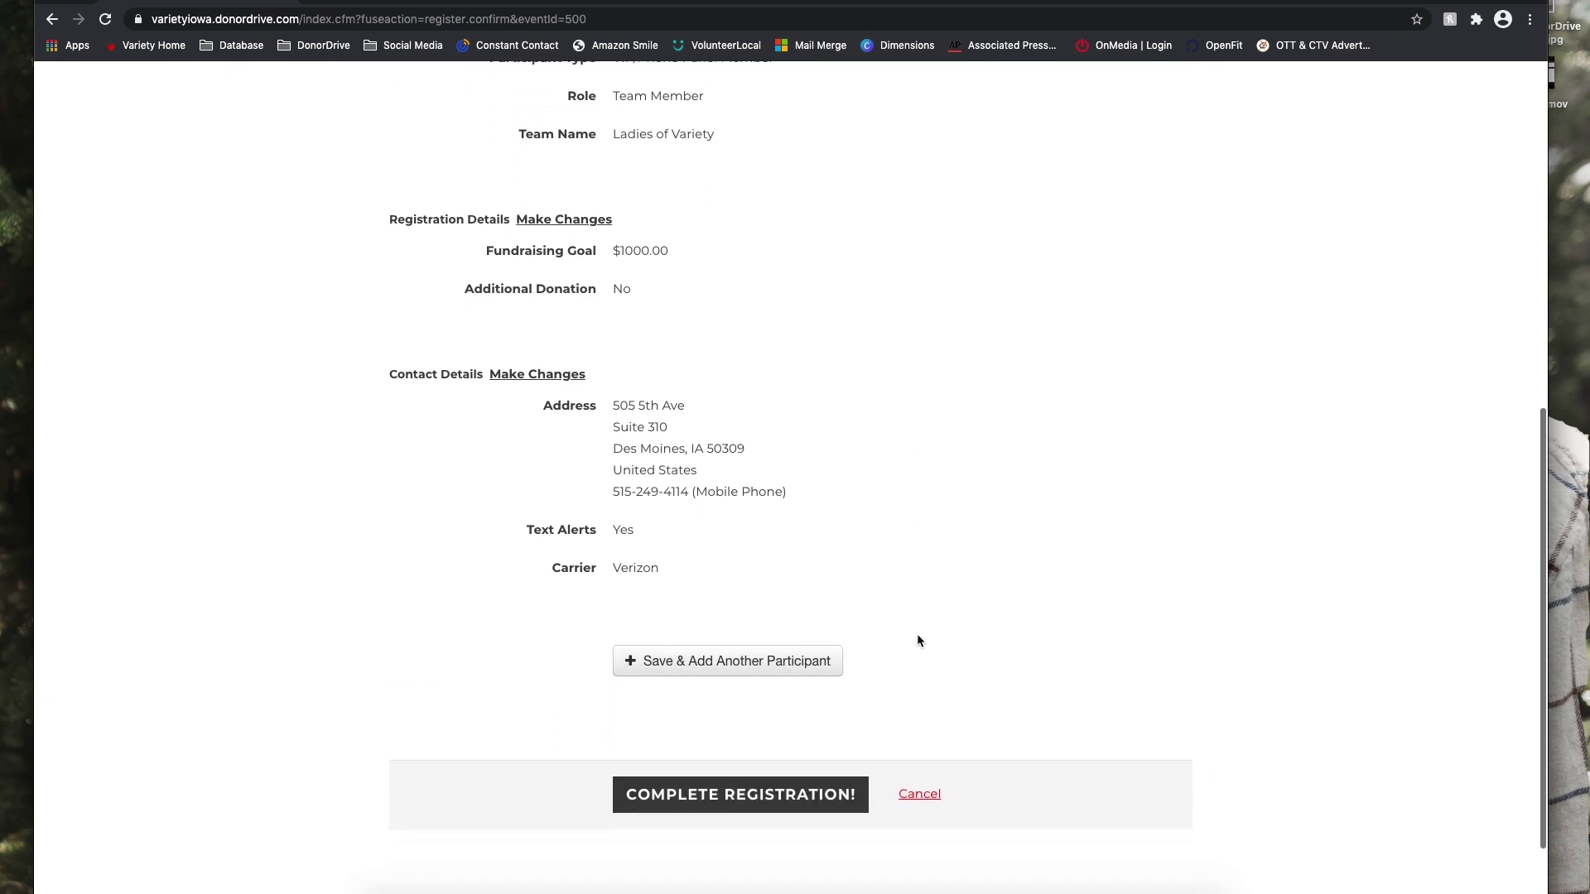
{"action": "scroll", "coordinate": [916, 640], "scroll_direction": "down", "scroll_amount": 1}
{"action": "left_click", "coordinate": [728, 741]}
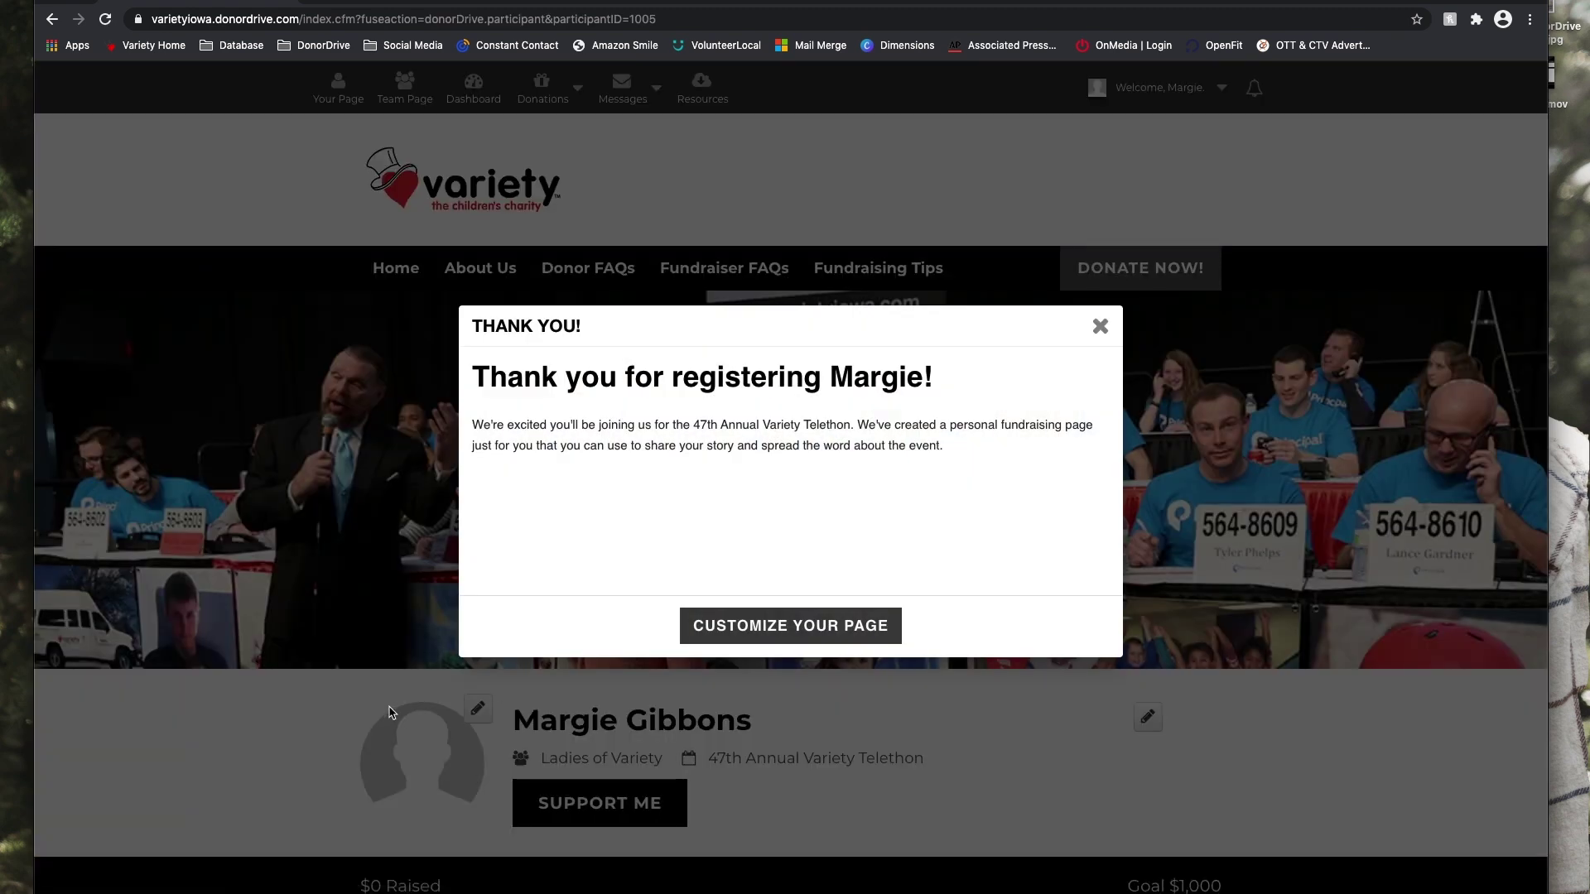
Upload the Desktop profile picture as the page photo and save the crop.
{"action": "left_click", "coordinate": [789, 626]}
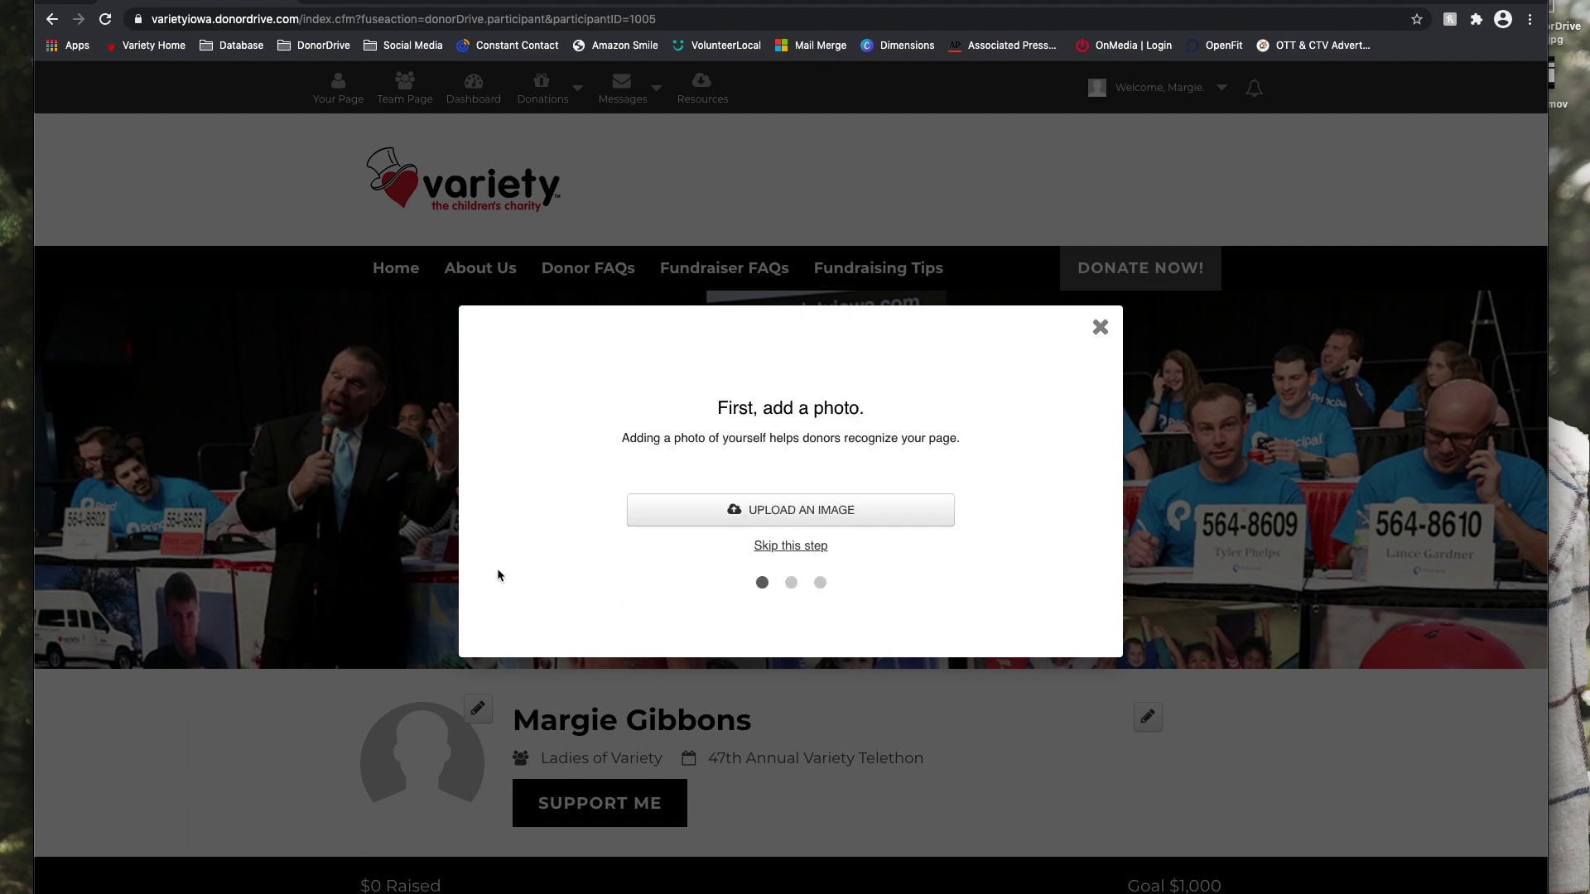
{"action": "left_click", "coordinate": [884, 504]}
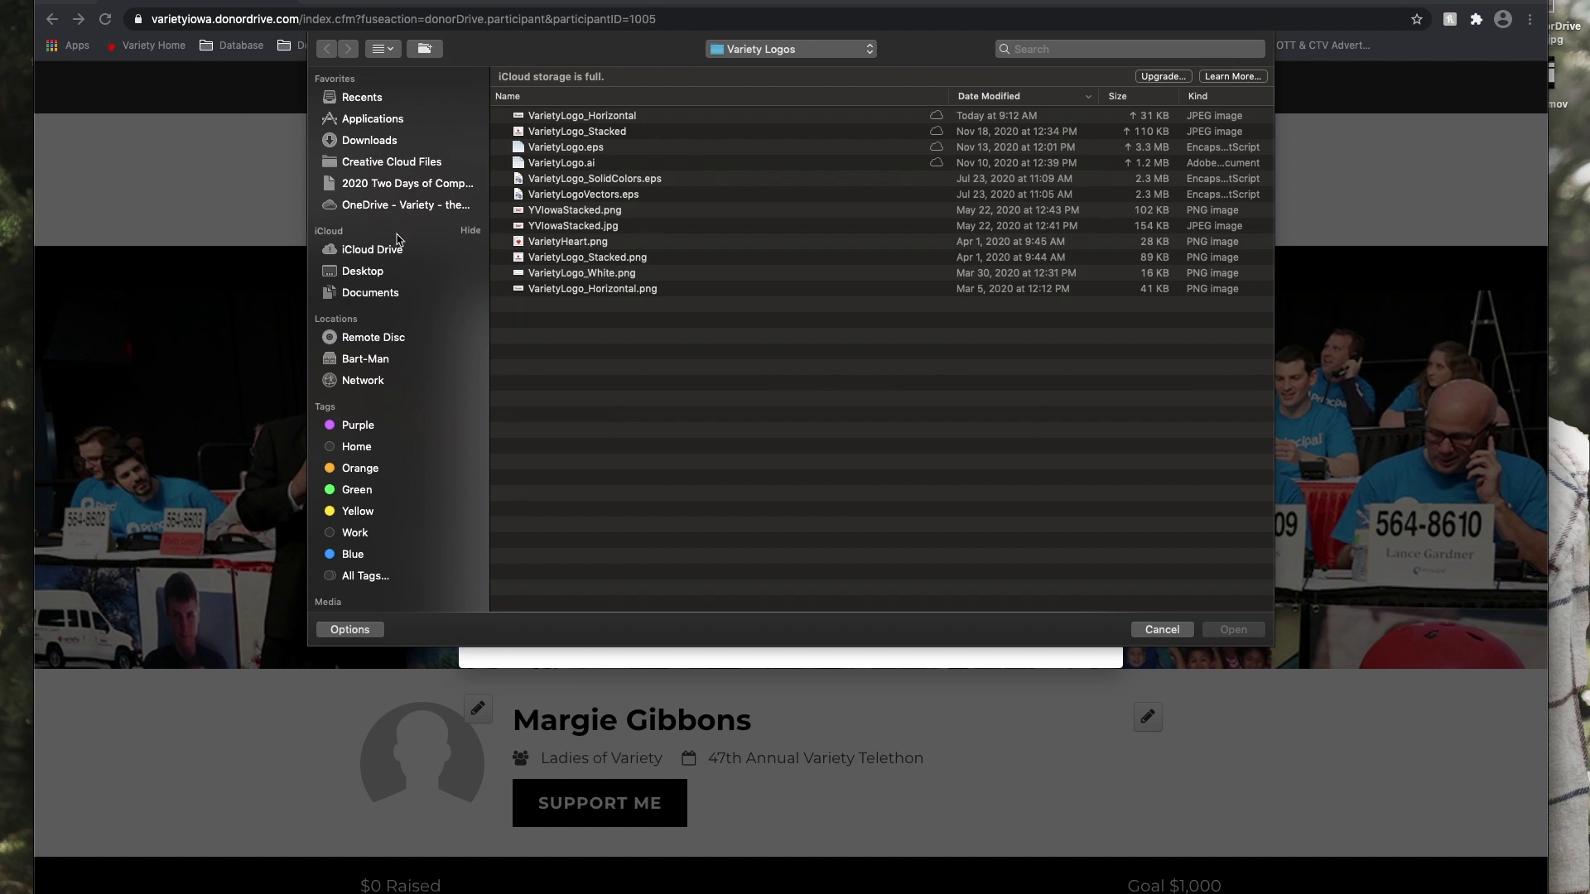
{"action": "left_click", "coordinate": [383, 271]}
{"action": "left_click", "coordinate": [623, 117]}
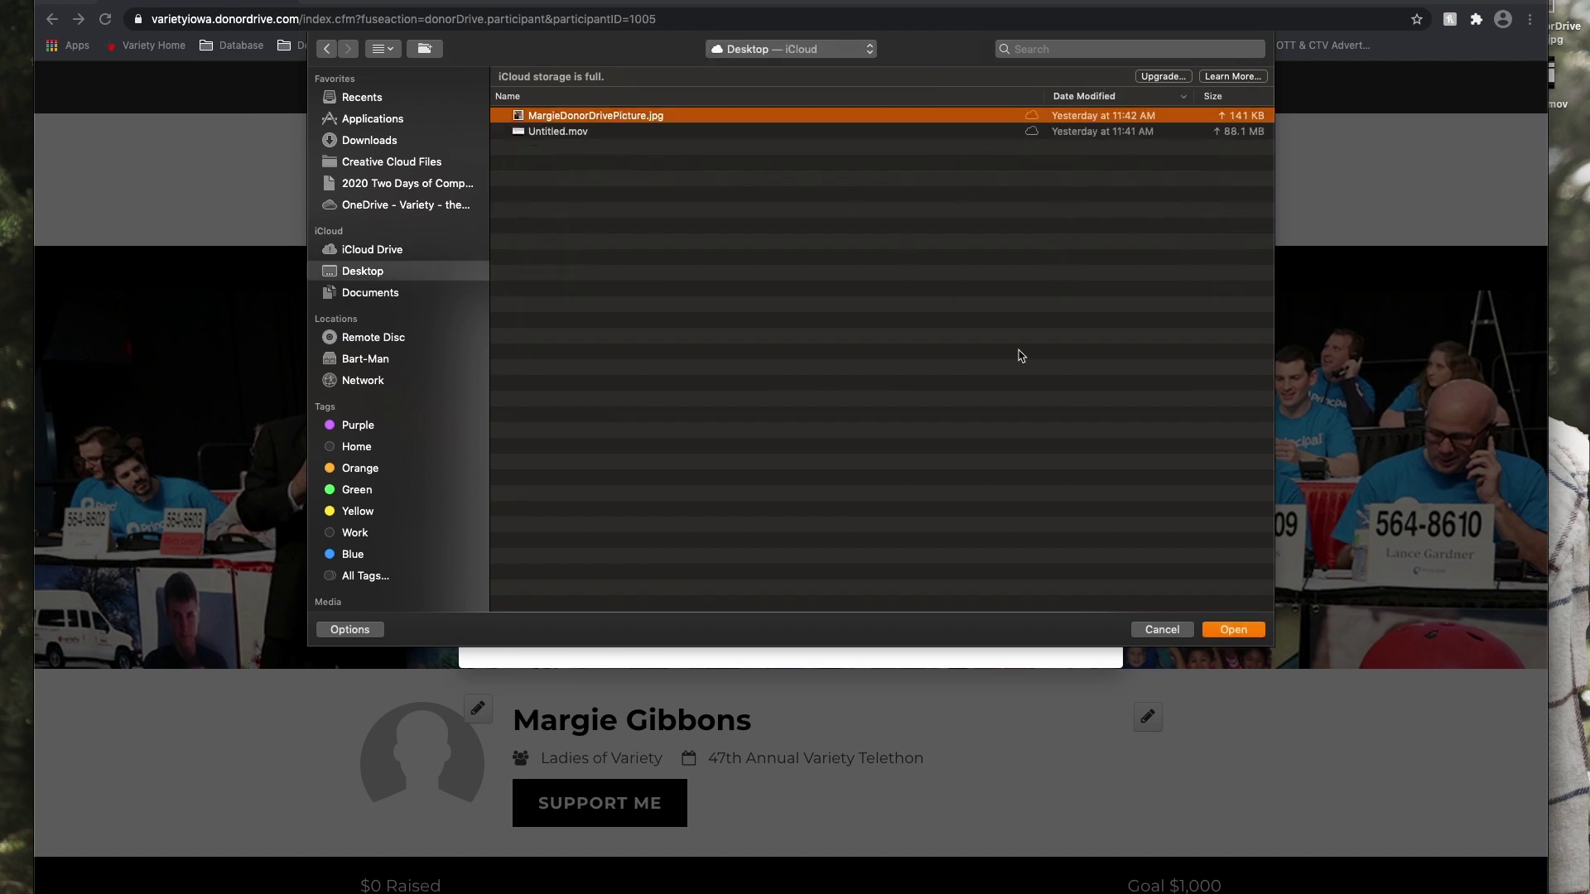
{"action": "left_click", "coordinate": [1230, 630]}
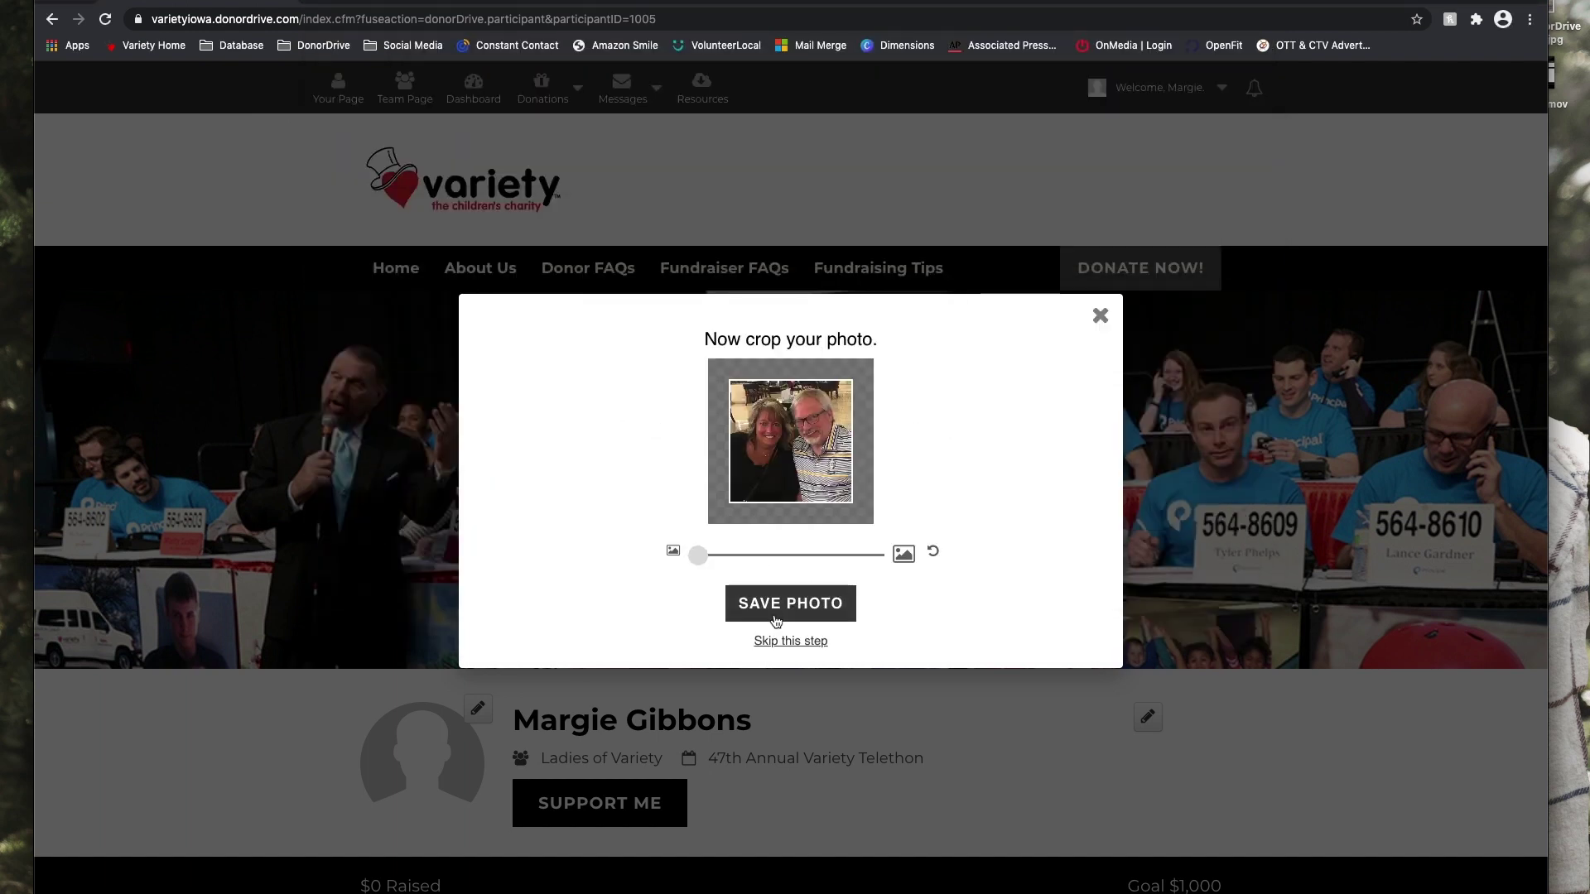
{"action": "left_click", "coordinate": [790, 606]}
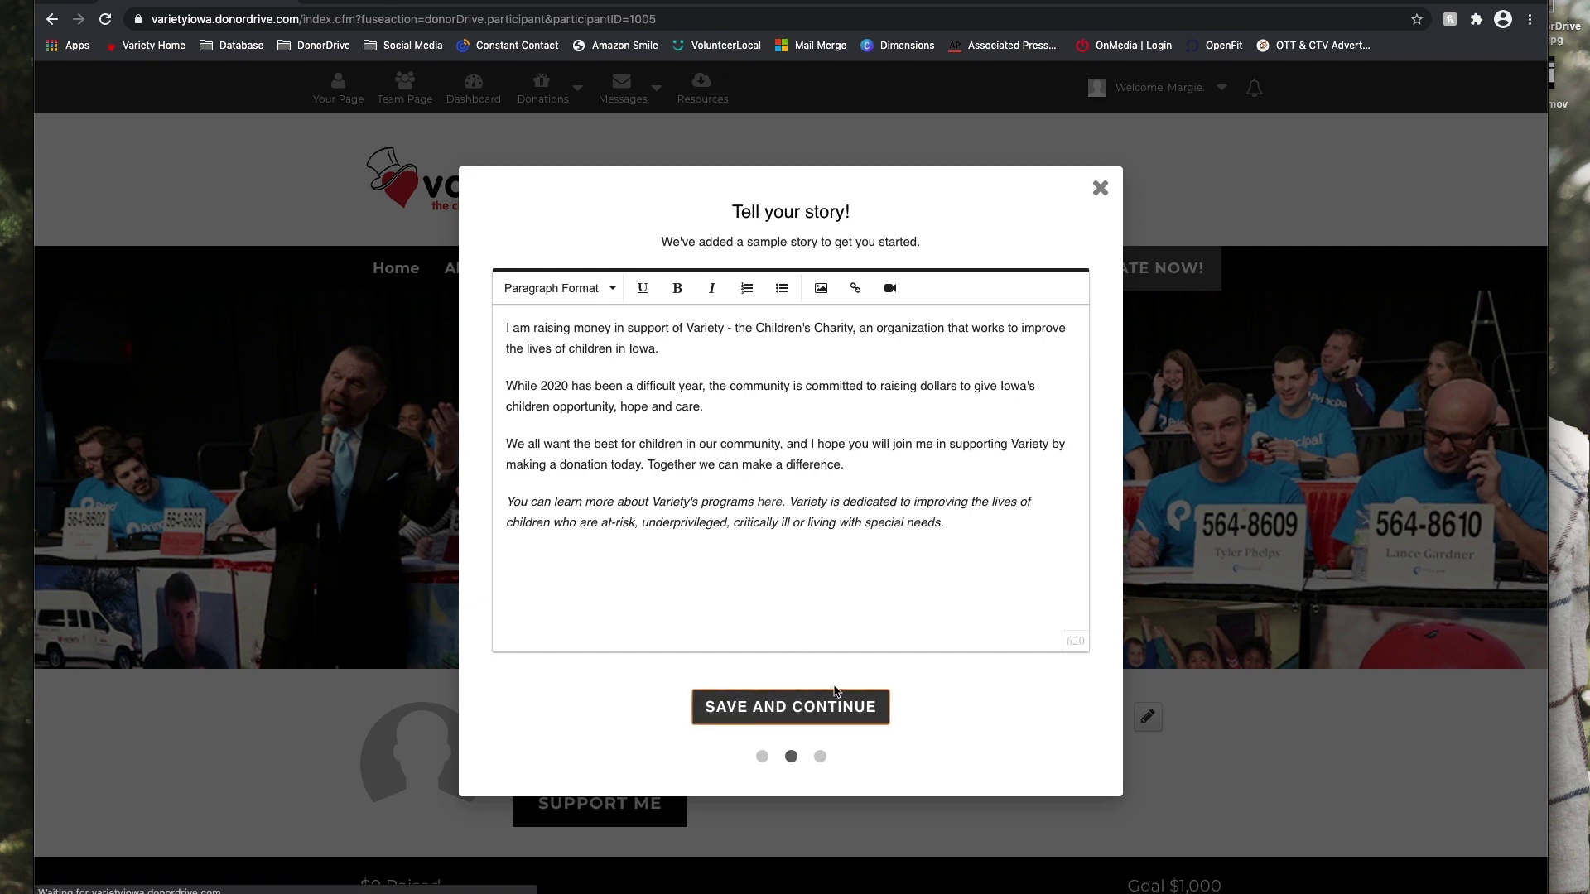
Save the sample fundraising story and continue to the custom link step.
{"action": "left_click", "coordinate": [803, 706]}
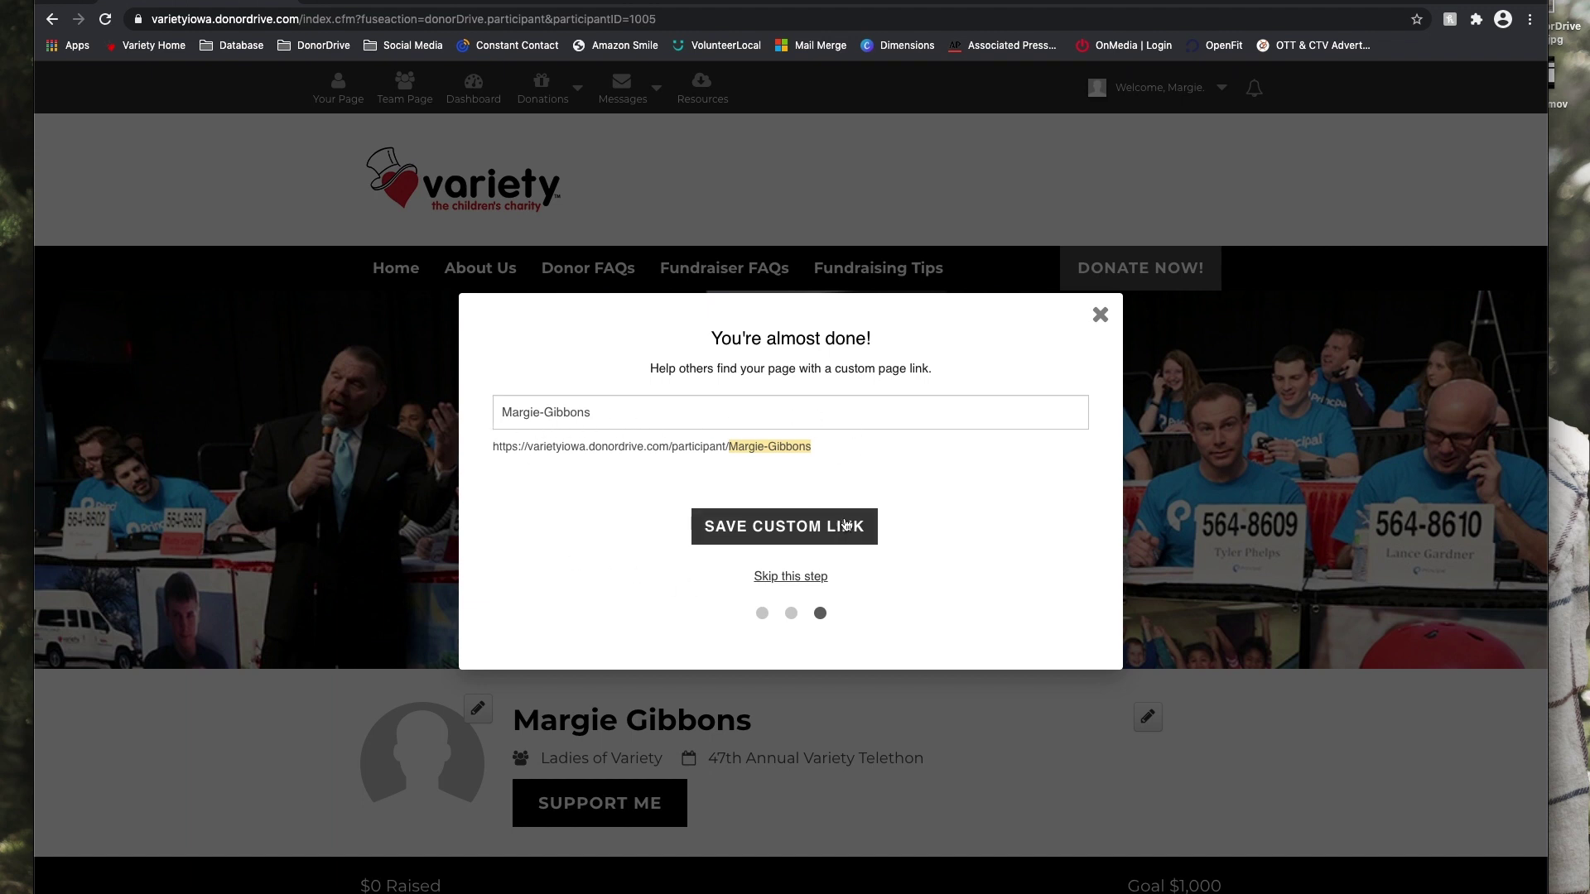
Save the custom page link and view the finished fundraising page.
{"action": "left_click", "coordinate": [821, 533]}
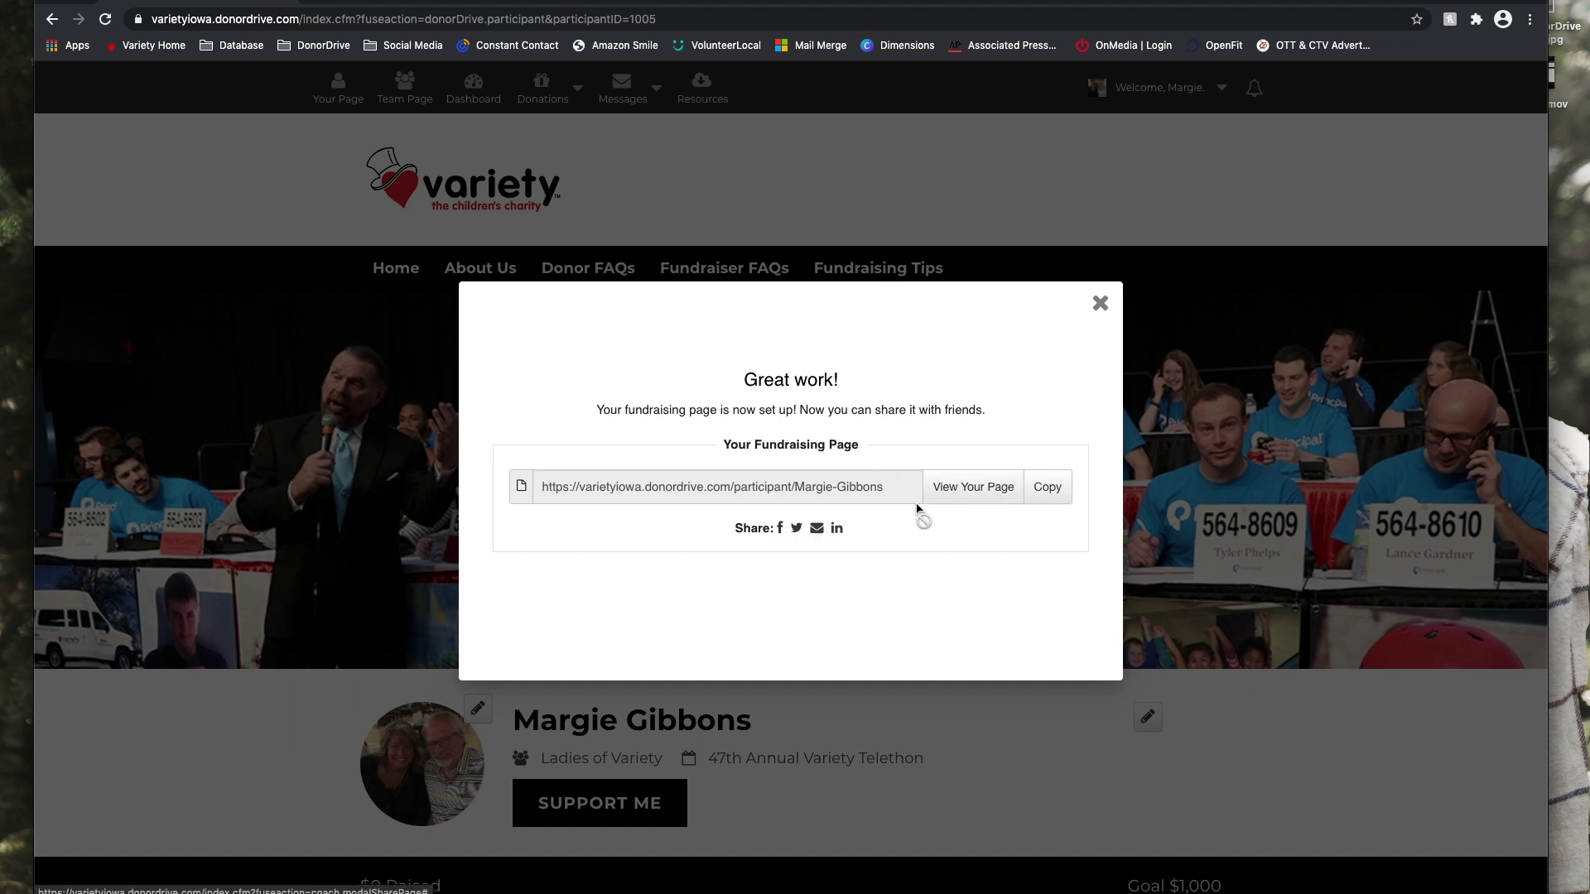
{"action": "left_click", "coordinate": [961, 486]}
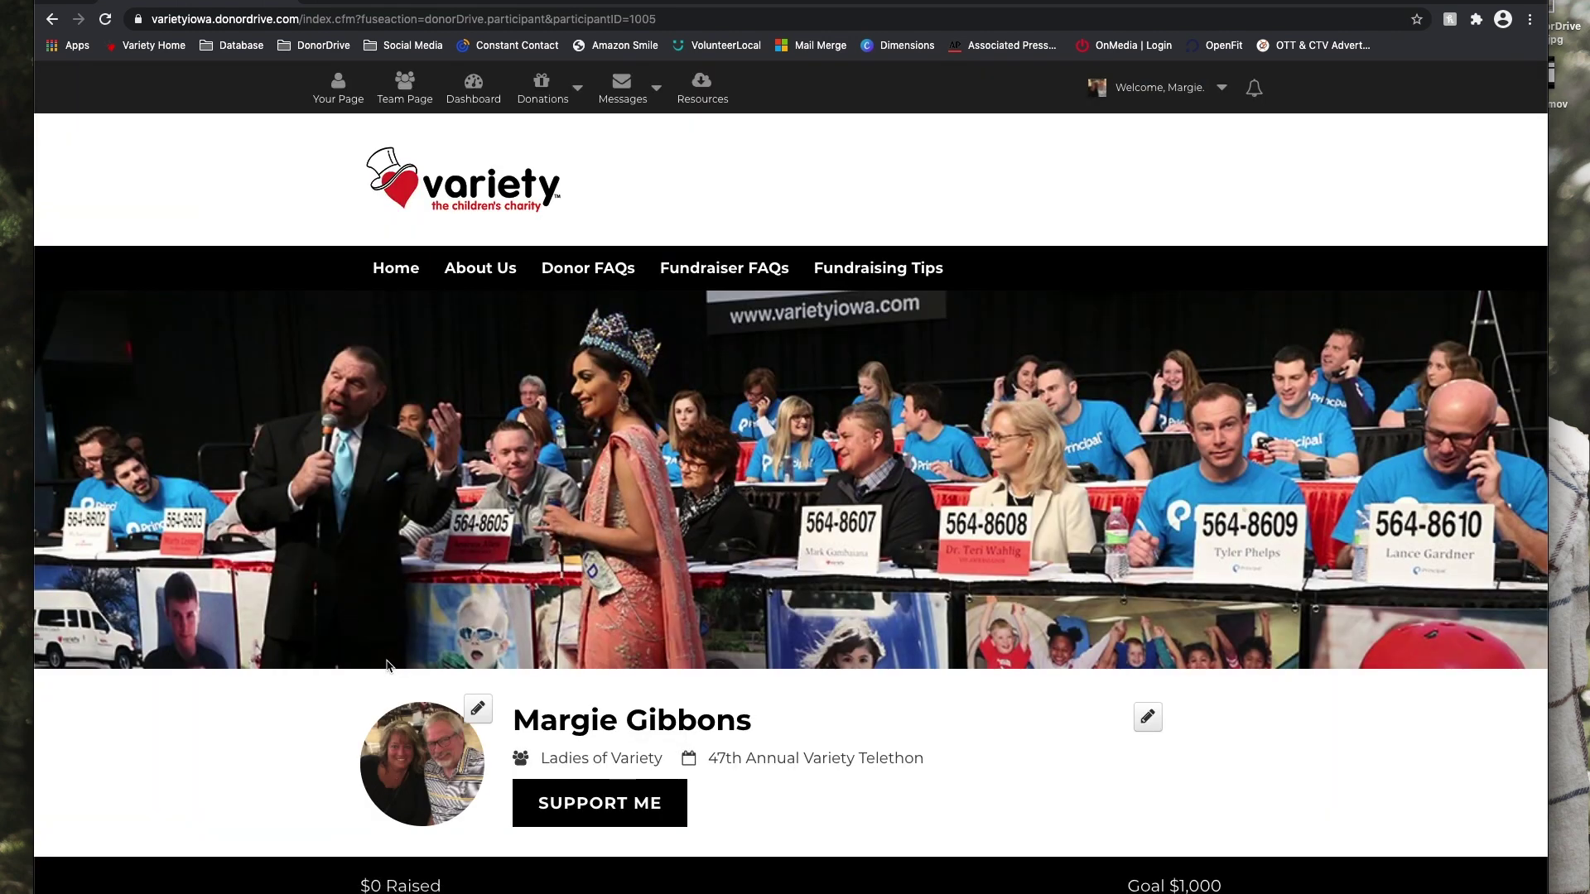
{"action": "scroll", "coordinate": [387, 665], "scroll_direction": "down", "scroll_amount": 2}
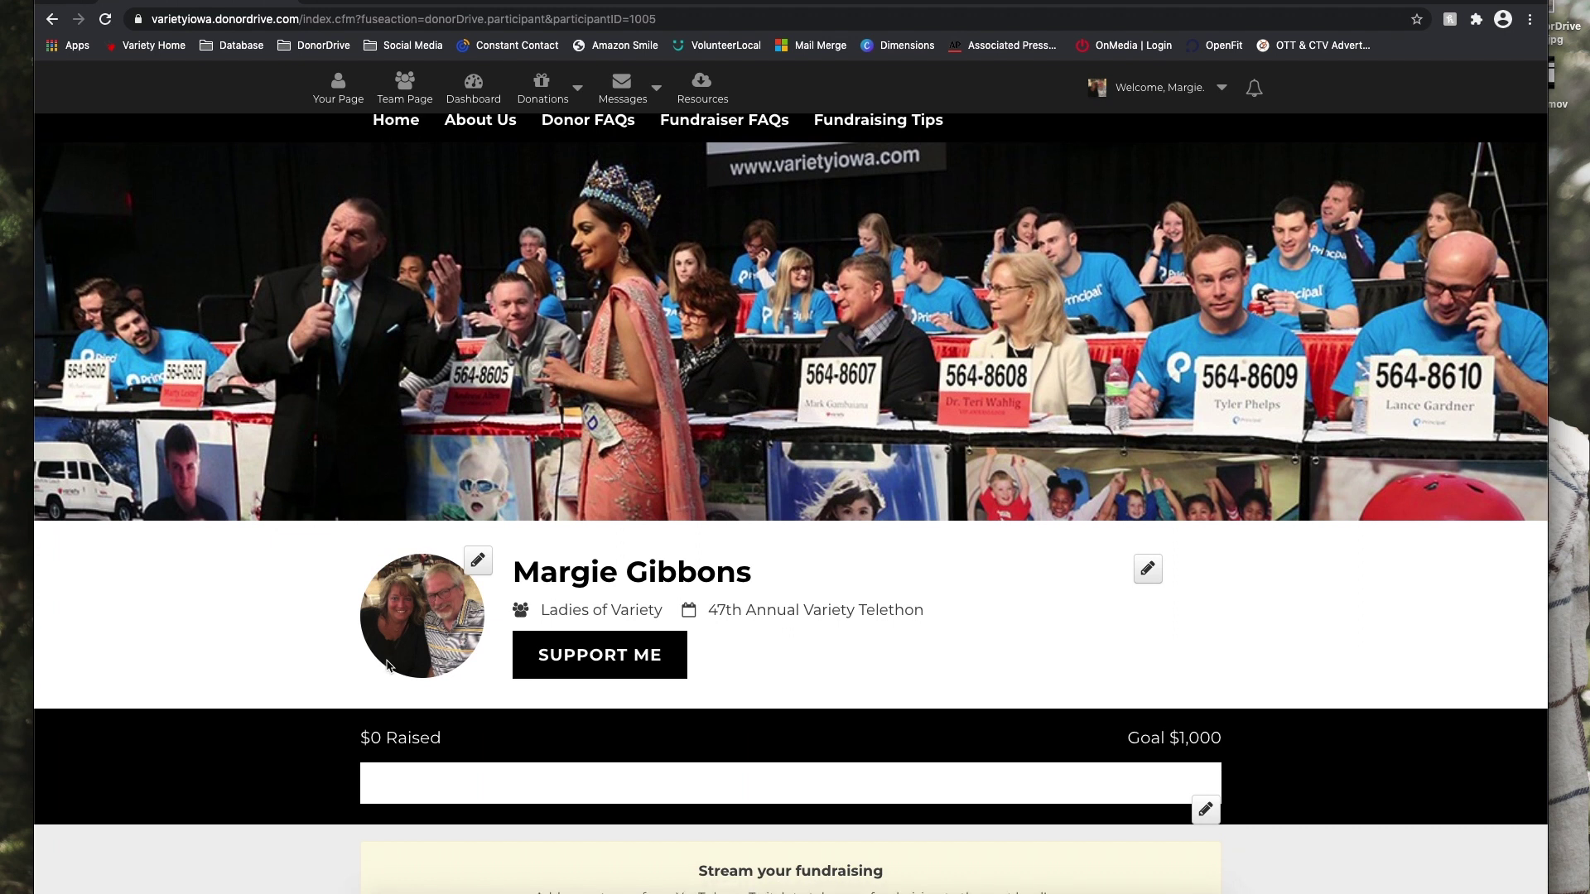
{"action": "scroll", "coordinate": [386, 665], "scroll_direction": "down", "scroll_amount": 2}
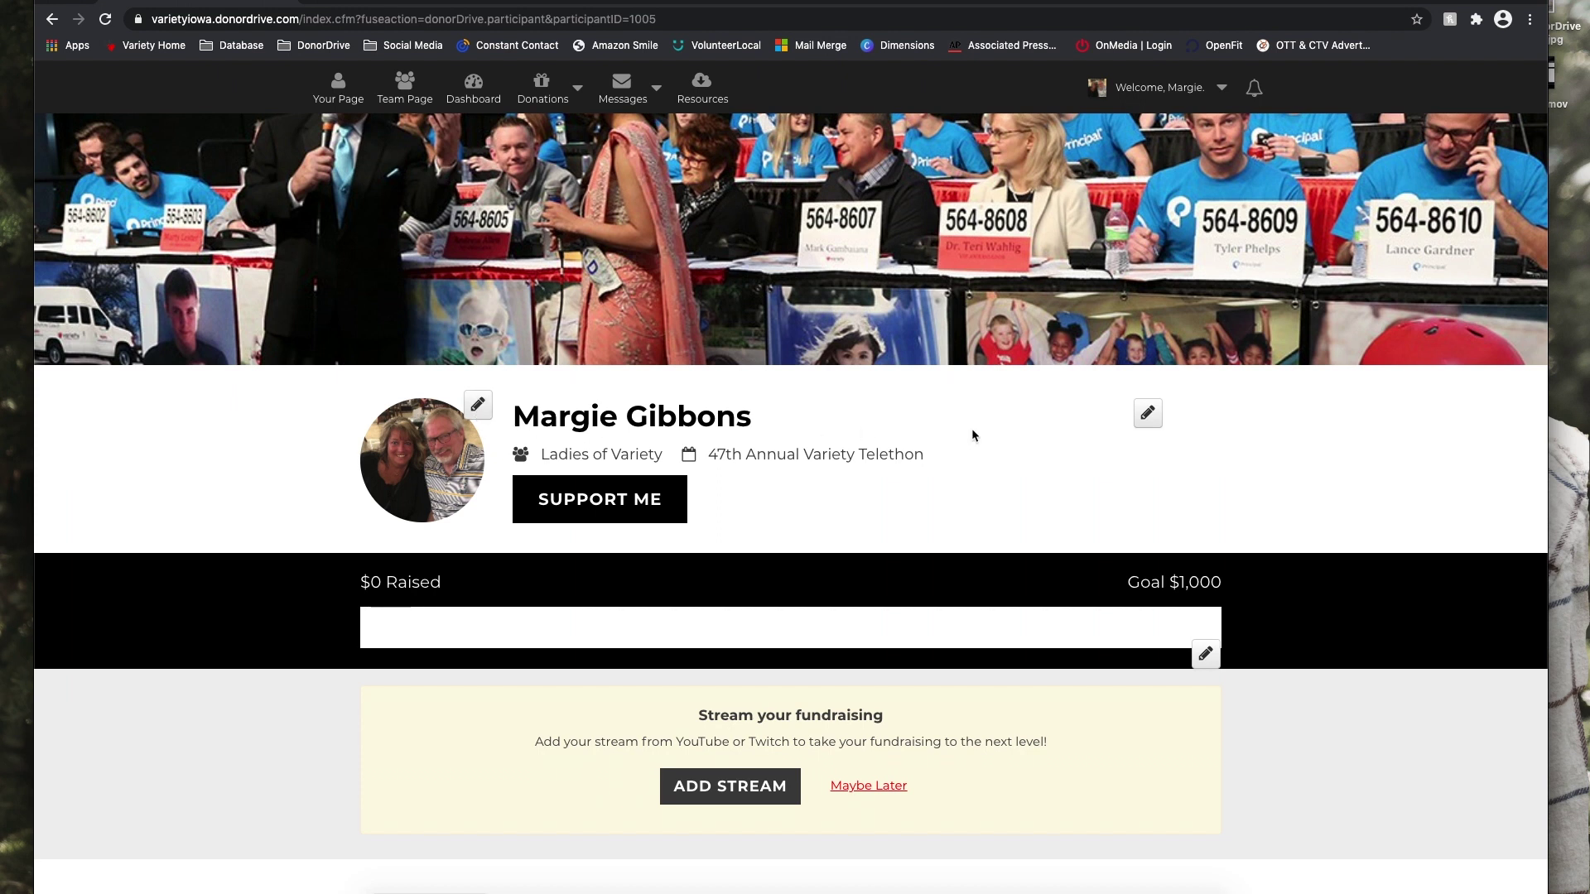
Open the display name editor and close it without changes.
{"action": "left_click", "coordinate": [1147, 412]}
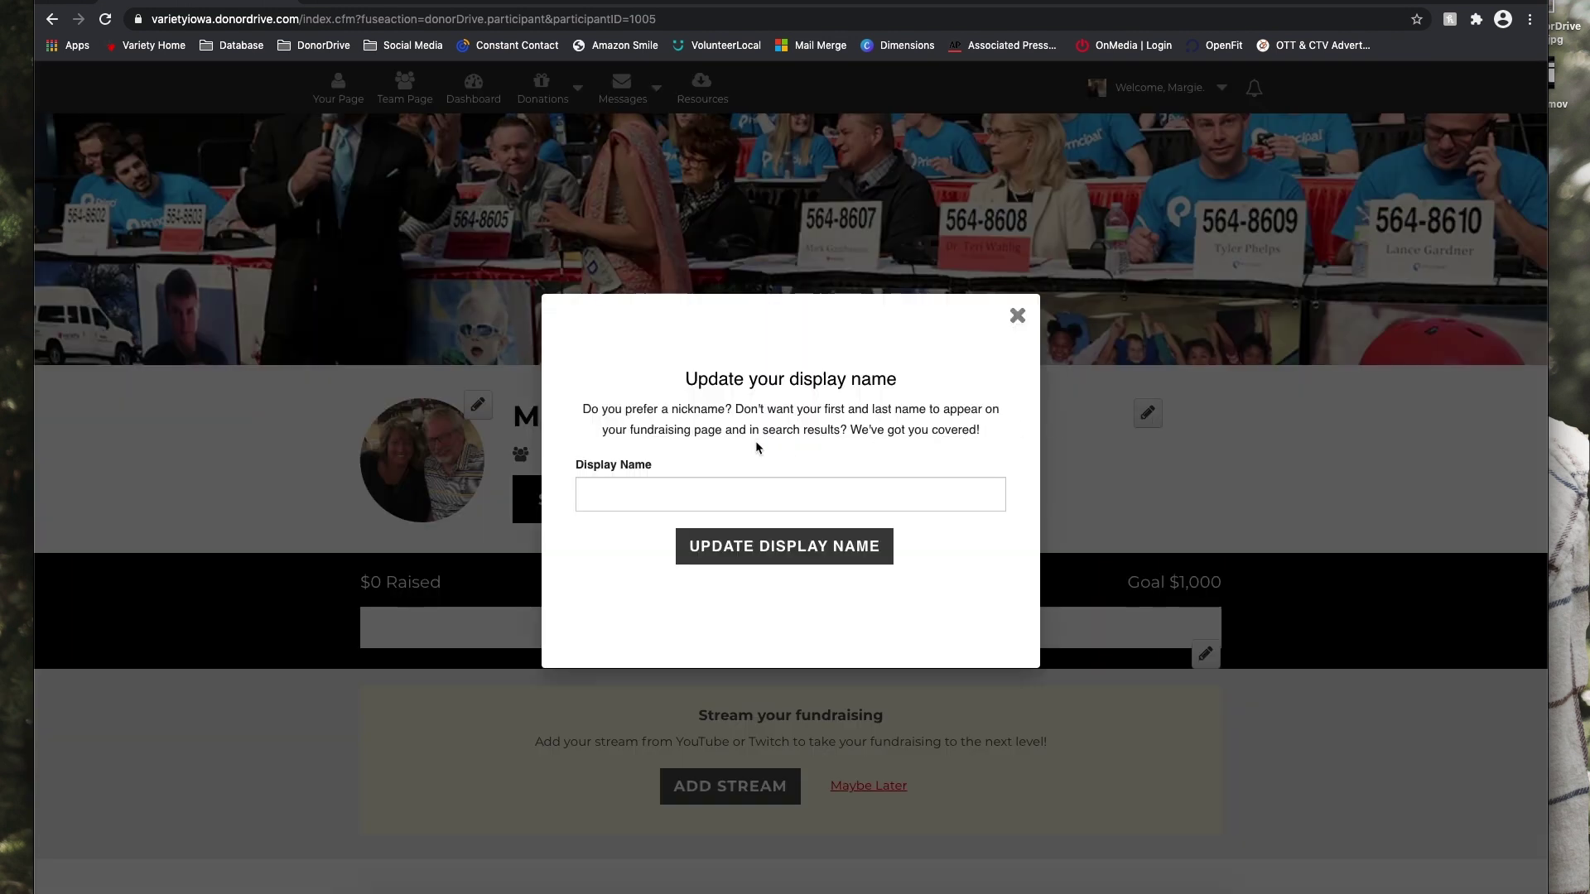
{"action": "left_click", "coordinate": [630, 503]}
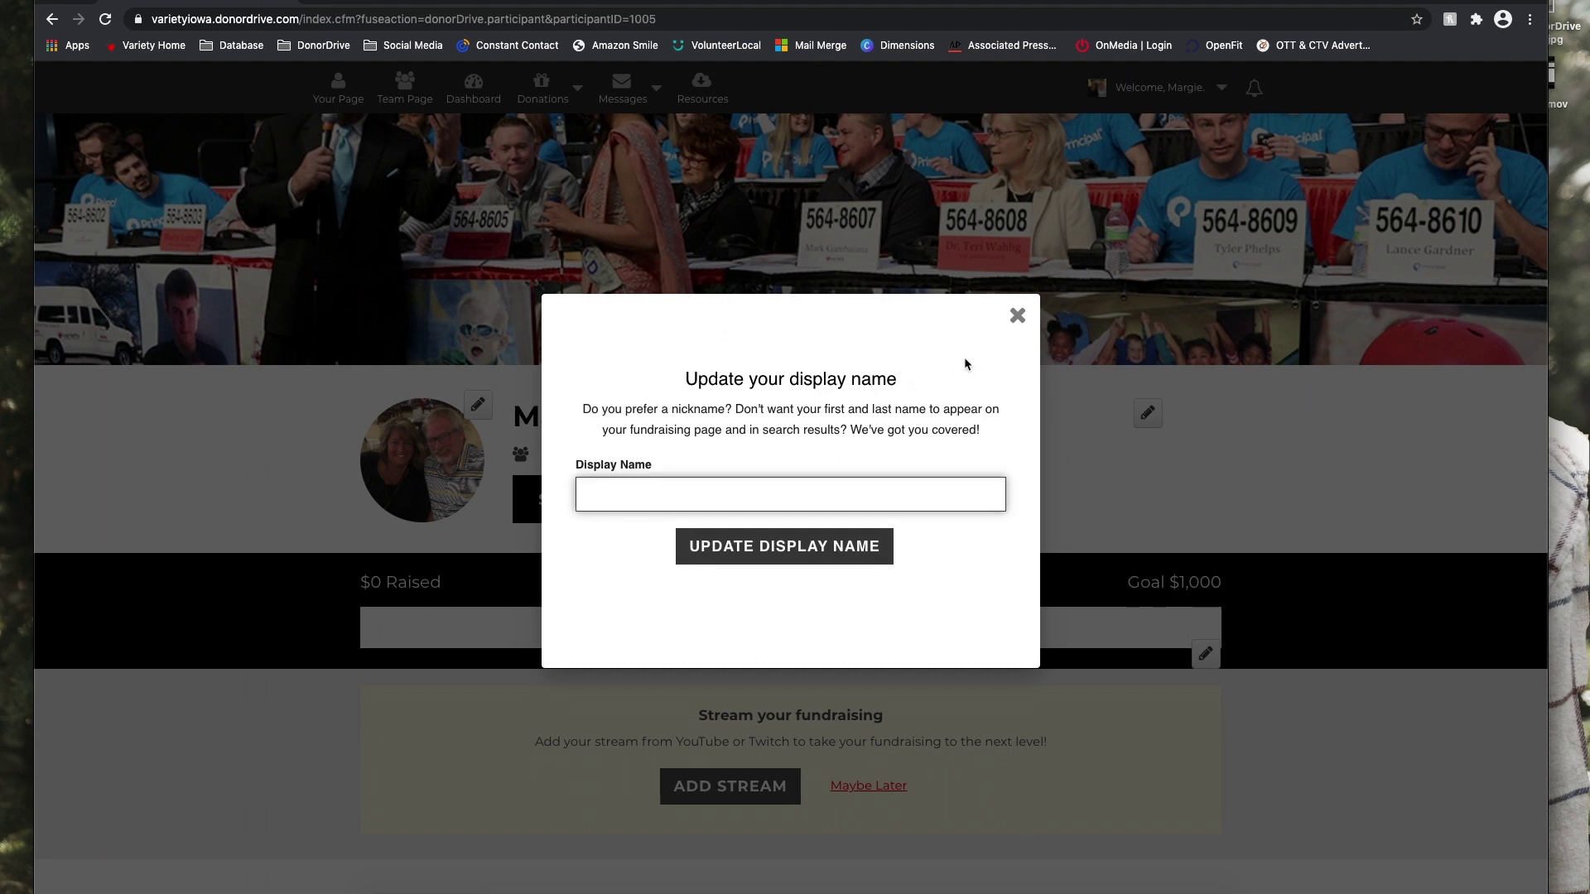
{"action": "left_click", "coordinate": [1018, 317]}
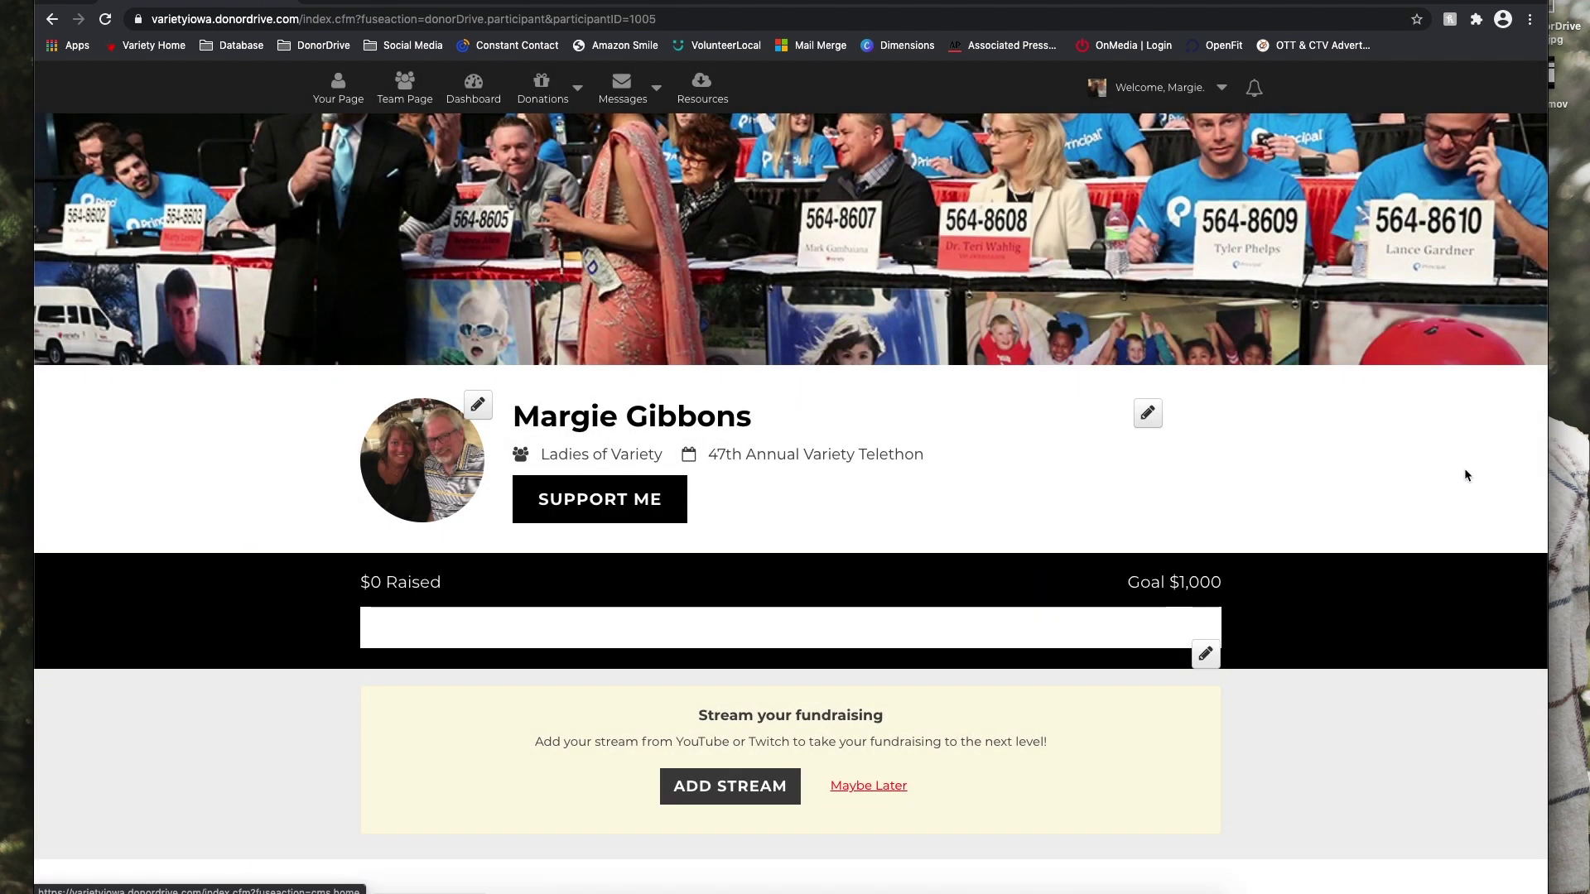
{"action": "scroll", "coordinate": [1028, 655], "scroll_direction": "down", "scroll_amount": 1}
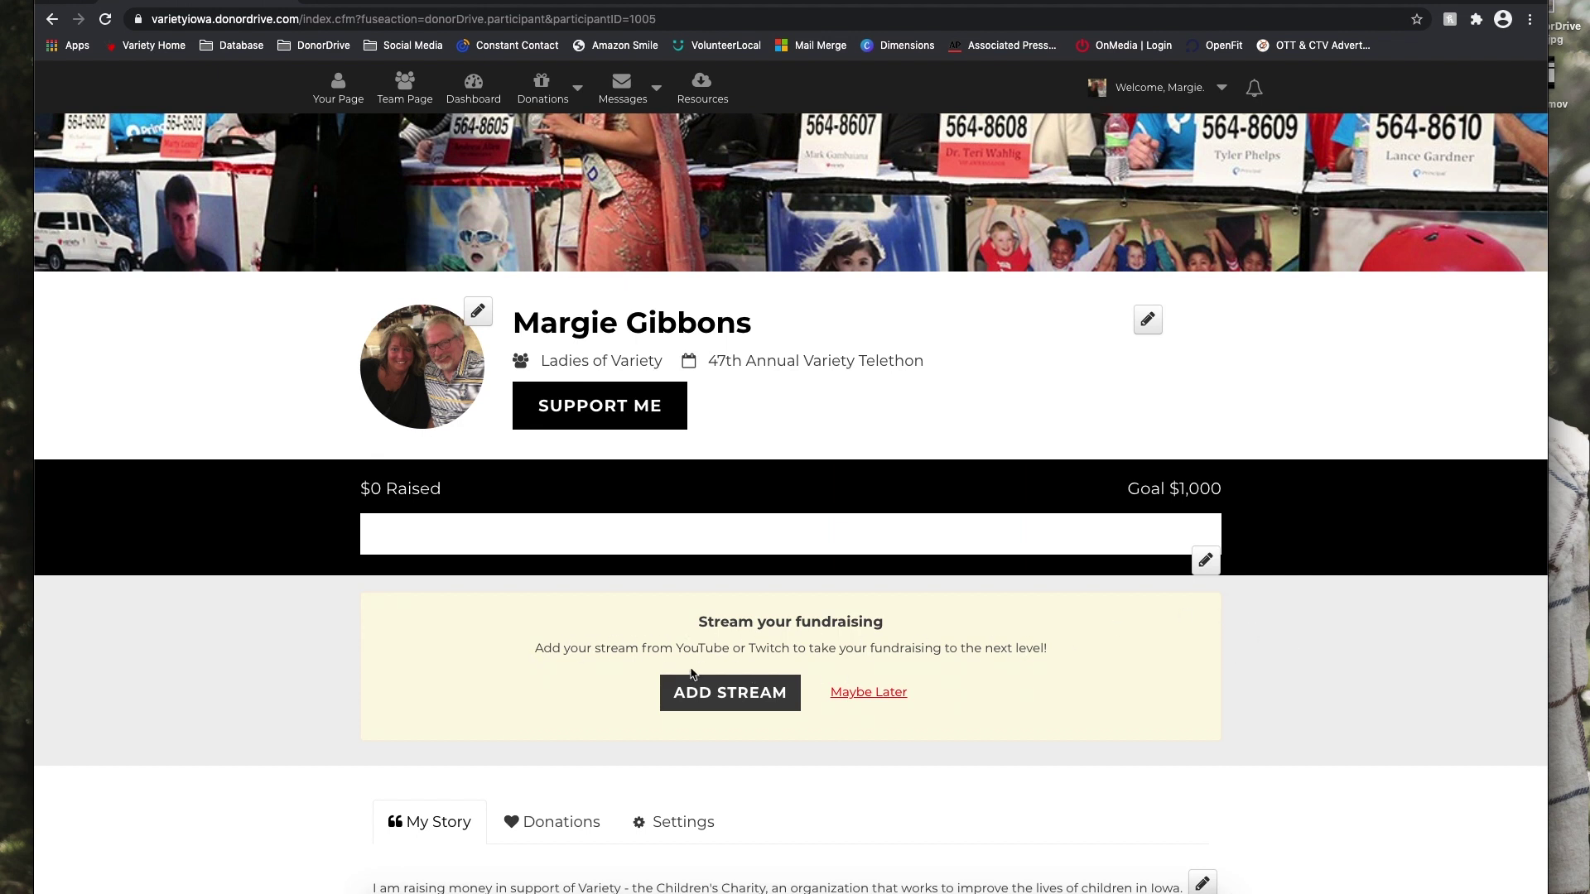
Postpone adding a fundraising stream with Maybe Later and acknowledge the notice.
{"action": "left_click", "coordinate": [885, 694]}
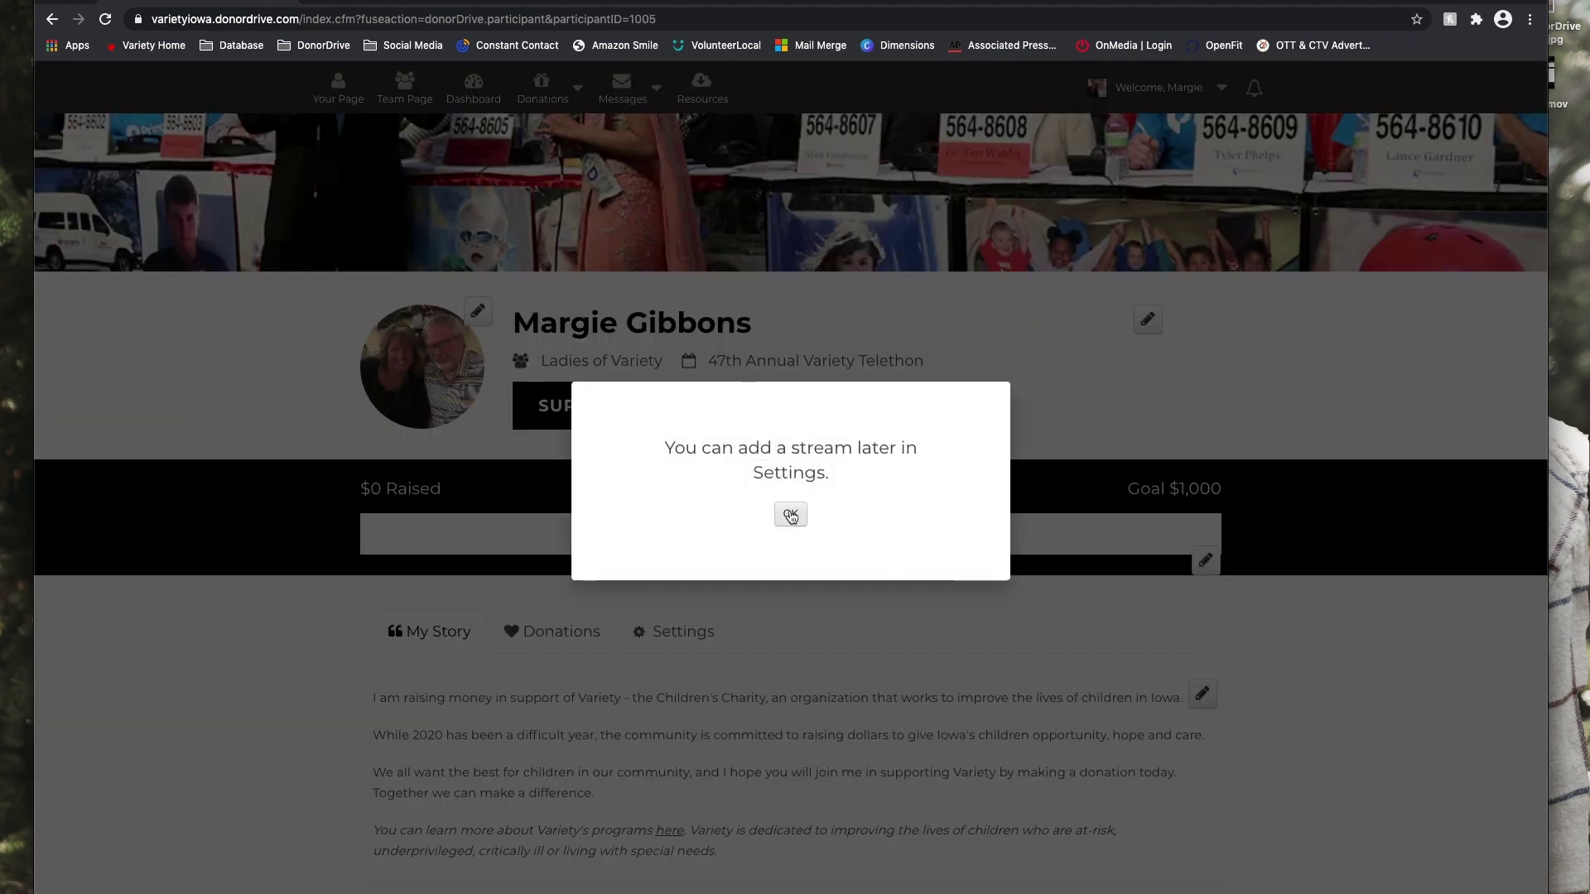
{"action": "left_click", "coordinate": [791, 514]}
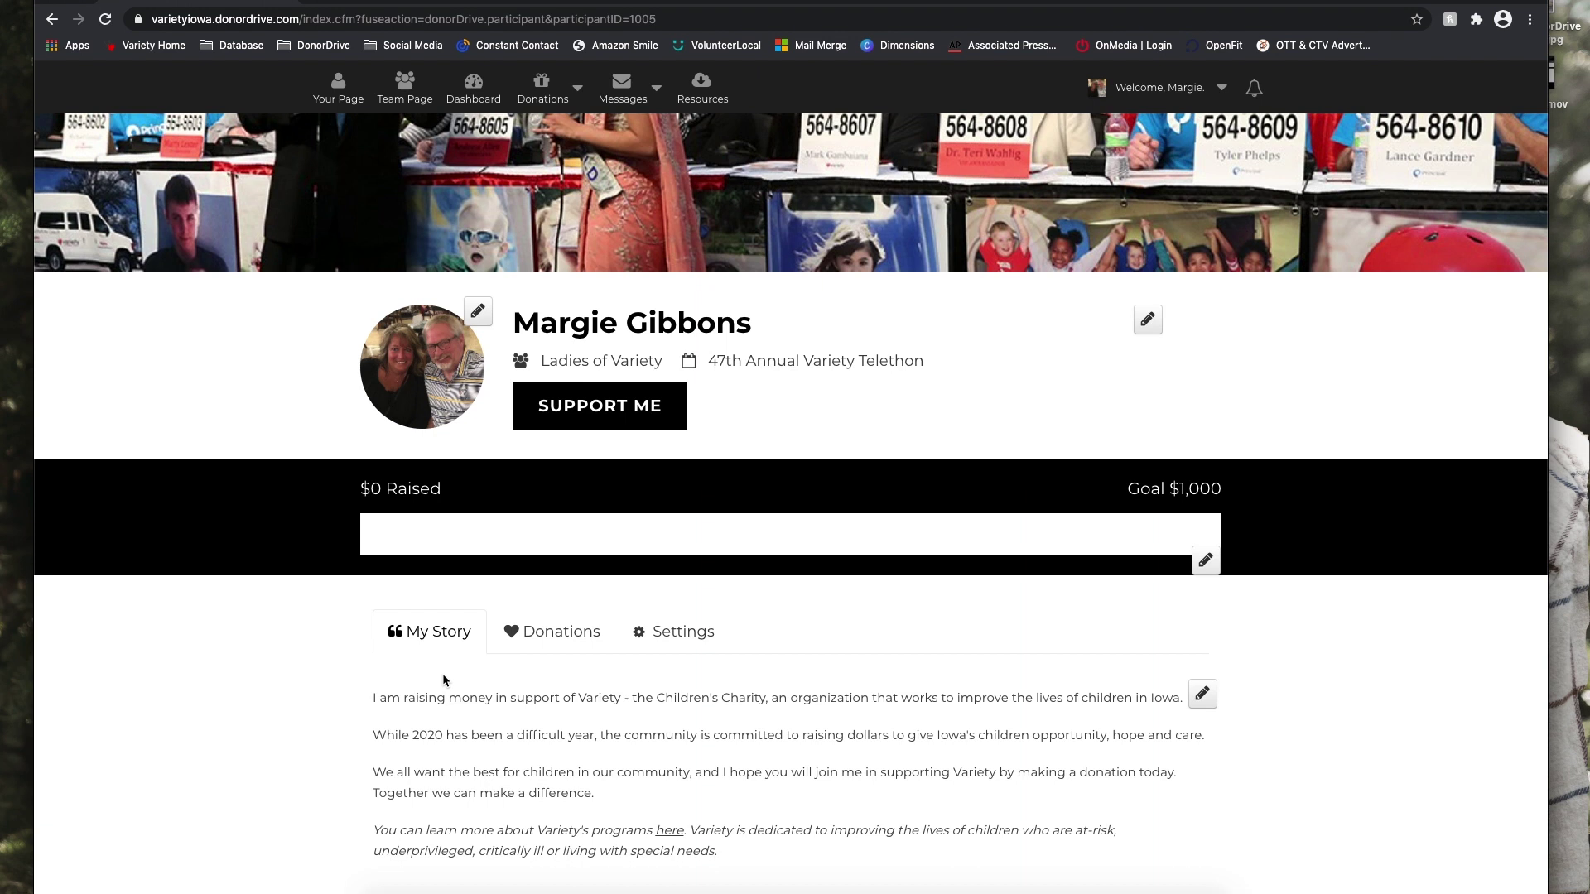
{"action": "scroll", "coordinate": [443, 680], "scroll_direction": "down", "scroll_amount": 3}
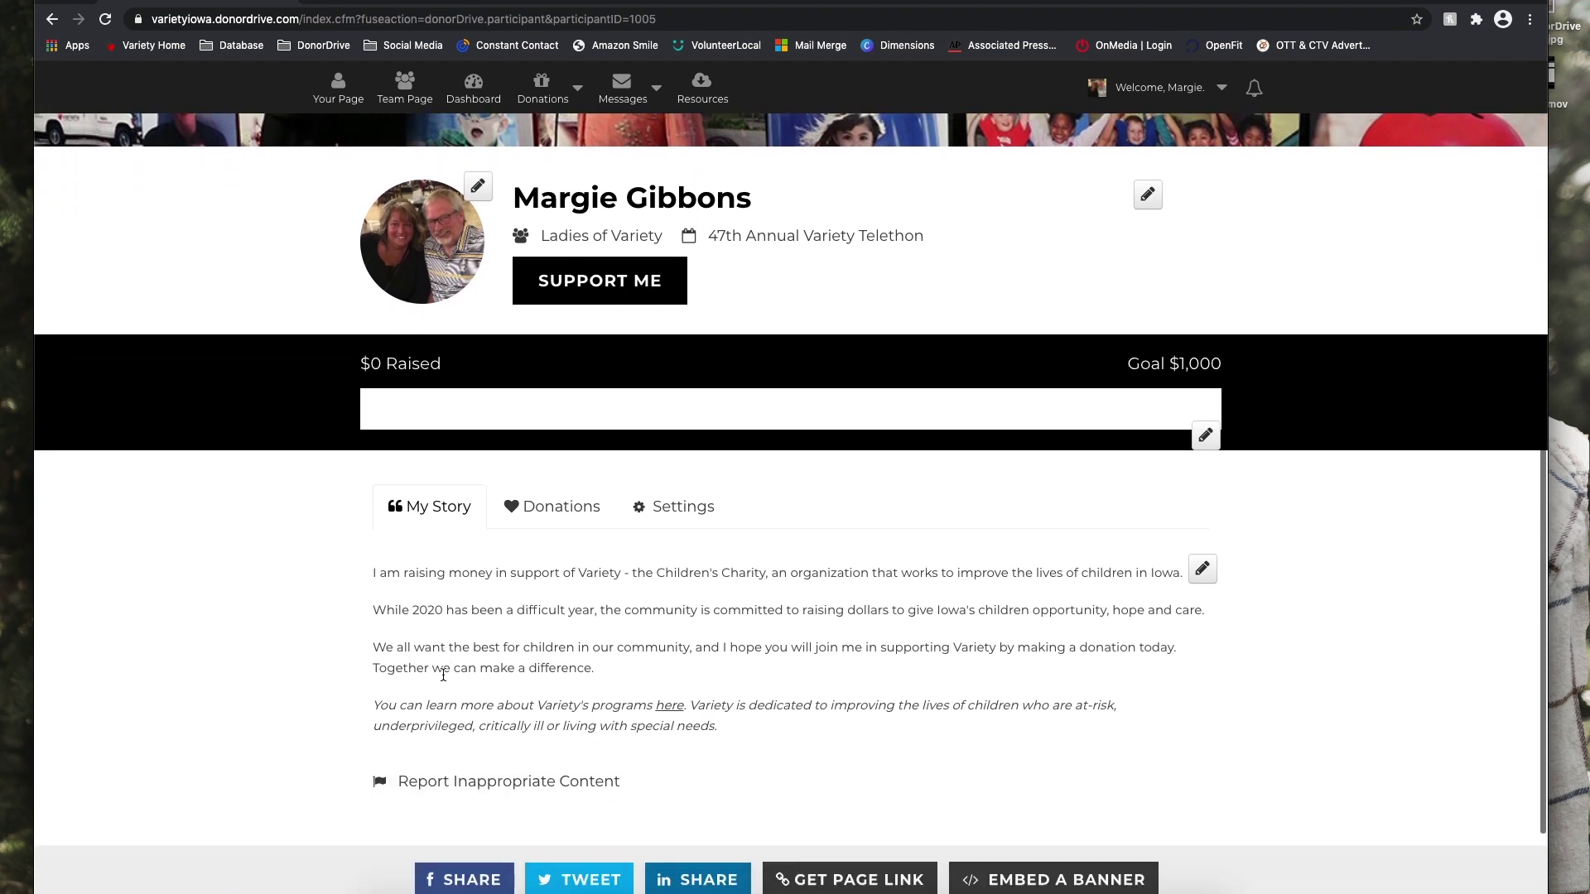
{"action": "scroll", "coordinate": [443, 674], "scroll_direction": "down", "scroll_amount": 1}
{"action": "scroll", "coordinate": [443, 675], "scroll_direction": "down", "scroll_amount": 1}
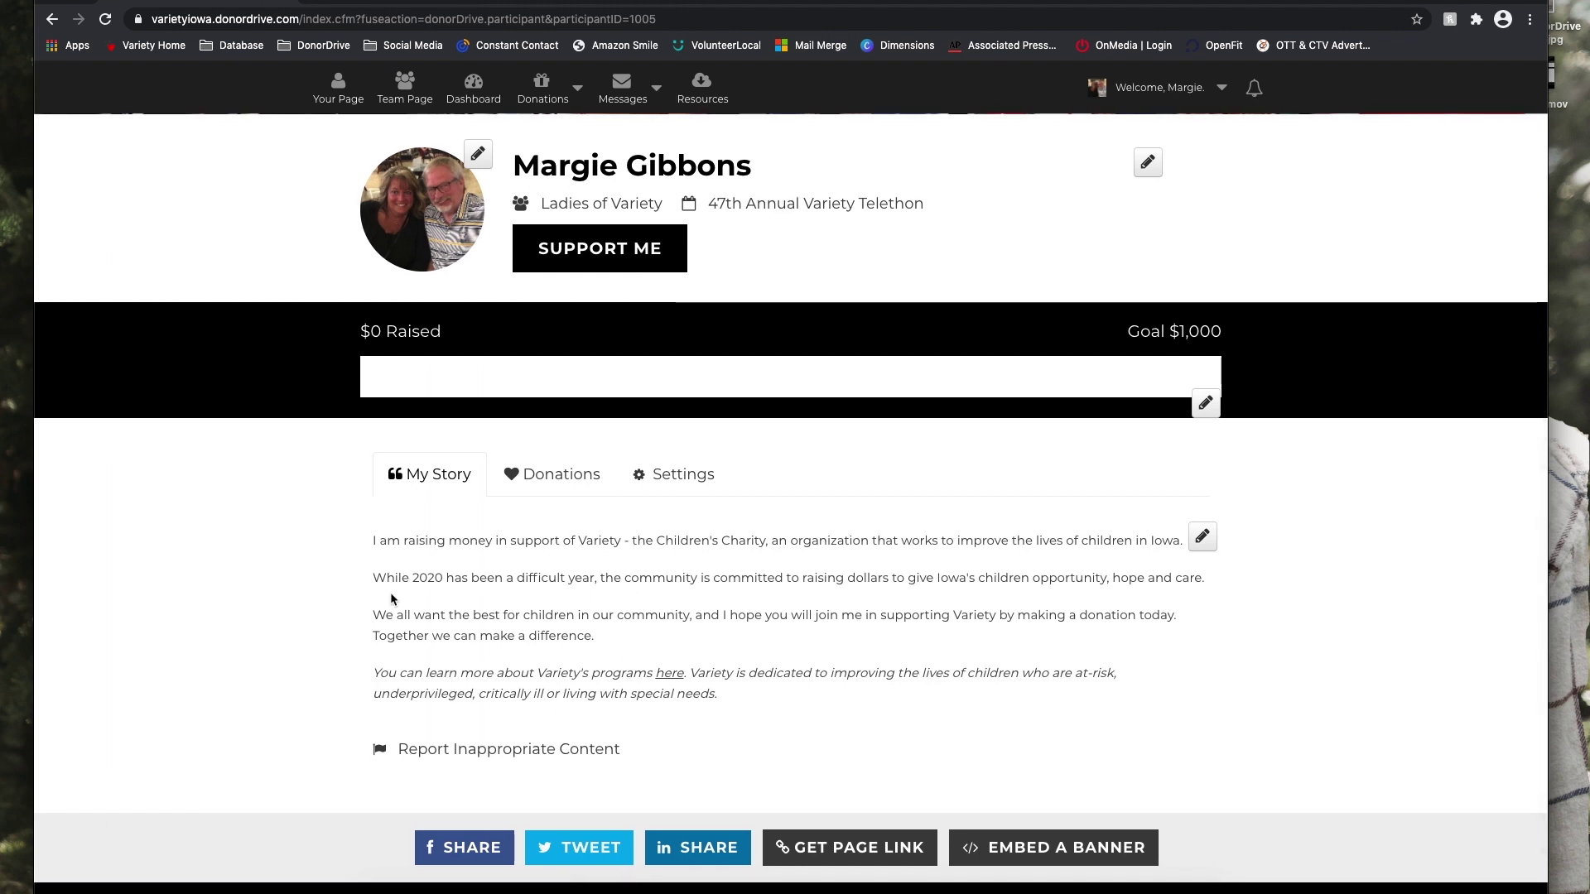
Apply Heading 3 to the story's first paragraph, undo it, and exit discarding changes.
{"action": "left_click", "coordinate": [1203, 538]}
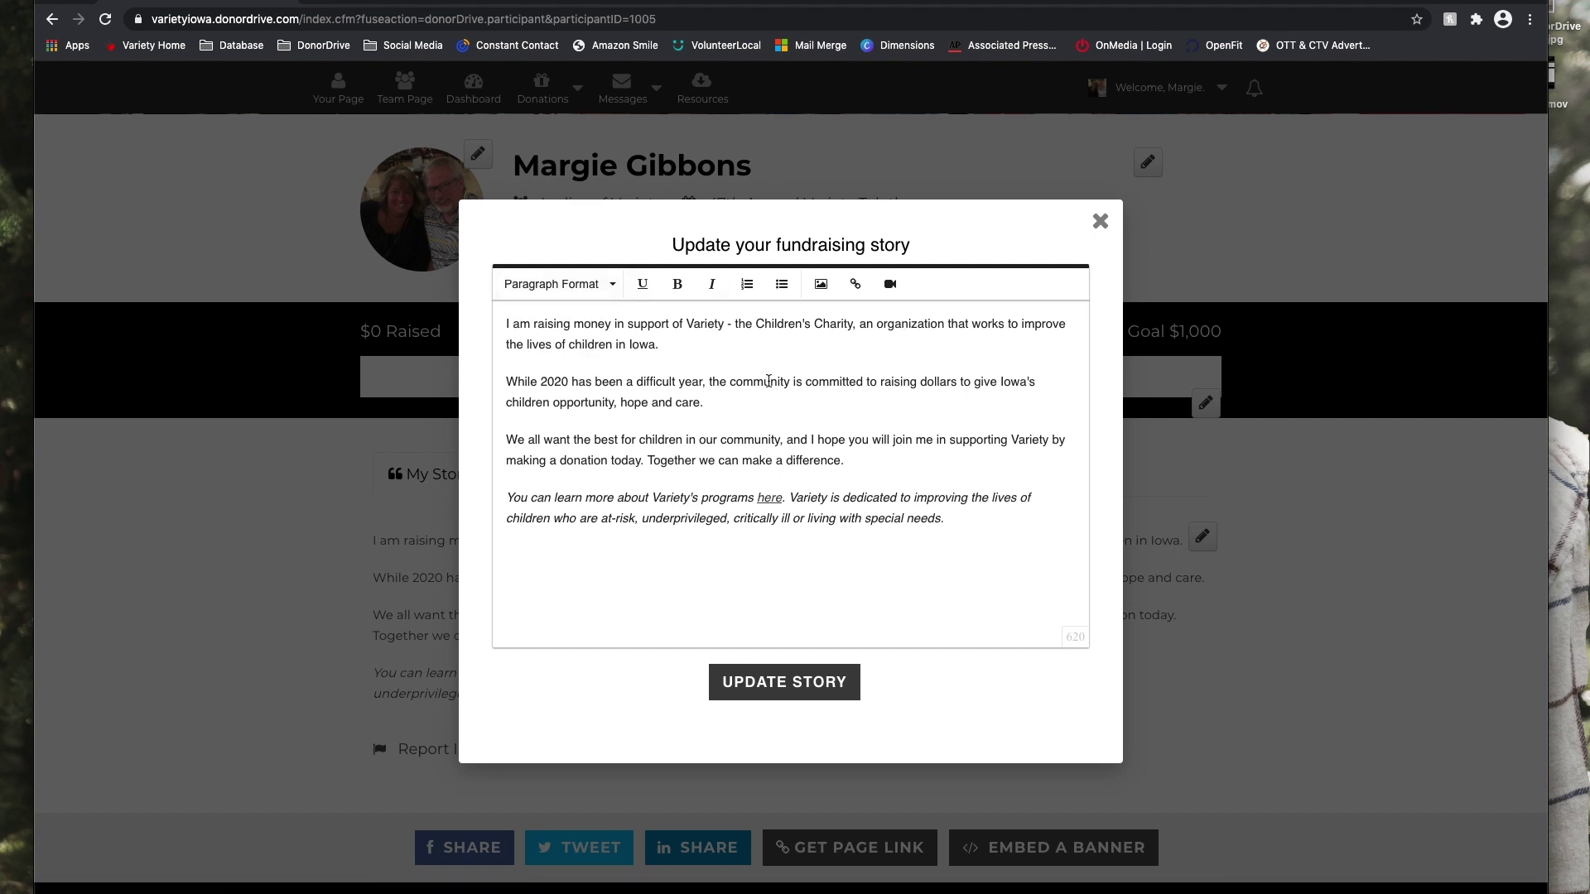
{"action": "left_click_drag", "start_coordinate": [677, 345], "coordinate": [497, 324]}
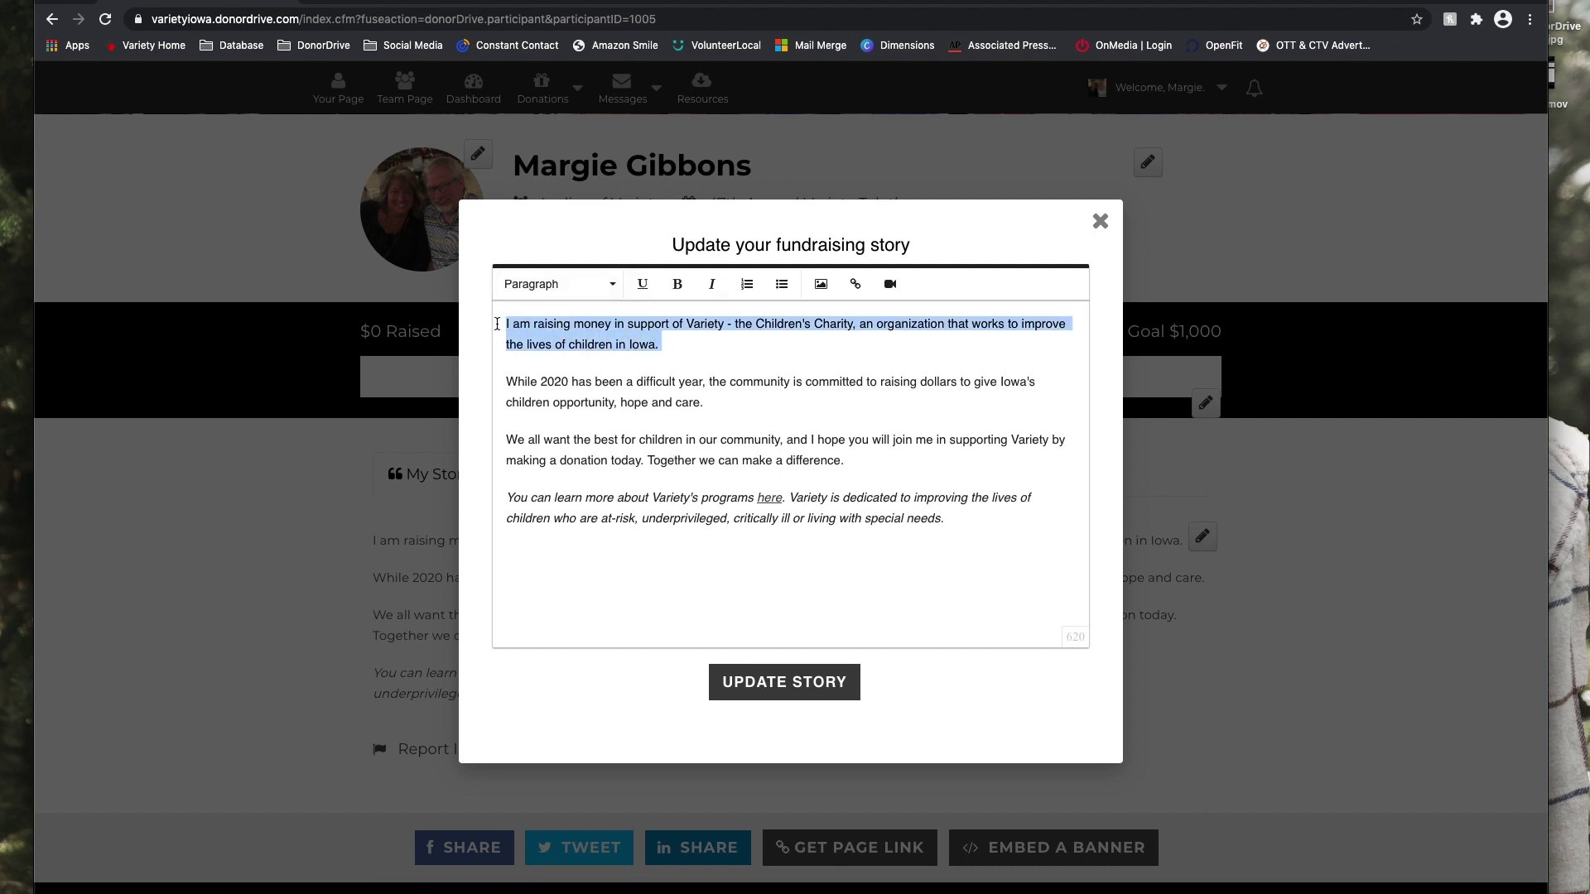
{"action": "left_click", "coordinate": [555, 284]}
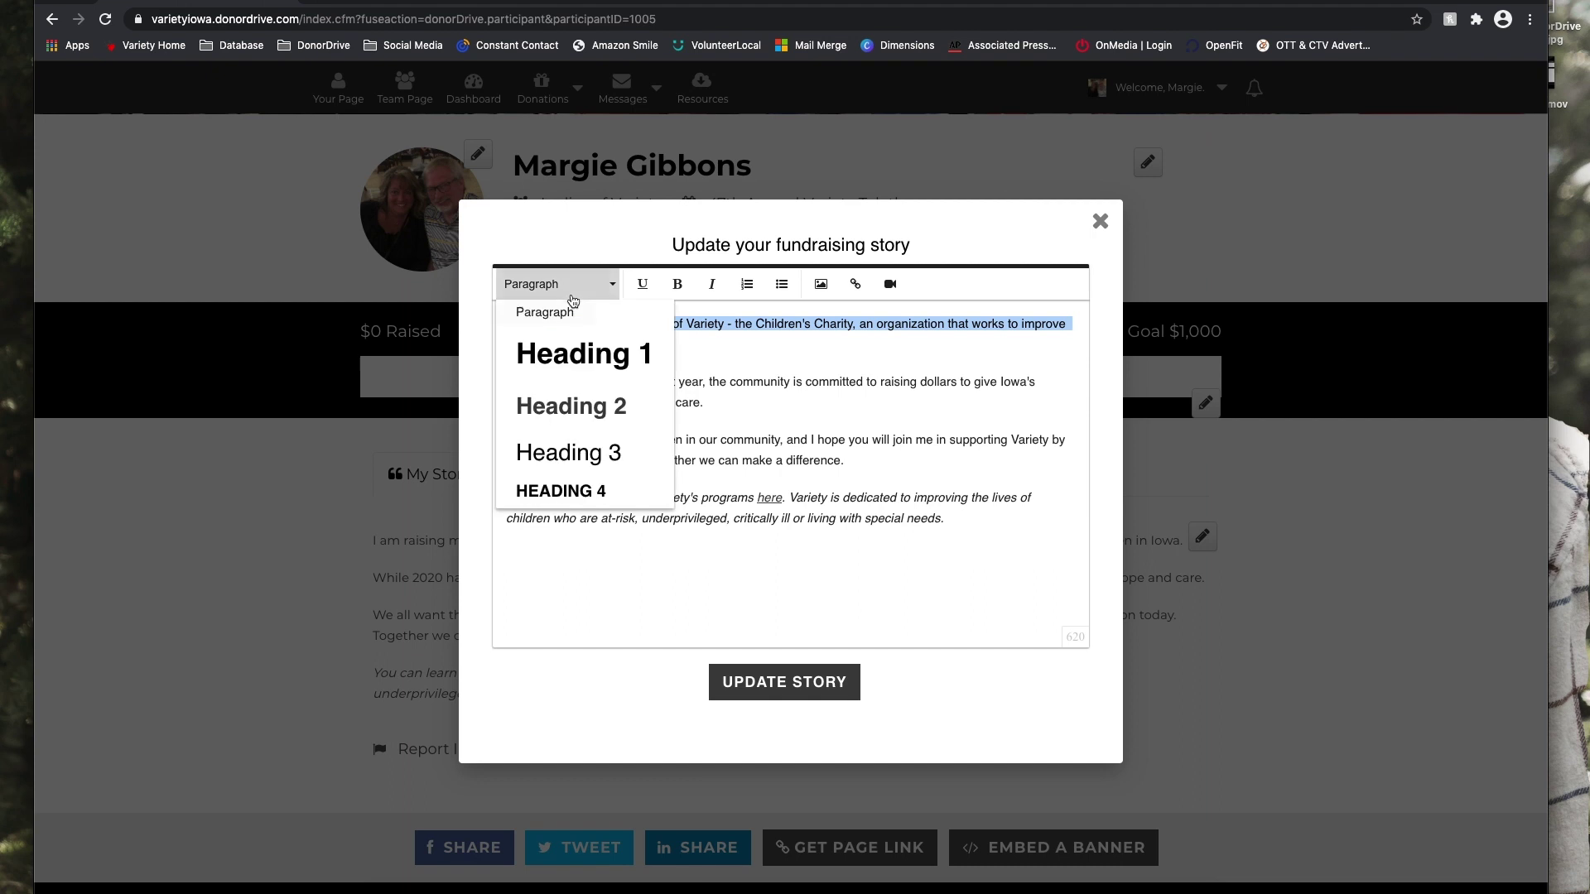
{"action": "left_click", "coordinate": [604, 460]}
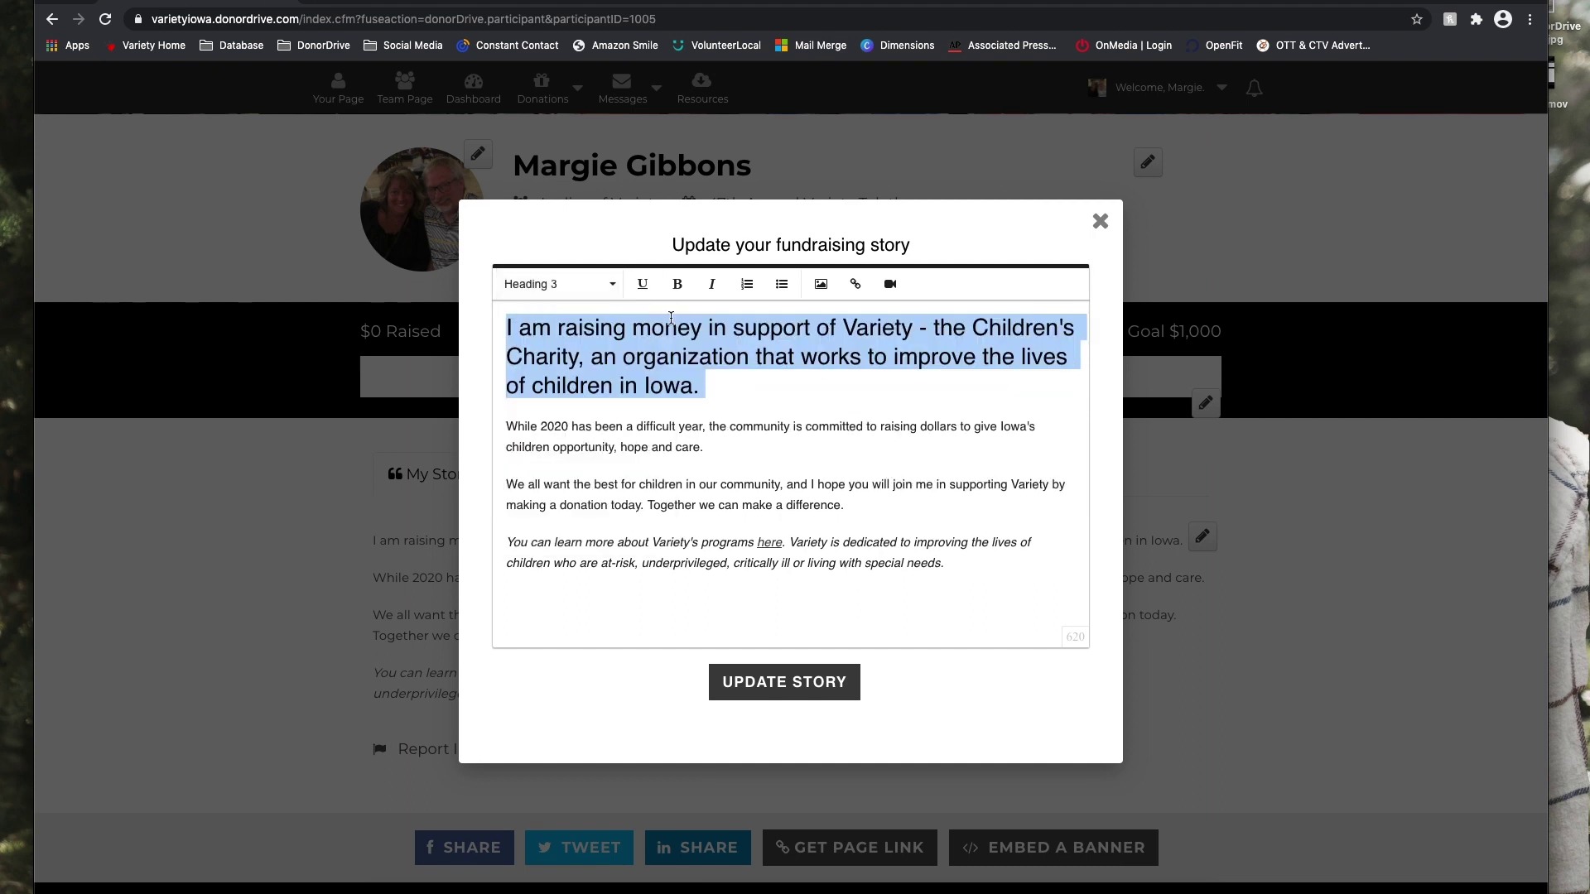
{"action": "key", "text": "super+z"}
{"action": "left_click", "coordinate": [749, 343]}
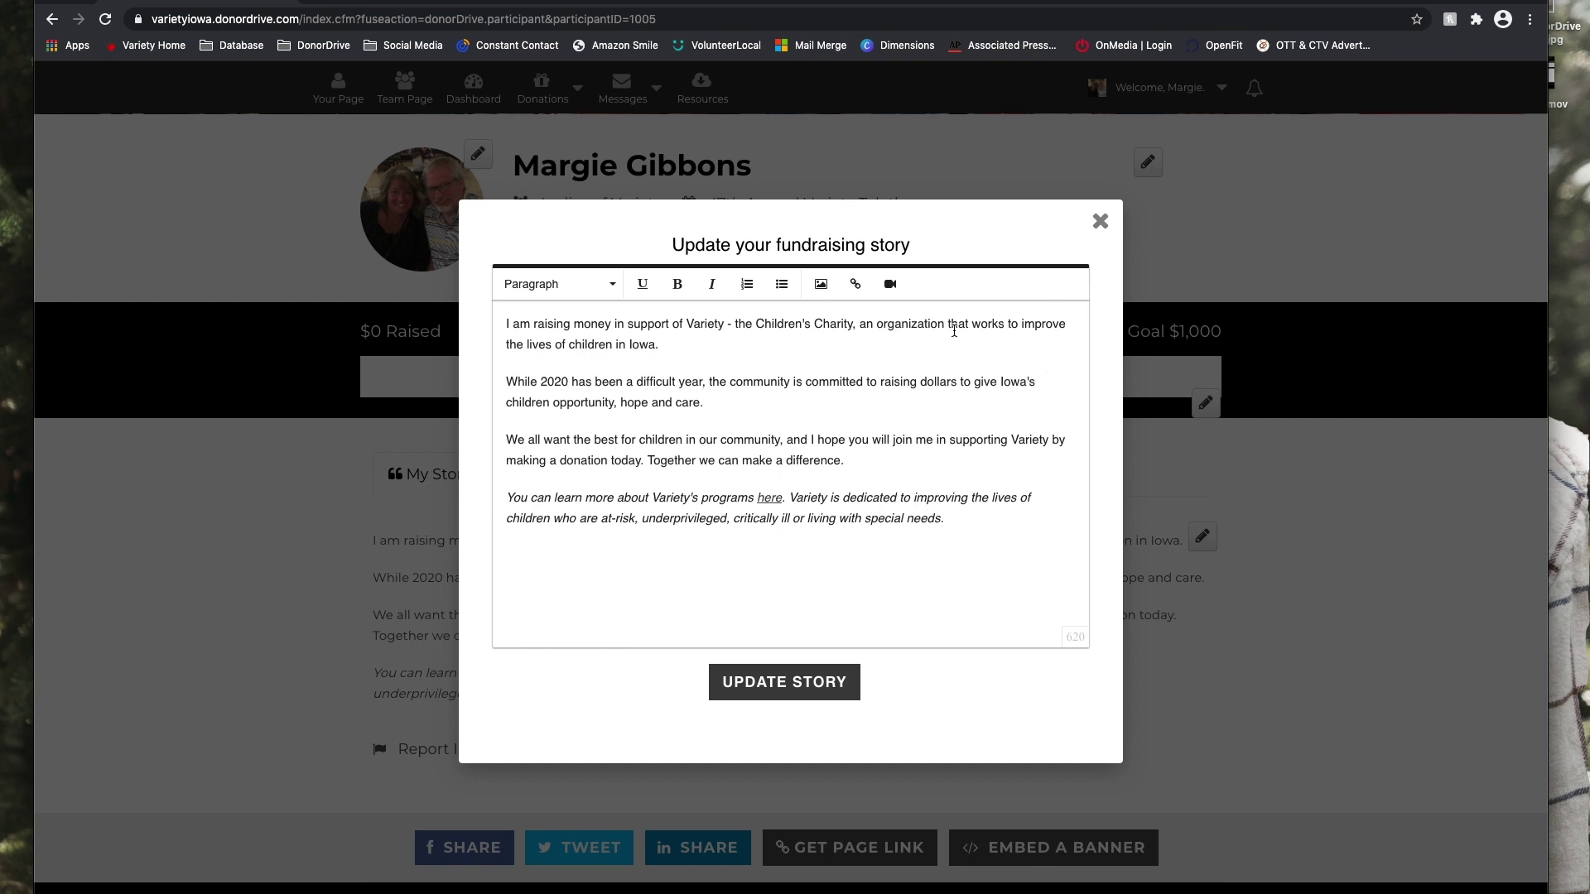
{"action": "left_click", "coordinate": [1099, 221]}
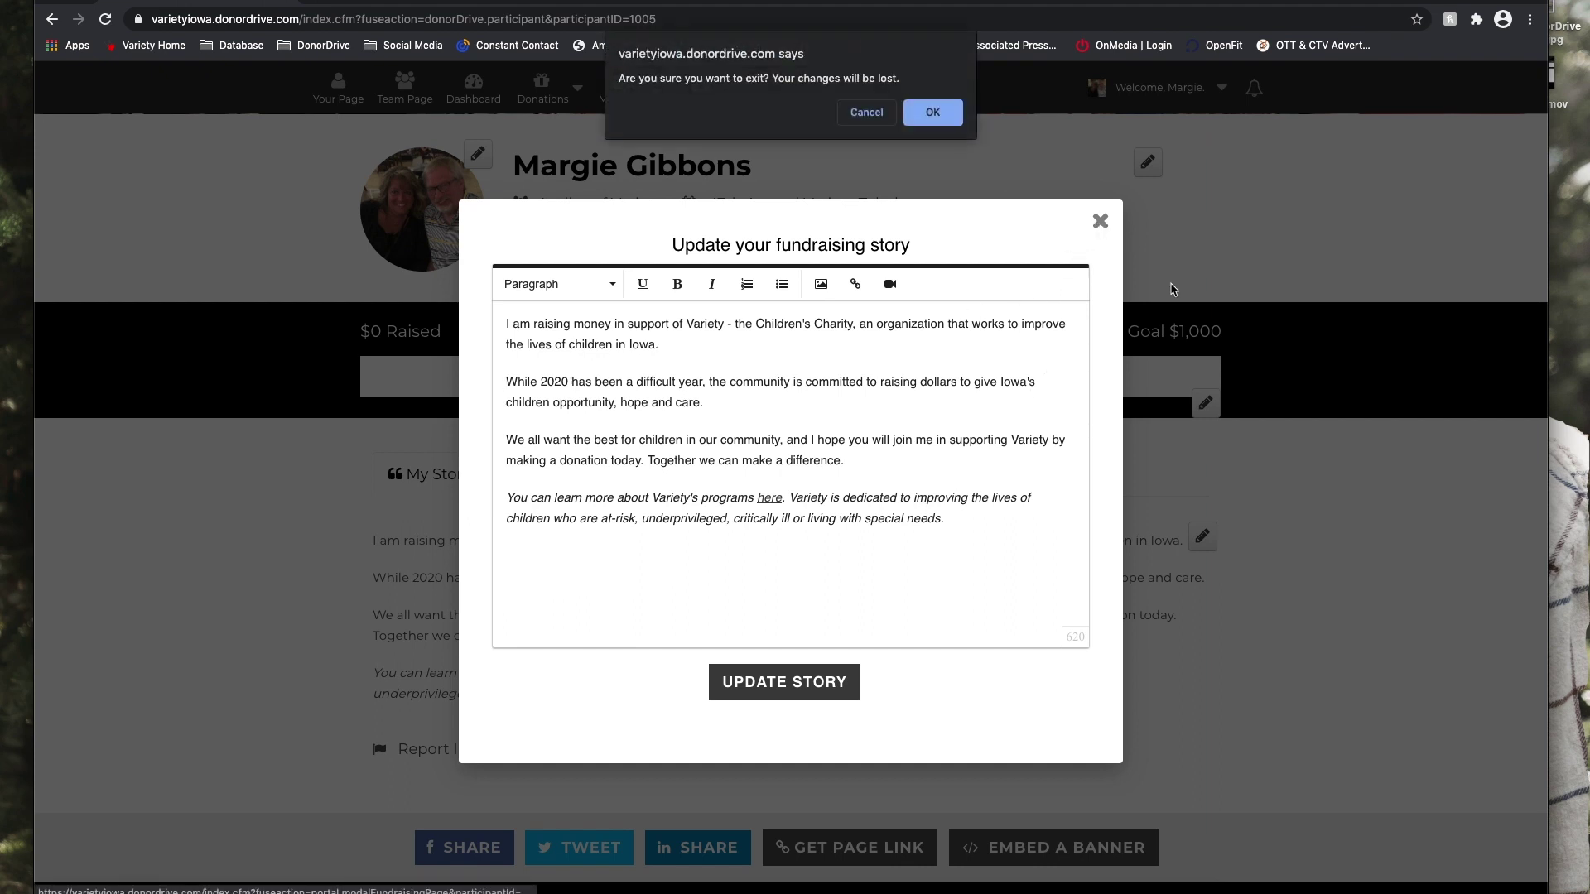
{"action": "left_click", "coordinate": [933, 113]}
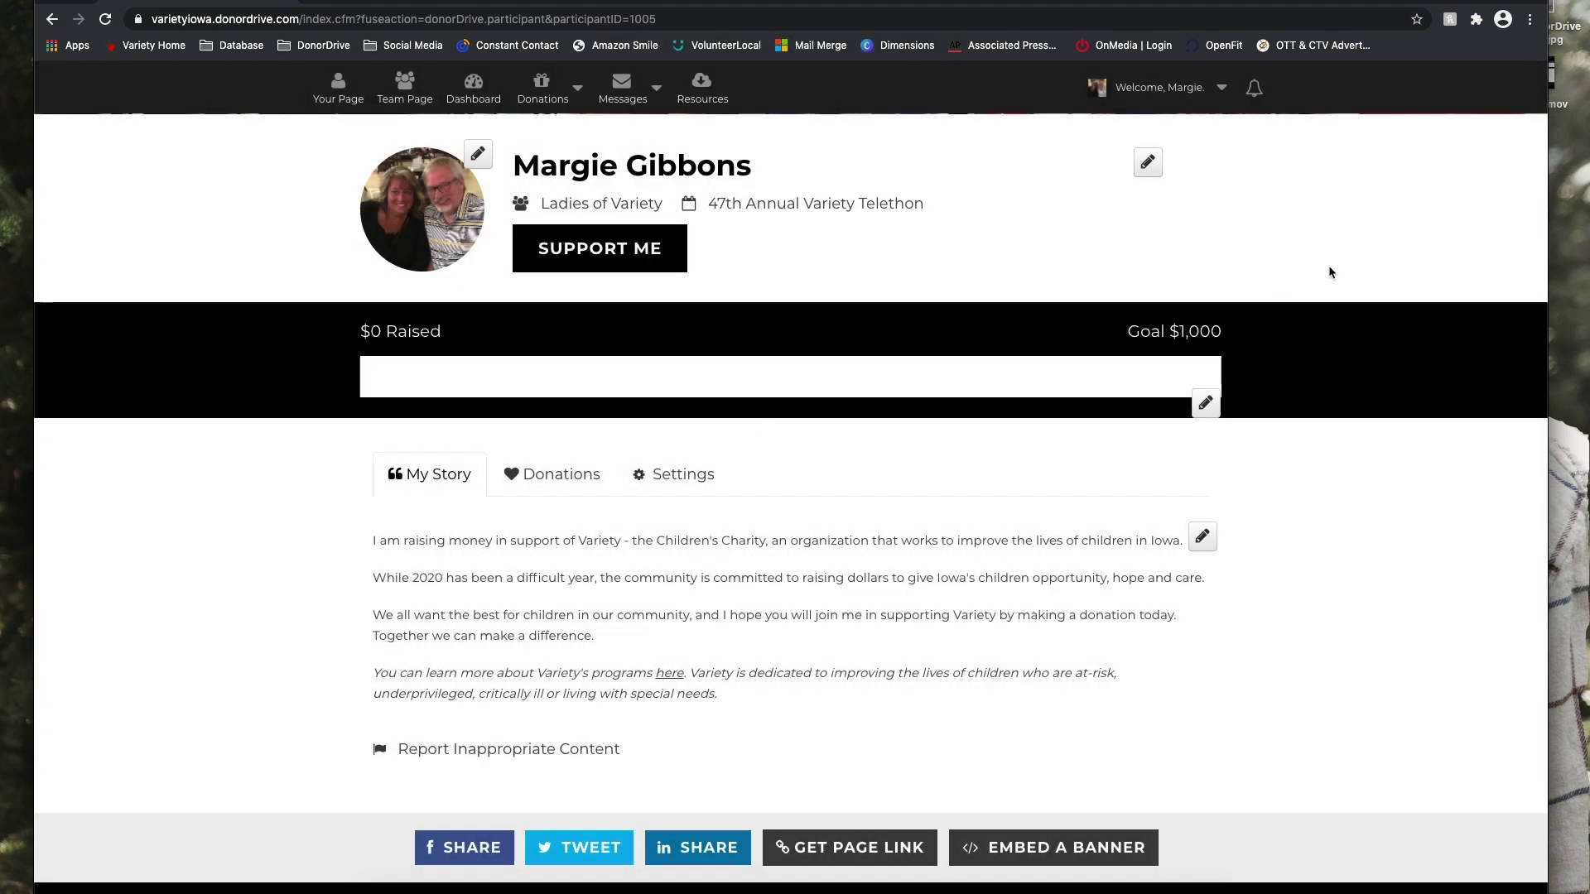
{"action": "scroll", "coordinate": [1356, 637], "scroll_direction": "down", "scroll_amount": 1}
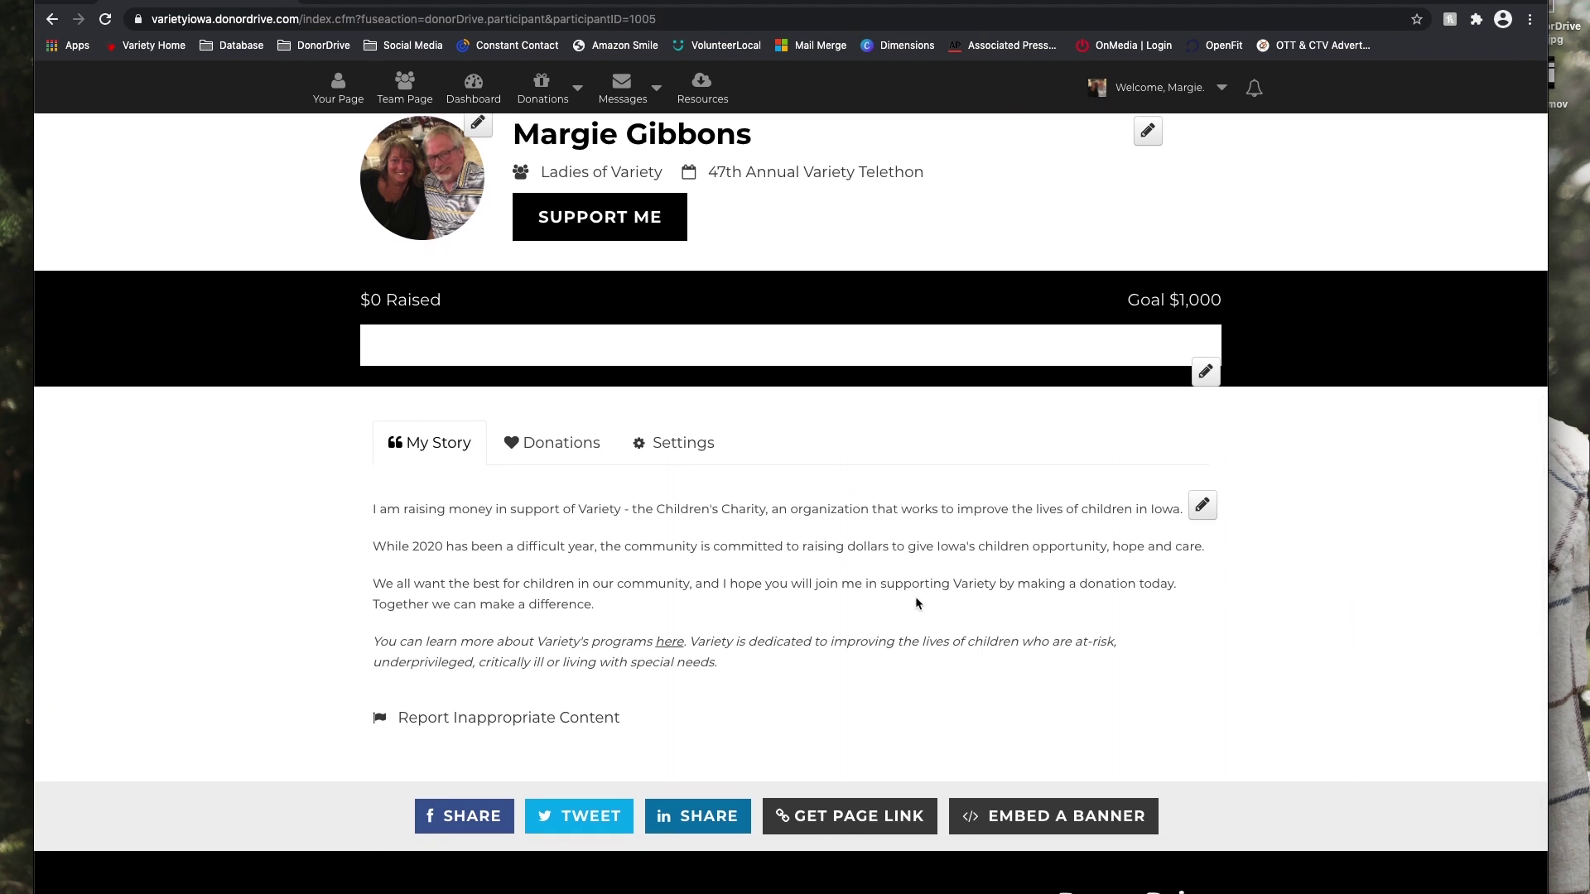
View the Donations tab, then bring up the personal page settings.
{"action": "left_click", "coordinate": [534, 441]}
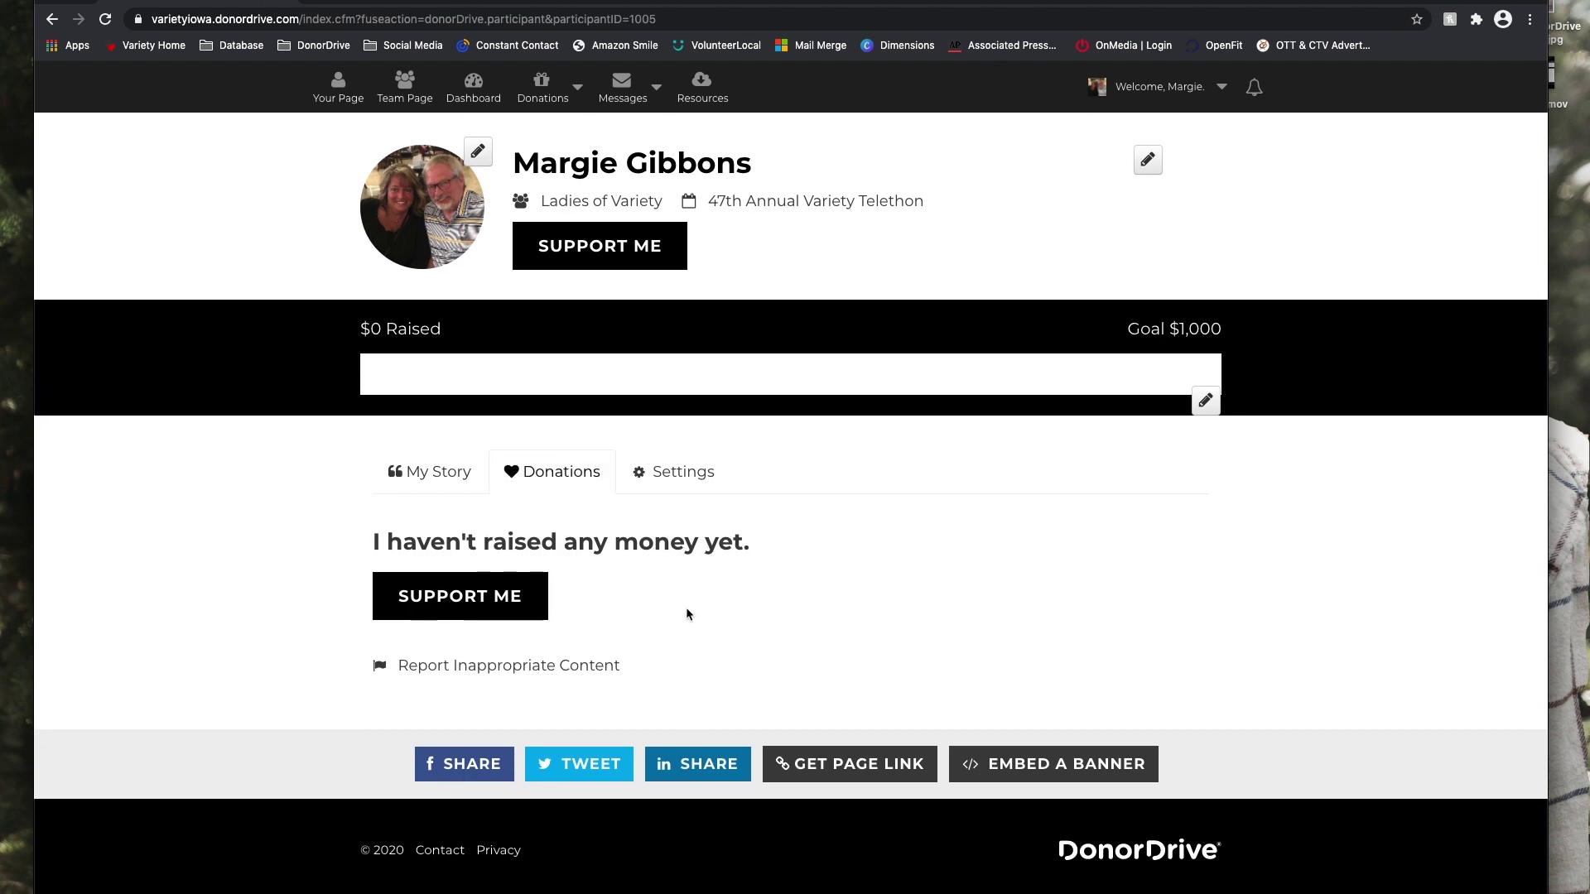
{"action": "left_click", "coordinate": [690, 484]}
{"action": "scroll", "coordinate": [1047, 702], "scroll_direction": "down", "scroll_amount": 1}
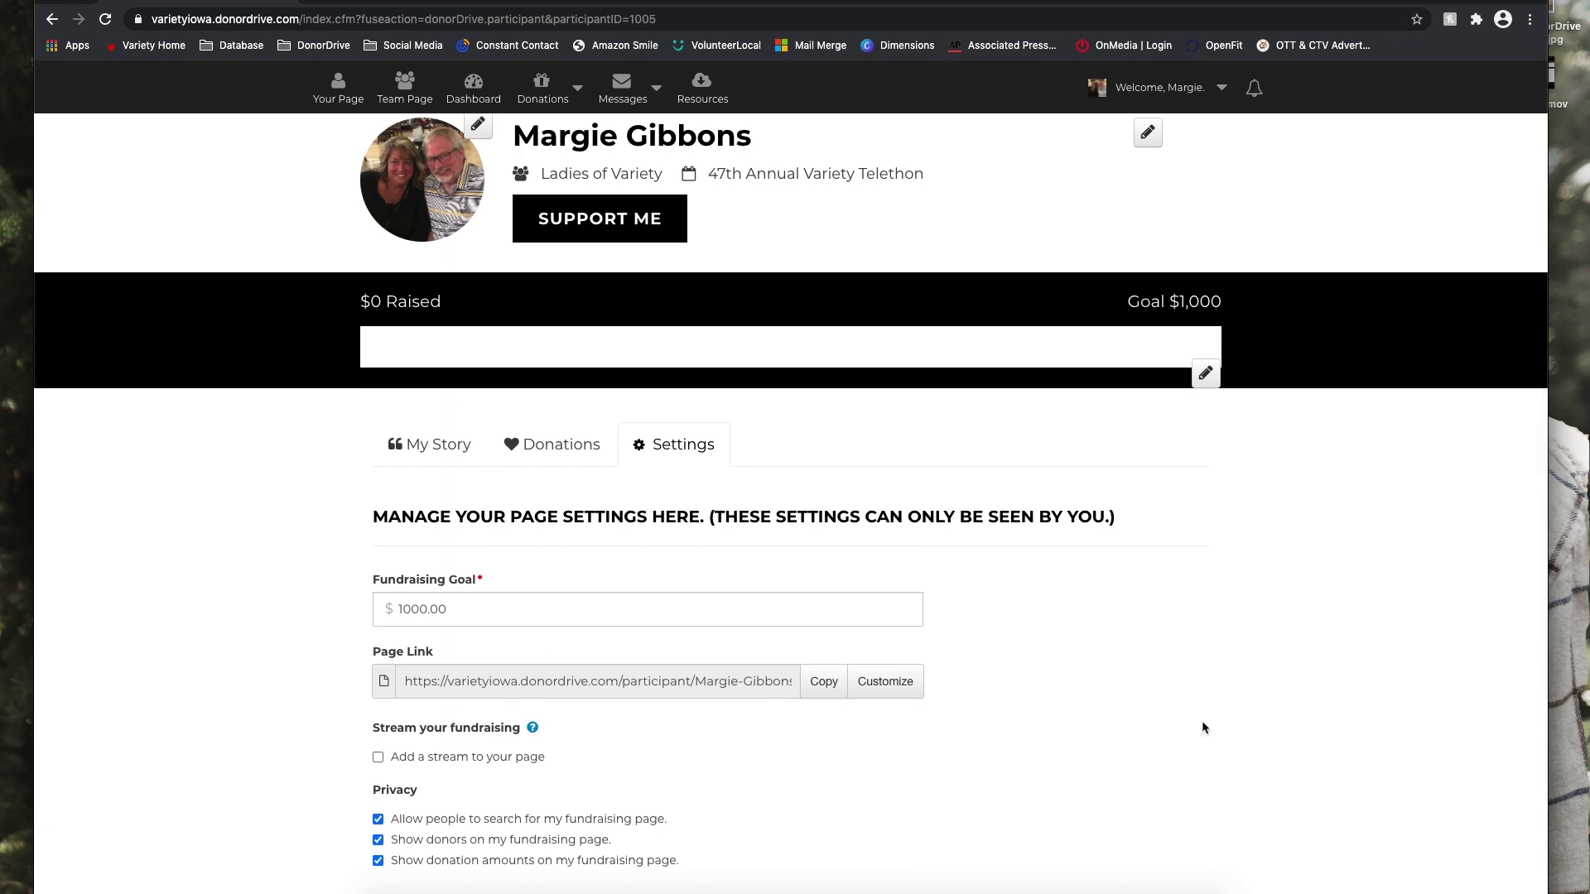
{"action": "scroll", "coordinate": [1201, 720], "scroll_direction": "down", "scroll_amount": 1}
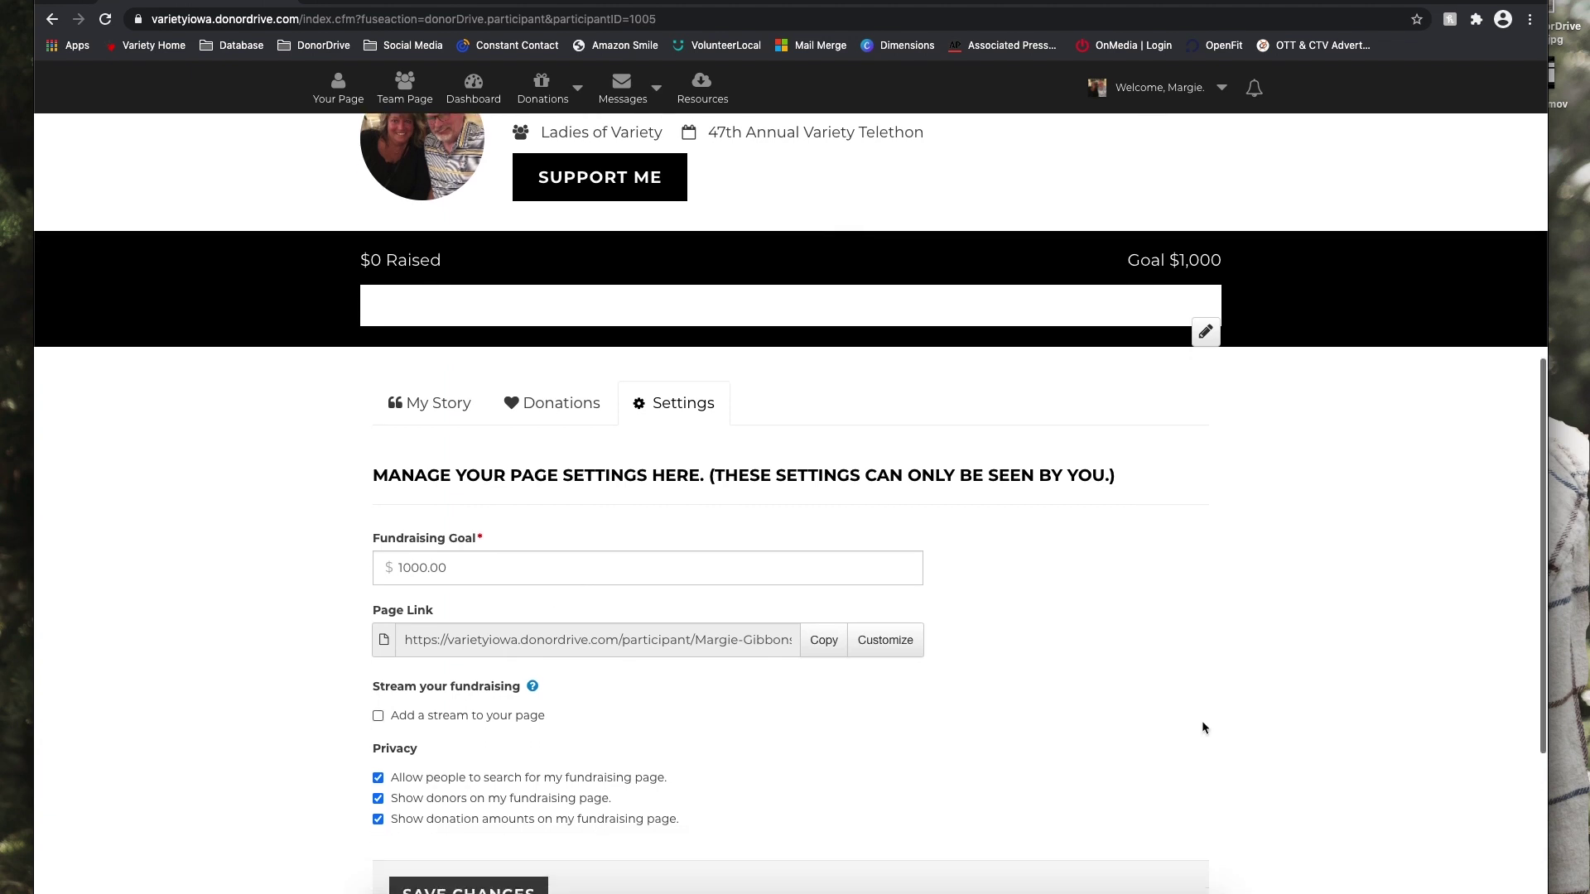
Leave the page link unchanged and save settings with the 1000.00 goal.
{"action": "left_click", "coordinate": [889, 645]}
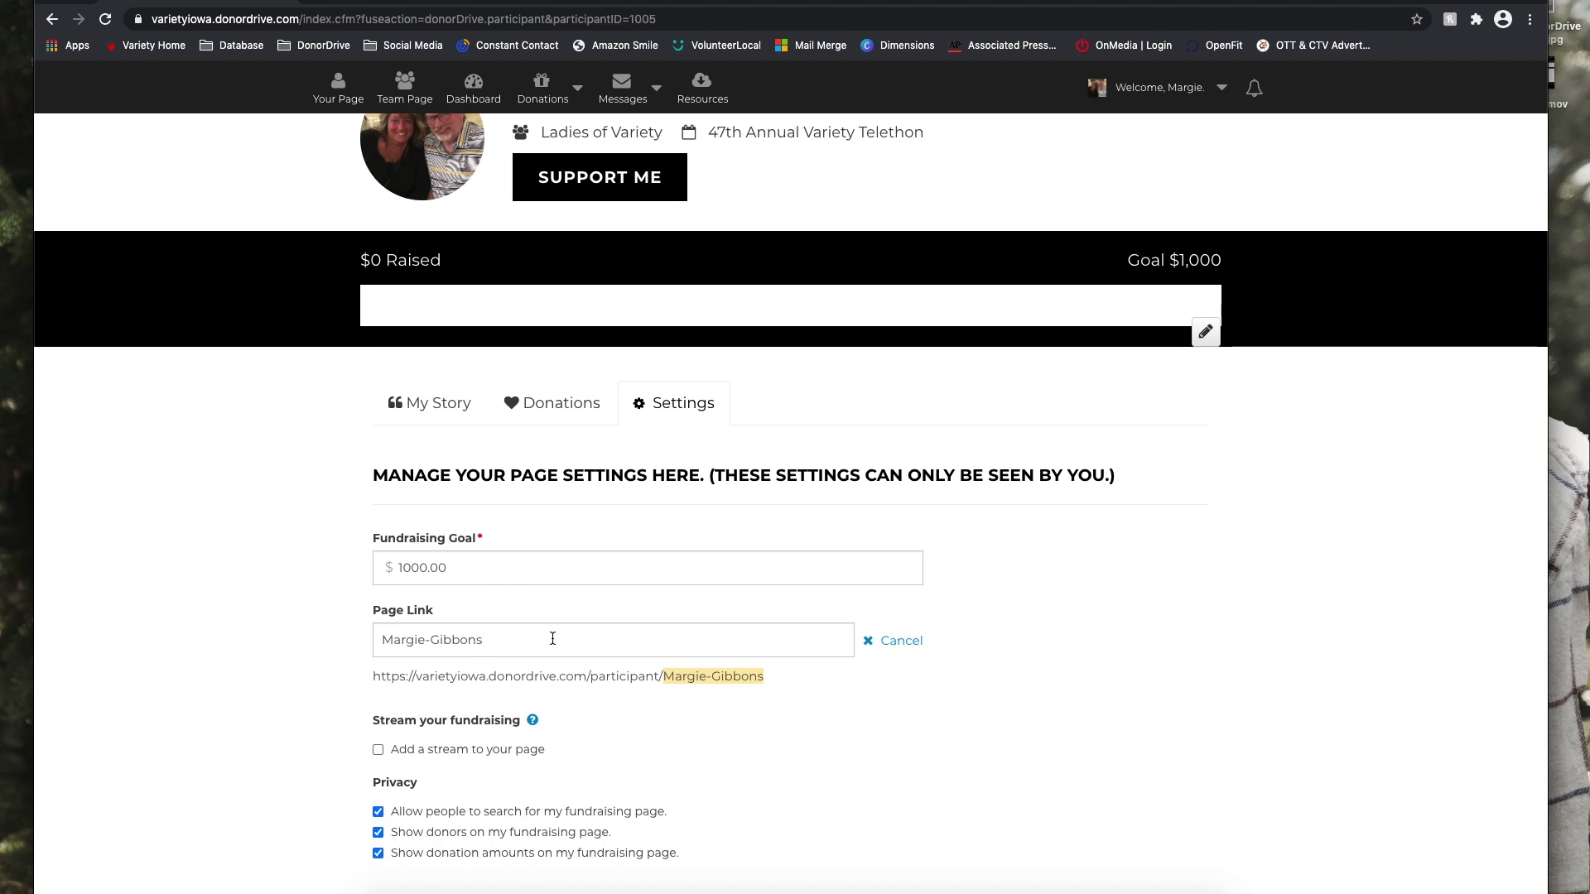
{"action": "left_click", "coordinate": [905, 645]}
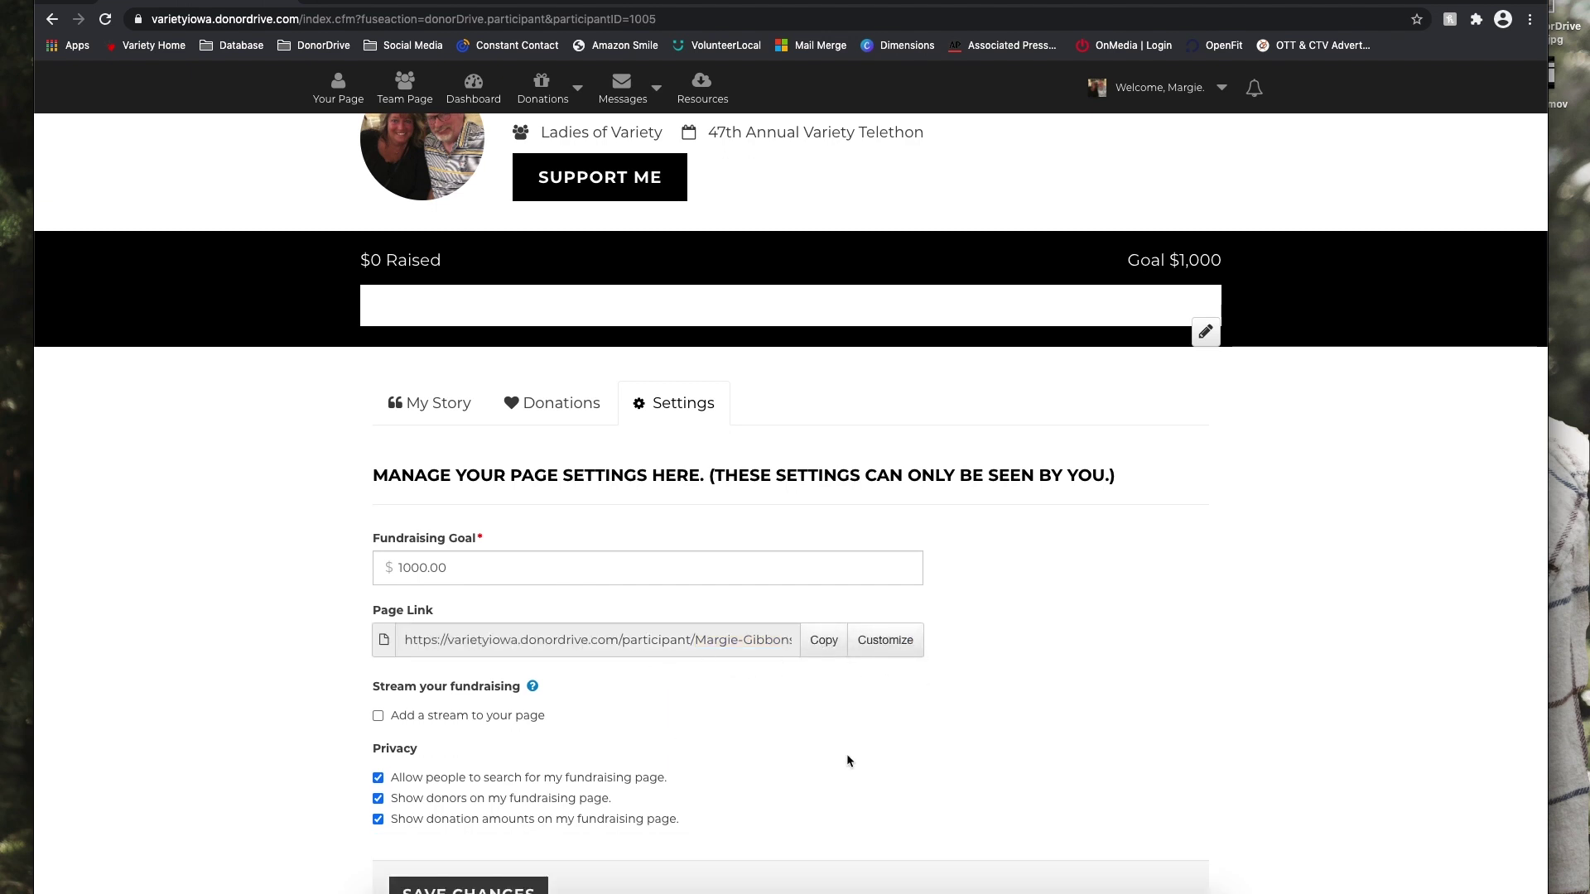
{"action": "scroll", "coordinate": [847, 760], "scroll_direction": "down", "scroll_amount": 3}
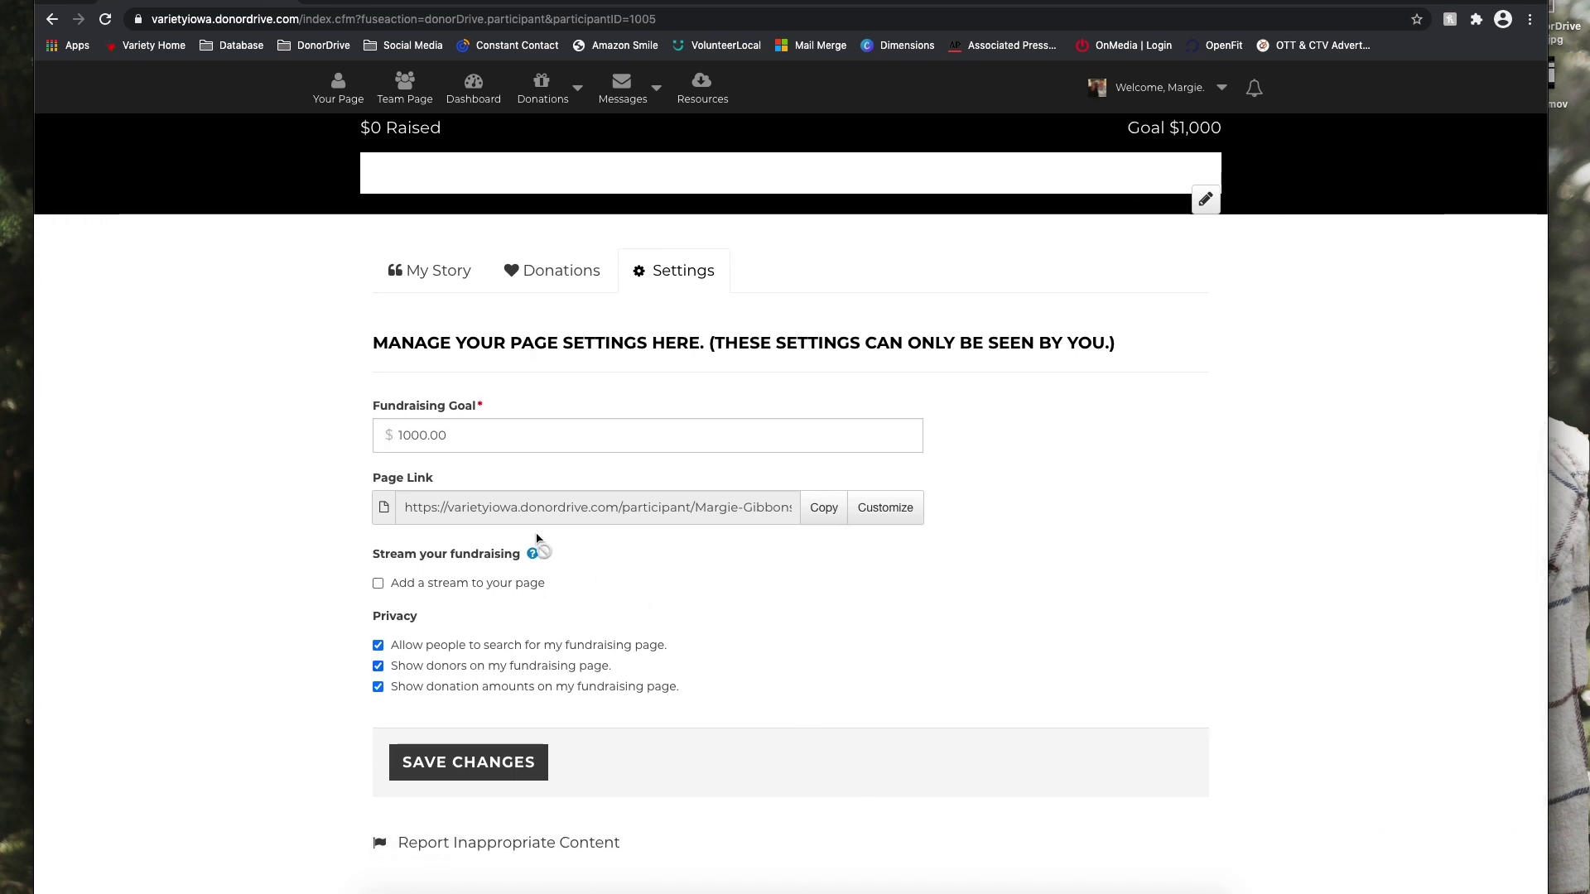
{"action": "left_click", "coordinate": [510, 773]}
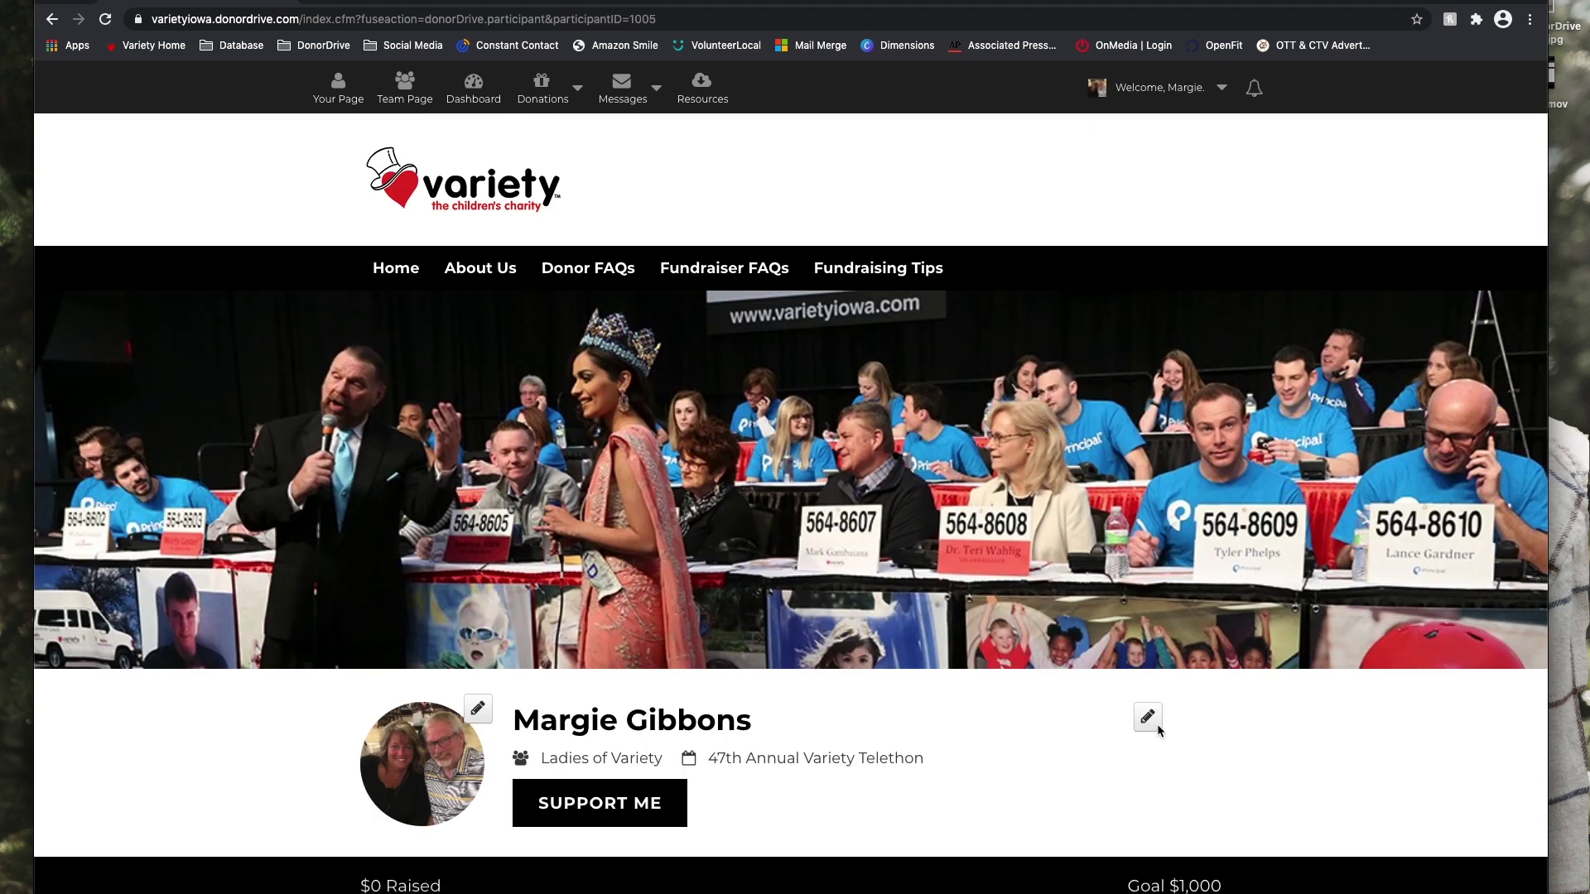
{"action": "scroll", "coordinate": [1158, 730], "scroll_direction": "down", "scroll_amount": 3}
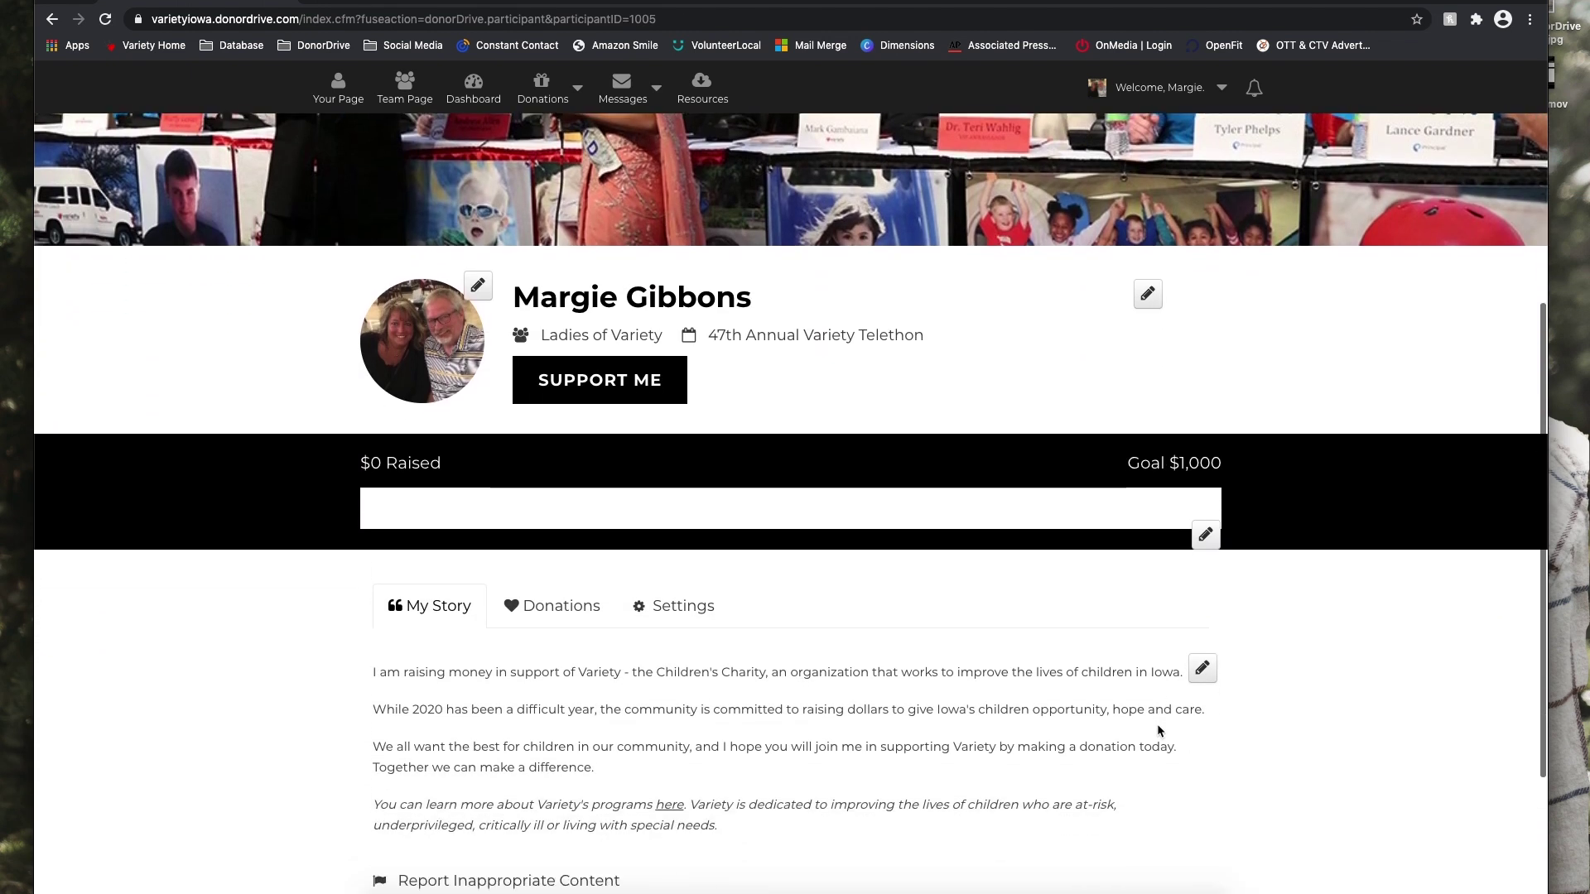
{"action": "scroll", "coordinate": [1158, 730], "scroll_direction": "down", "scroll_amount": 5}
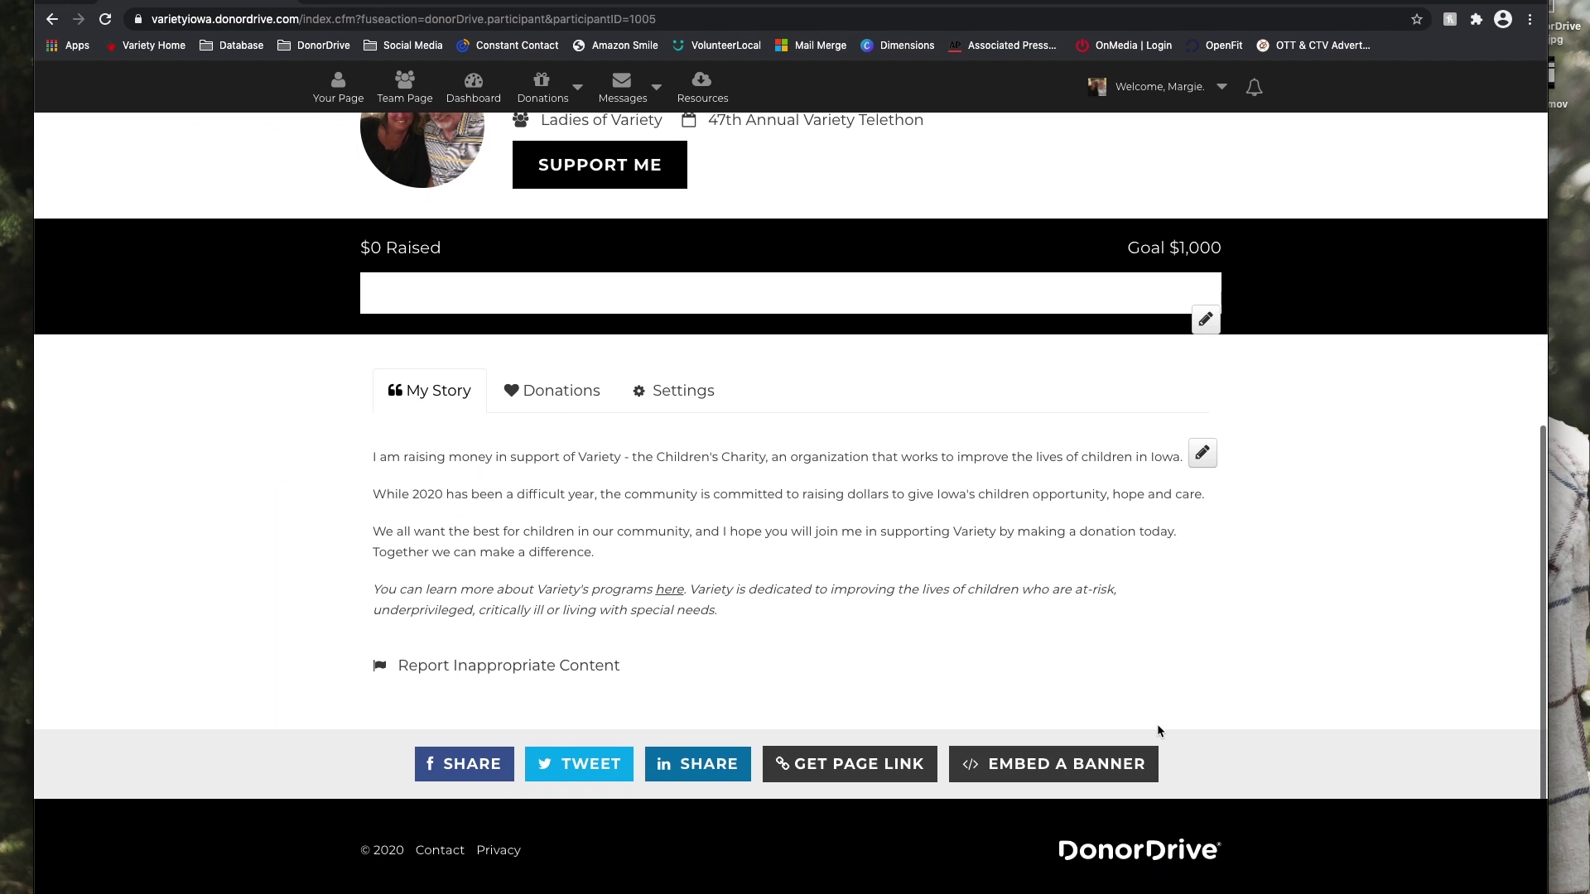
{"action": "left_click", "coordinate": [884, 772]}
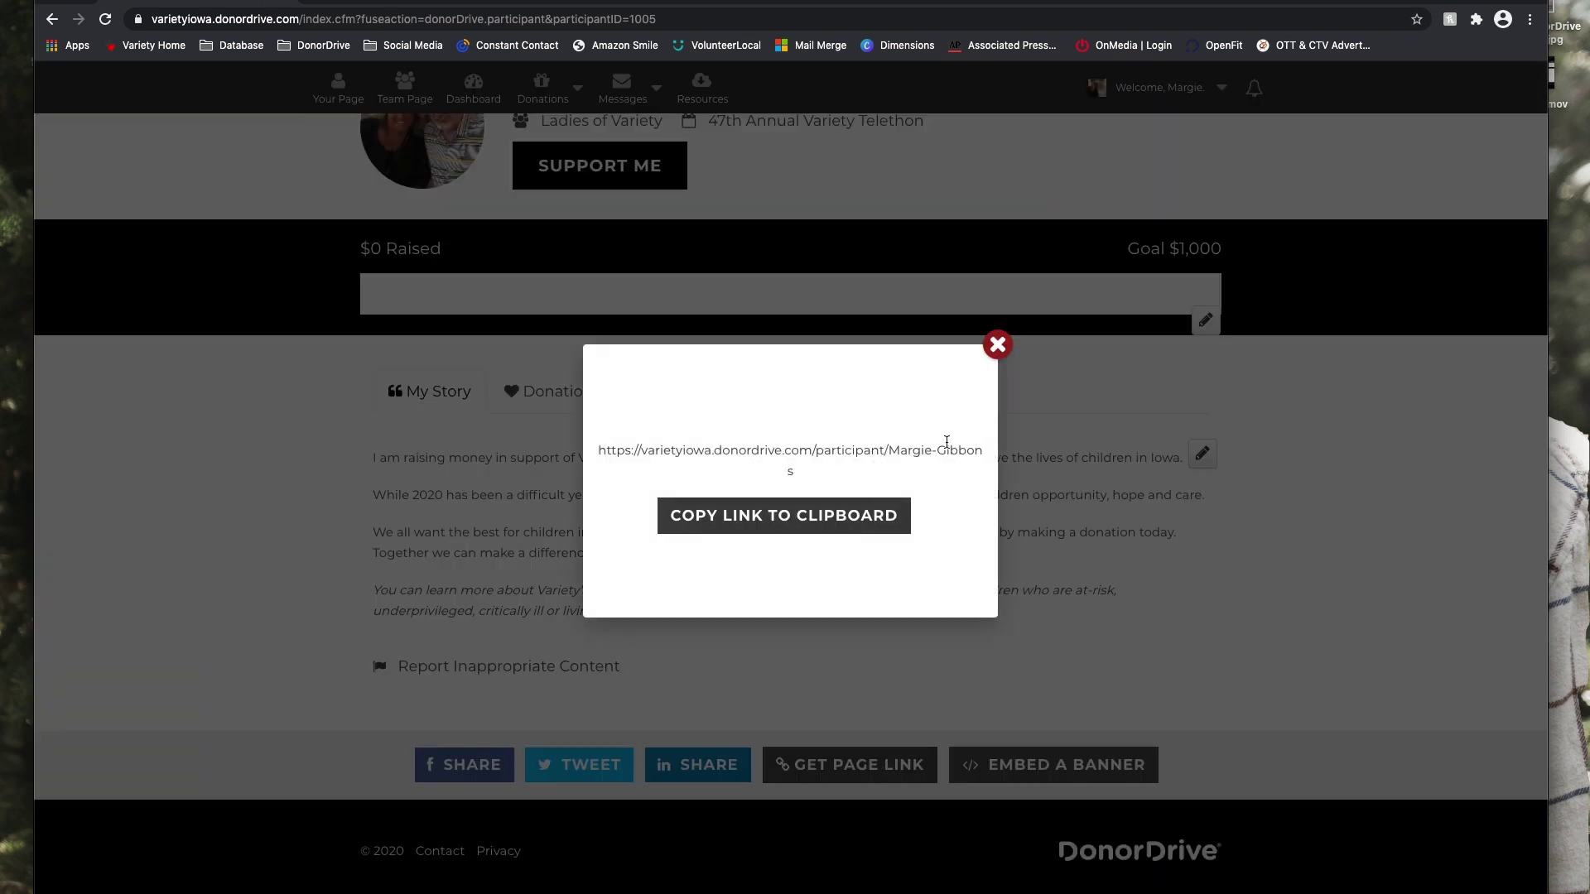
{"action": "left_click", "coordinate": [997, 345]}
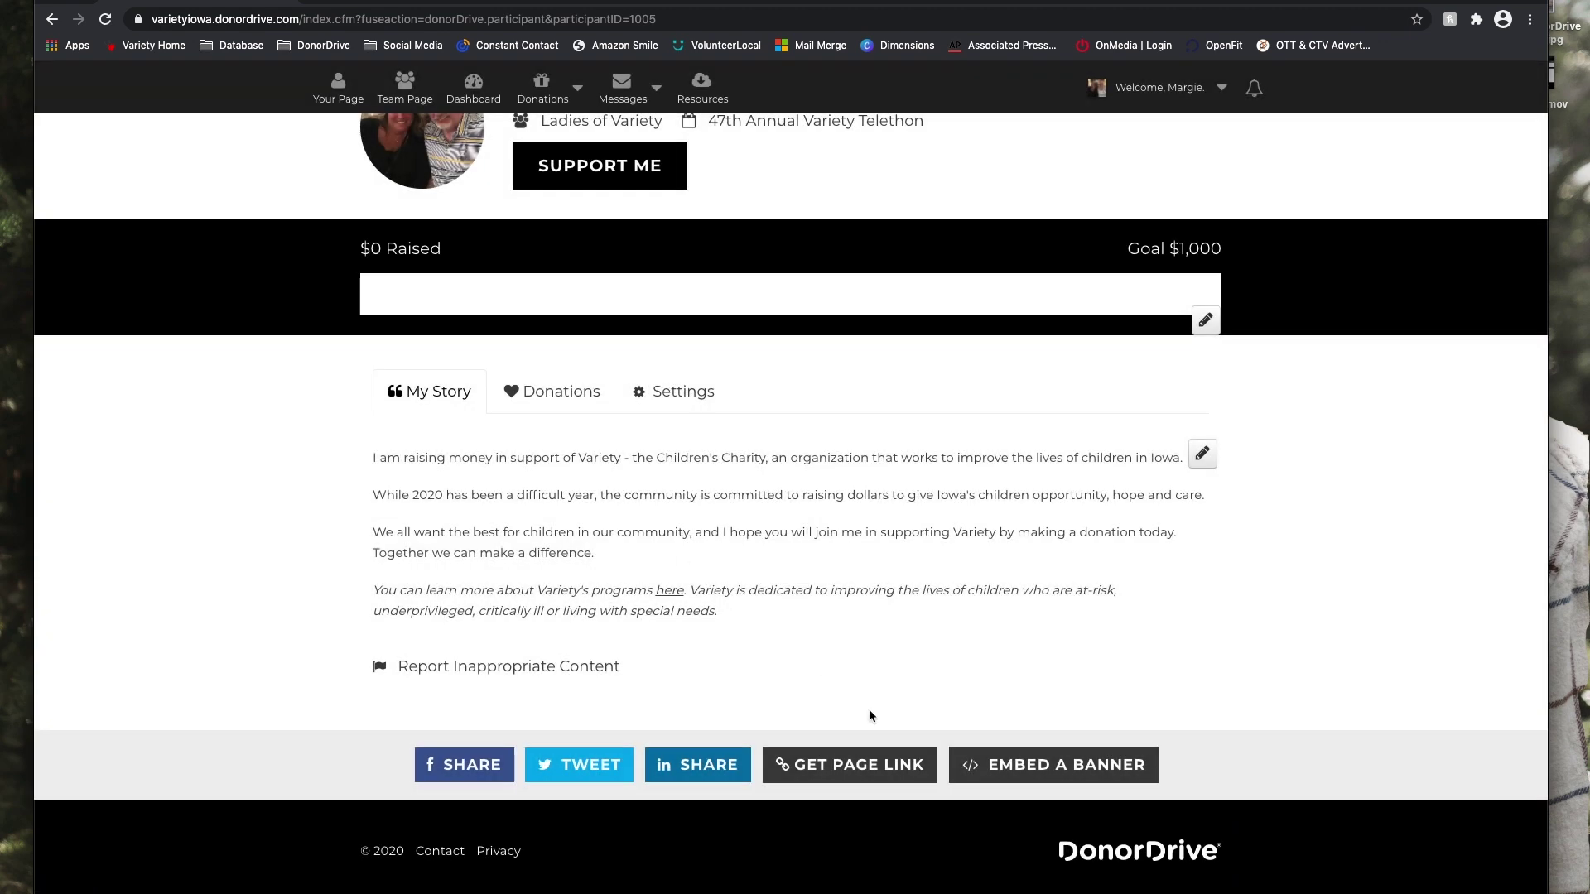
{"action": "scroll", "coordinate": [607, 555], "scroll_direction": "up", "scroll_amount": 2}
{"action": "scroll", "coordinate": [604, 549], "scroll_direction": "up", "scroll_amount": 6}
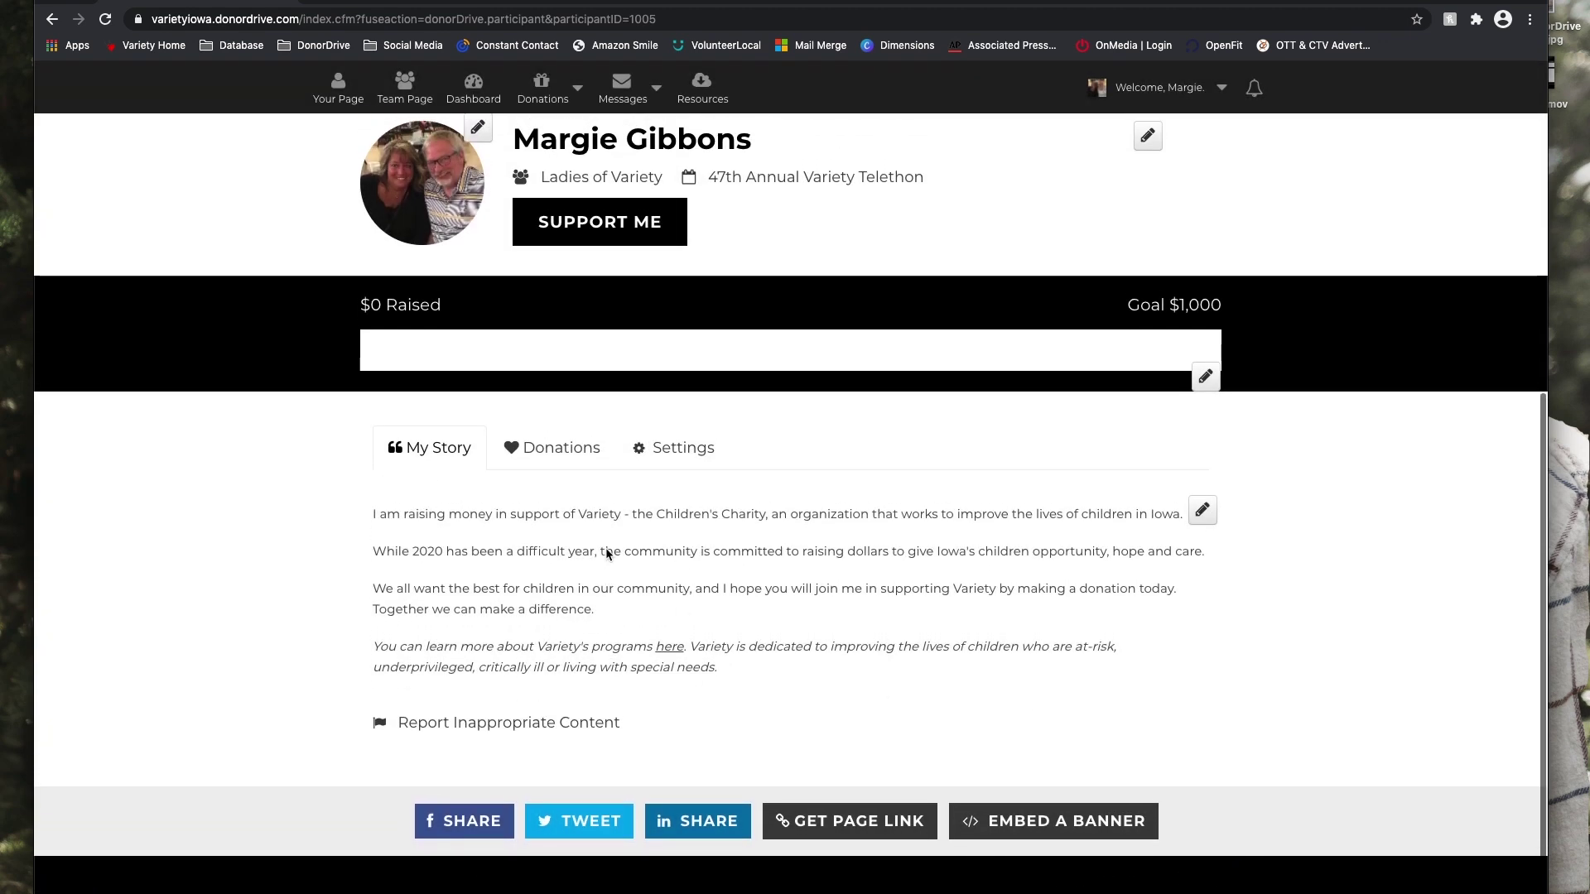
{"action": "scroll", "coordinate": [584, 462], "scroll_direction": "up", "scroll_amount": 1}
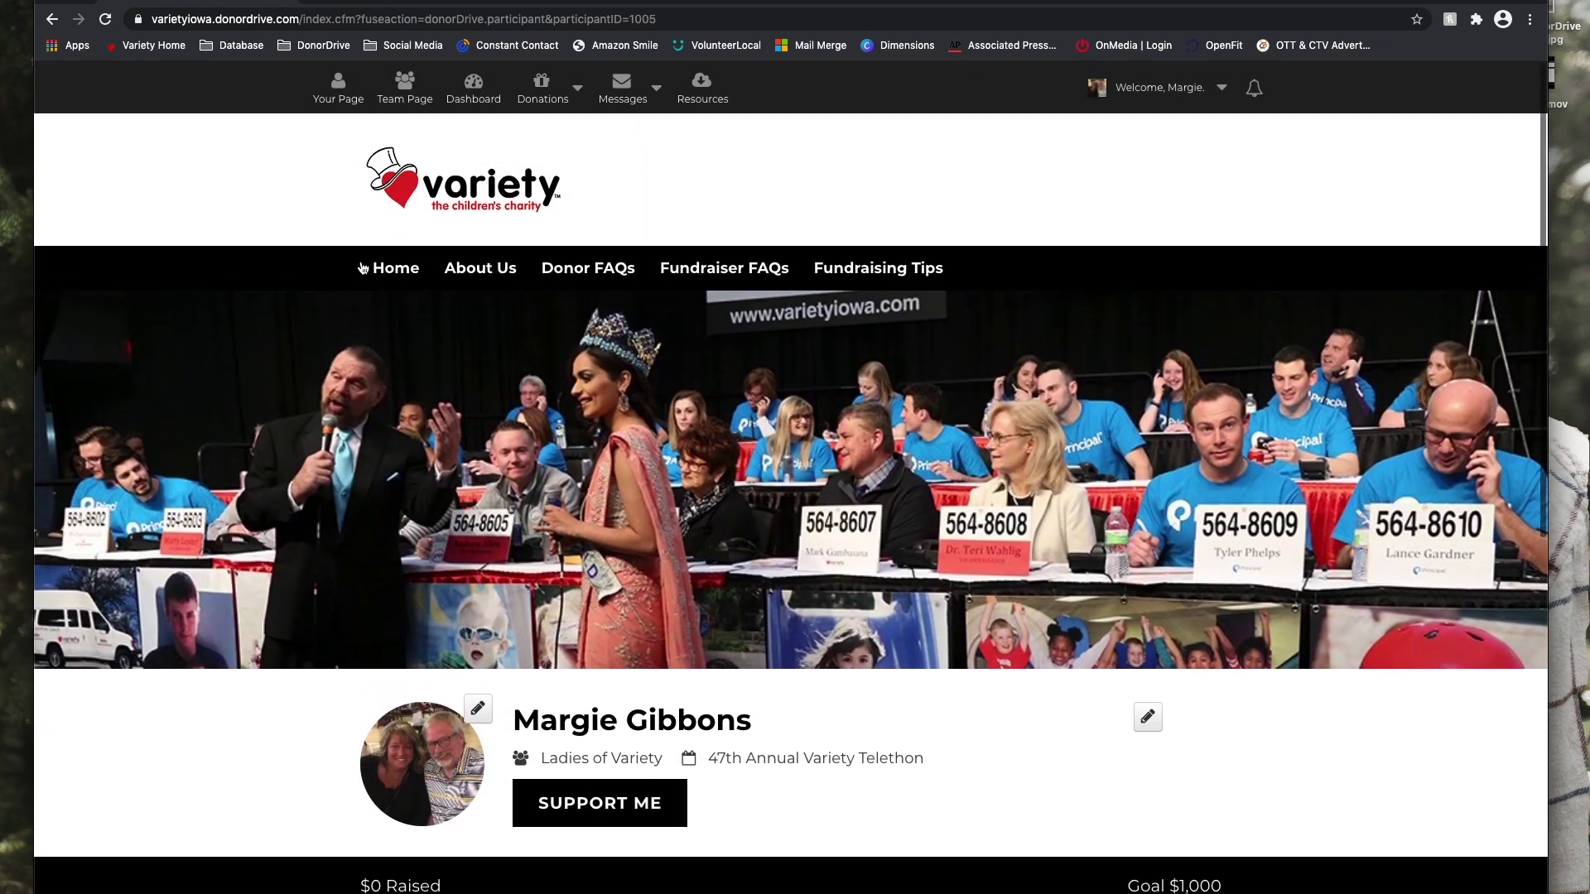
{"action": "left_click", "coordinate": [402, 86]}
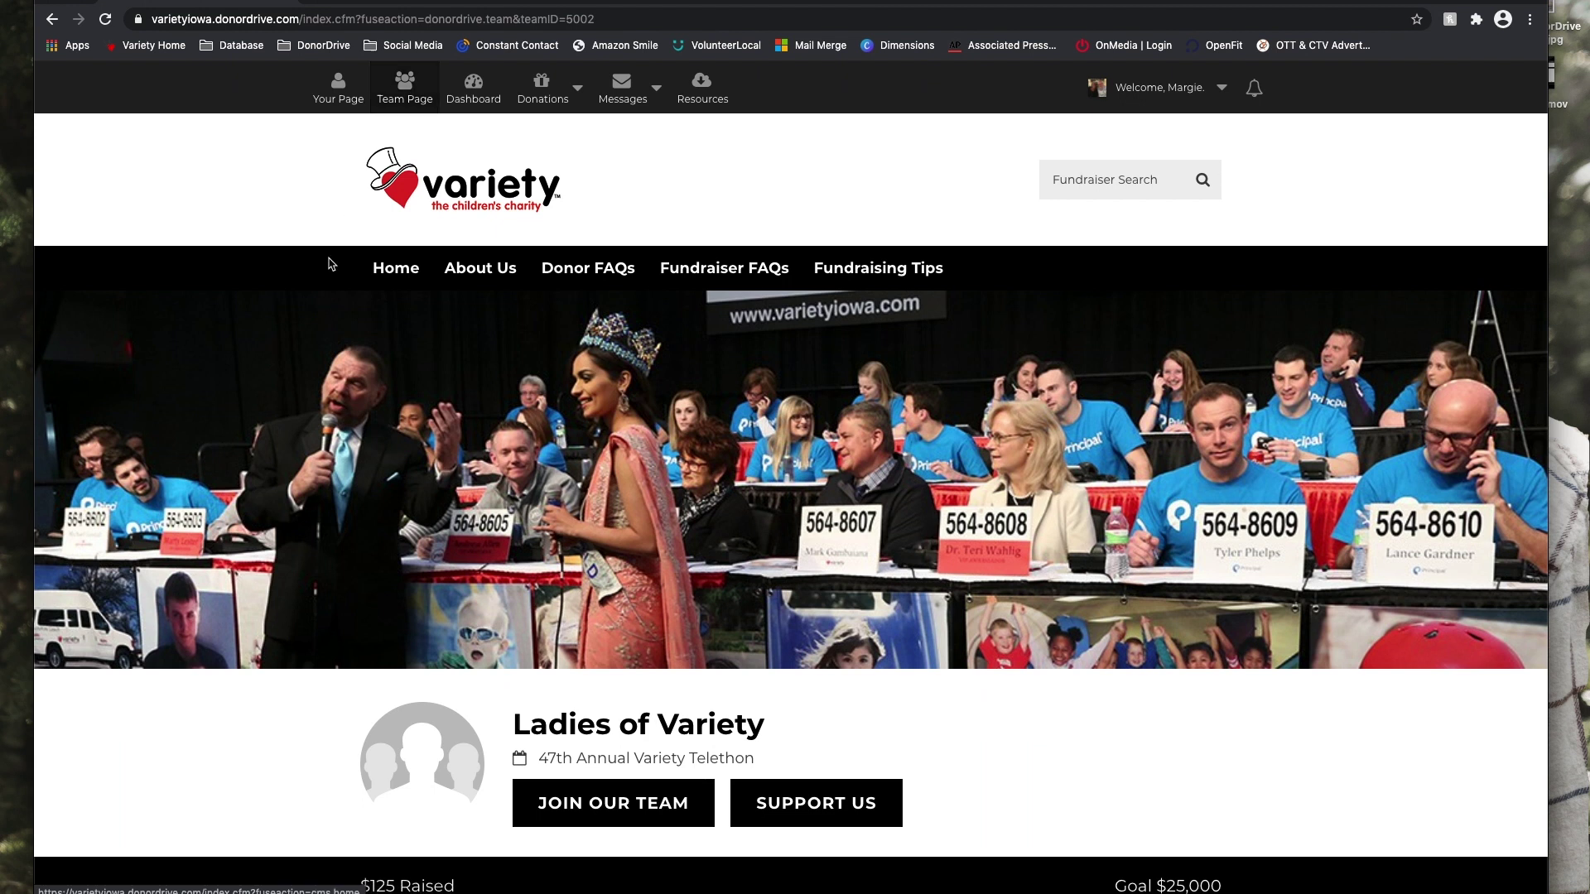
Scroll the Ladies of Variety team page past Our Story to show its $104 and $1 anonymous donations.
{"action": "scroll", "coordinate": [367, 531], "scroll_direction": "down", "scroll_amount": 2}
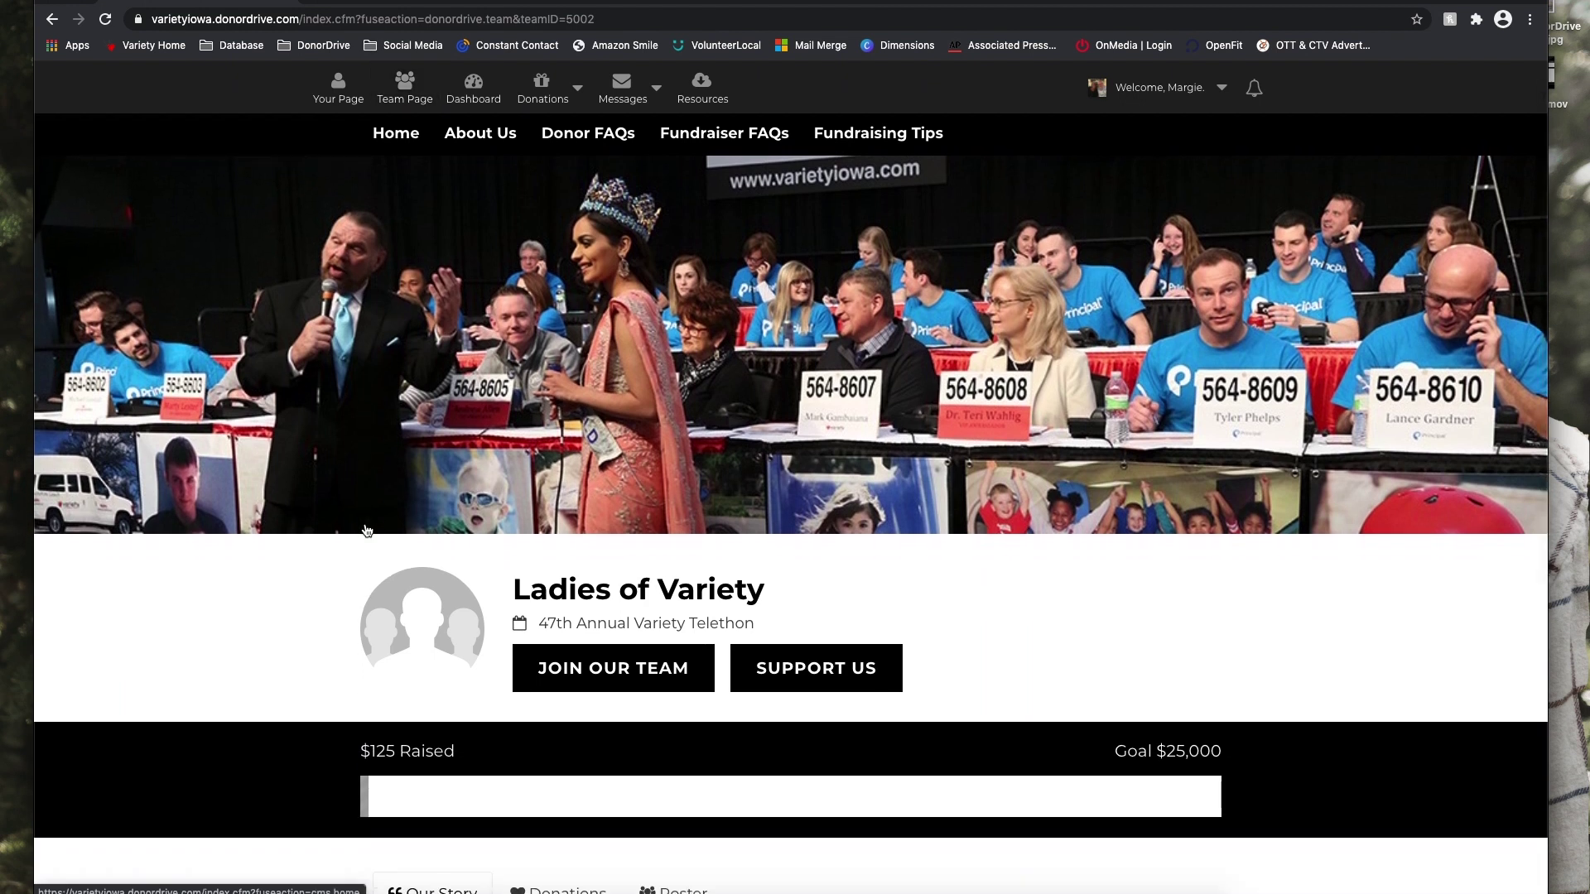
{"action": "scroll", "coordinate": [366, 531], "scroll_direction": "down", "scroll_amount": 1}
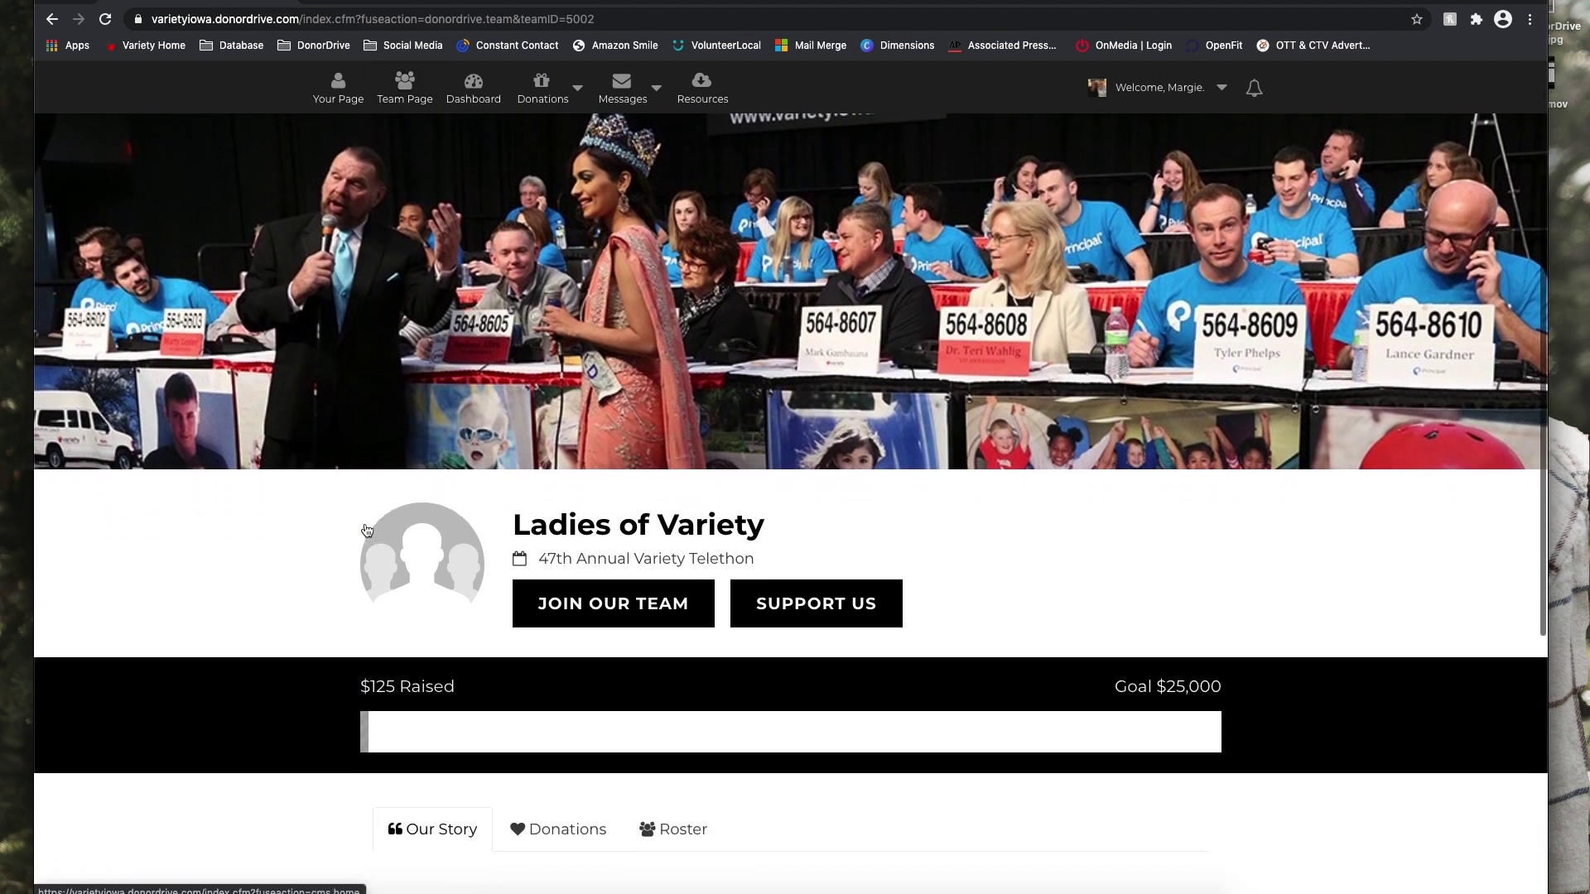
{"action": "scroll", "coordinate": [367, 531], "scroll_direction": "down", "scroll_amount": 1}
{"action": "scroll", "coordinate": [365, 523], "scroll_direction": "down", "scroll_amount": 3}
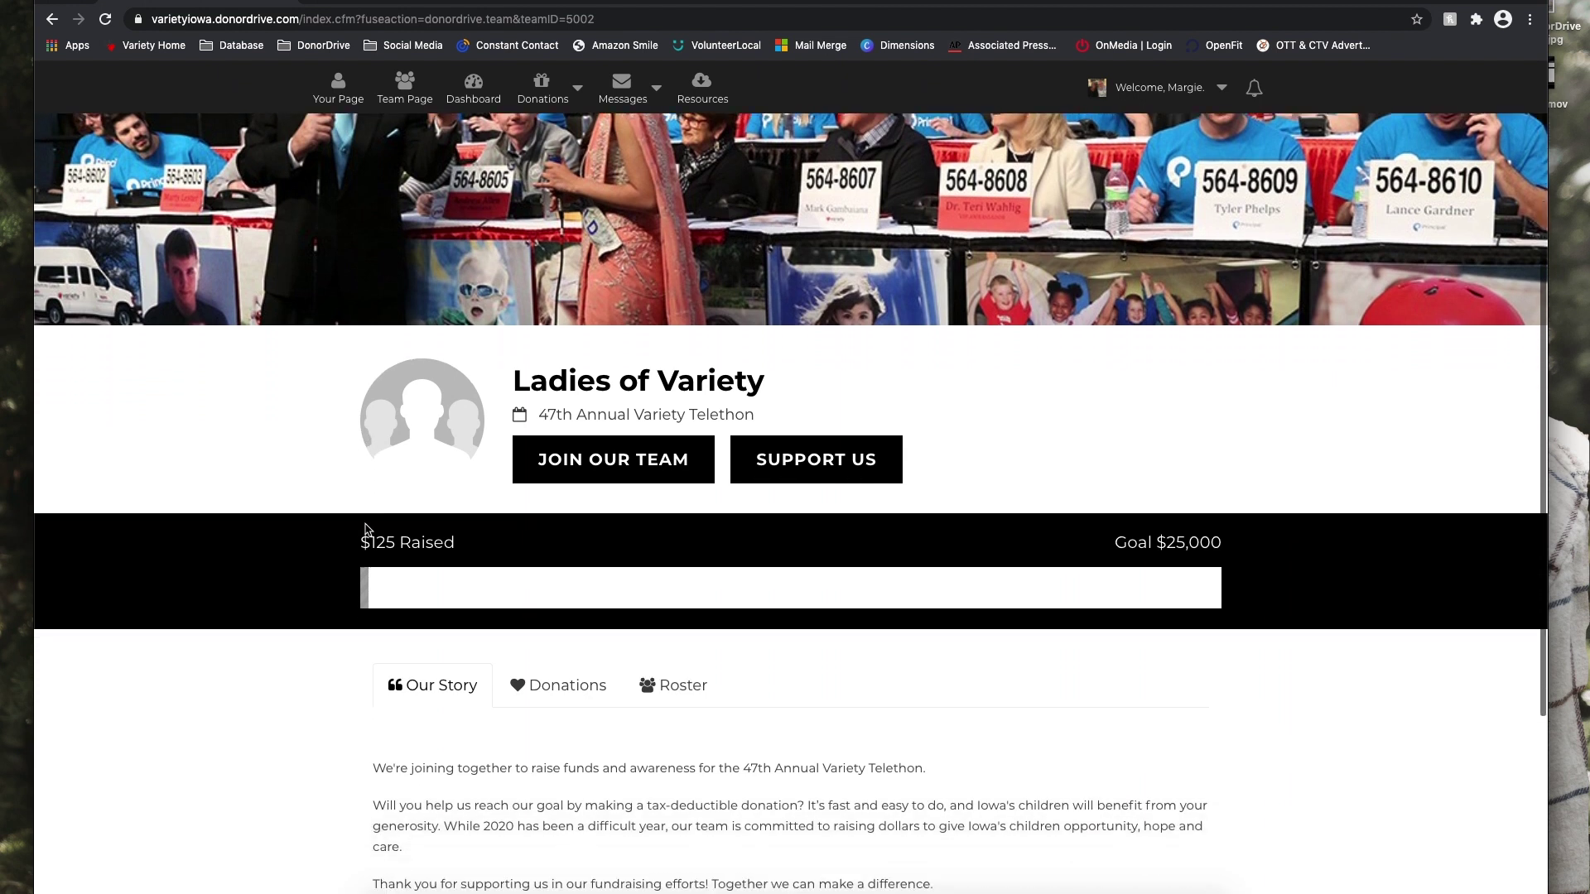
{"action": "scroll", "coordinate": [365, 523], "scroll_direction": "down", "scroll_amount": 3}
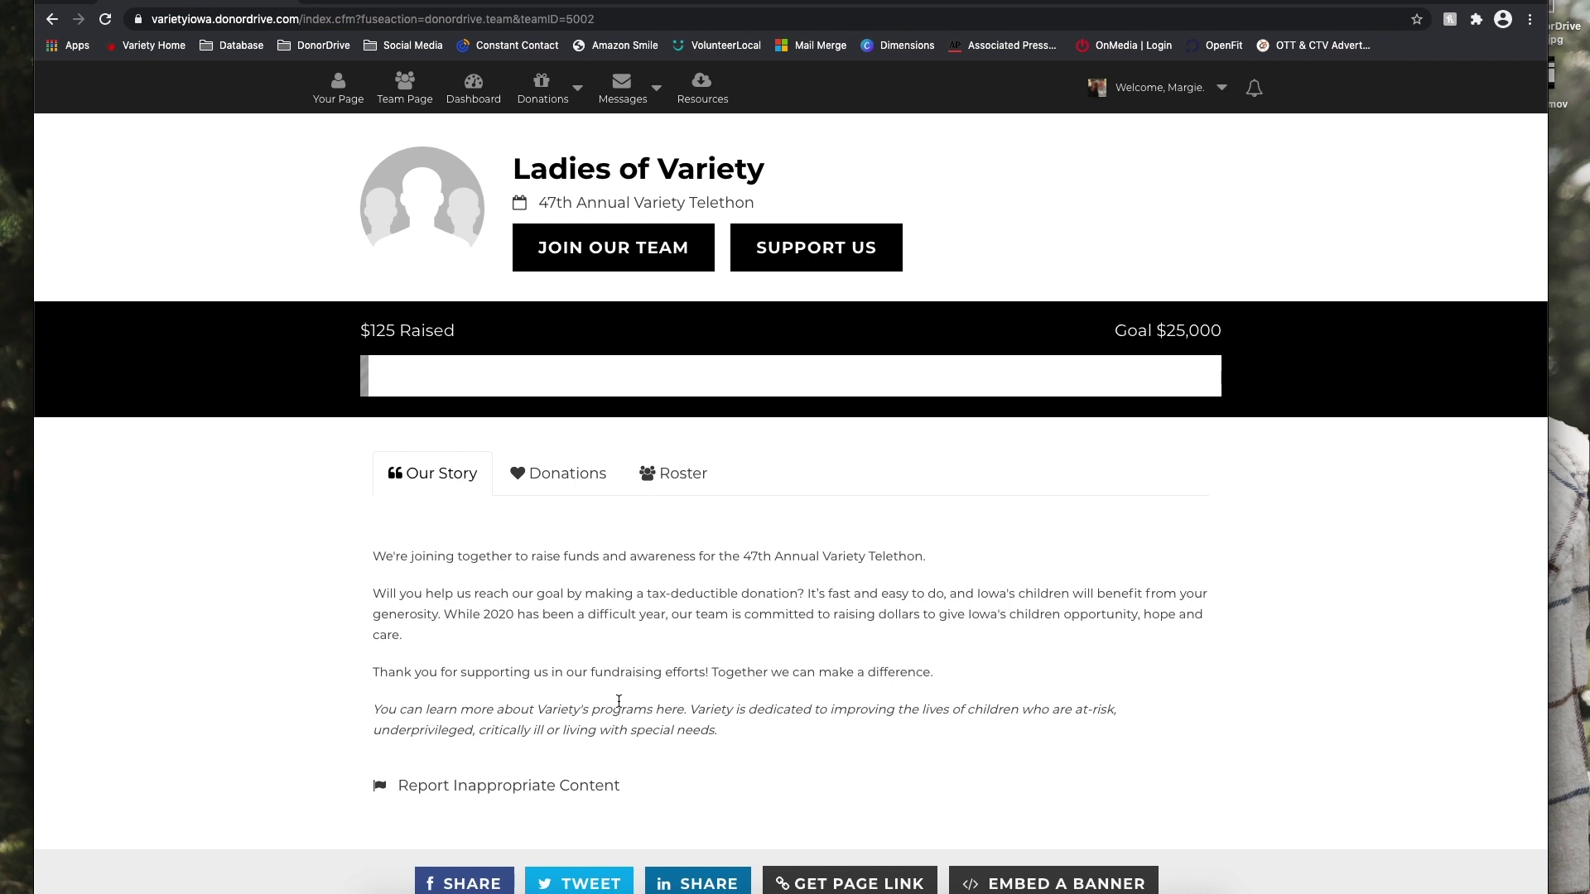
{"action": "left_click", "coordinate": [571, 479]}
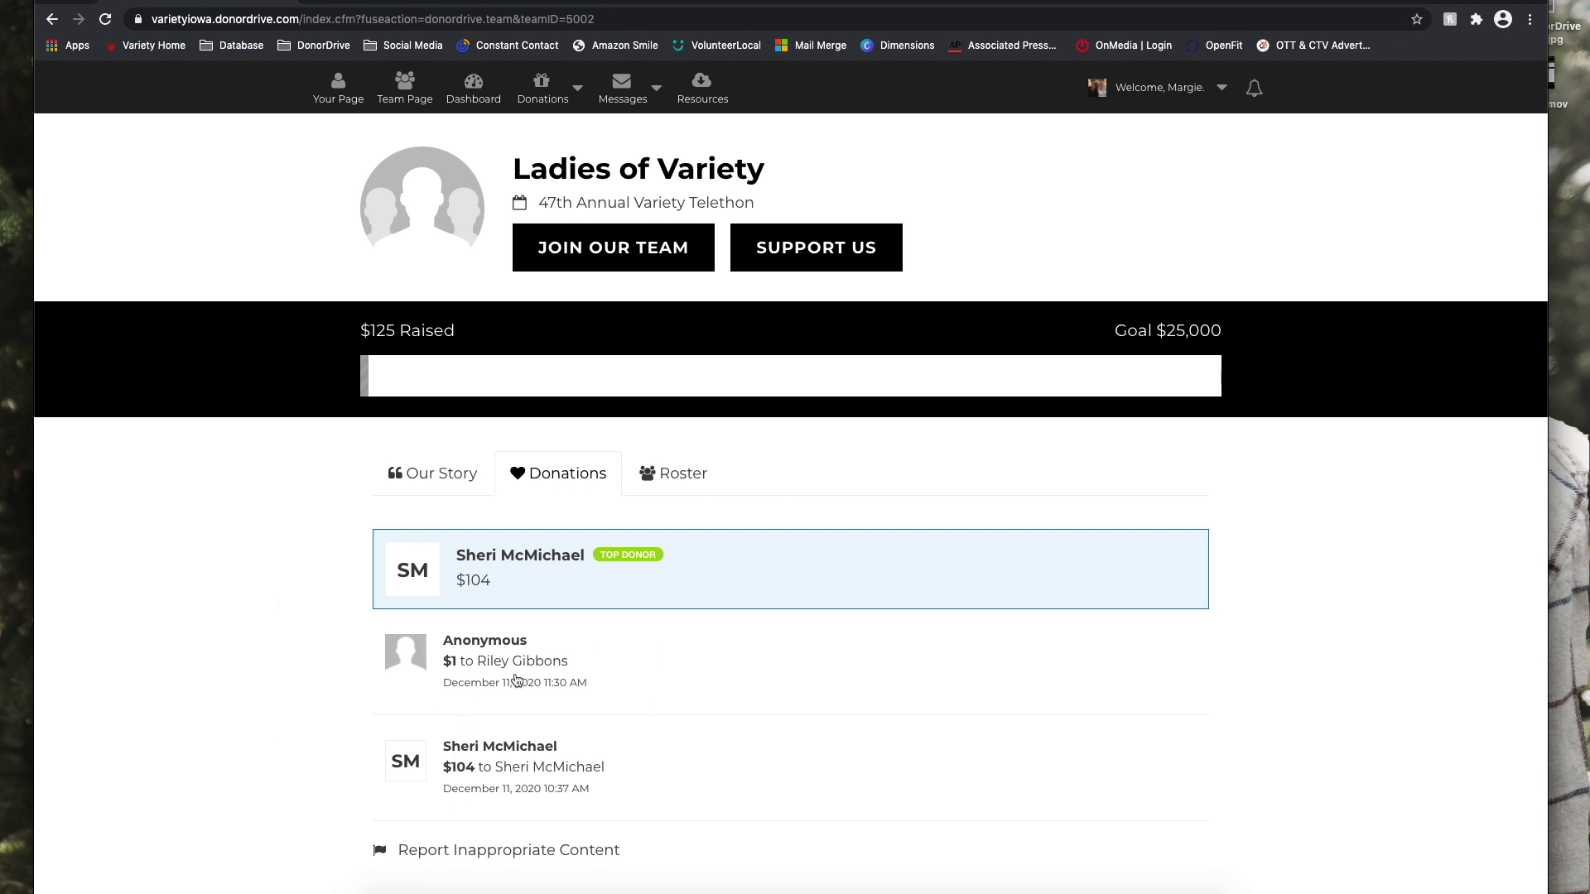
{"action": "left_click", "coordinate": [676, 480]}
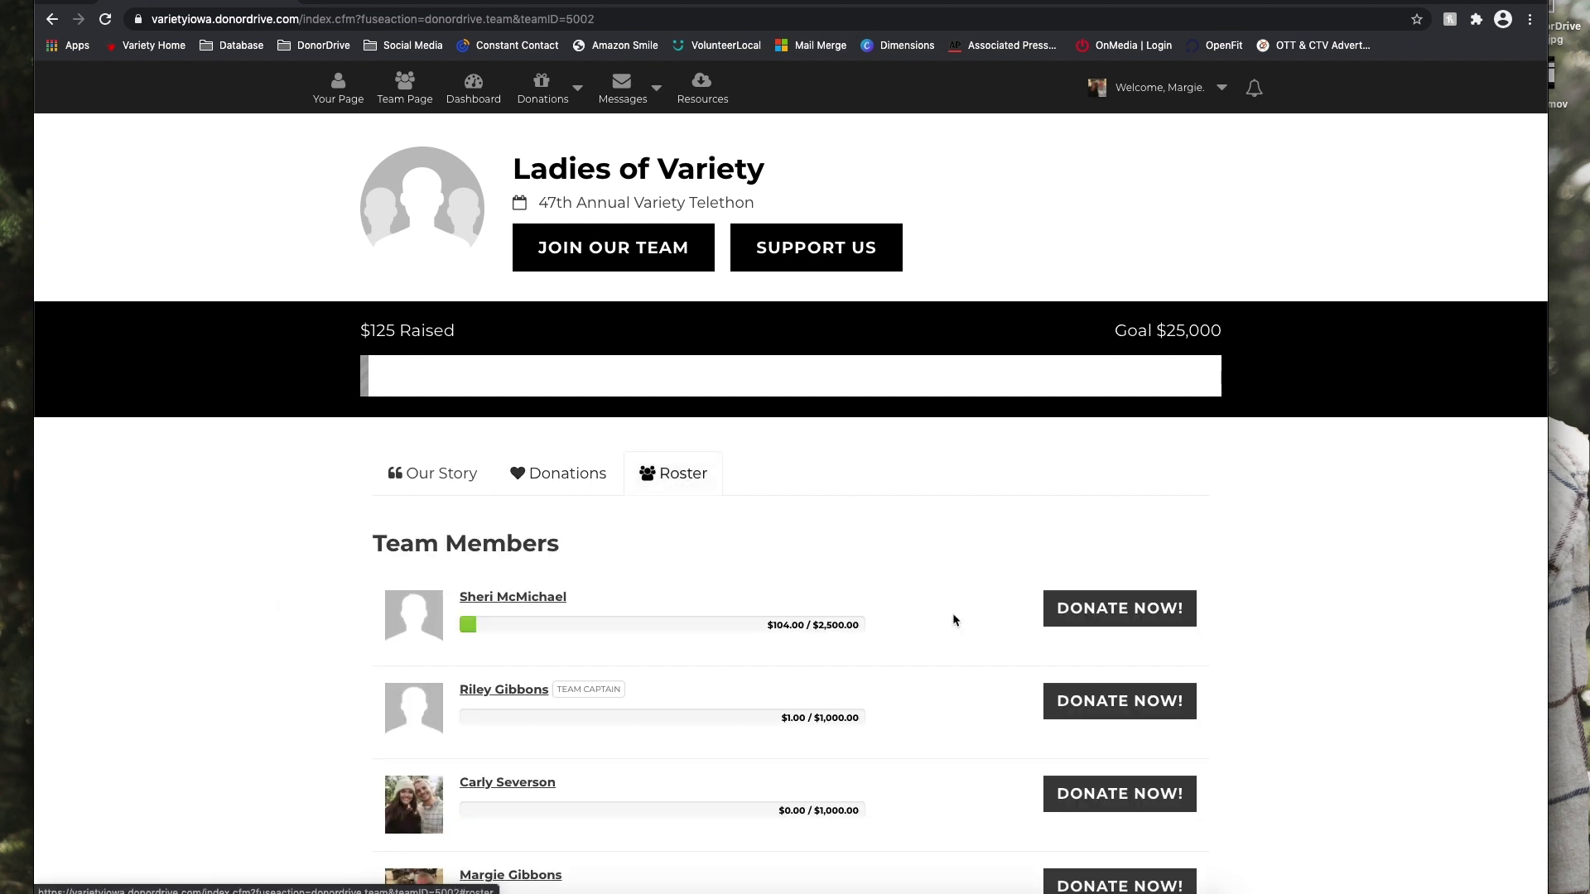
{"action": "scroll", "coordinate": [235, 712], "scroll_direction": "down", "scroll_amount": 1}
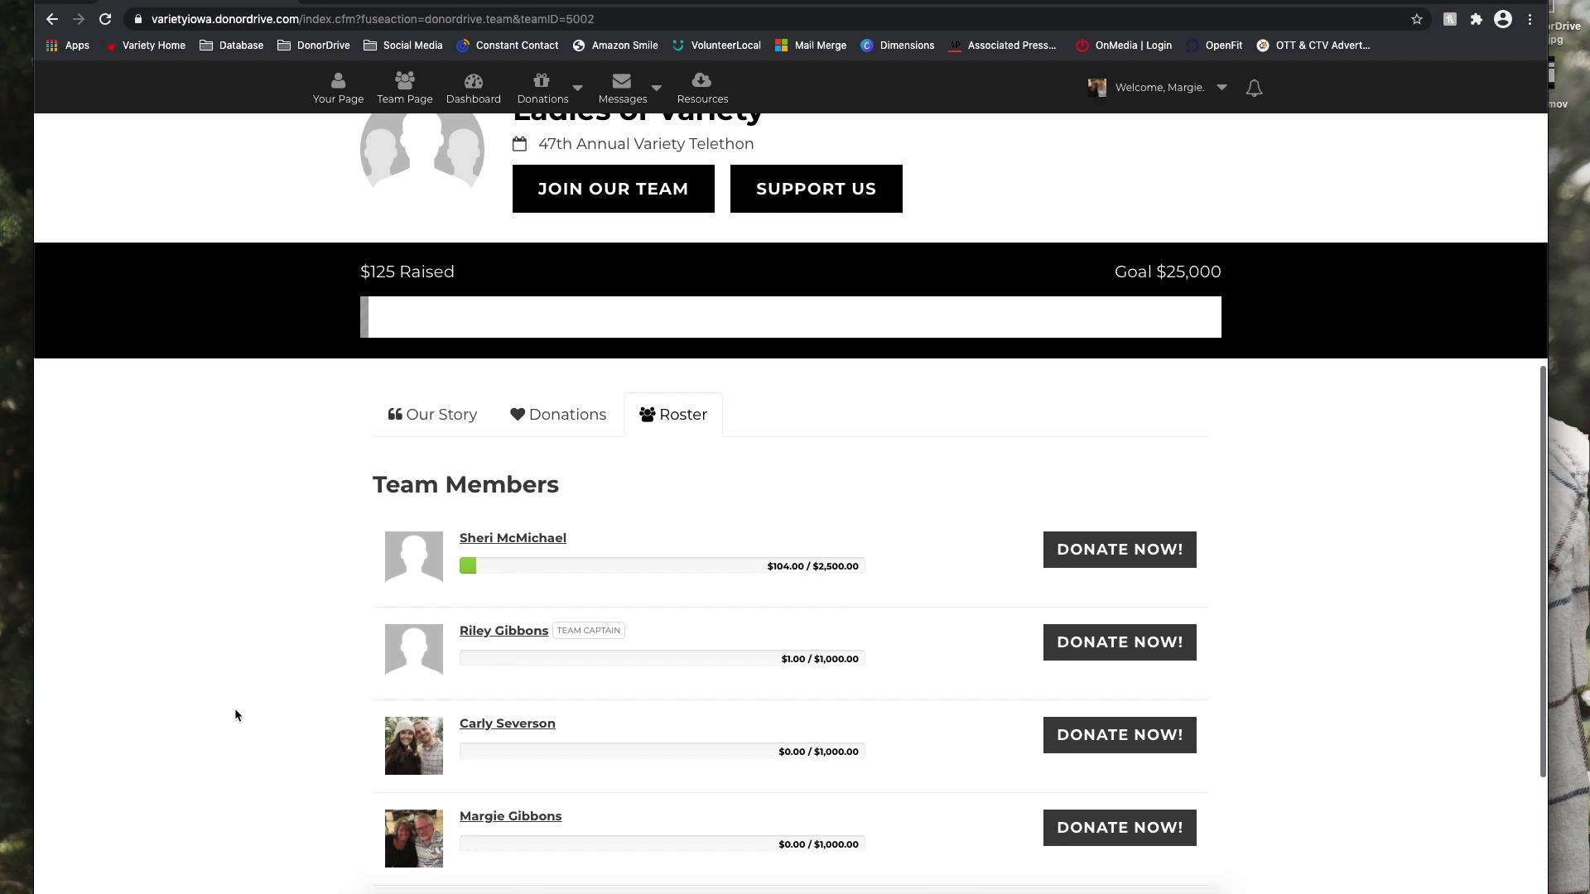
{"action": "scroll", "coordinate": [235, 716], "scroll_direction": "down", "scroll_amount": 1}
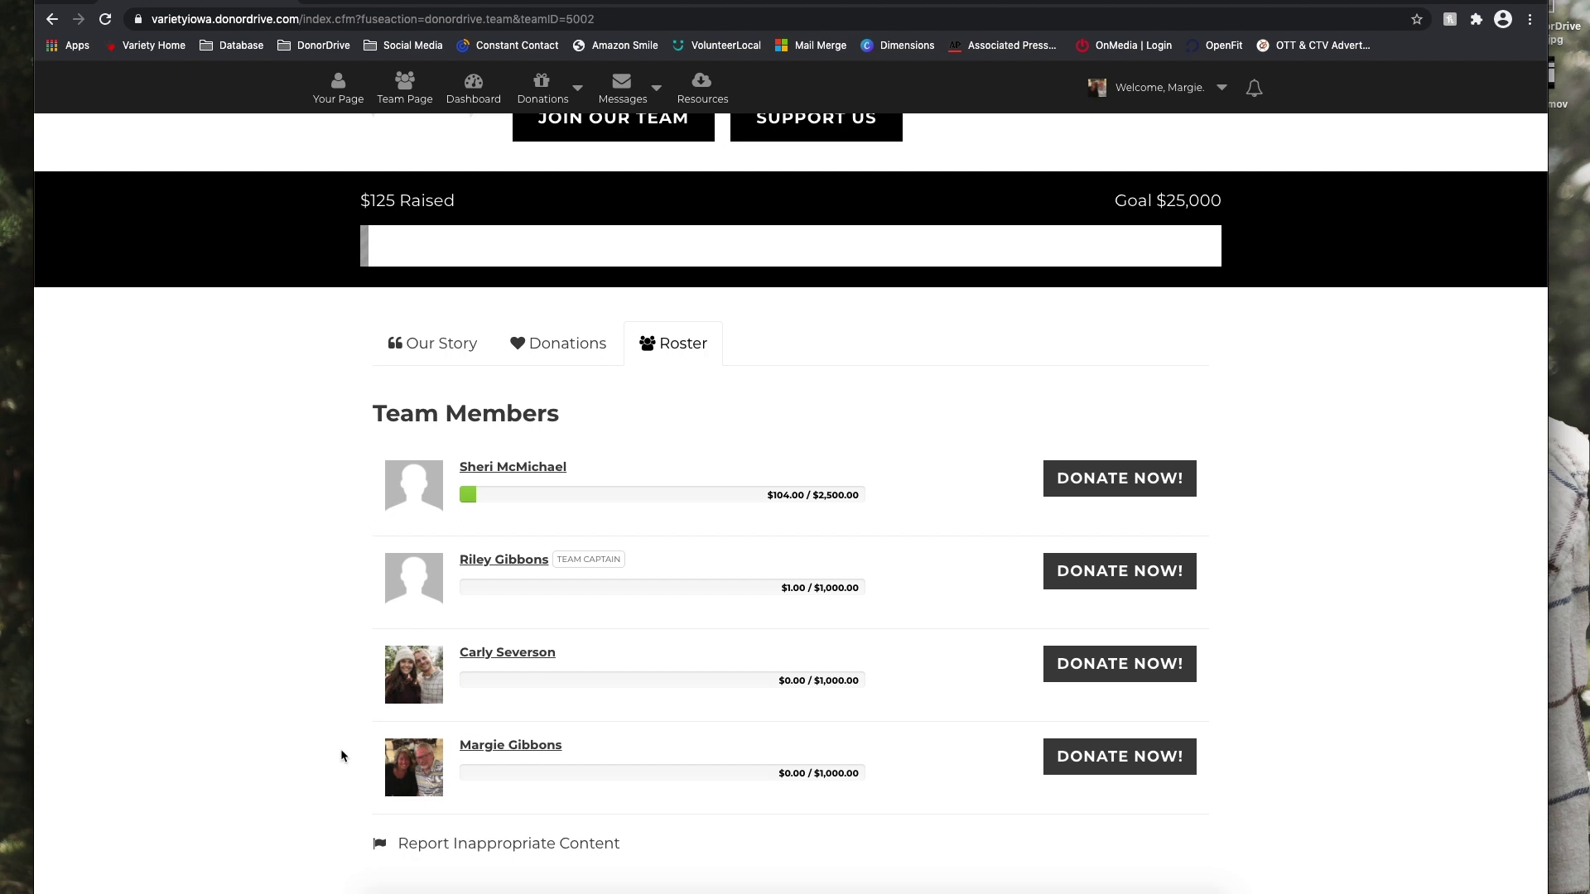
{"action": "scroll", "coordinate": [340, 749], "scroll_direction": "down", "scroll_amount": 3}
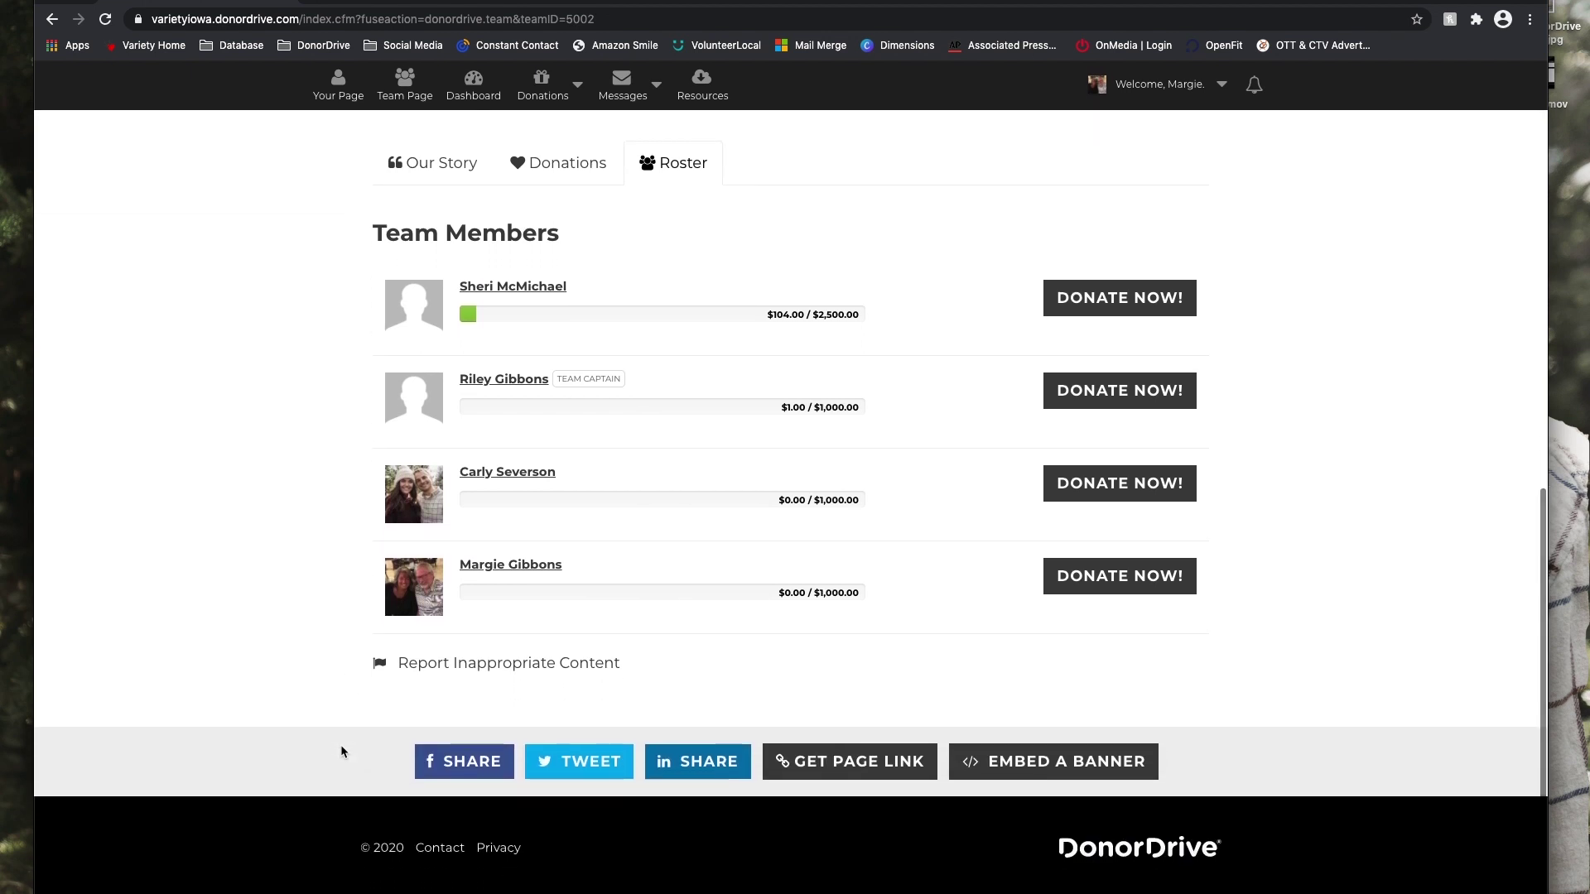
{"action": "scroll", "coordinate": [340, 751], "scroll_direction": "up", "scroll_amount": 5}
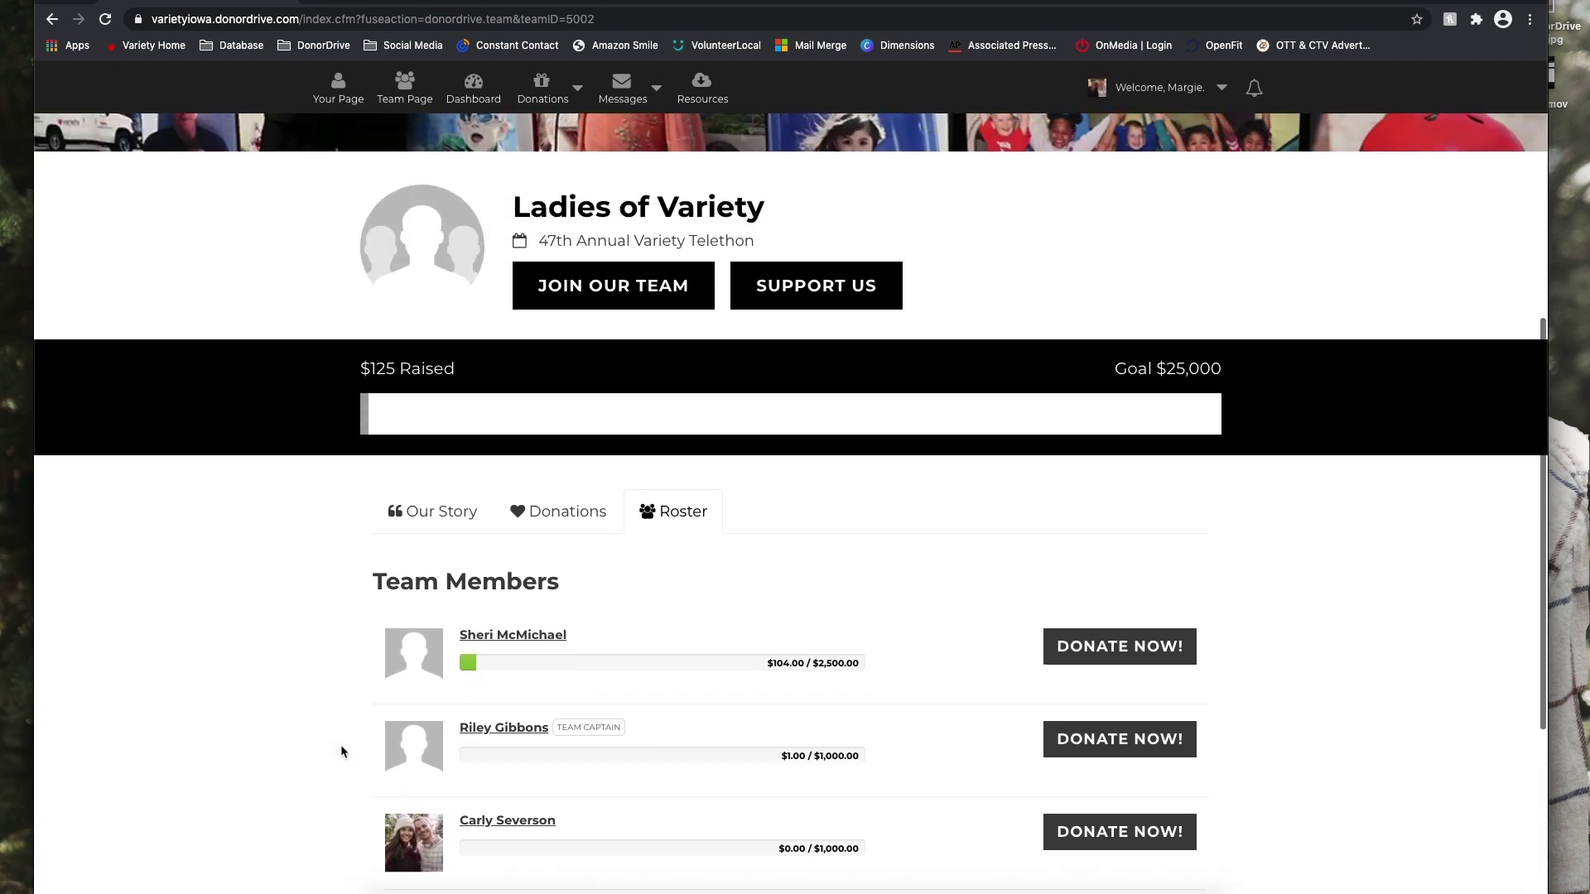
{"action": "scroll", "coordinate": [342, 751], "scroll_direction": "up", "scroll_amount": 4}
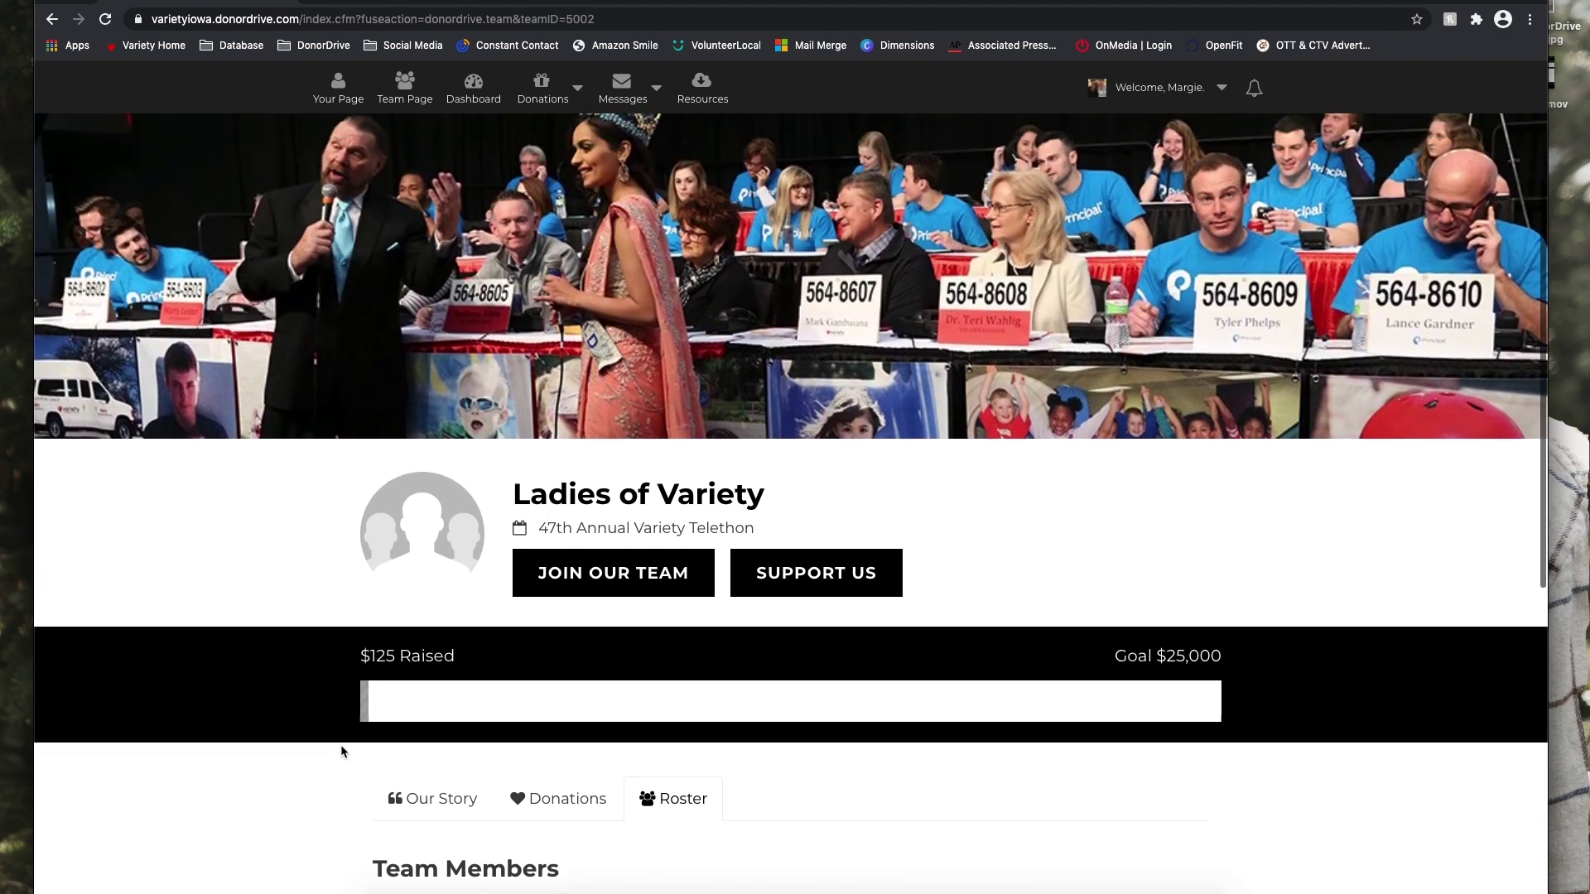
{"action": "scroll", "coordinate": [341, 750], "scroll_direction": "up", "scroll_amount": 3}
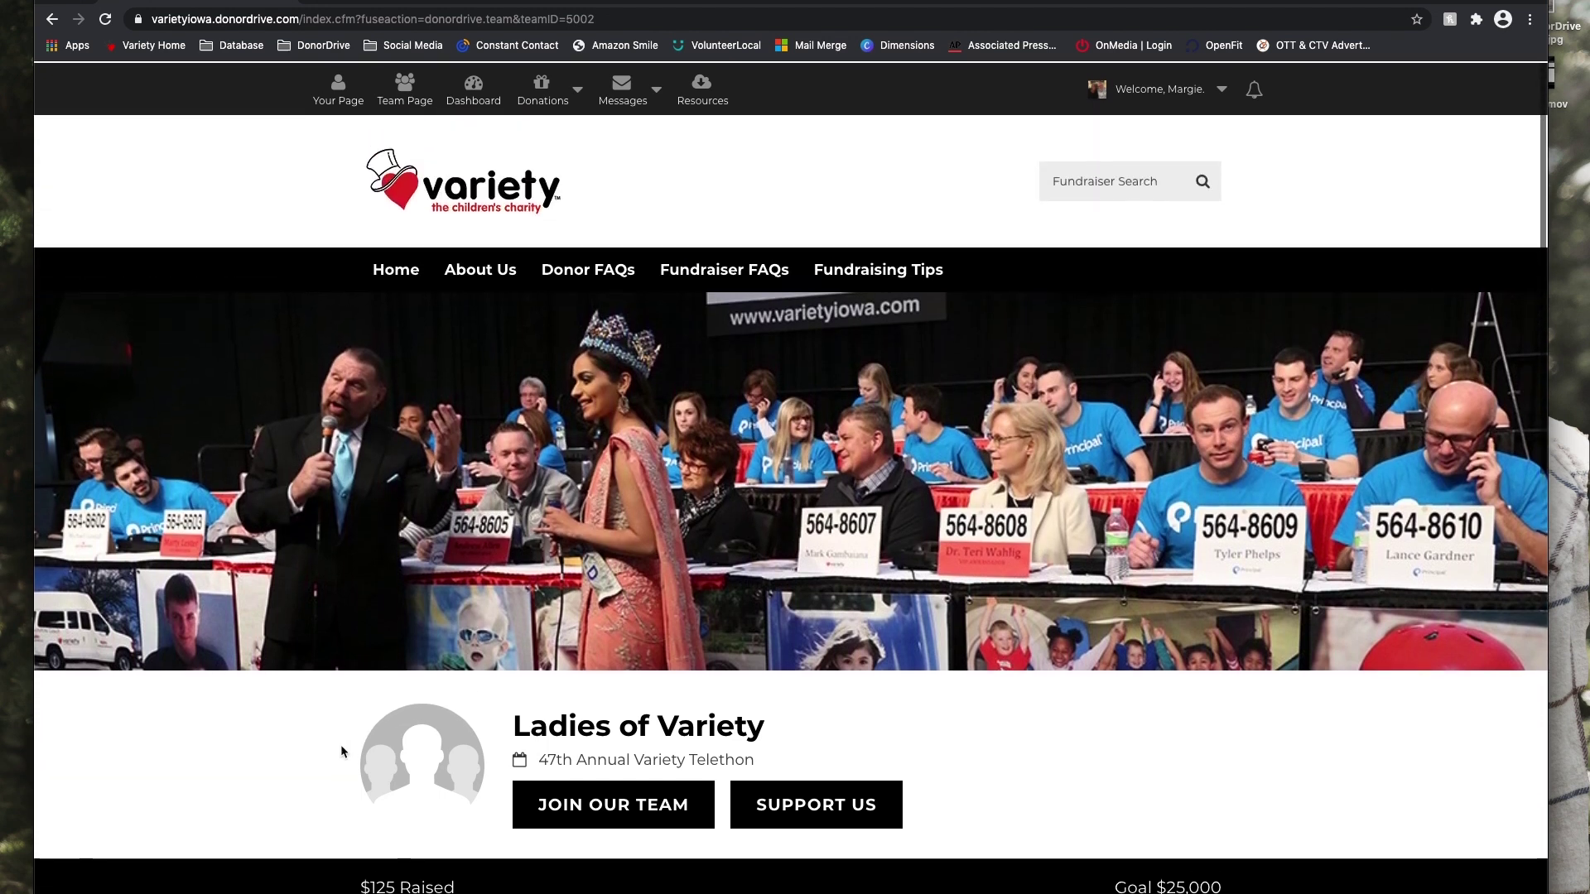
Open the telethon Dashboard and bring the Your Stats section with its 4/4 team rank into view.
{"action": "left_click", "coordinate": [482, 100]}
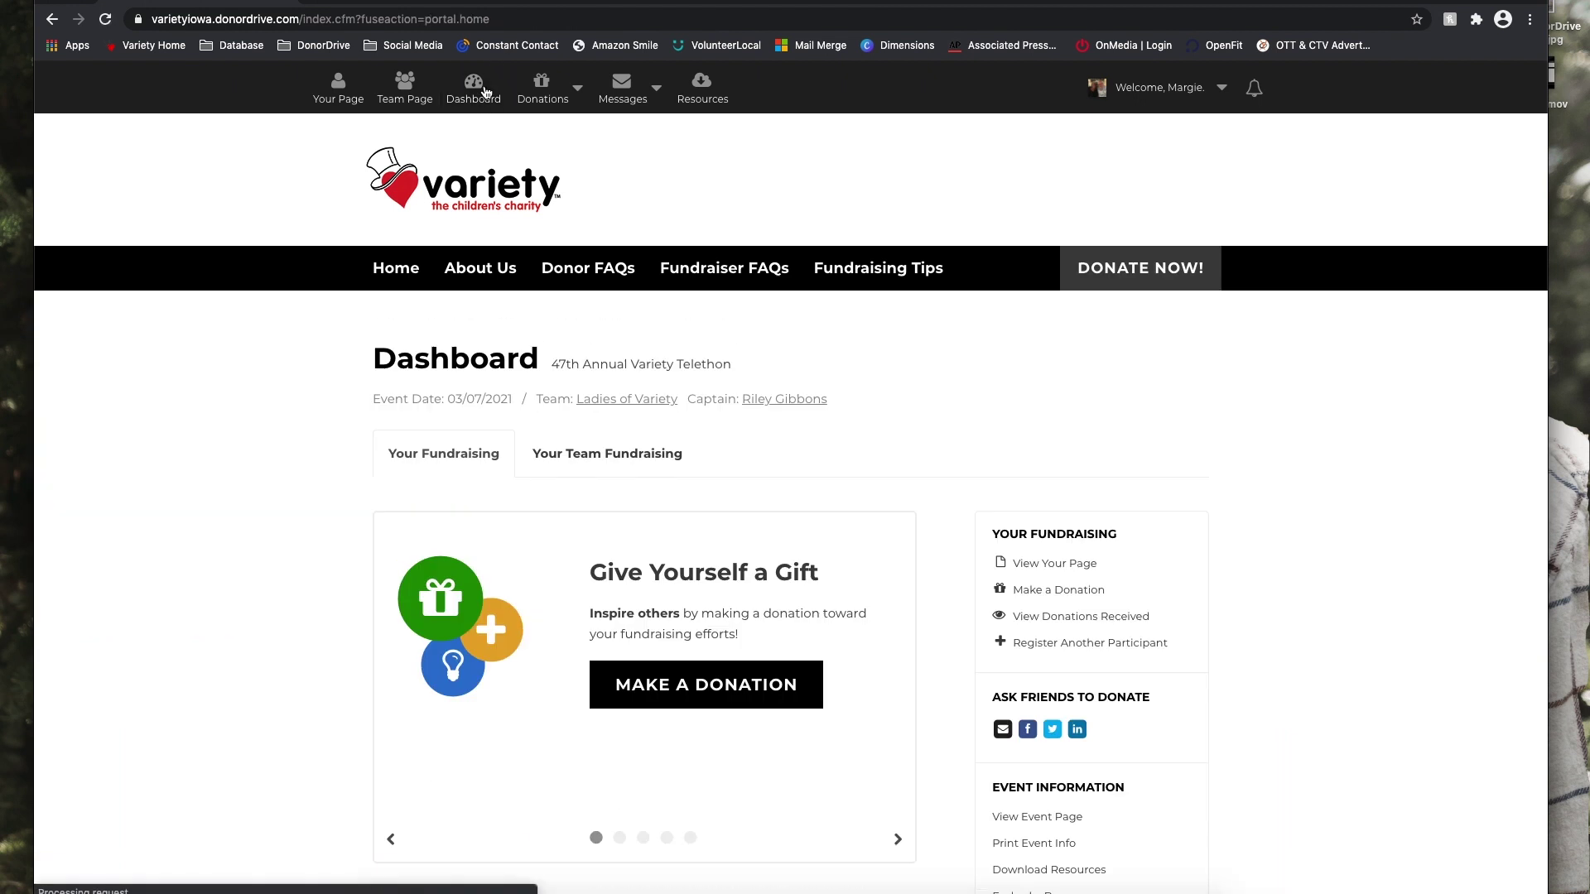
{"action": "scroll", "coordinate": [291, 705], "scroll_direction": "down", "scroll_amount": 3}
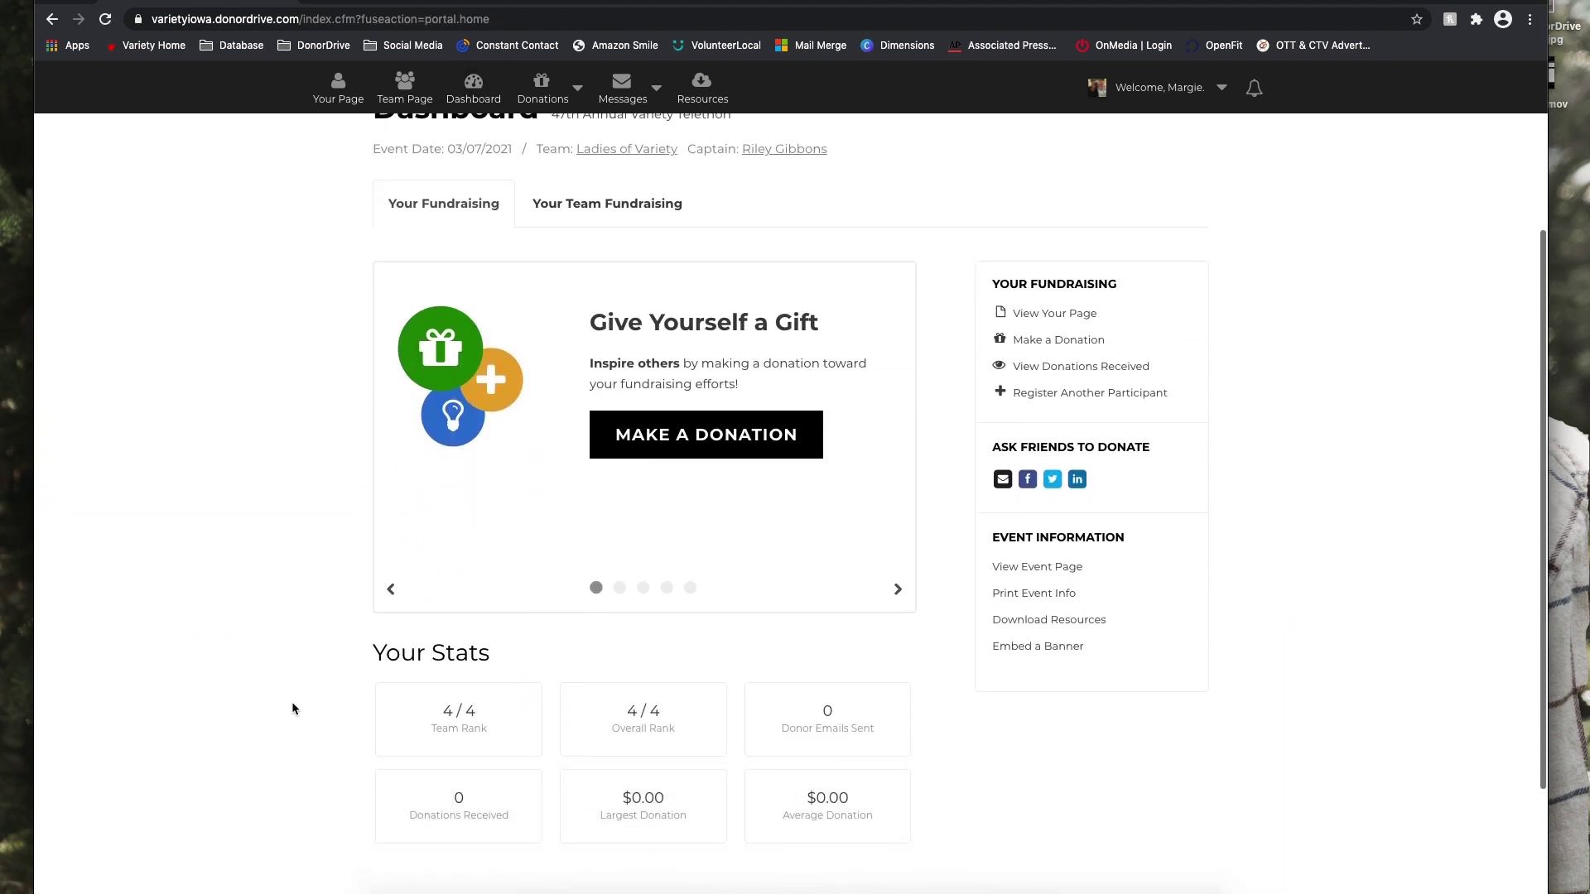
{"action": "scroll", "coordinate": [291, 702], "scroll_direction": "down", "scroll_amount": 1}
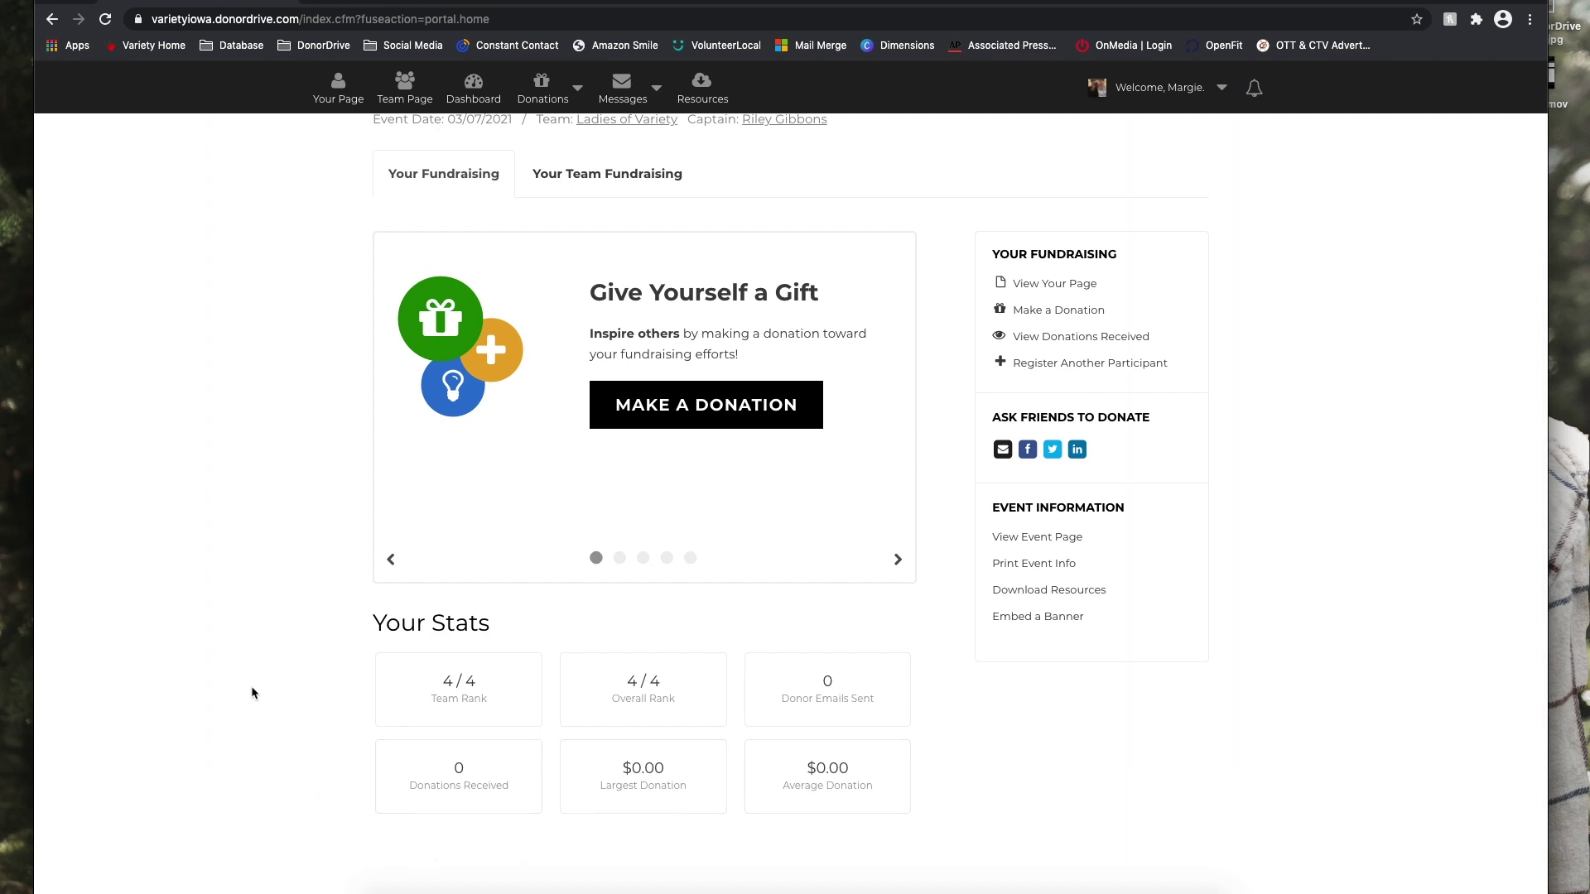
{"action": "scroll", "coordinate": [251, 689], "scroll_direction": "up", "scroll_amount": 2}
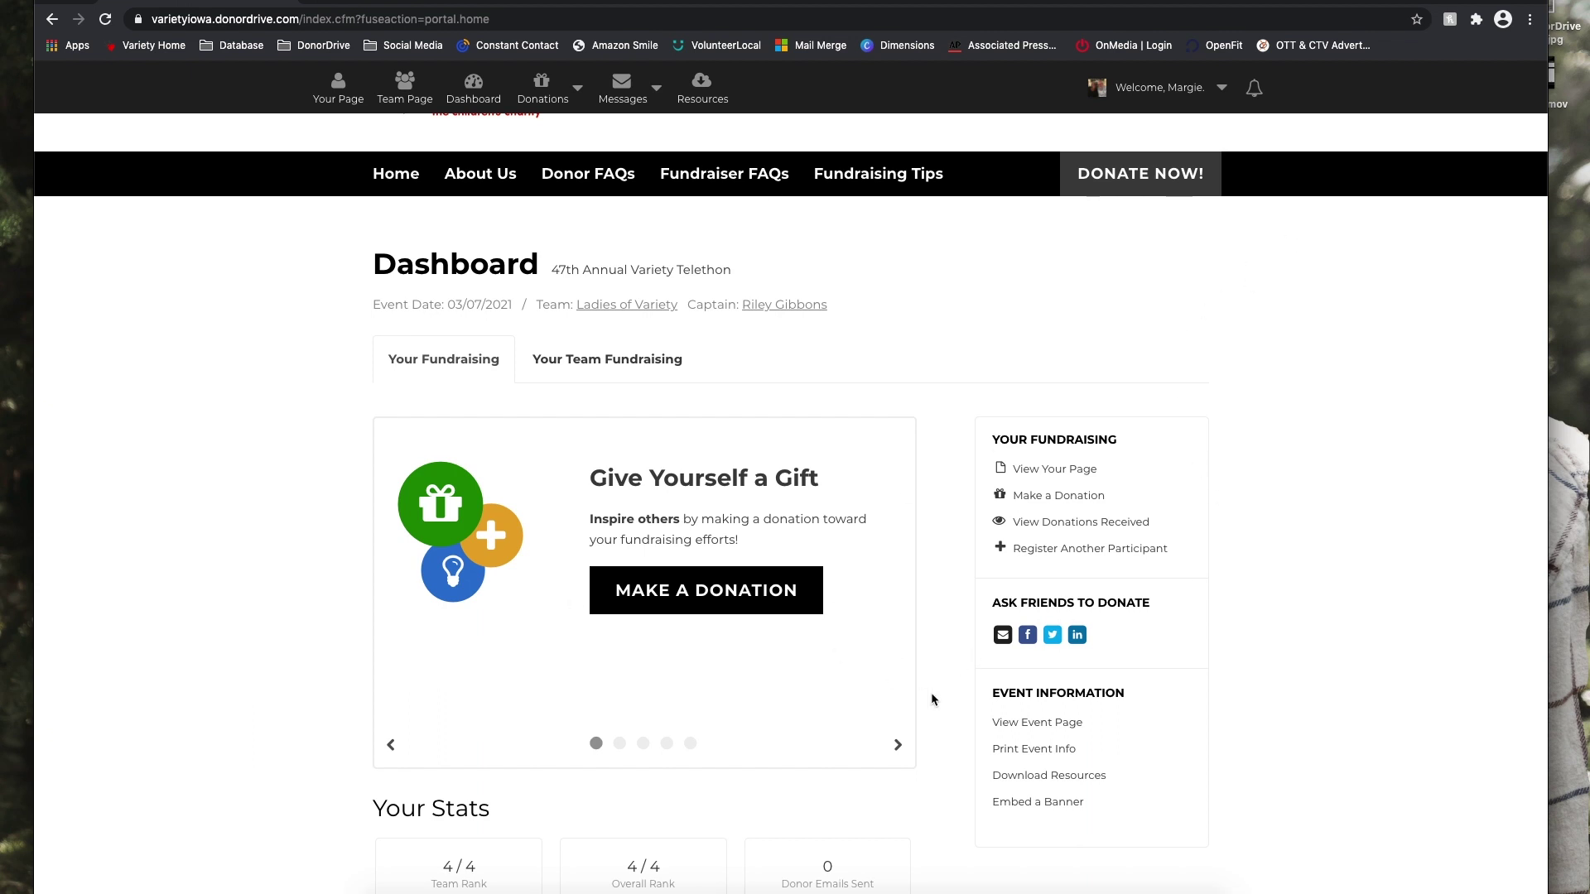
{"action": "scroll", "coordinate": [937, 691], "scroll_direction": "down", "scroll_amount": 1}
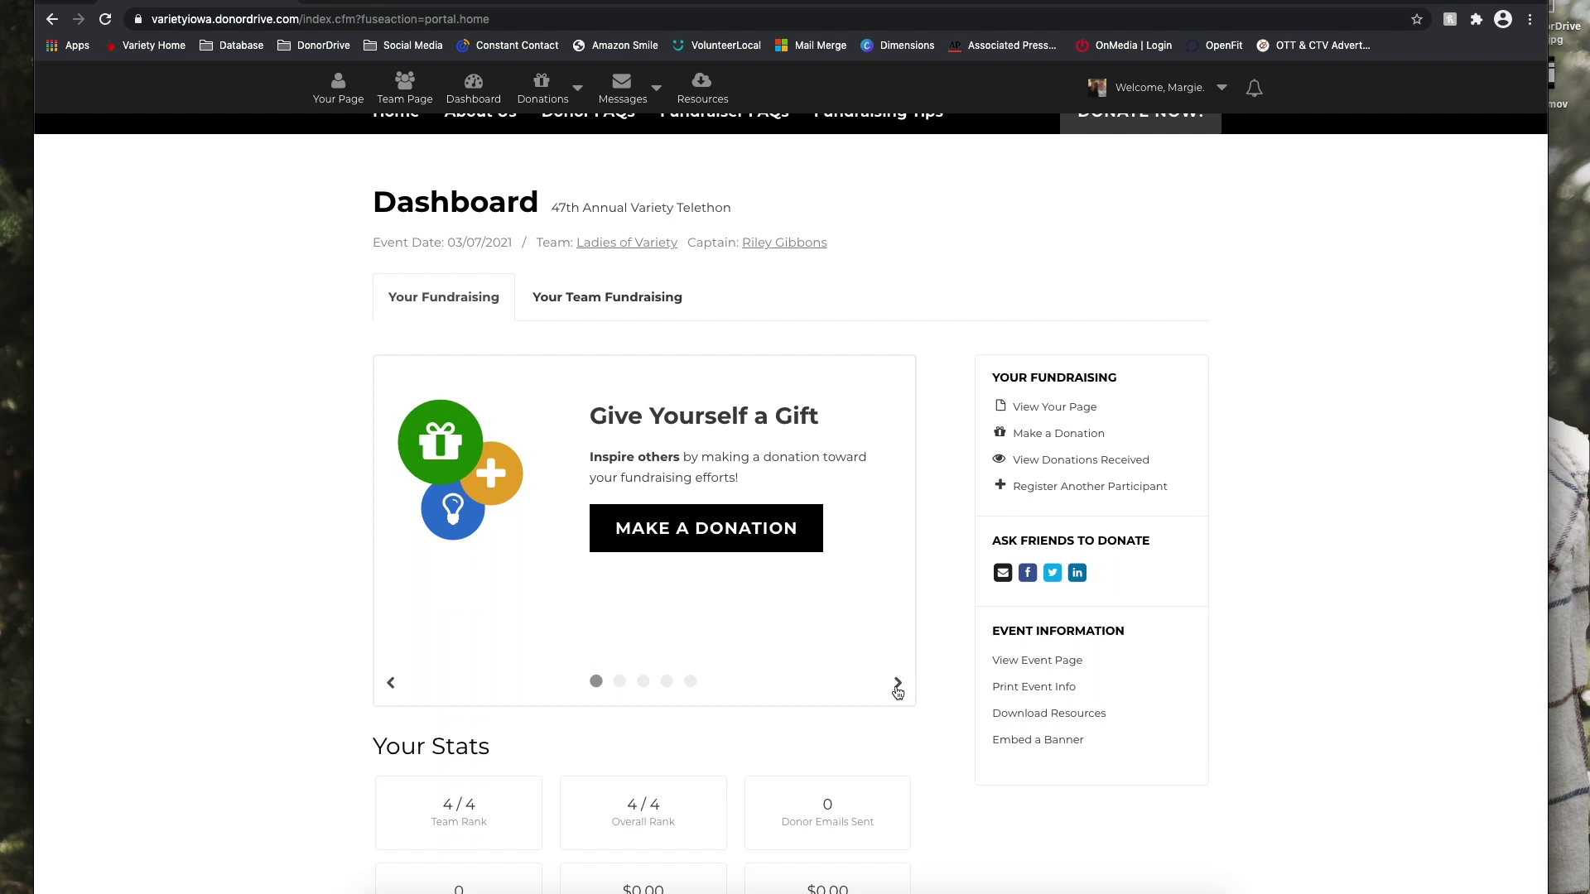
Step the tips carousel through Ask Friends, Social Networks and Edit Page to Get Started Fundraising.
{"action": "left_click", "coordinate": [898, 684]}
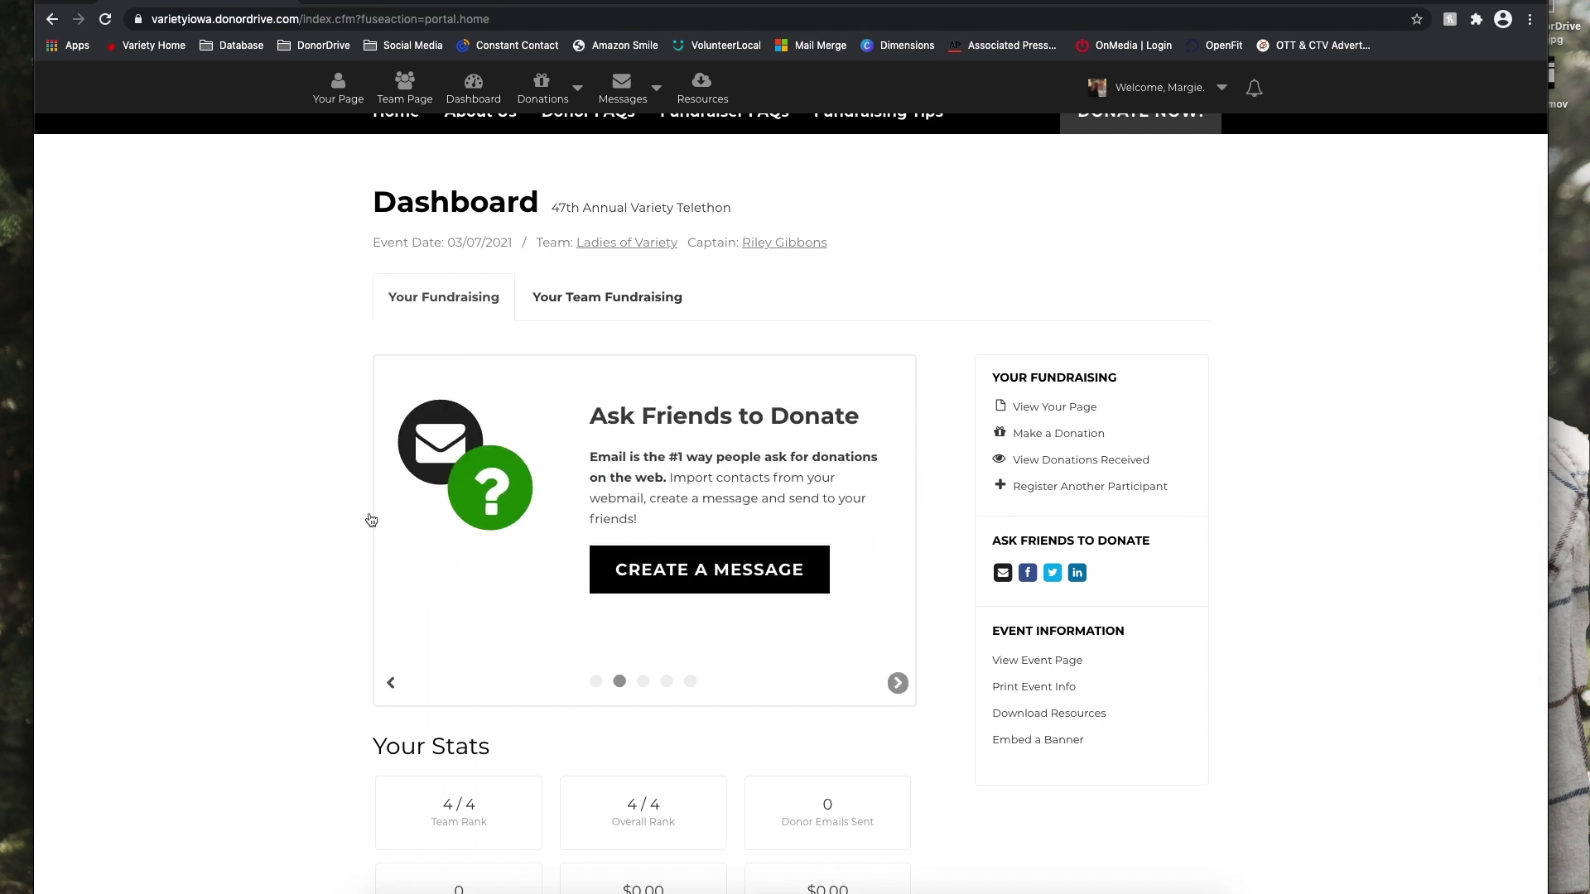
{"action": "left_click", "coordinate": [899, 686]}
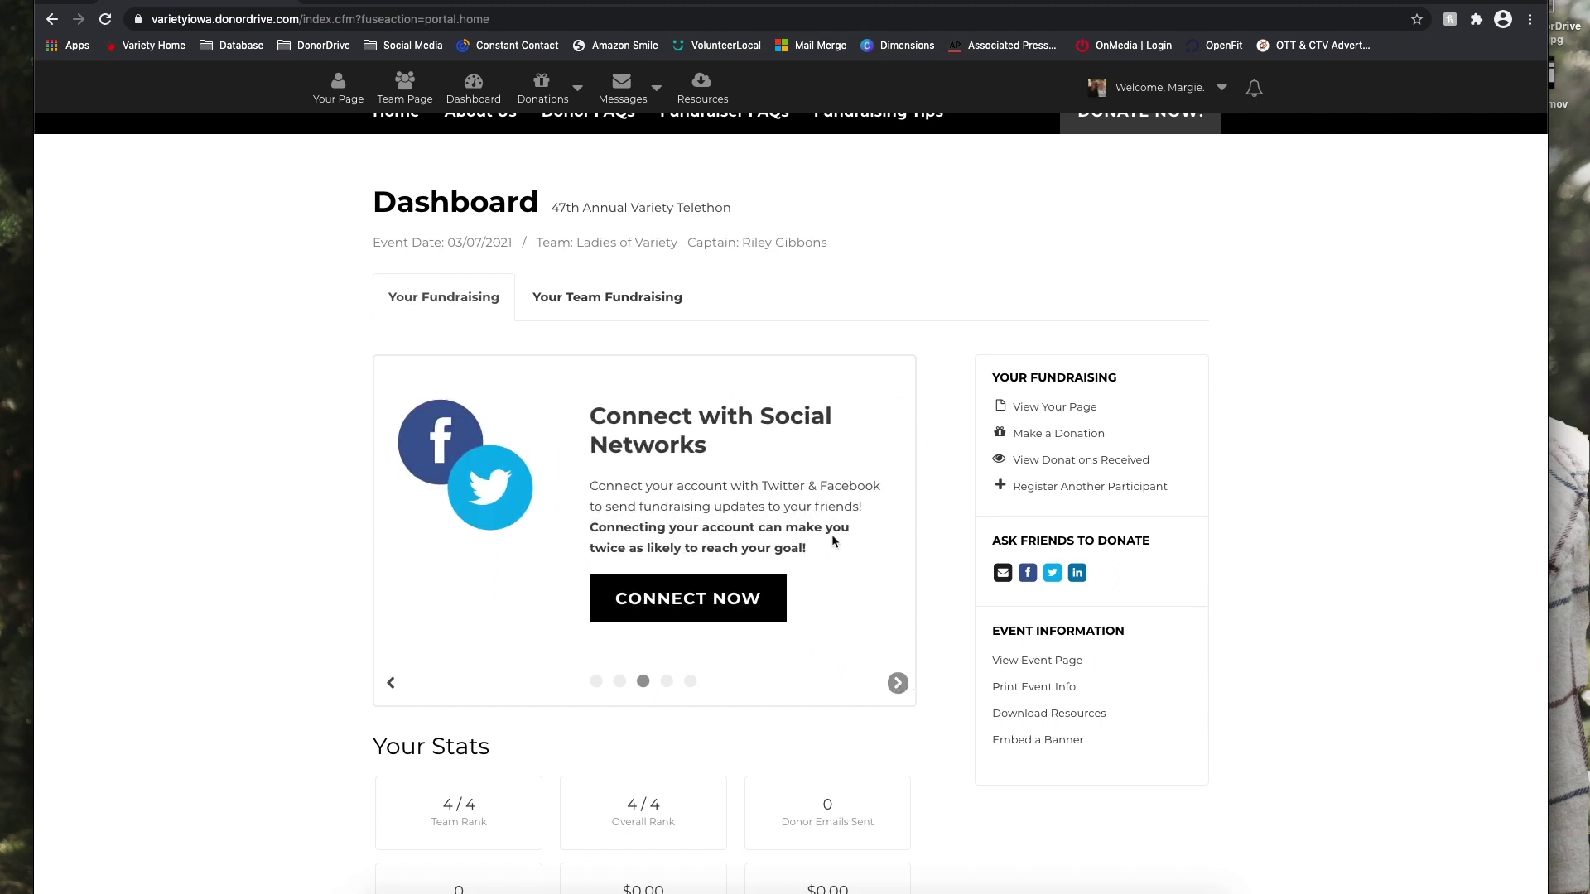
{"action": "left_click", "coordinate": [898, 685]}
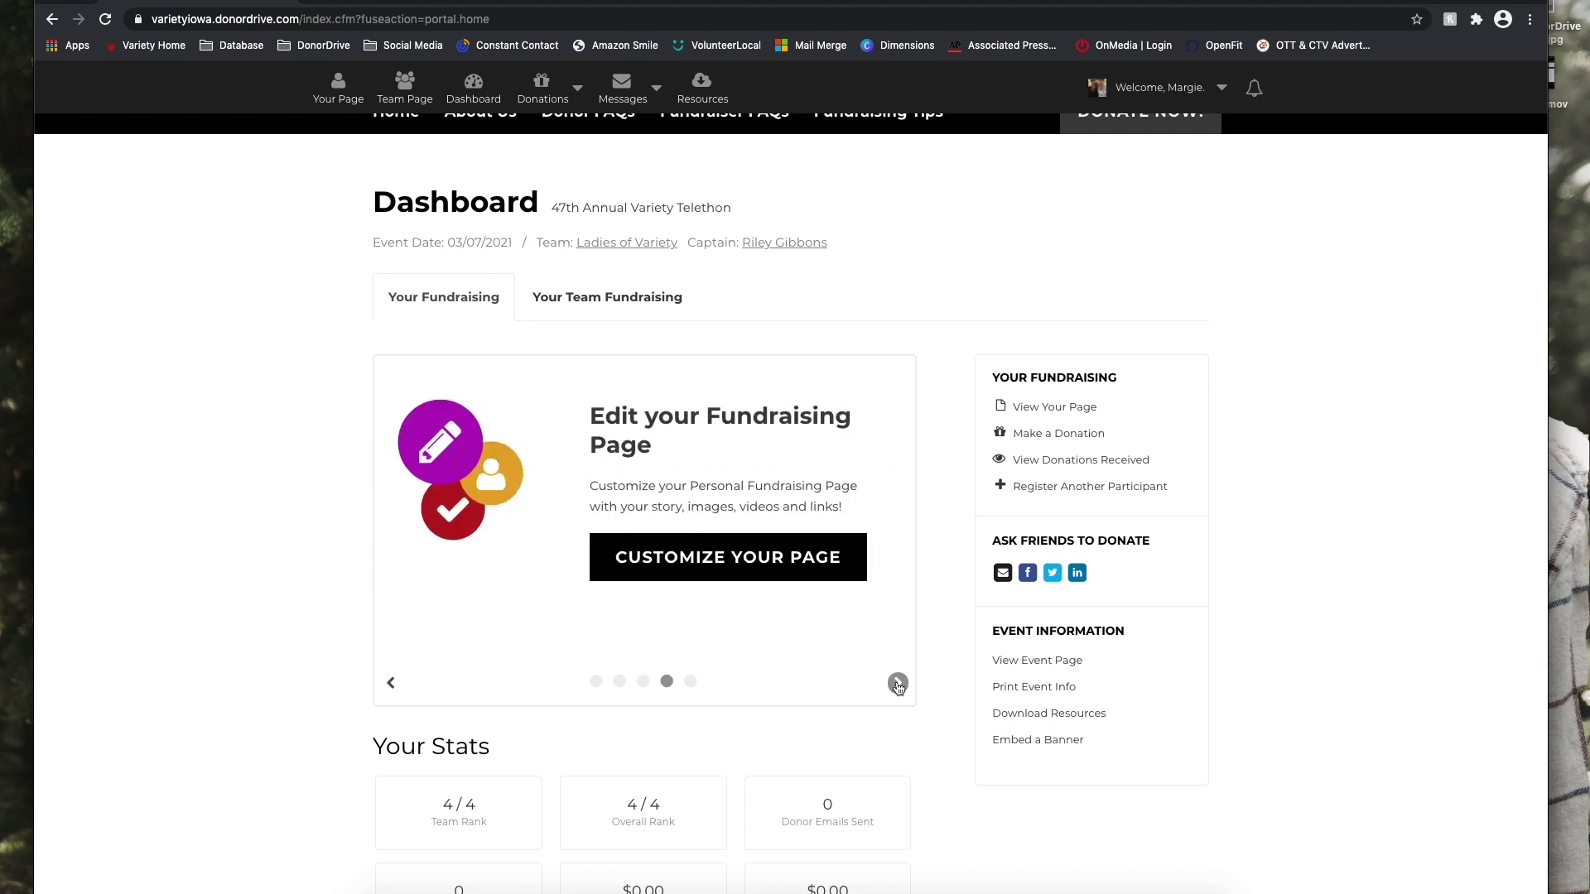
{"action": "scroll", "coordinate": [896, 686], "scroll_direction": "down", "scroll_amount": 1}
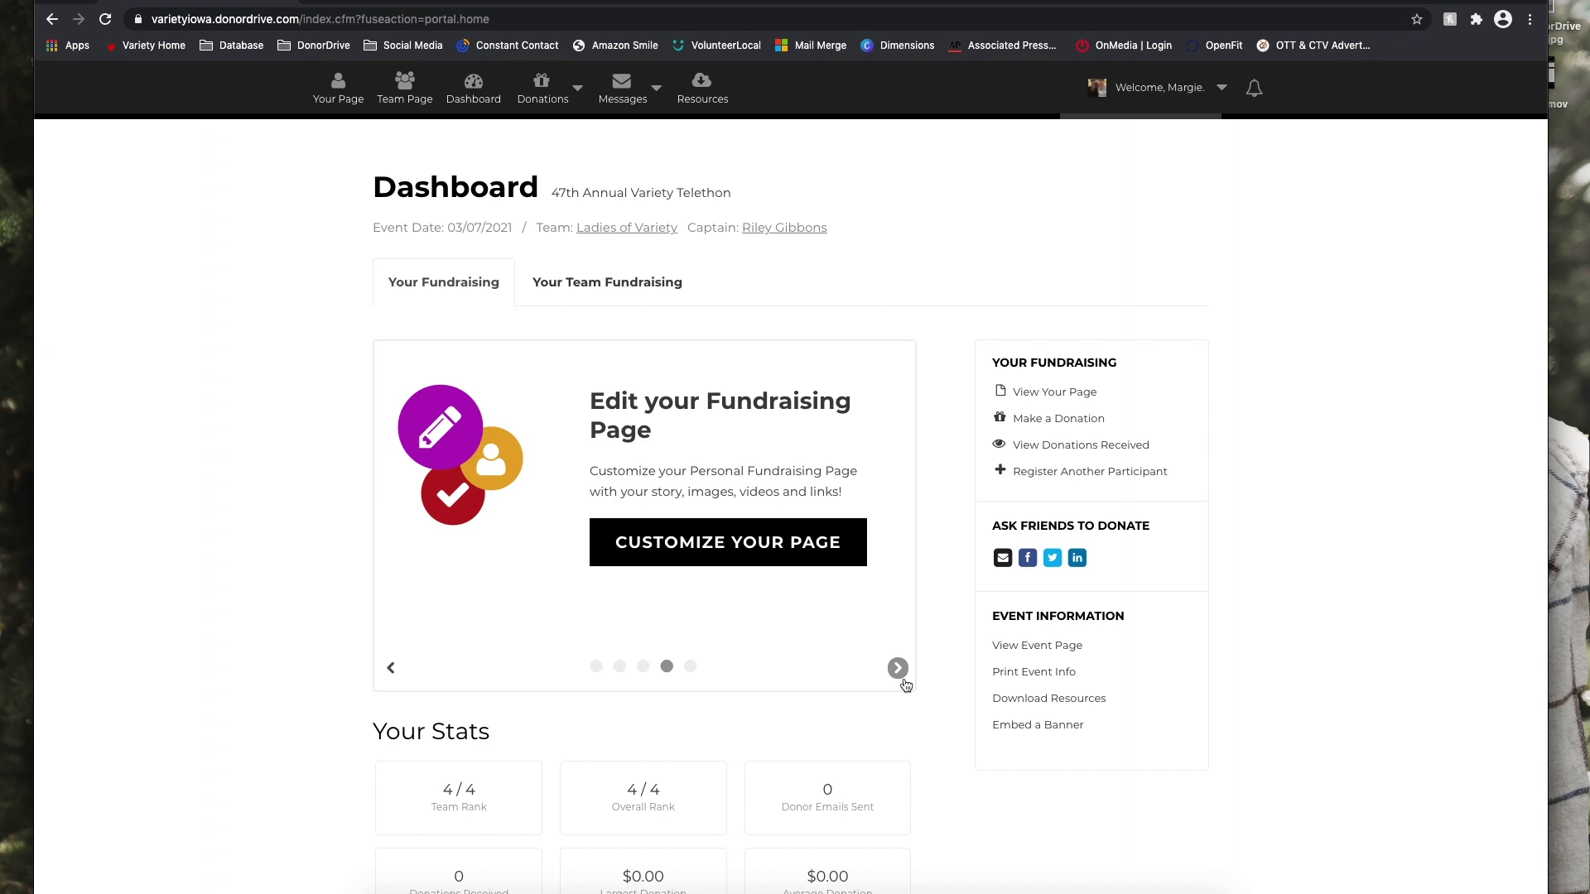
{"action": "left_click", "coordinate": [904, 680]}
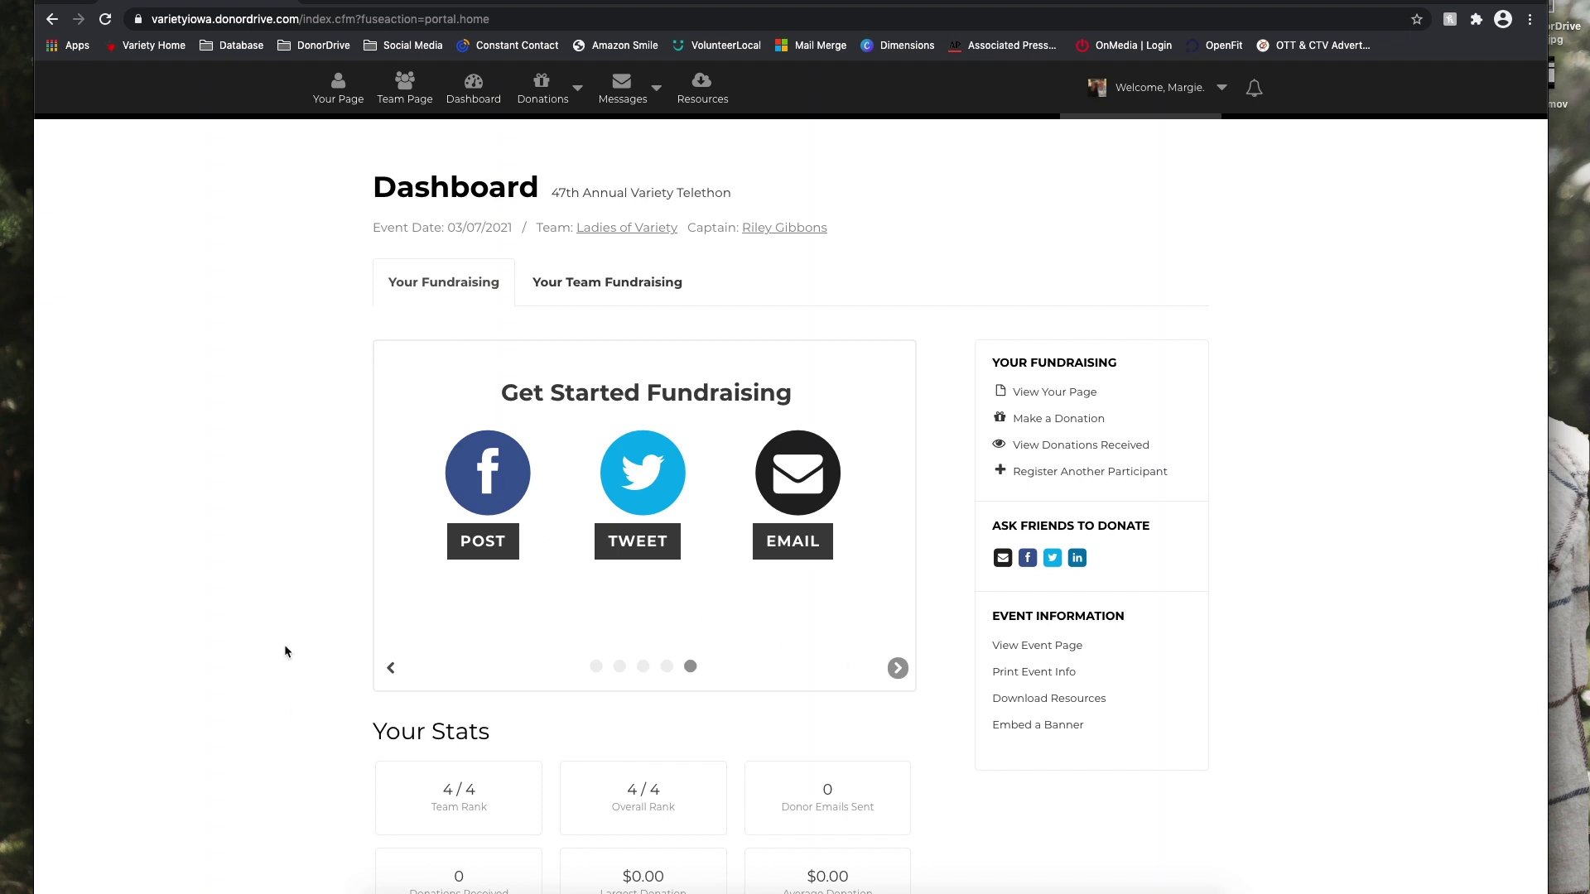
Show Your Team Fundraising: $105.00 raised of the $25,000.00 goal, and review the team stats.
{"action": "left_click", "coordinate": [645, 285]}
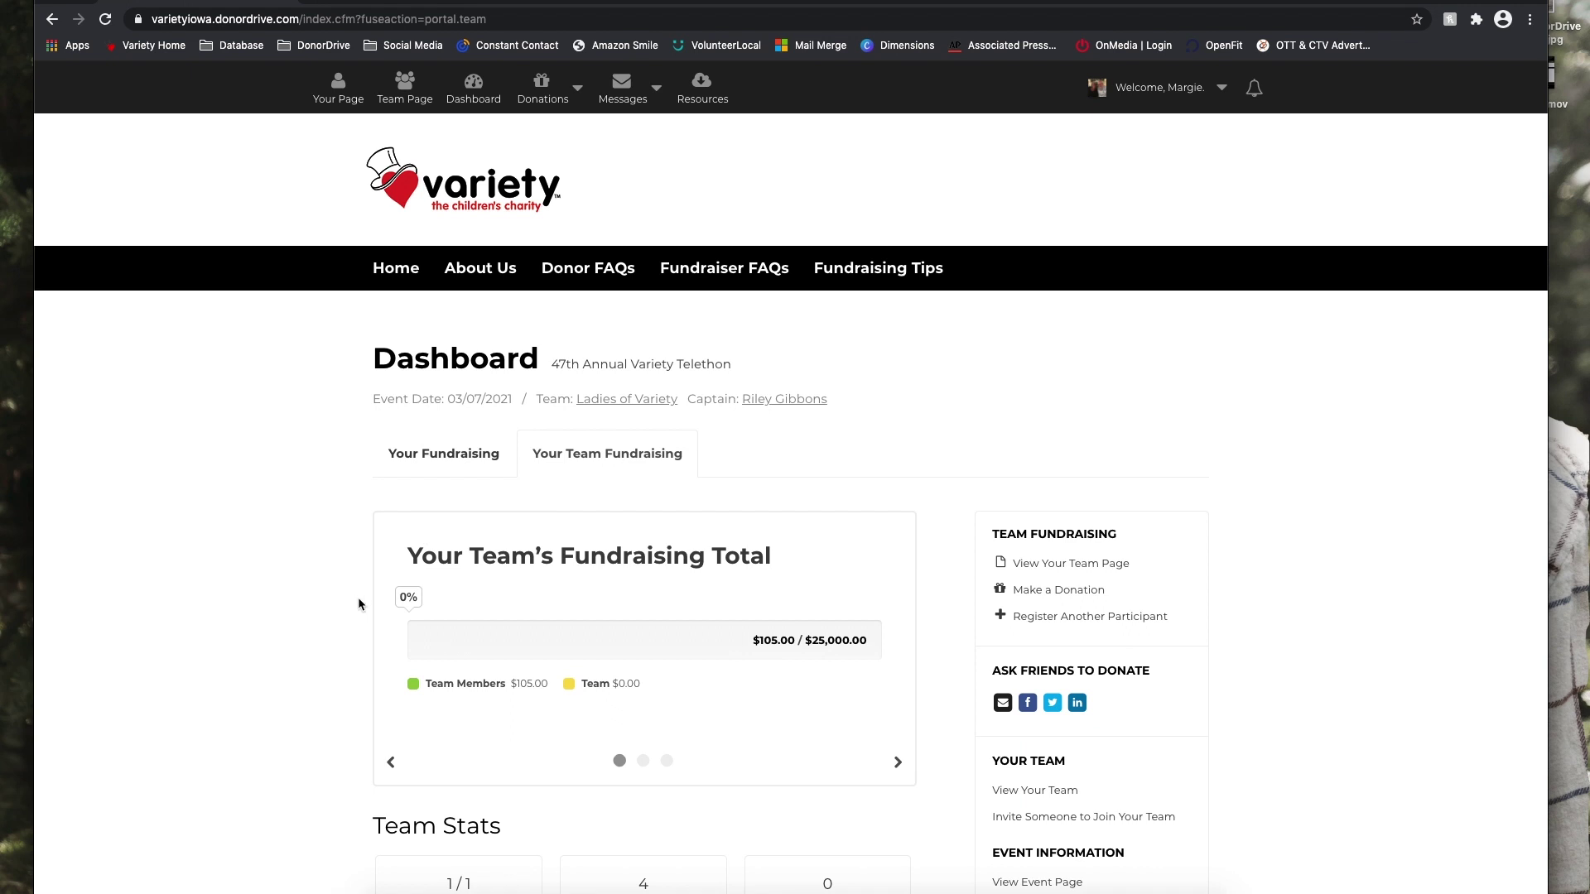
{"action": "scroll", "coordinate": [358, 598], "scroll_direction": "down", "scroll_amount": 4}
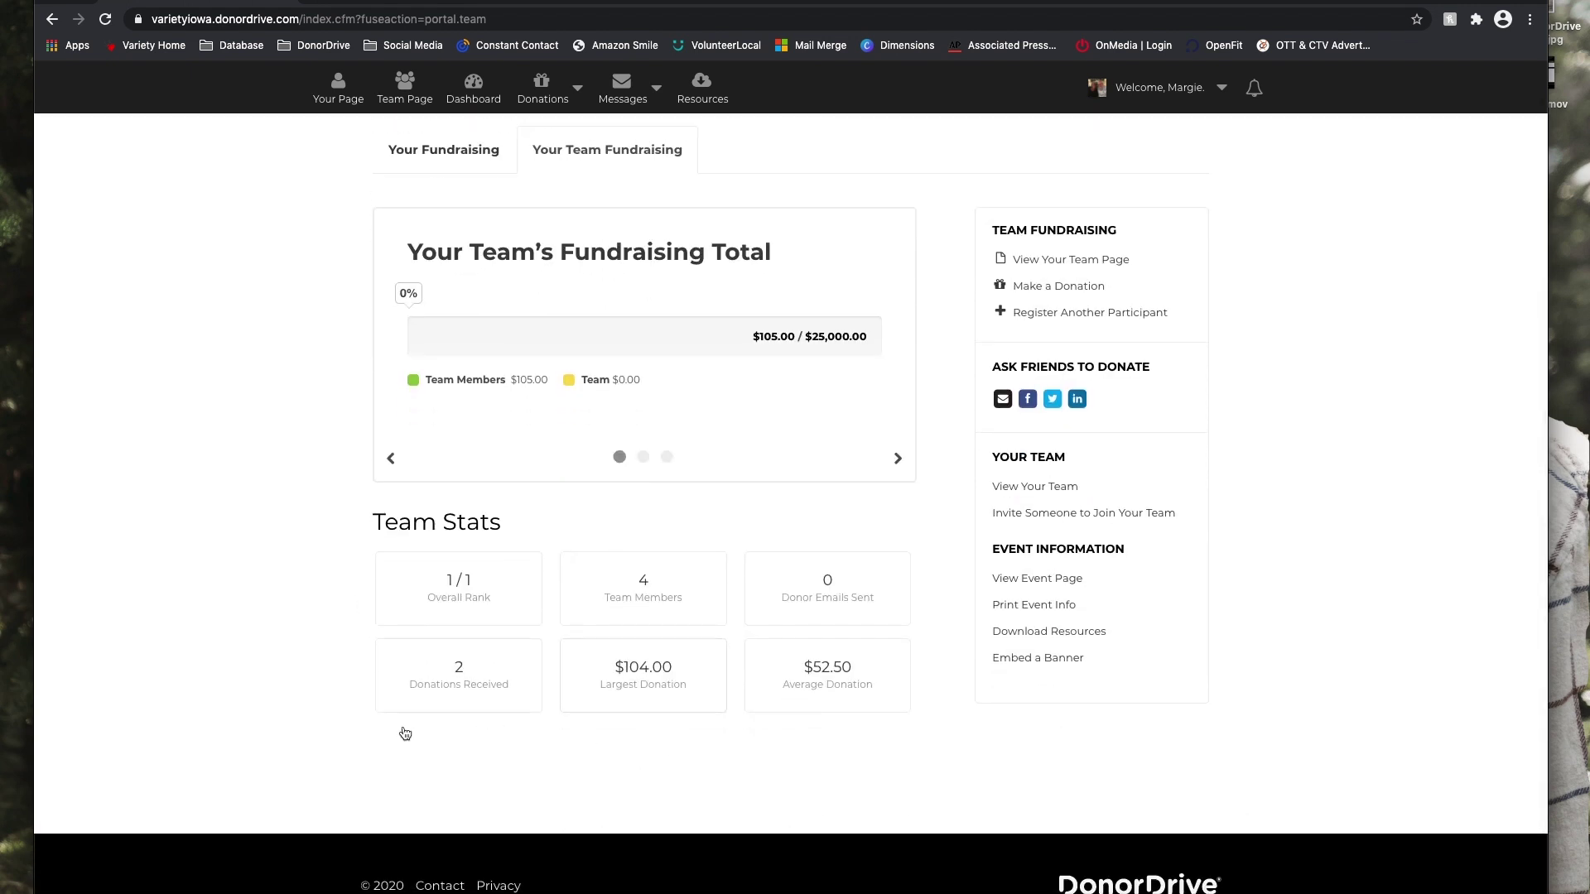
{"action": "scroll", "coordinate": [318, 589], "scroll_direction": "up", "scroll_amount": 1}
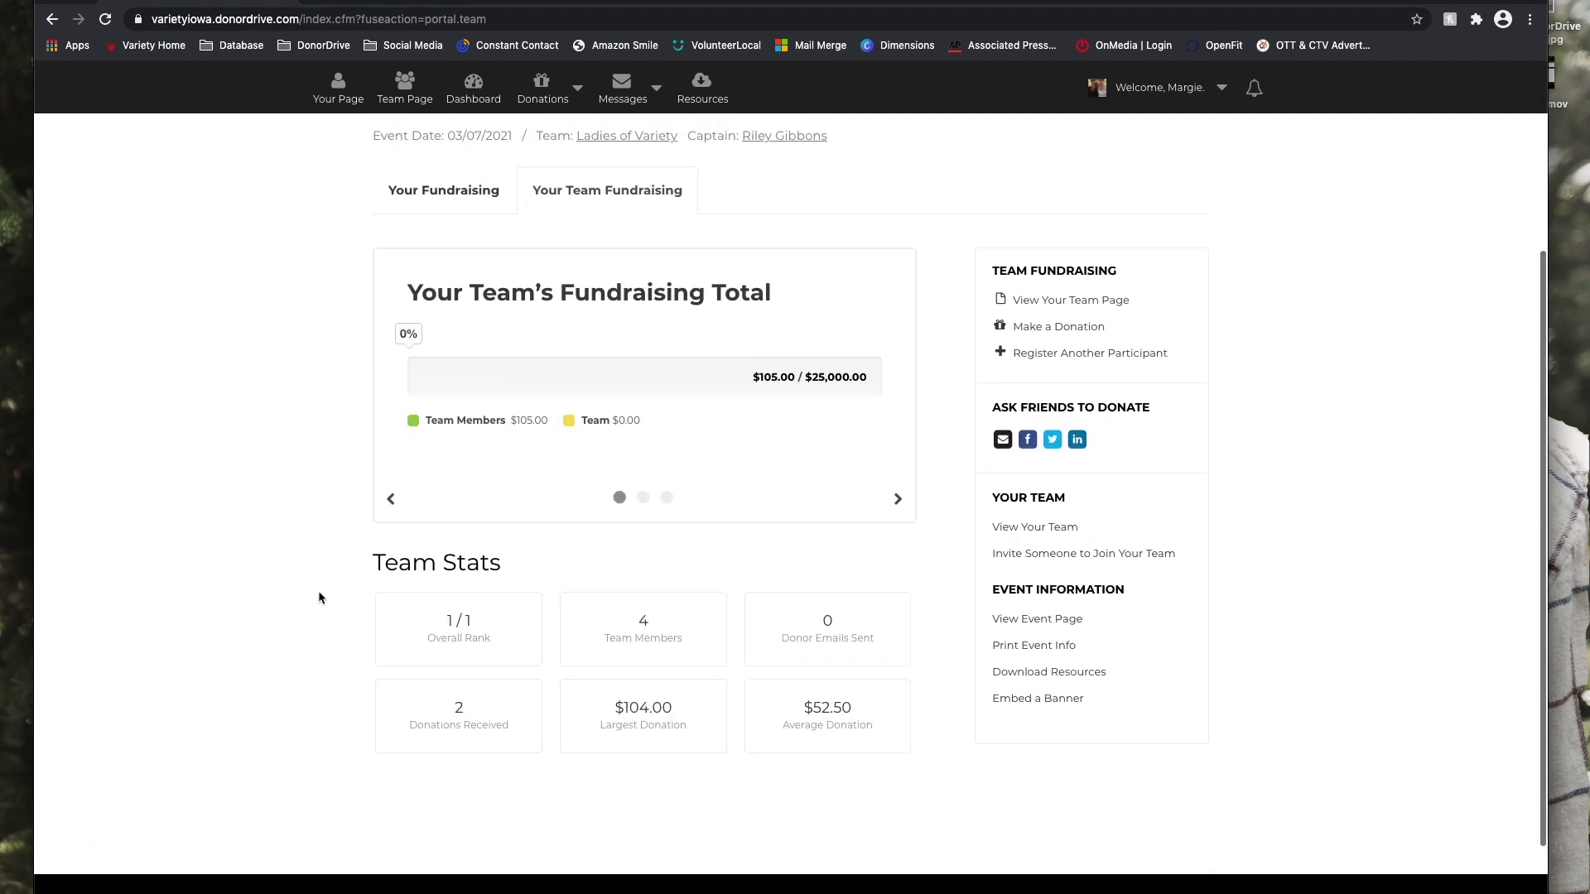
{"action": "scroll", "coordinate": [318, 590], "scroll_direction": "up", "scroll_amount": 2}
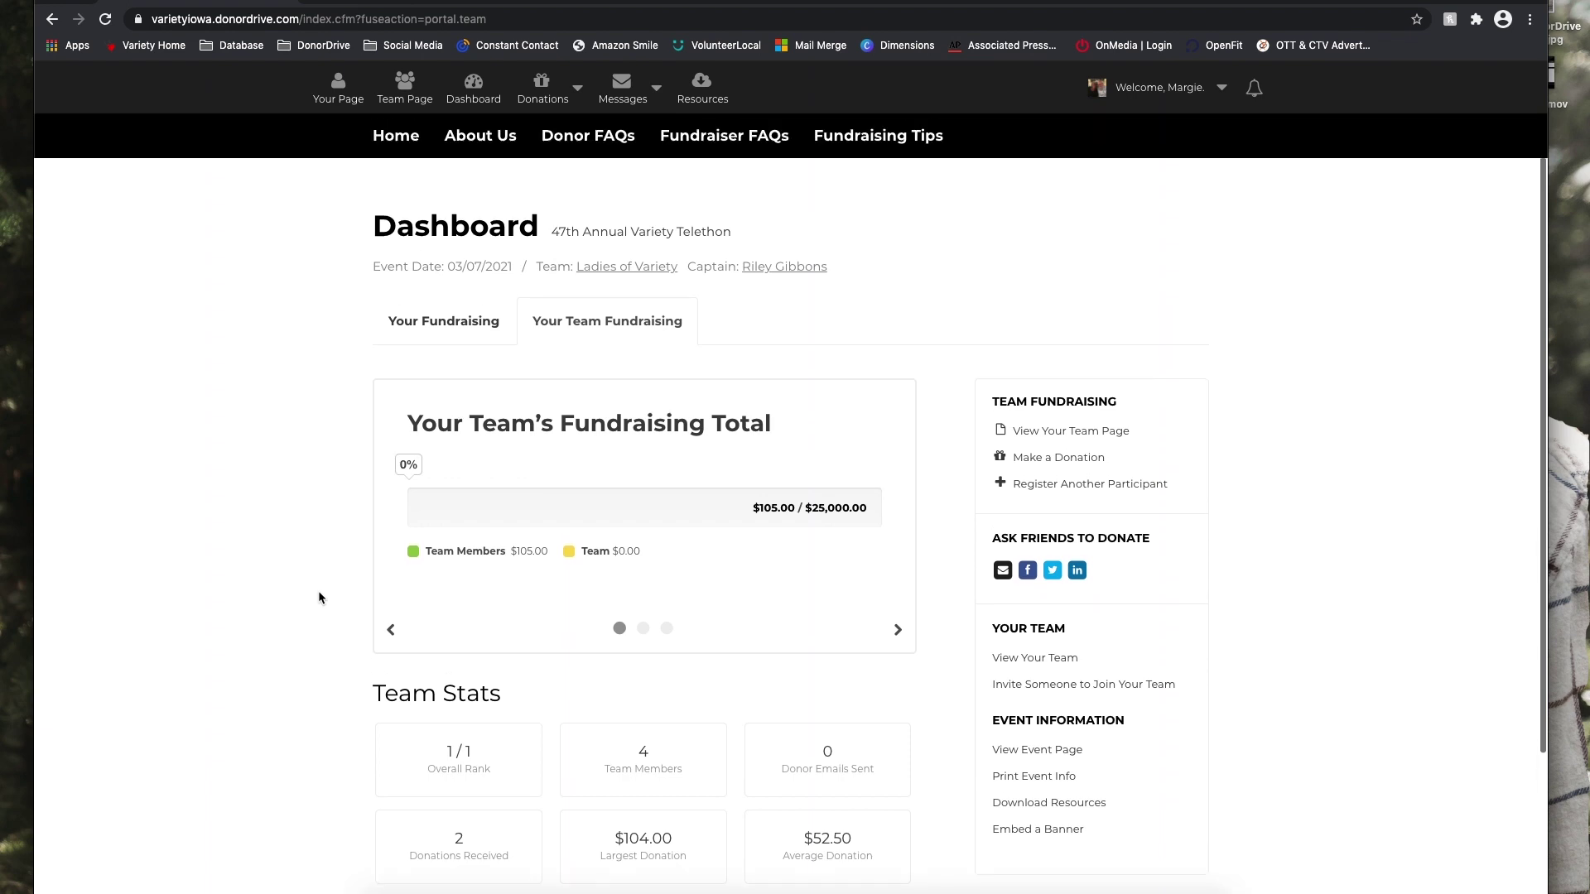
{"action": "scroll", "coordinate": [318, 590], "scroll_direction": "up", "scroll_amount": 2}
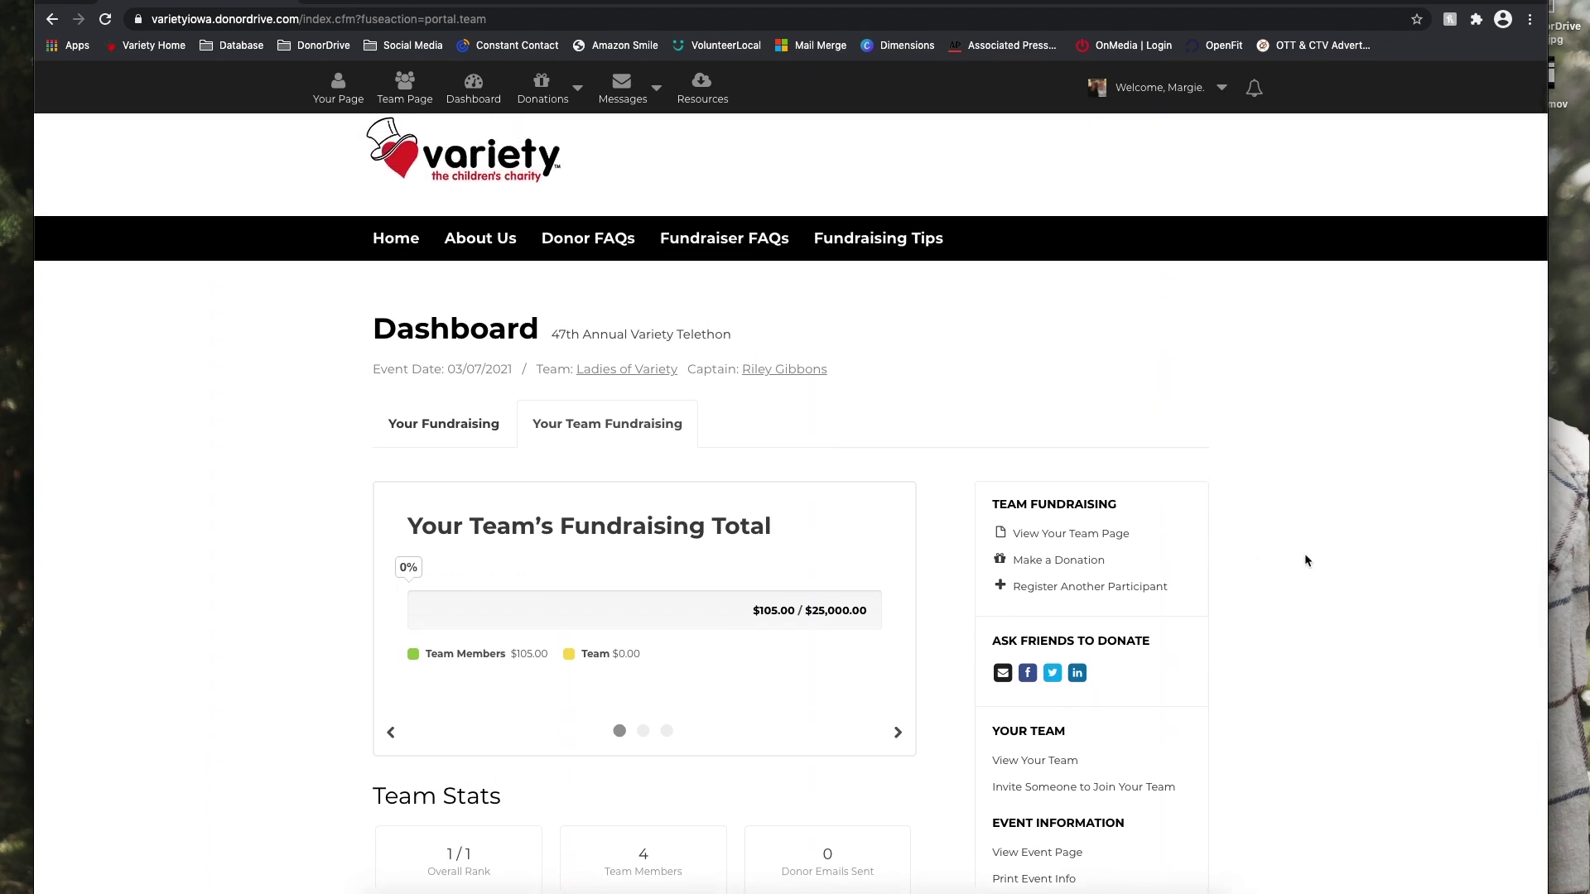
{"action": "scroll", "coordinate": [1305, 561], "scroll_direction": "down", "scroll_amount": 3}
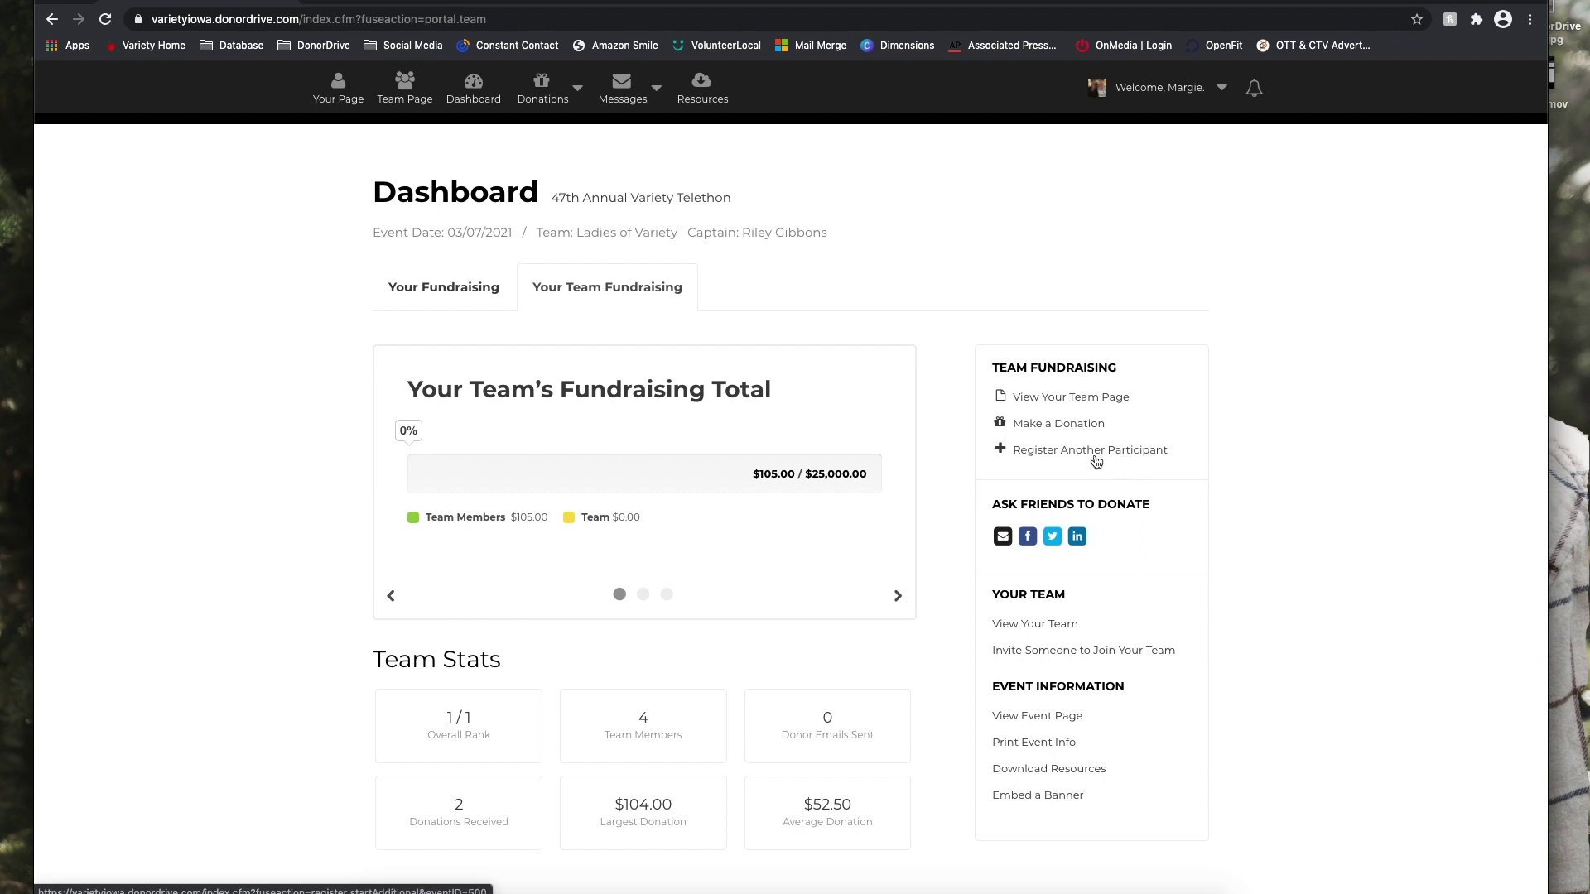
{"action": "scroll", "coordinate": [1263, 589], "scroll_direction": "down", "scroll_amount": 2}
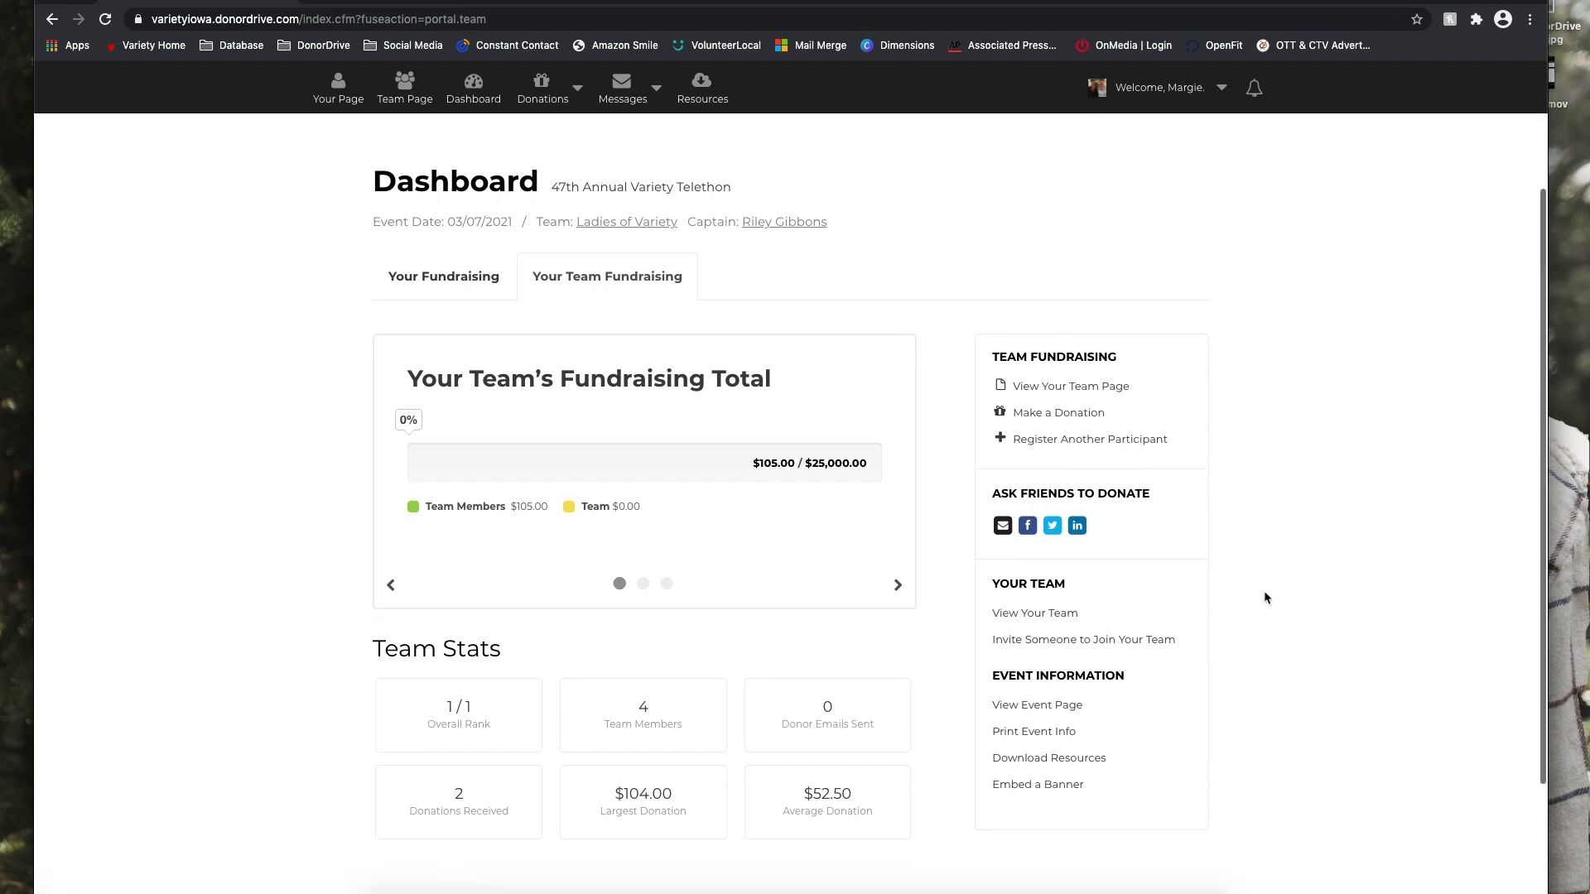
{"action": "scroll", "coordinate": [1263, 589], "scroll_direction": "down", "scroll_amount": 2}
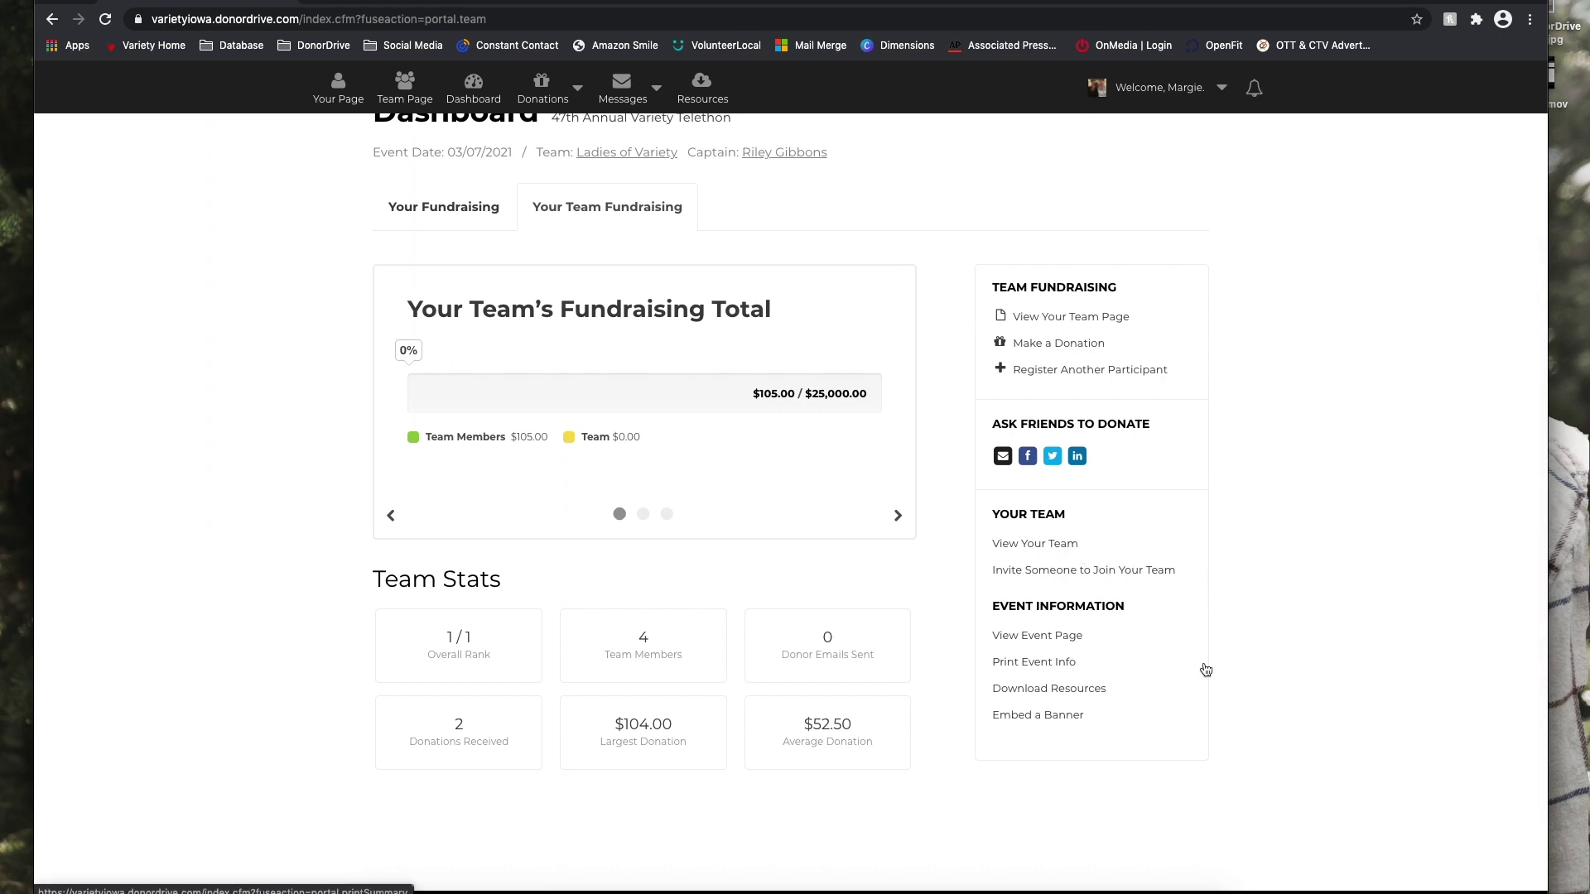
{"action": "scroll", "coordinate": [1260, 734], "scroll_direction": "down", "scroll_amount": 2}
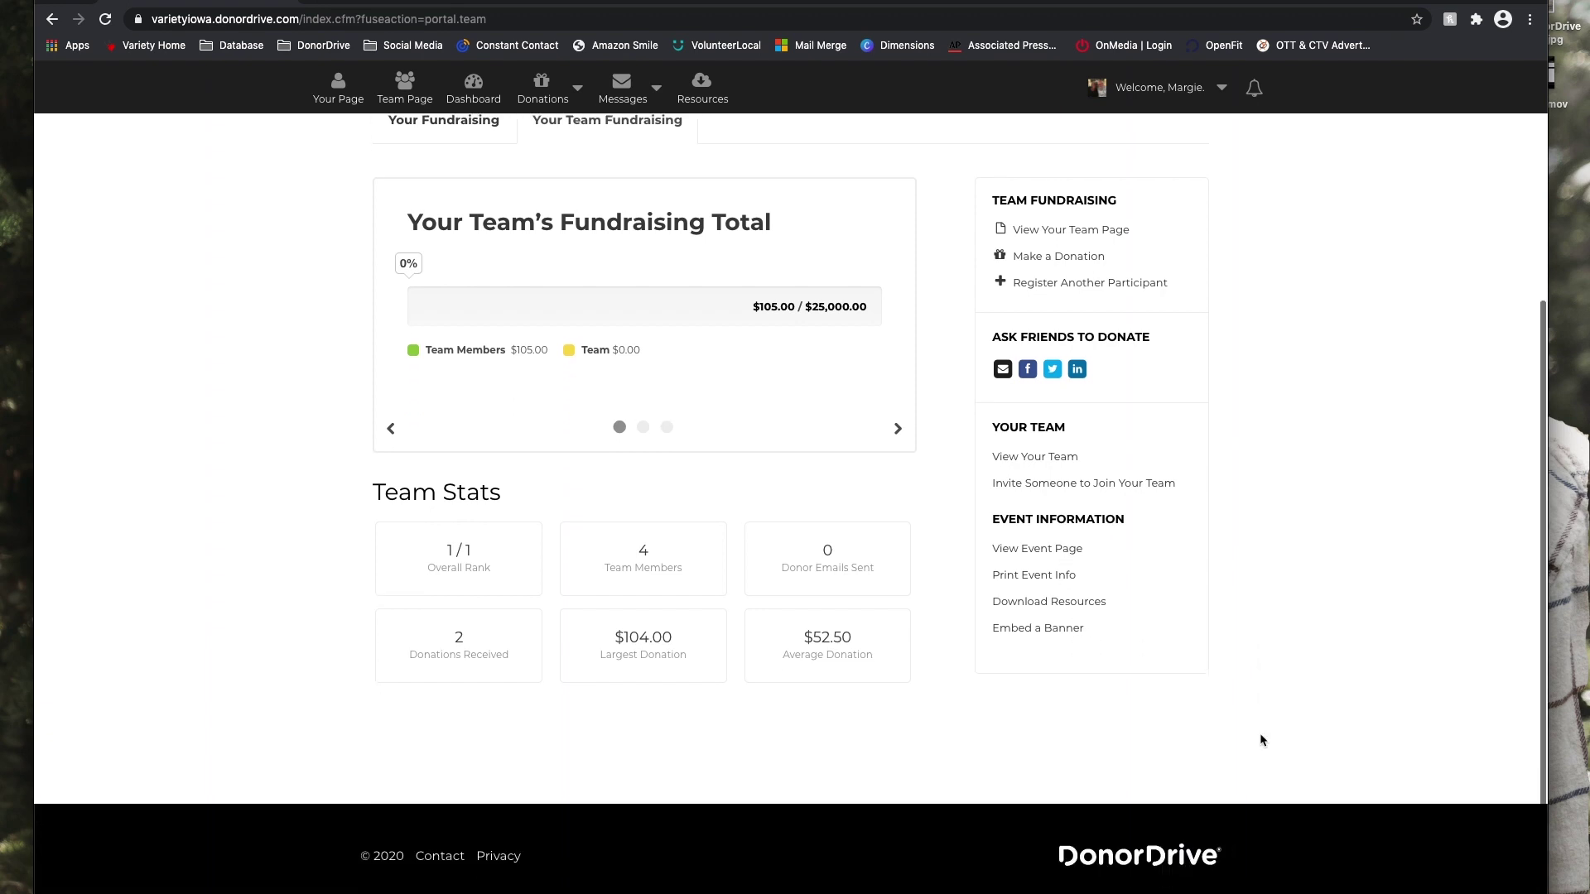
{"action": "scroll", "coordinate": [1259, 734], "scroll_direction": "up", "scroll_amount": 3}
{"action": "scroll", "coordinate": [1260, 736], "scroll_direction": "up", "scroll_amount": 2}
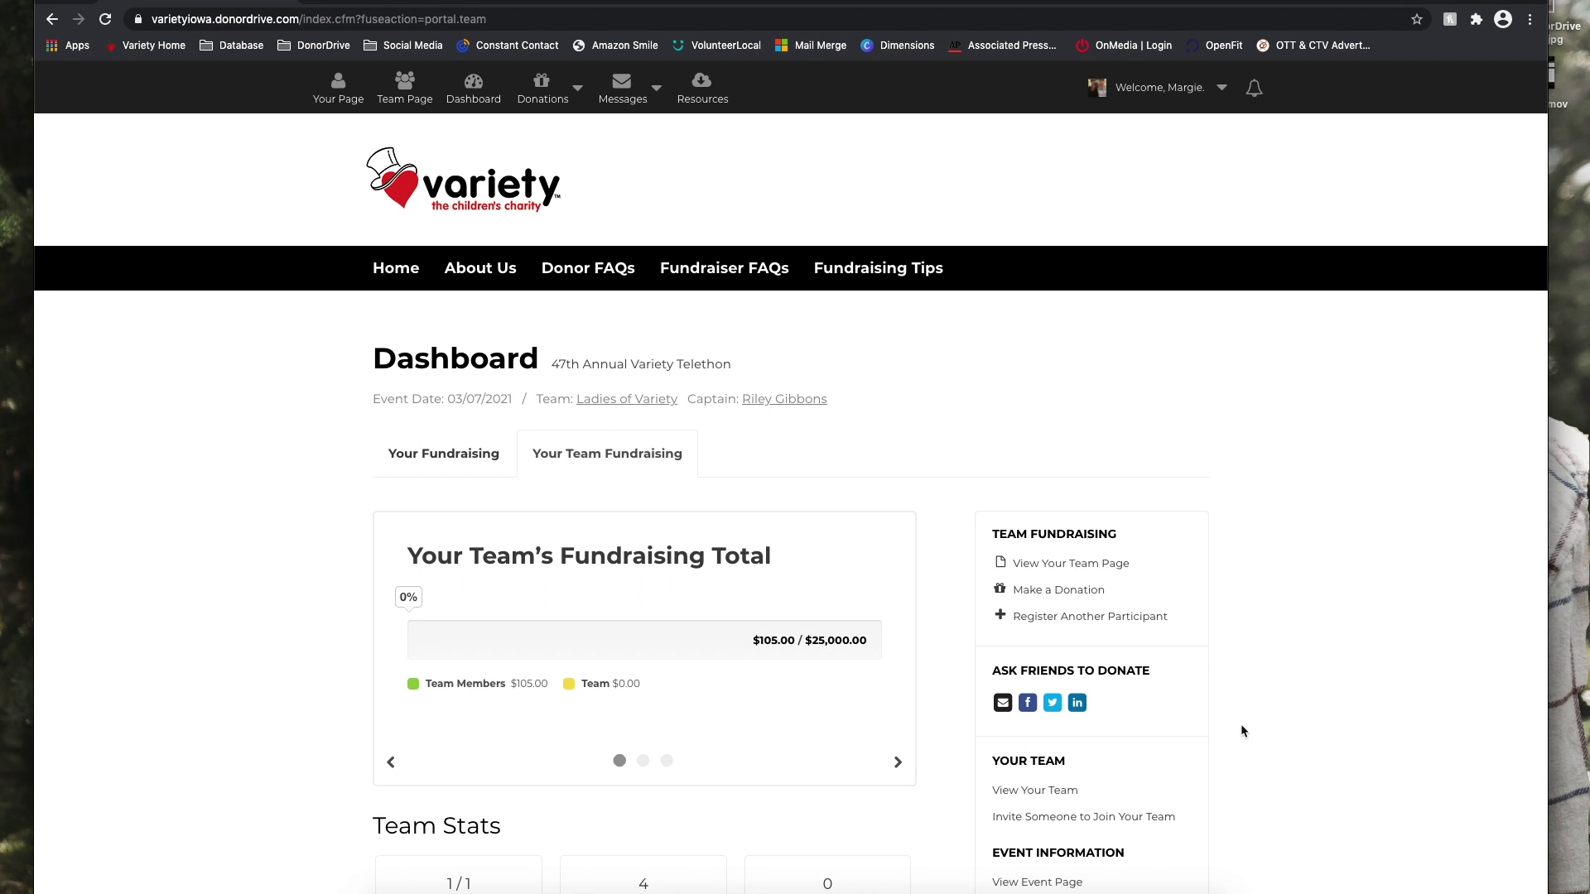
Go to the Donations page from the top menu.
{"action": "mouse_move", "coordinate": [553, 96]}
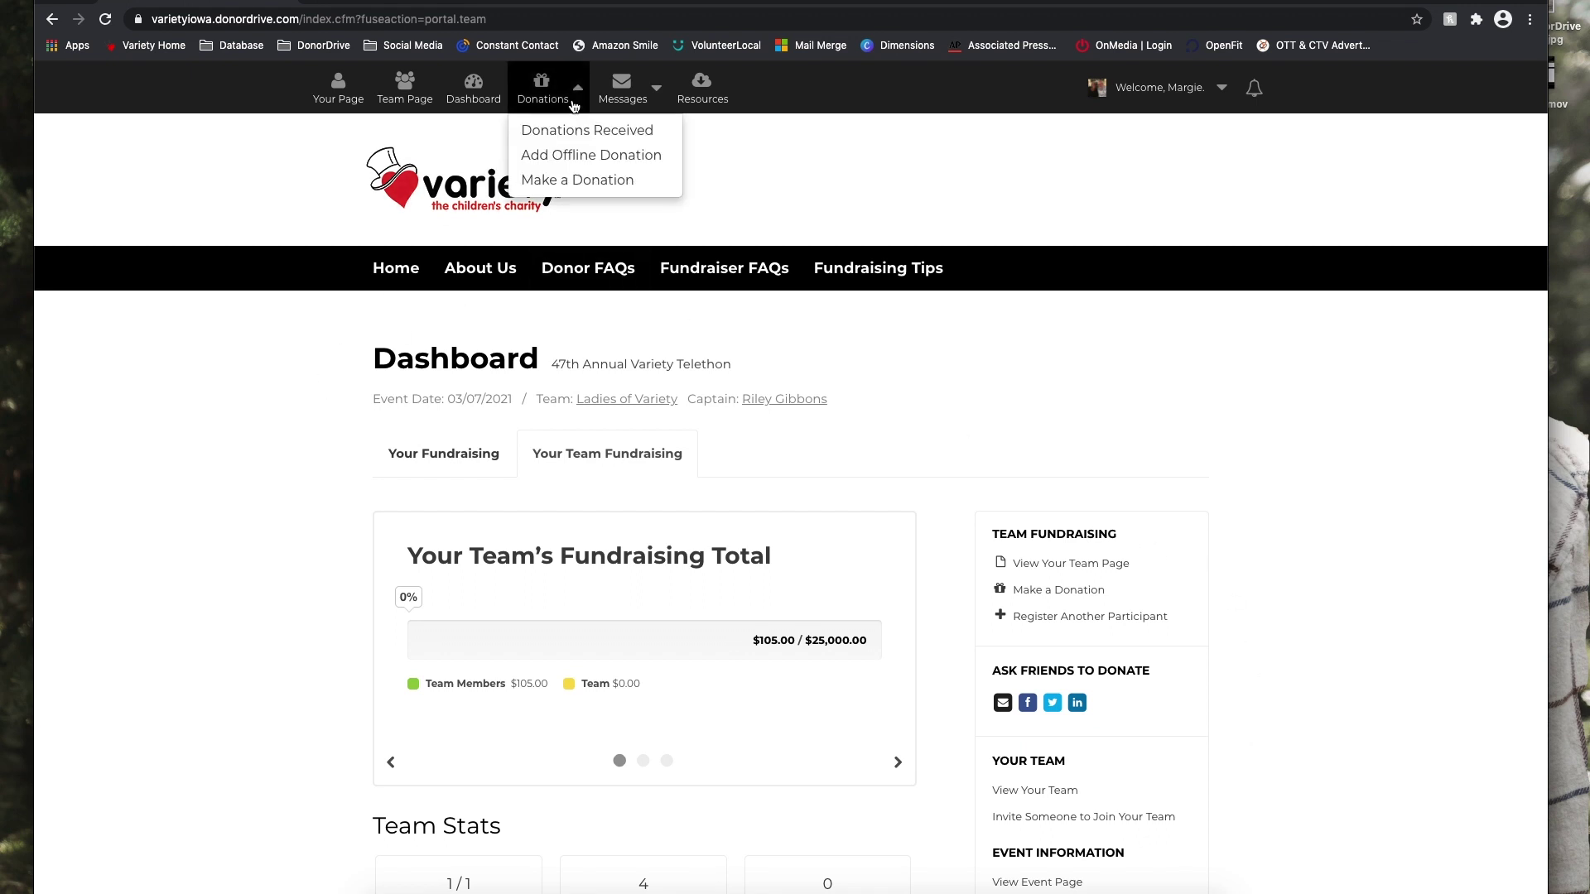
{"action": "scroll", "coordinate": [553, 95], "scroll_direction": "down", "scroll_amount": 1}
{"action": "left_click", "coordinate": [553, 95]}
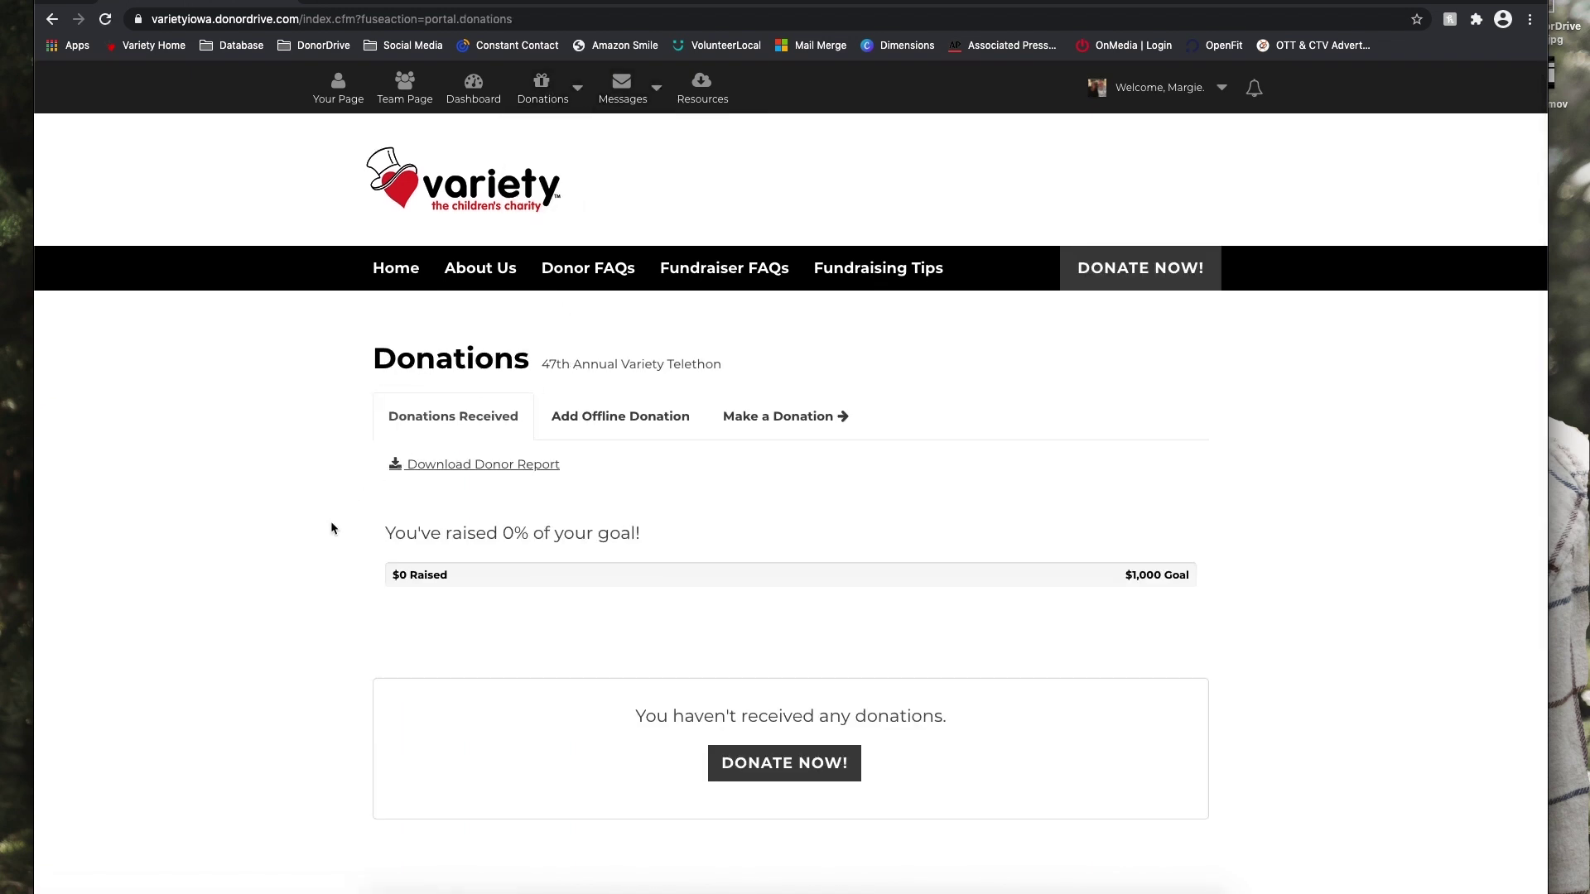
Review the empty Donations Received list against the $1,000 goal, then open Add Offline Donation.
{"action": "scroll", "coordinate": [344, 534], "scroll_direction": "down", "scroll_amount": 2}
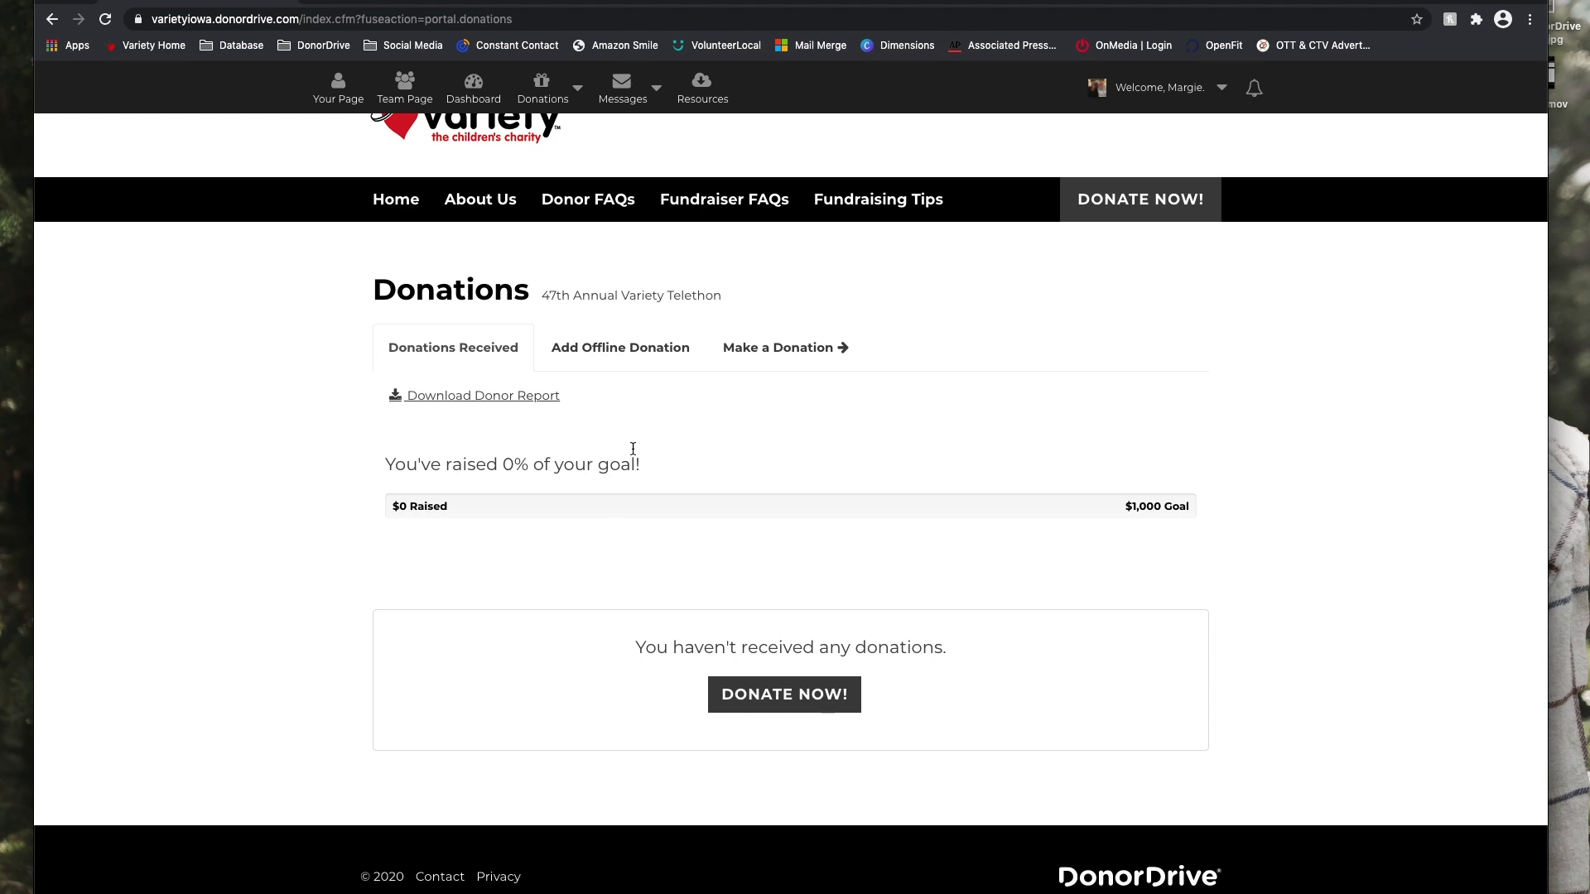
{"action": "left_click", "coordinate": [614, 355]}
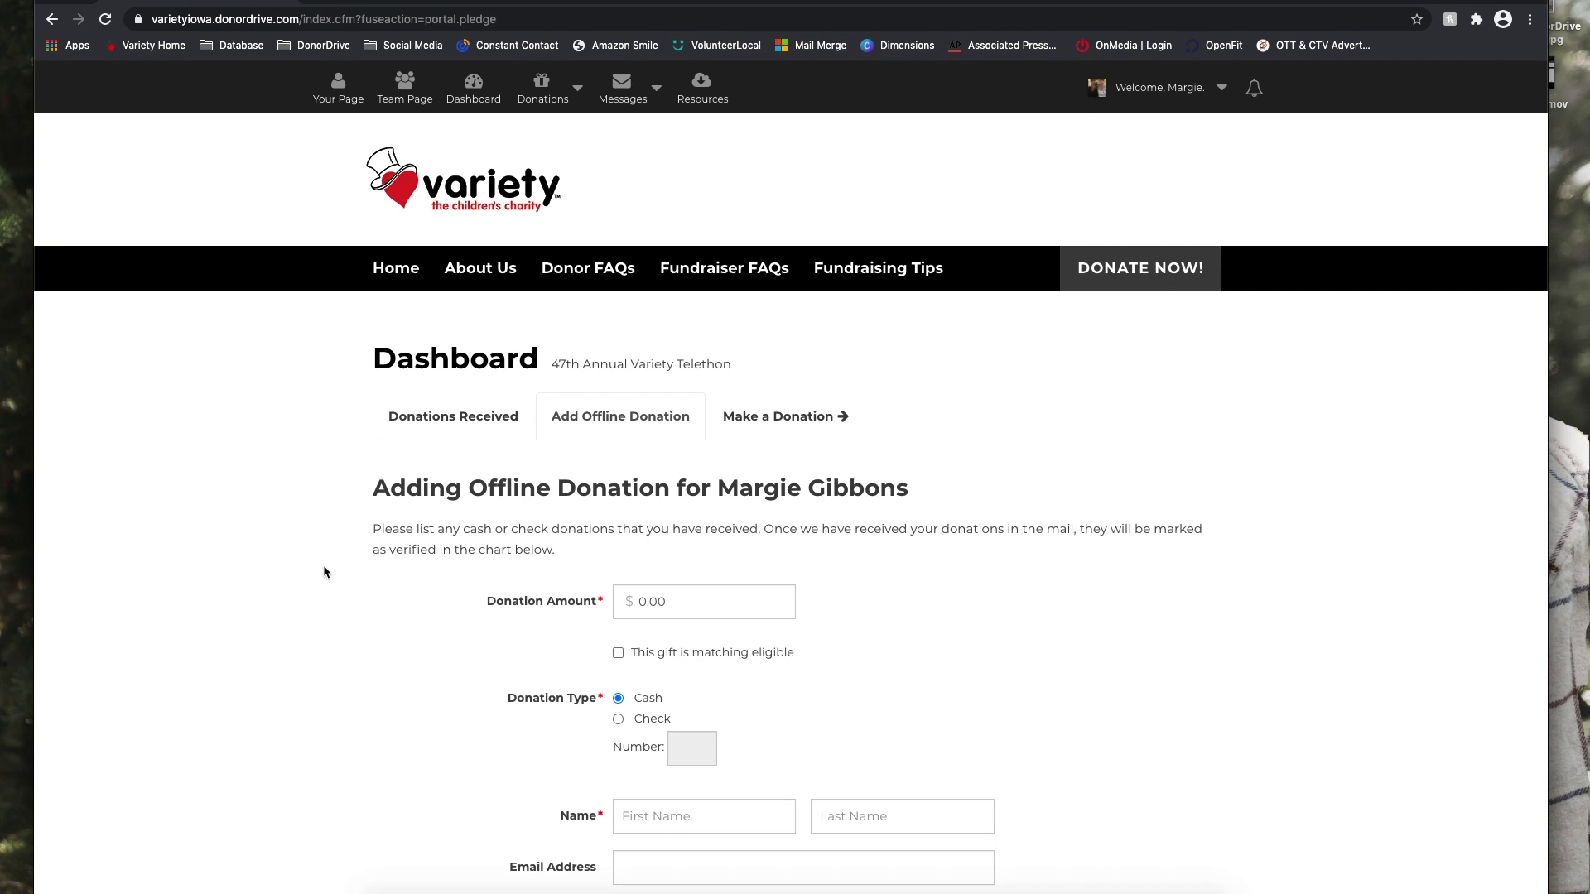
{"action": "scroll", "coordinate": [316, 570], "scroll_direction": "down", "scroll_amount": 1}
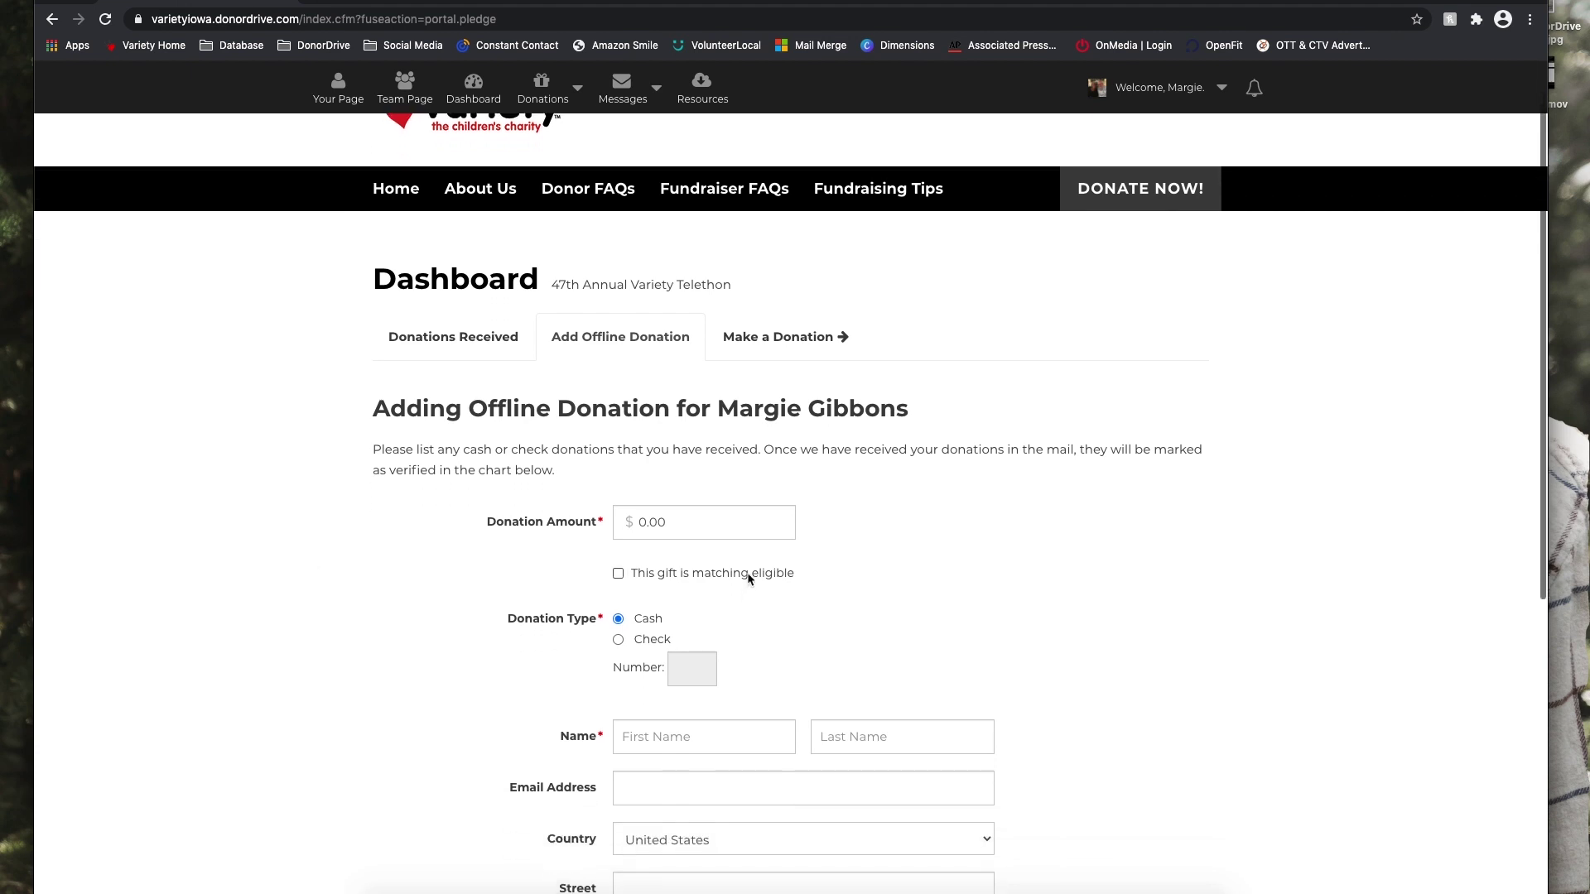
{"action": "left_click", "coordinate": [732, 525]}
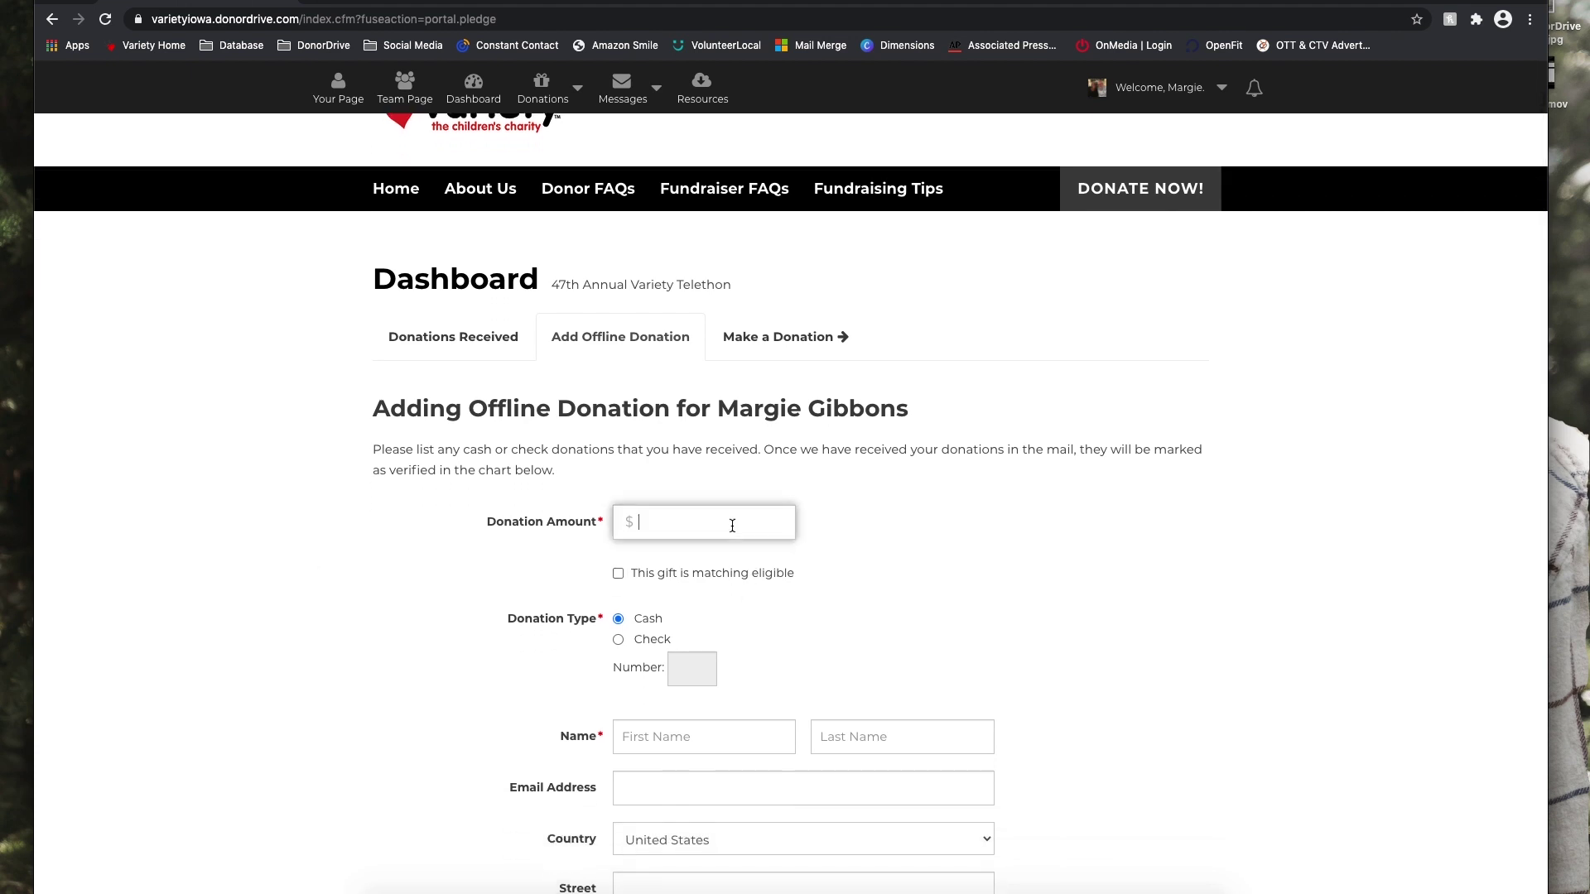
{"action": "left_click", "coordinate": [985, 588]}
{"action": "scroll", "coordinate": [989, 584], "scroll_direction": "down", "scroll_amount": 2}
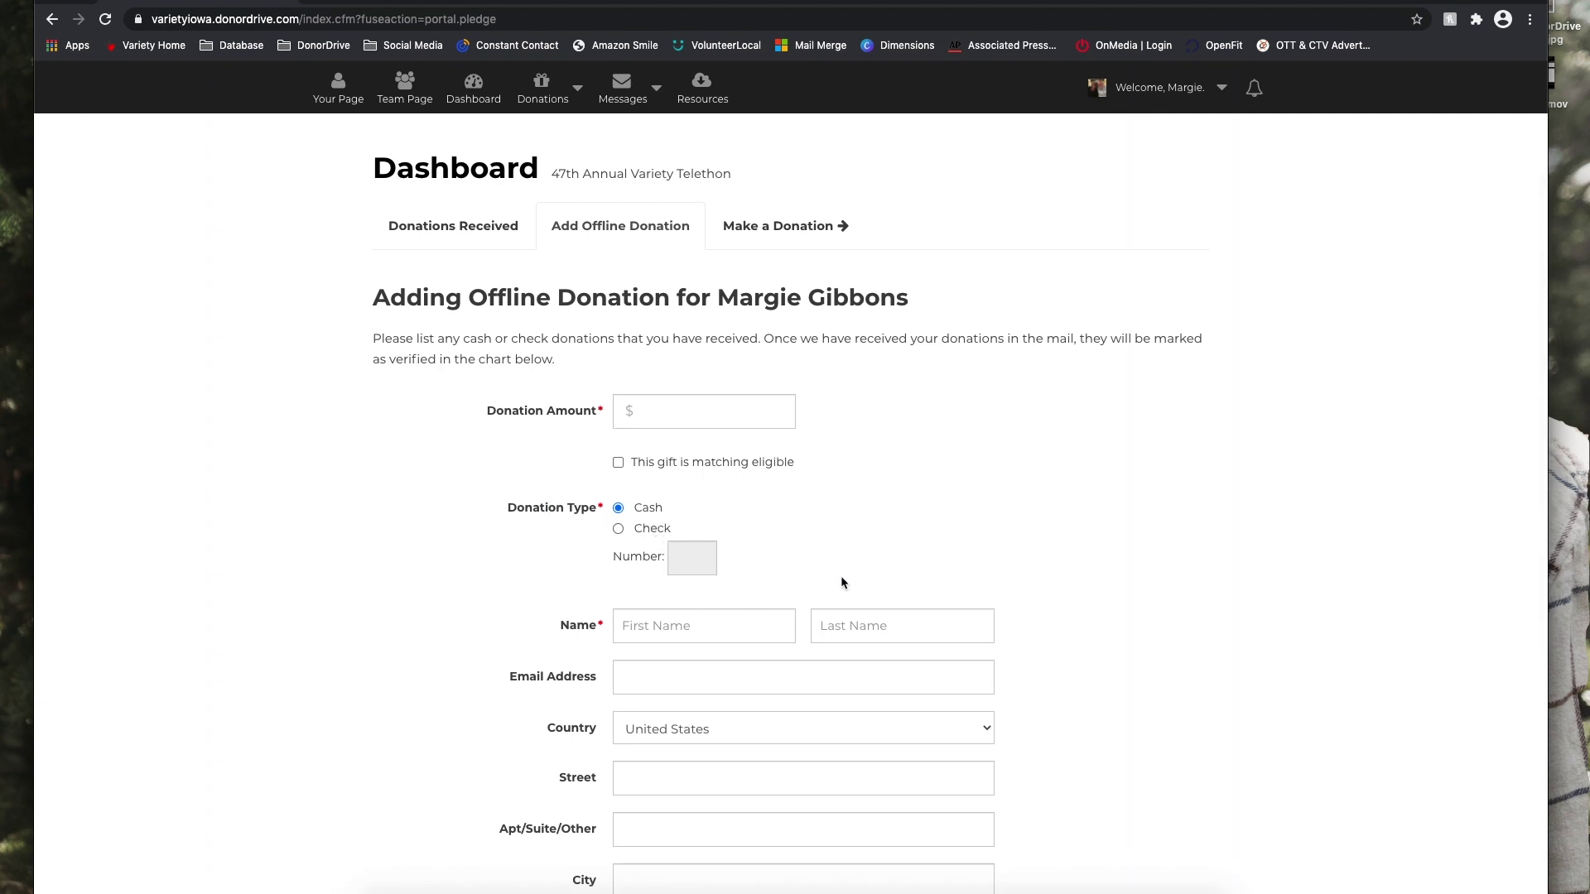
{"action": "scroll", "coordinate": [977, 645], "scroll_direction": "down", "scroll_amount": 4}
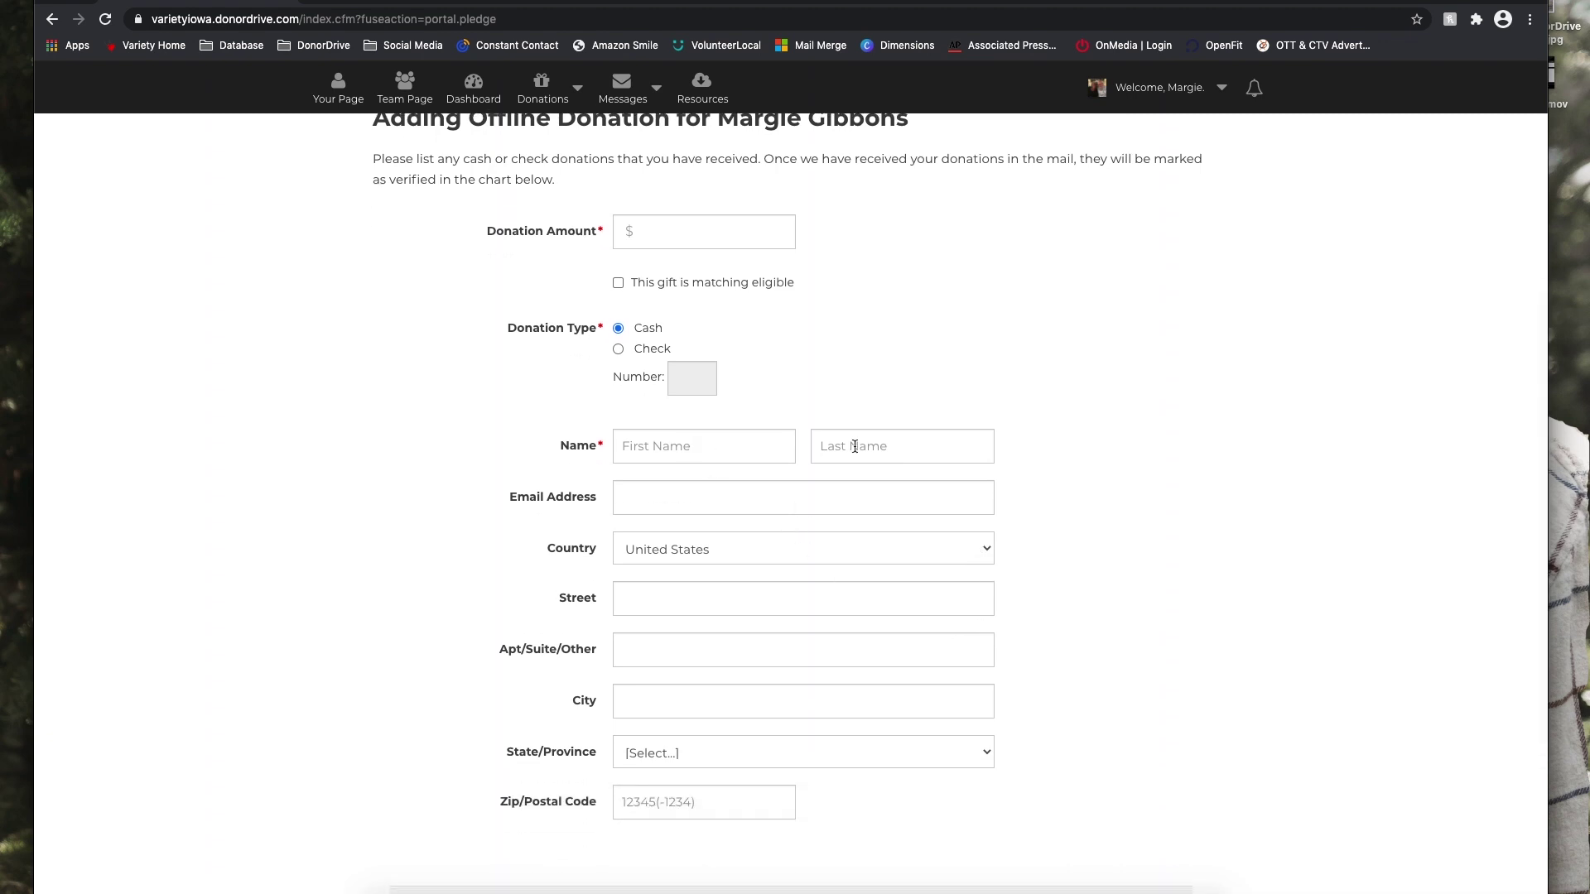
{"action": "scroll", "coordinate": [727, 693], "scroll_direction": "up", "scroll_amount": 1}
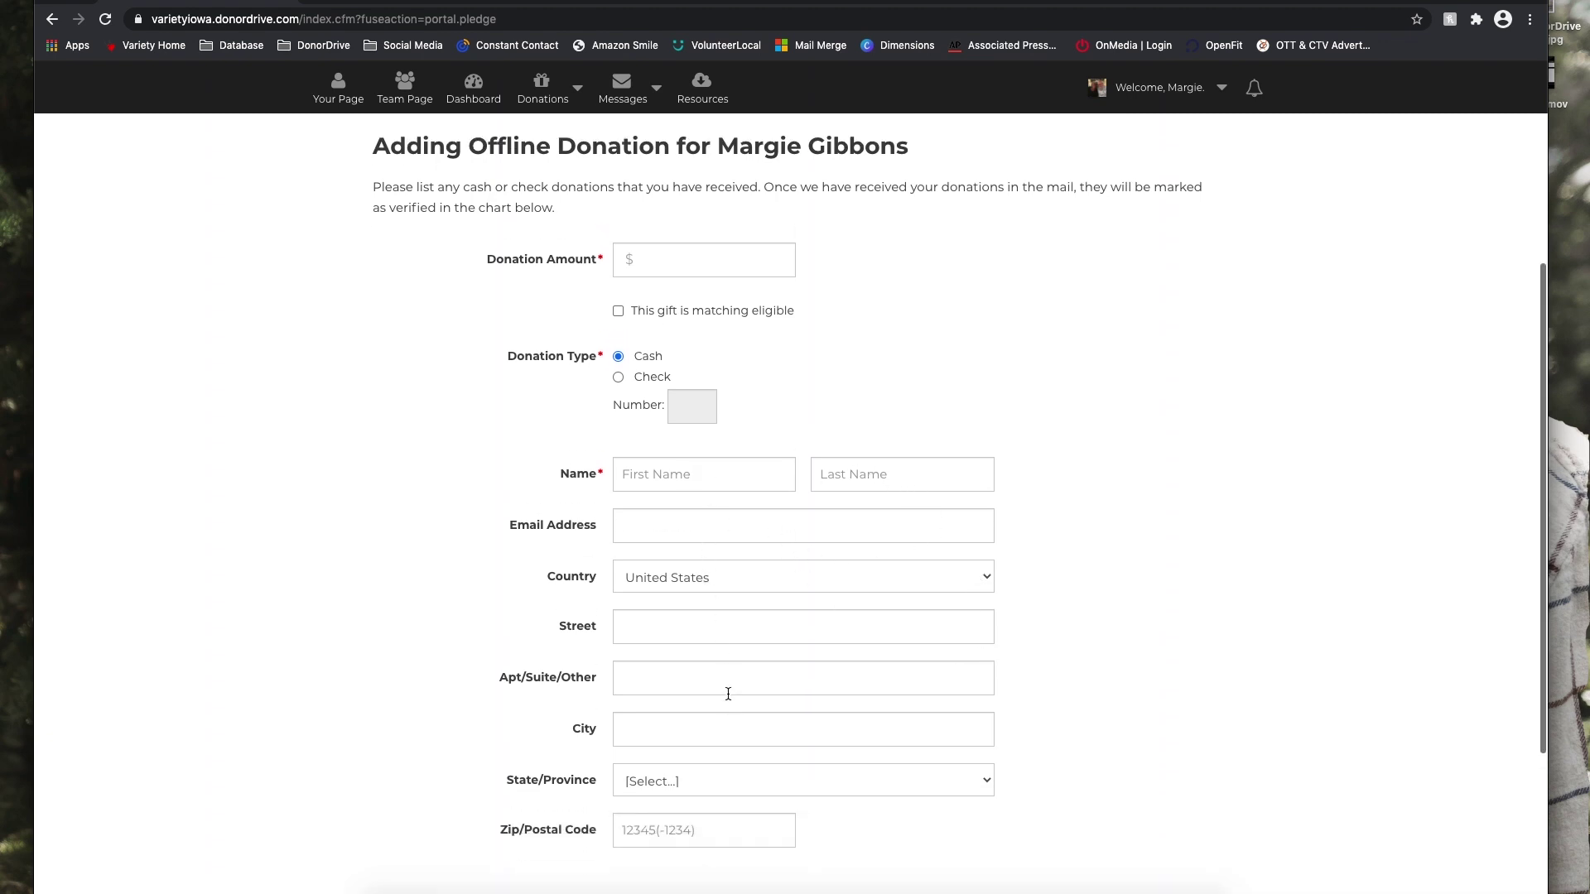
{"action": "scroll", "coordinate": [727, 692], "scroll_direction": "down", "scroll_amount": 3}
{"action": "scroll", "coordinate": [747, 702], "scroll_direction": "down", "scroll_amount": 1}
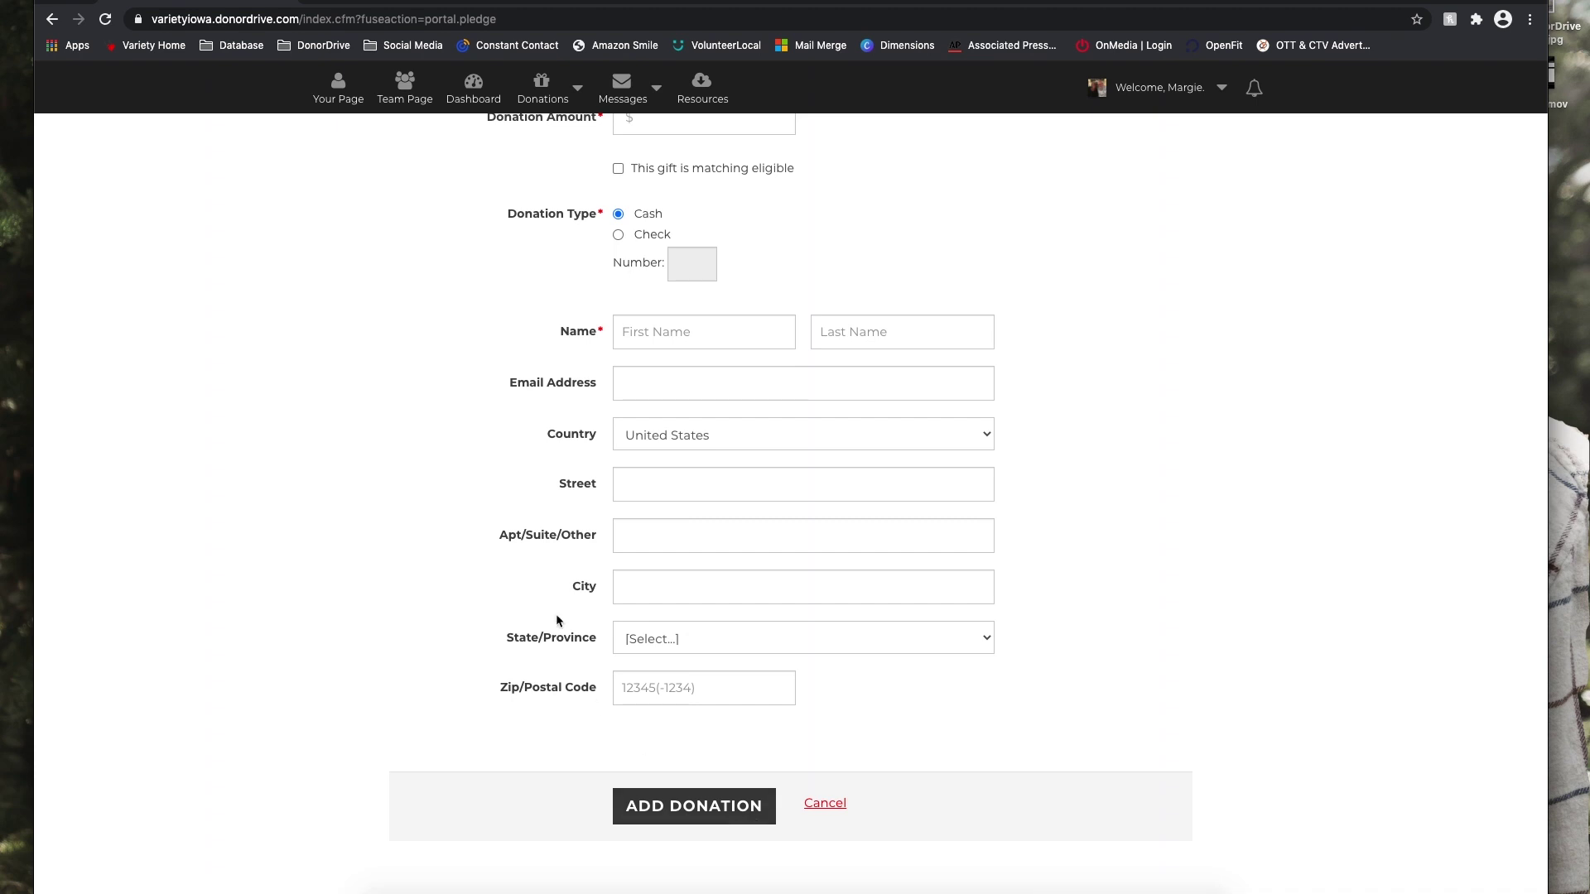
{"action": "scroll", "coordinate": [555, 620], "scroll_direction": "up", "scroll_amount": 5}
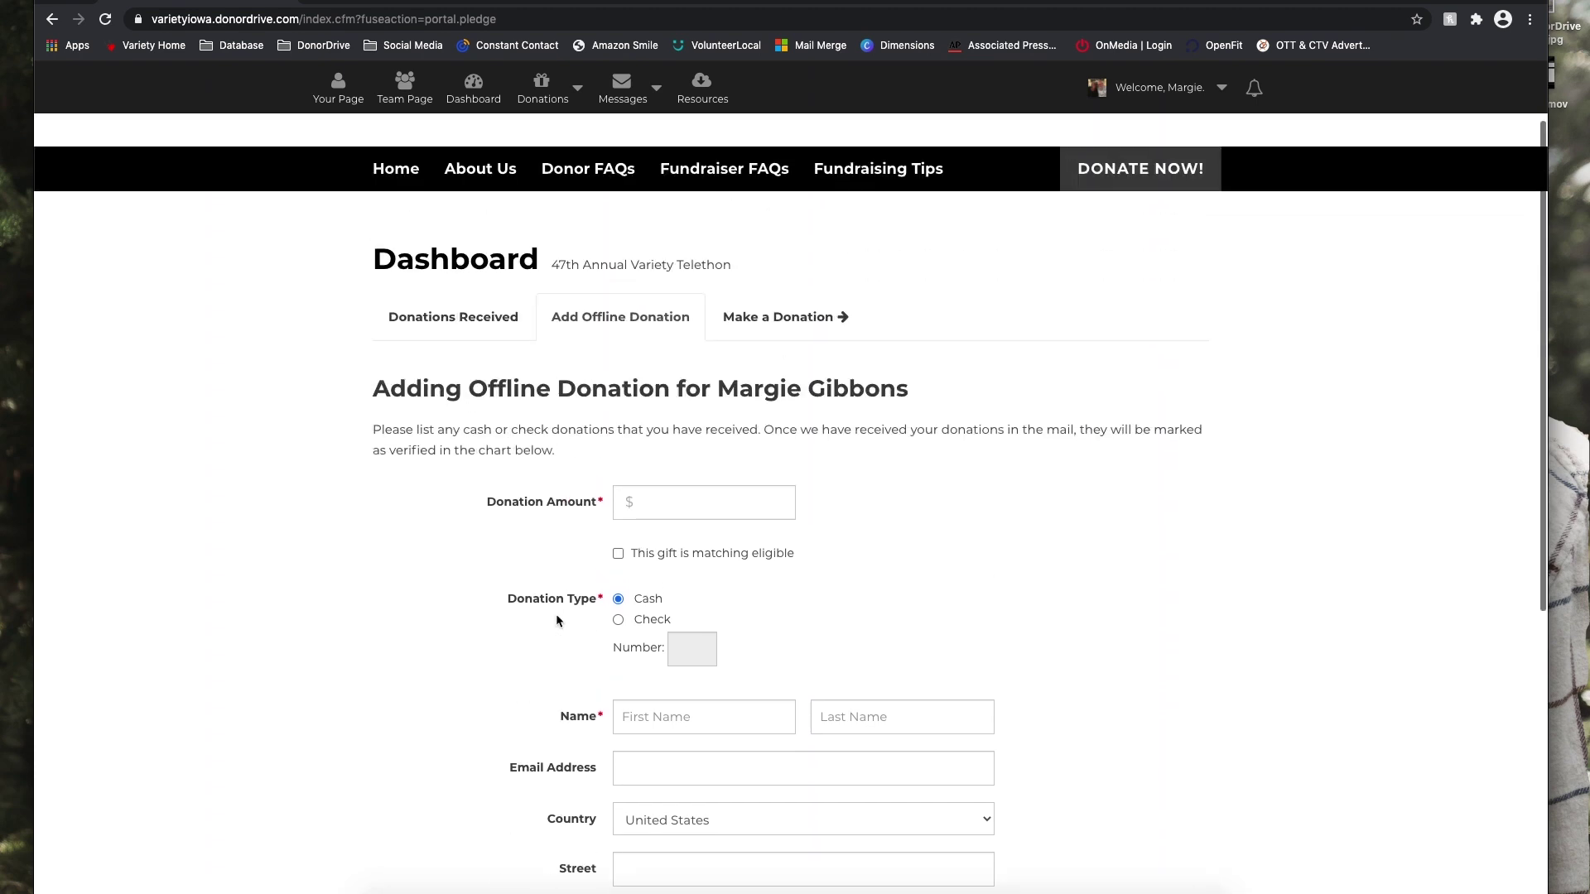
{"action": "scroll", "coordinate": [557, 619], "scroll_direction": "up", "scroll_amount": 1}
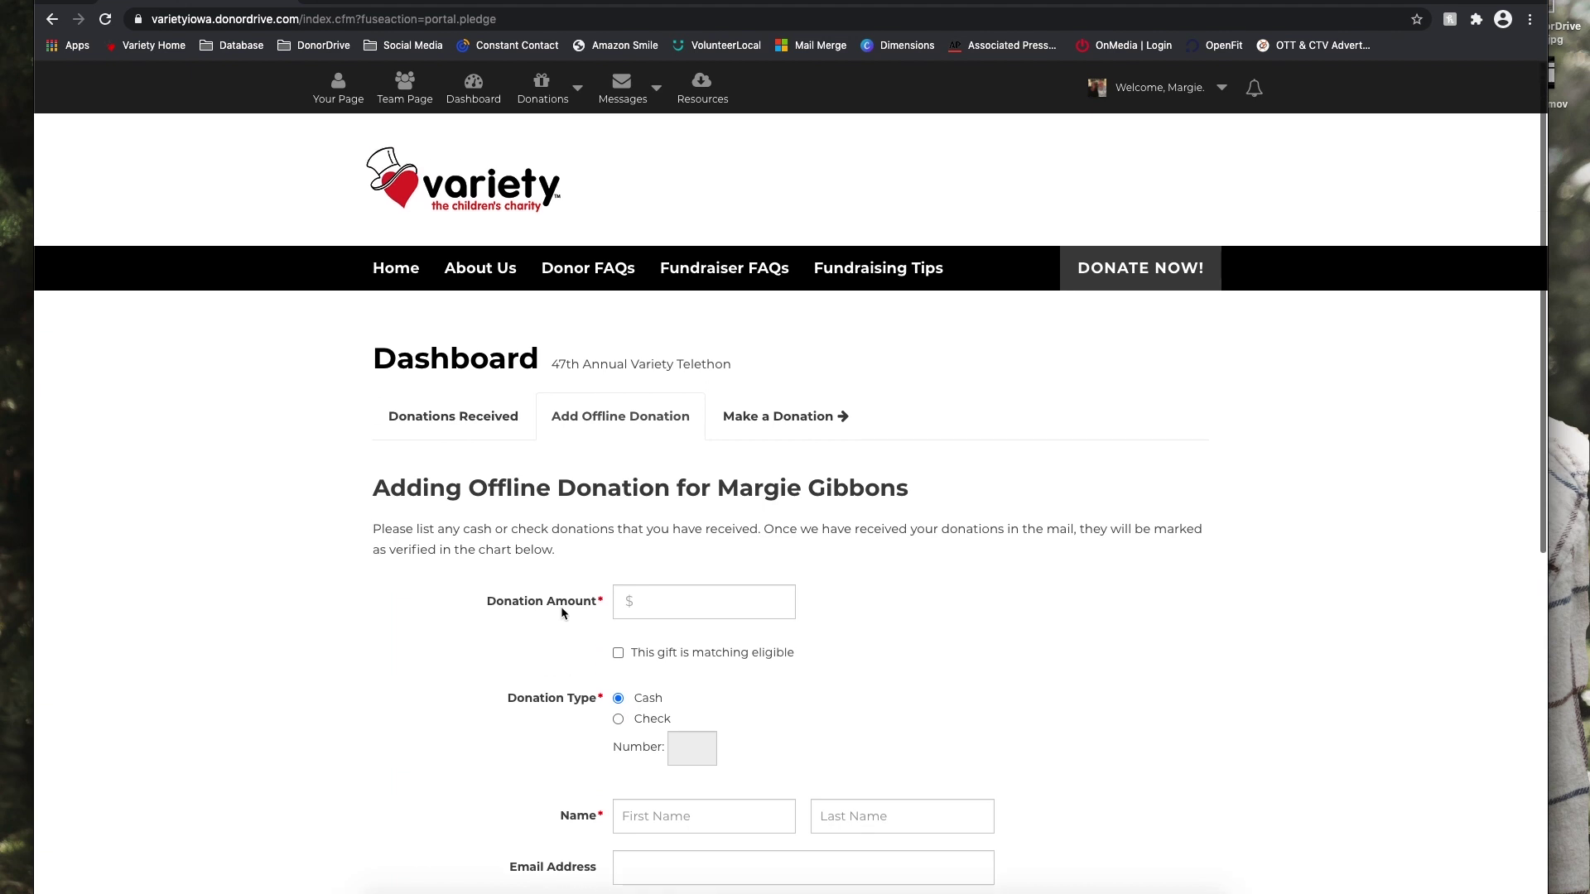
{"action": "left_click", "coordinate": [778, 416]}
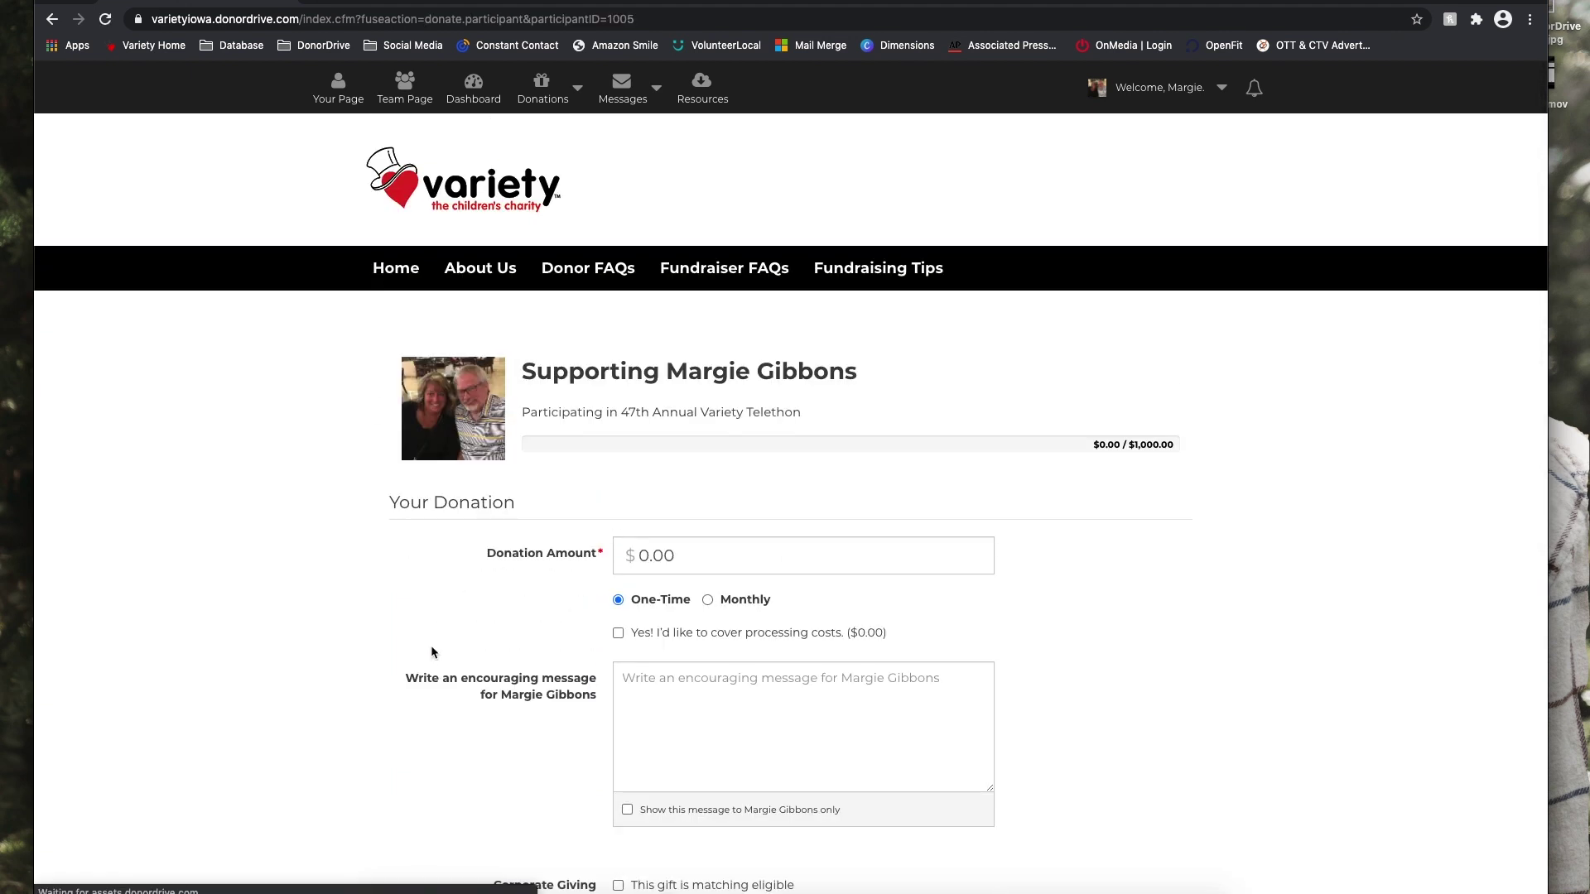
Look over the Make a Donation form, then move on to the Messages page.
{"action": "scroll", "coordinate": [437, 658], "scroll_direction": "down", "scroll_amount": 2}
{"action": "scroll", "coordinate": [717, 611], "scroll_direction": "down", "scroll_amount": 4}
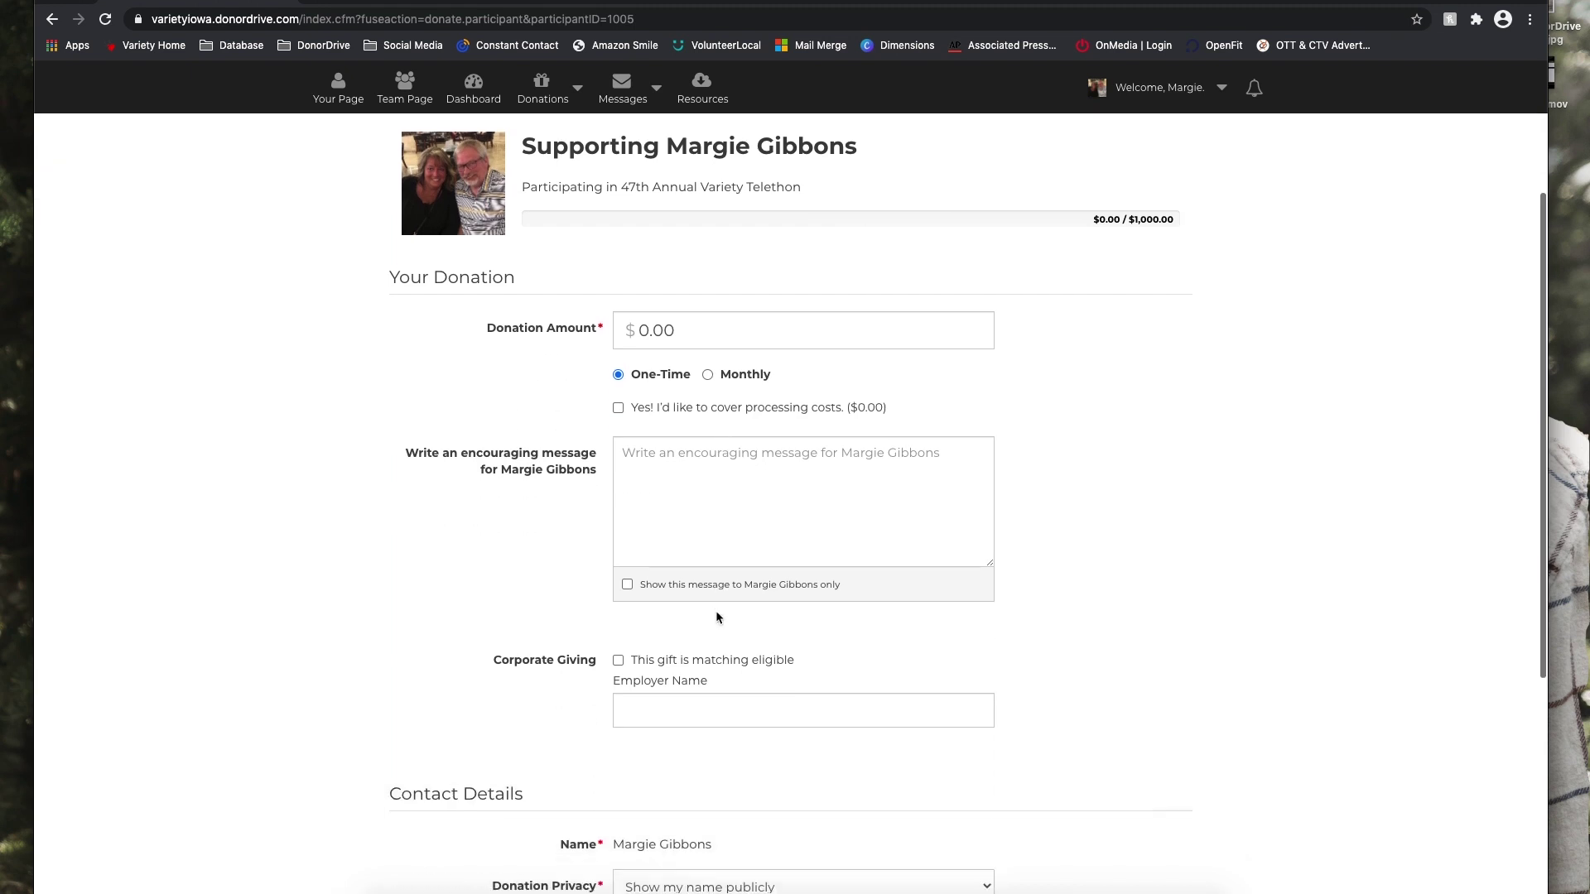
{"action": "scroll", "coordinate": [717, 620], "scroll_direction": "down", "scroll_amount": 3}
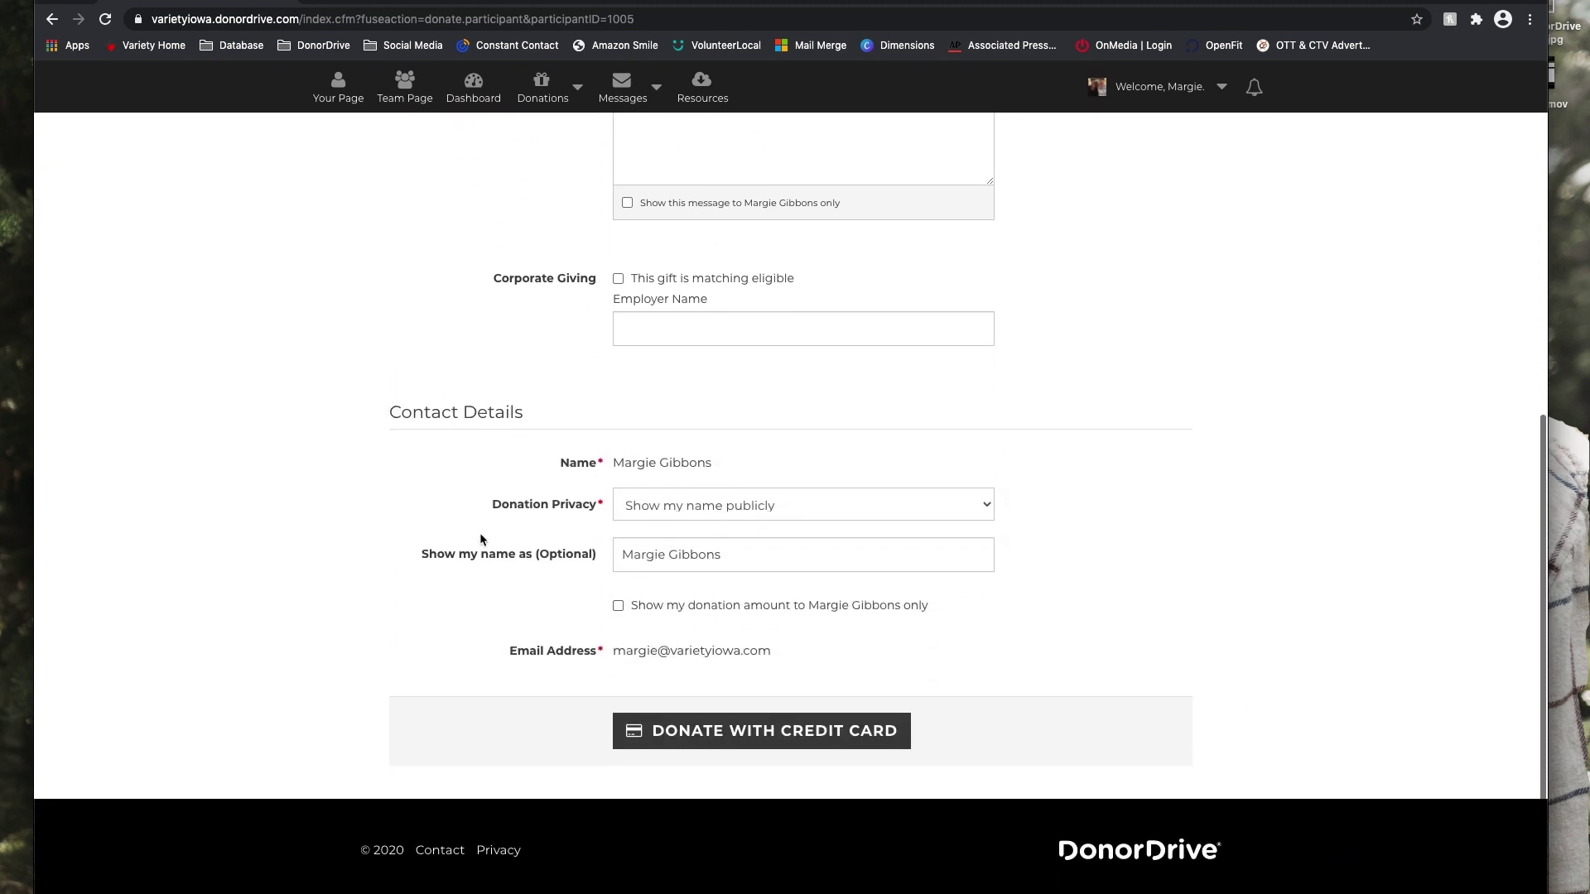
{"action": "scroll", "coordinate": [476, 563], "scroll_direction": "up", "scroll_amount": 6}
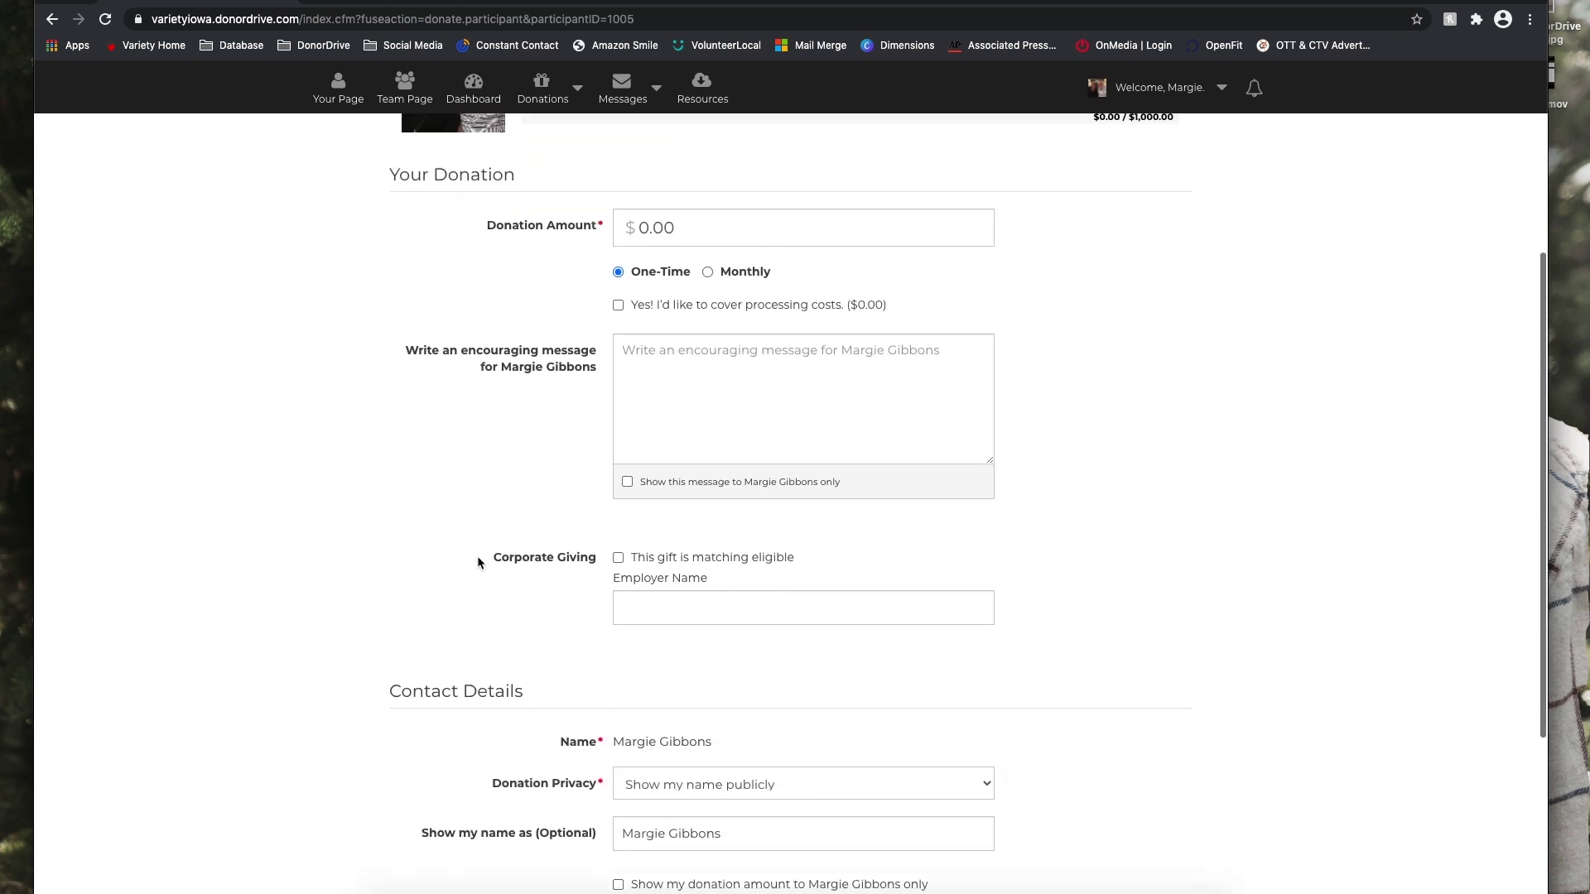
{"action": "scroll", "coordinate": [484, 563], "scroll_direction": "up", "scroll_amount": 2}
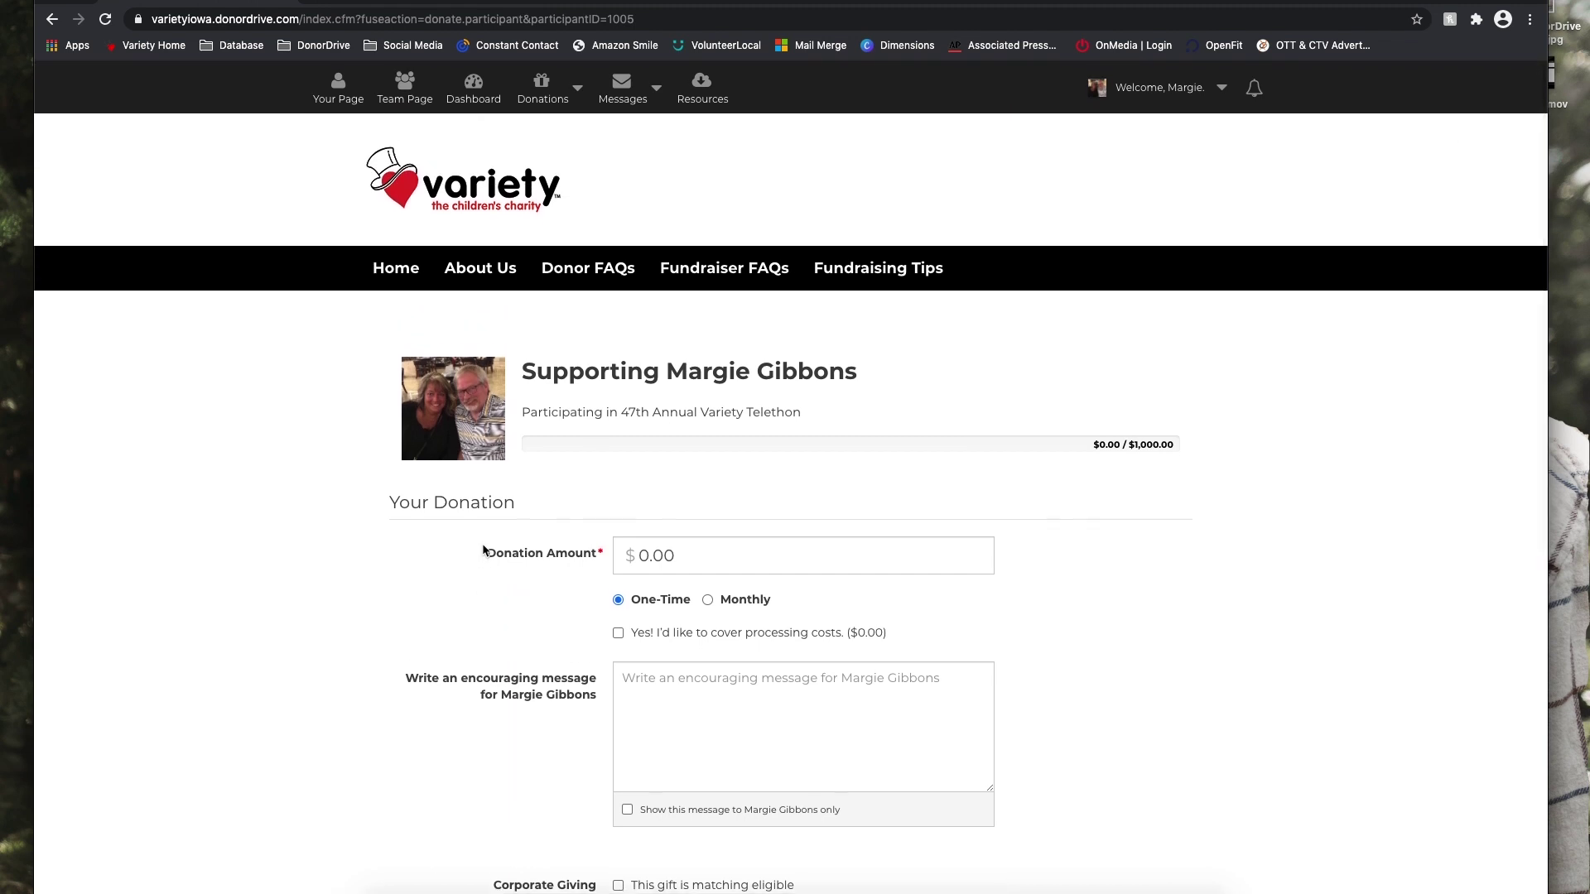
{"action": "left_click", "coordinate": [623, 83]}
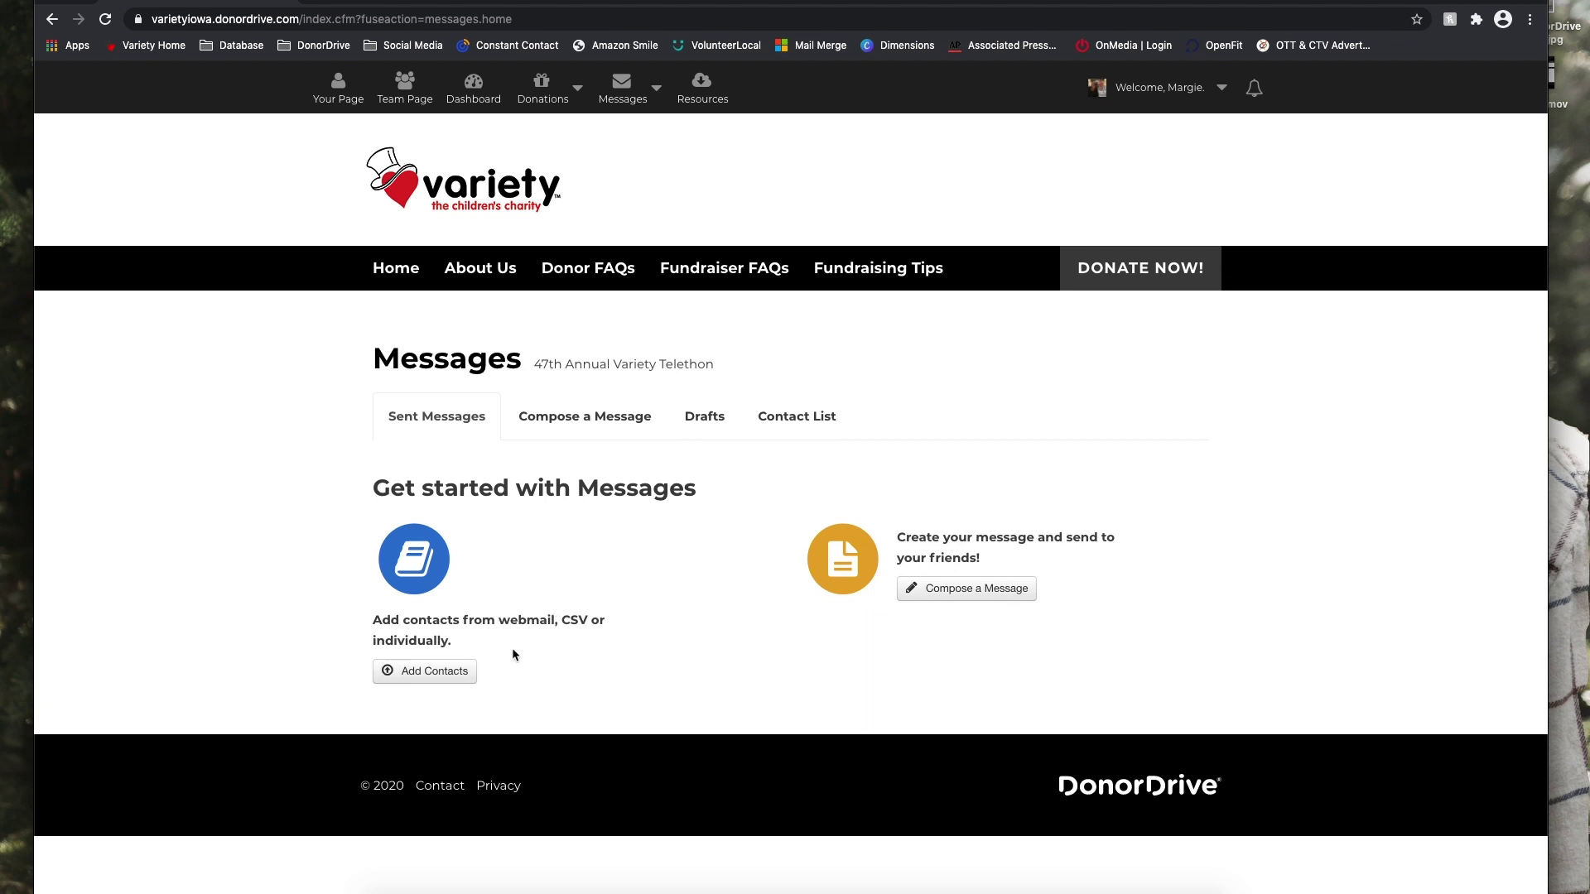
Start a new message with Compose a Message.
{"action": "left_click", "coordinate": [602, 416]}
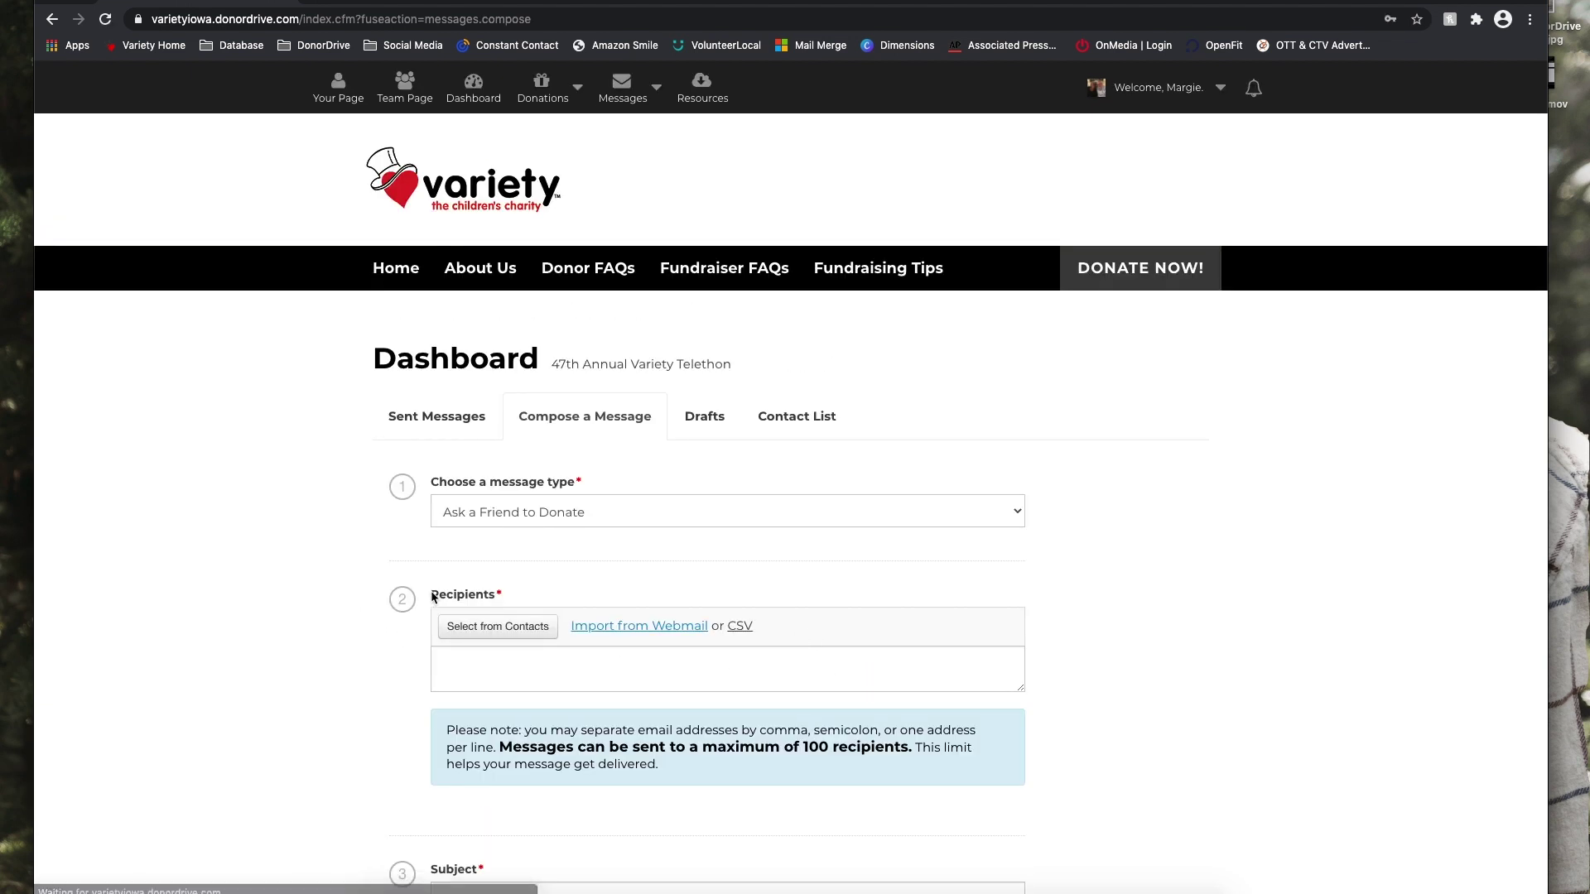
Change the message type to Fundraising Update, loading its subject and template text.
{"action": "left_click", "coordinate": [540, 513]}
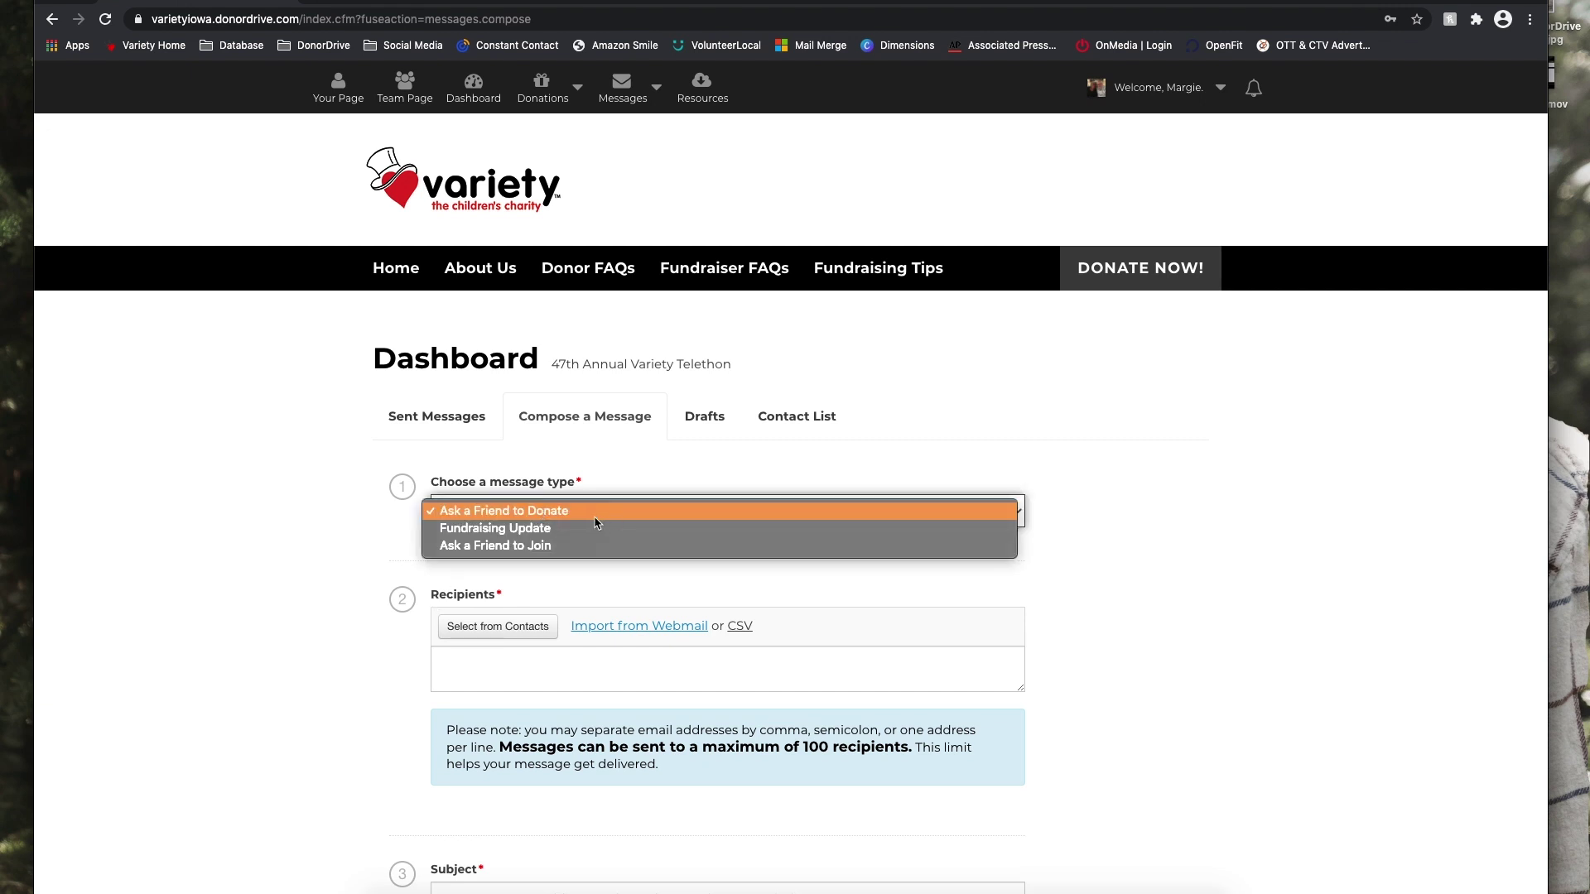
{"action": "left_click", "coordinate": [593, 517]}
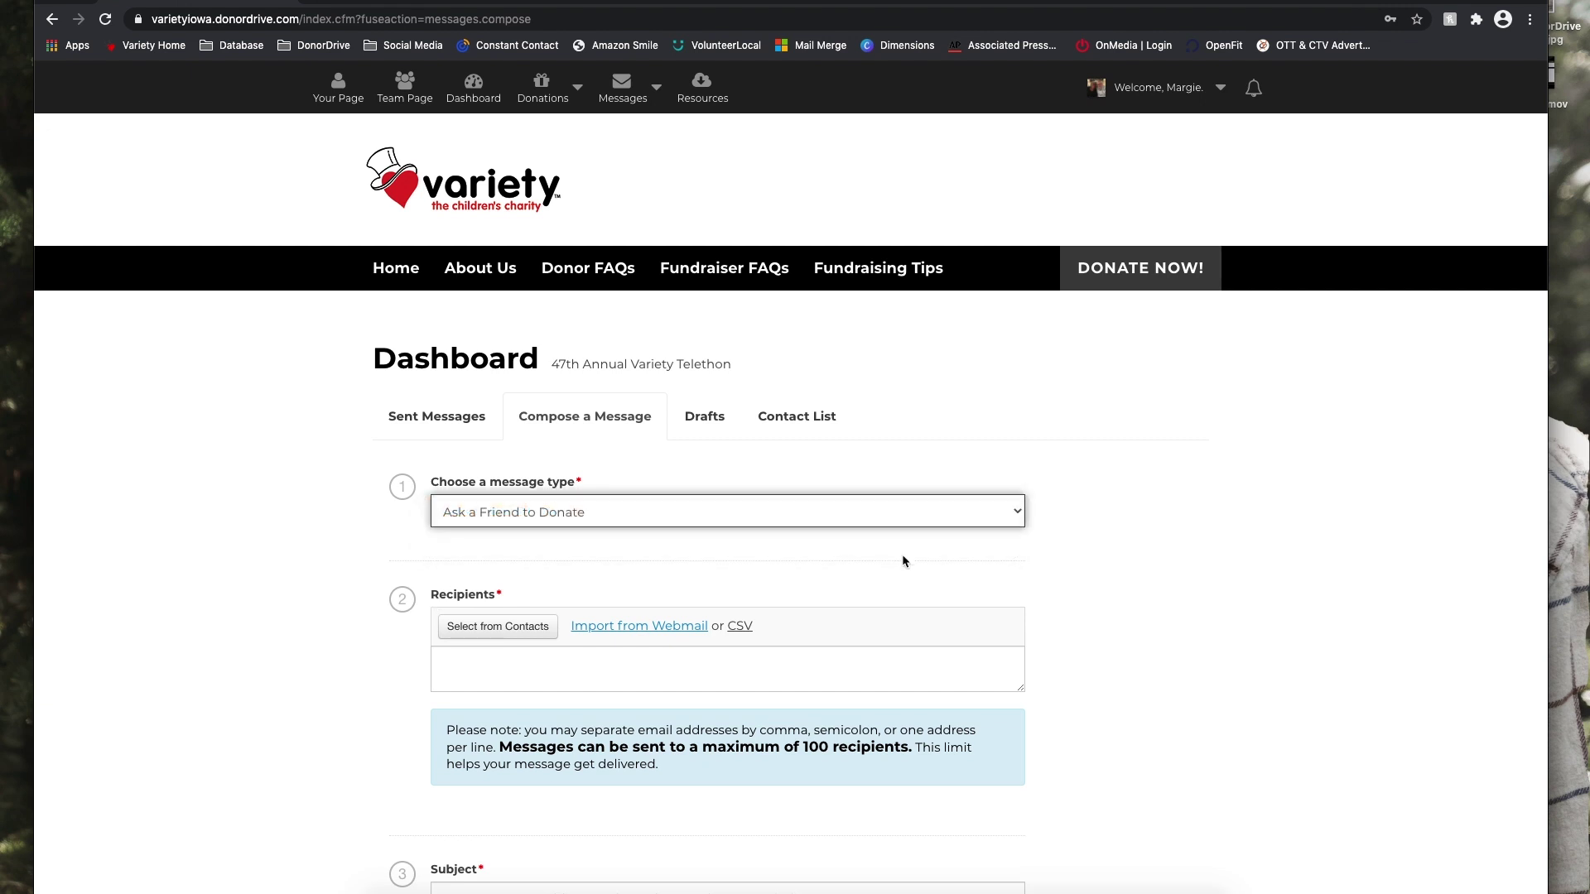
{"action": "scroll", "coordinate": [768, 591], "scroll_direction": "down", "scroll_amount": 4}
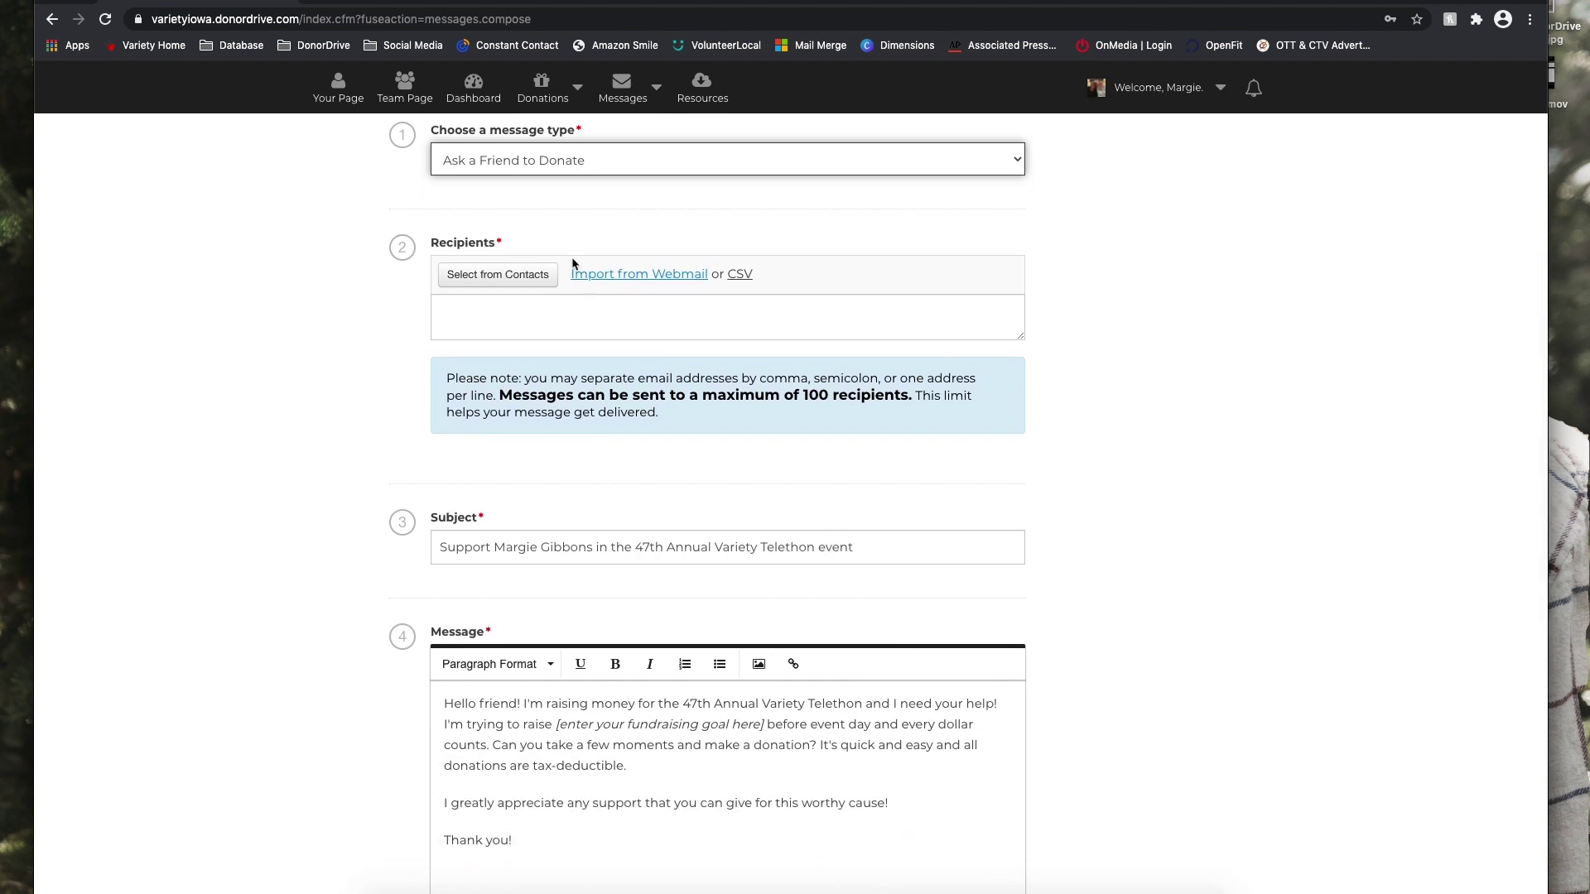
{"action": "left_click", "coordinate": [545, 171]}
{"action": "left_click", "coordinate": [545, 174]}
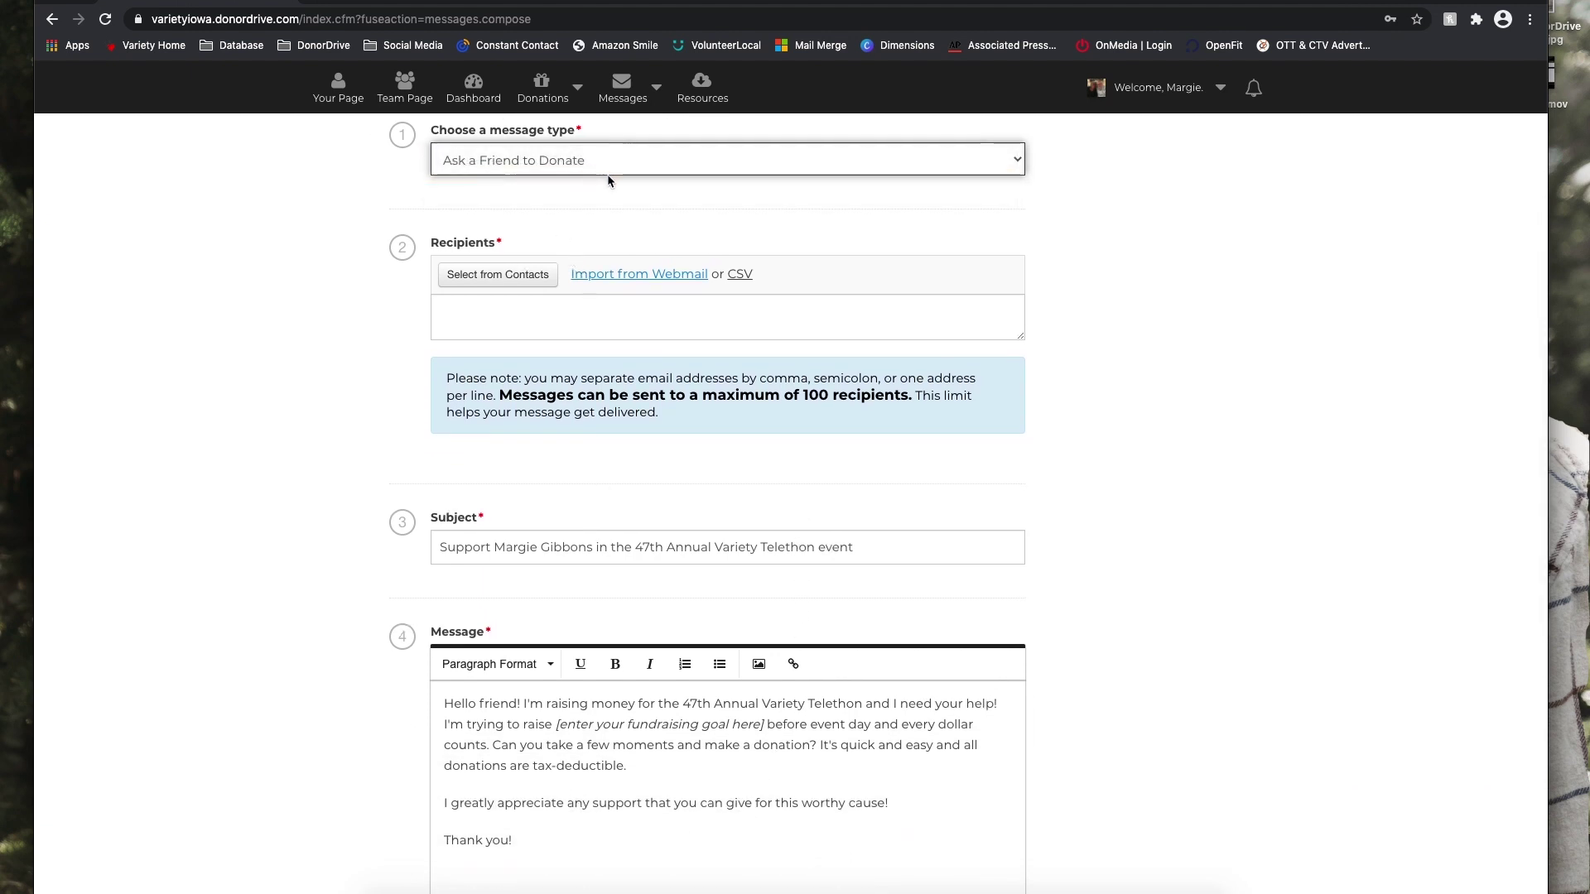
{"action": "scroll", "coordinate": [604, 712], "scroll_direction": "down", "scroll_amount": 1}
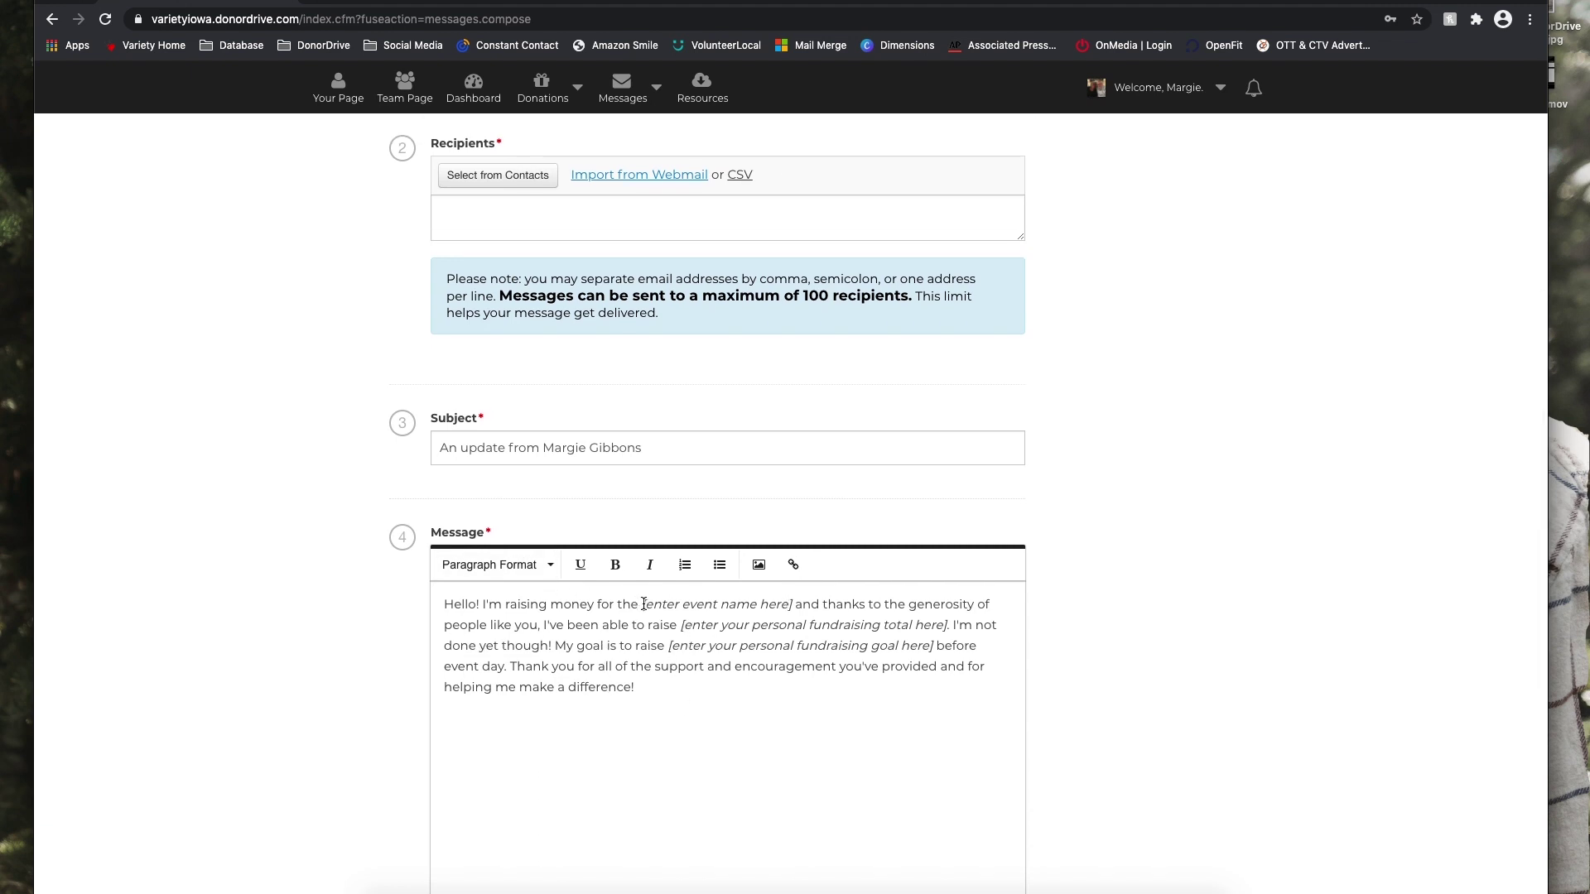
Highlight the bracketed event name placeholder in the template, then review the message text.
{"action": "left_click", "coordinate": [701, 607], "text": "shift"}
{"action": "left_click", "coordinate": [706, 606]}
{"action": "left_click_drag", "start_coordinate": [644, 605], "coordinate": [785, 602]}
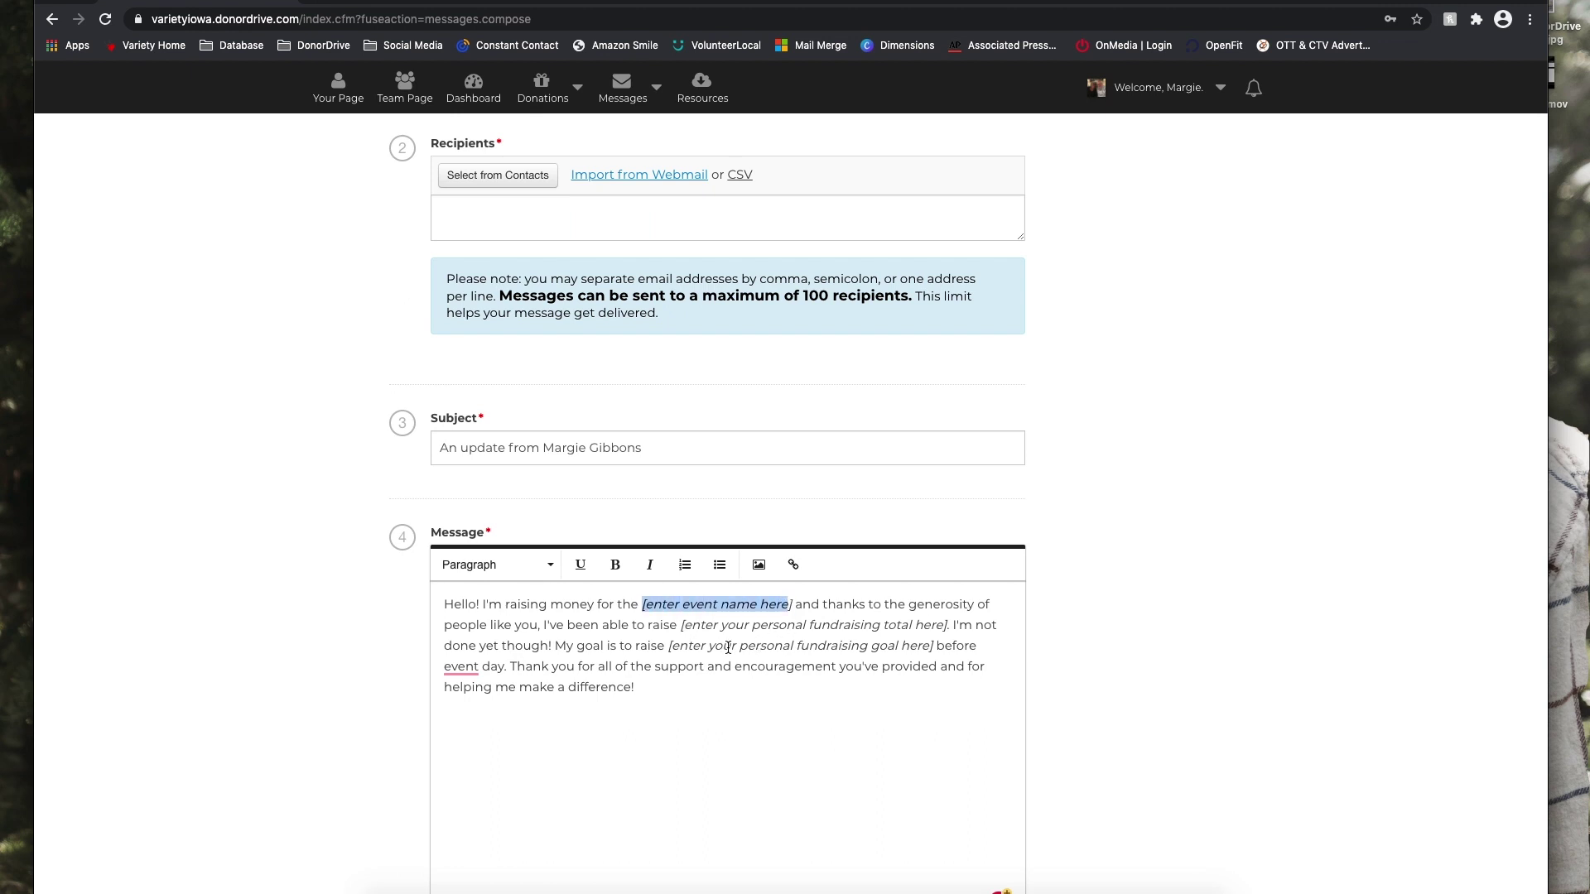
{"action": "left_click", "coordinate": [702, 644]}
{"action": "scroll", "coordinate": [701, 642], "scroll_direction": "down", "scroll_amount": 1}
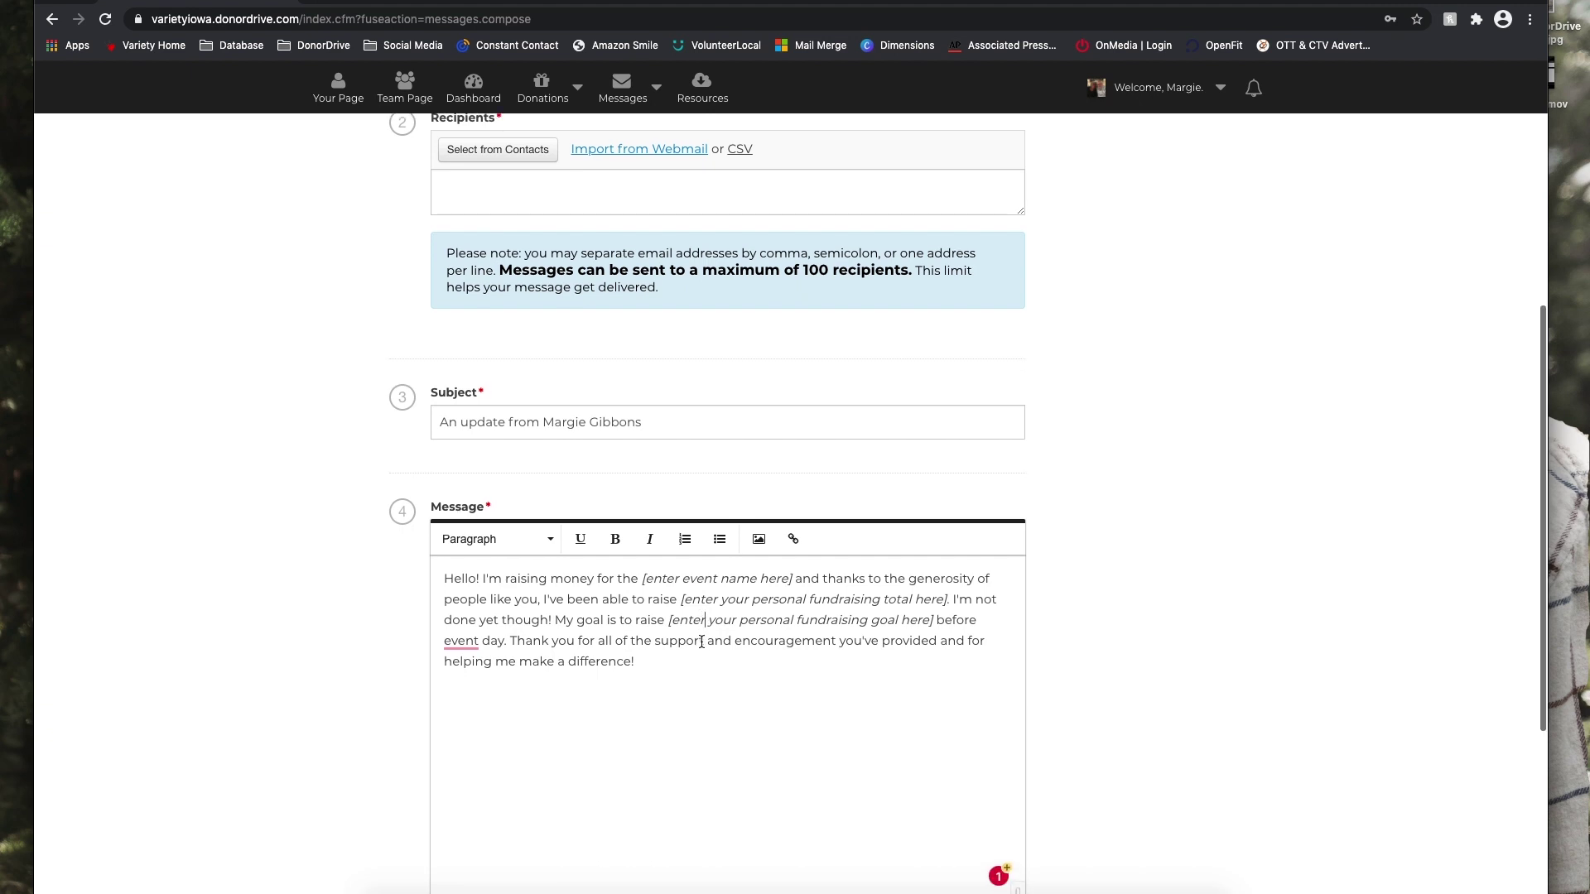
{"action": "scroll", "coordinate": [701, 642], "scroll_direction": "down", "scroll_amount": 5}
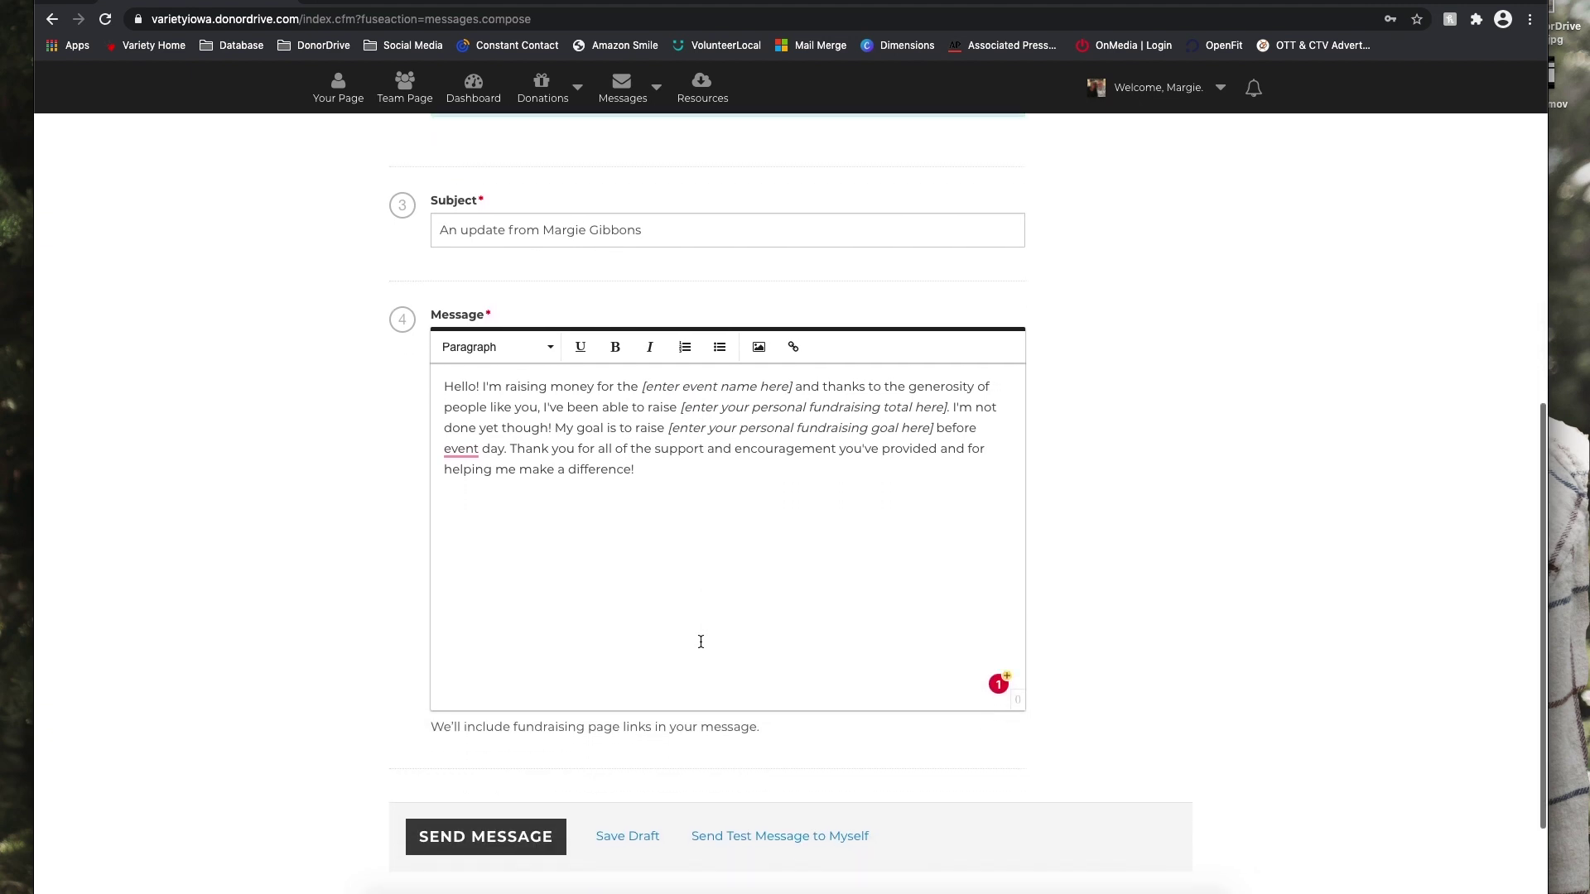
{"action": "scroll", "coordinate": [701, 642], "scroll_direction": "up", "scroll_amount": 12}
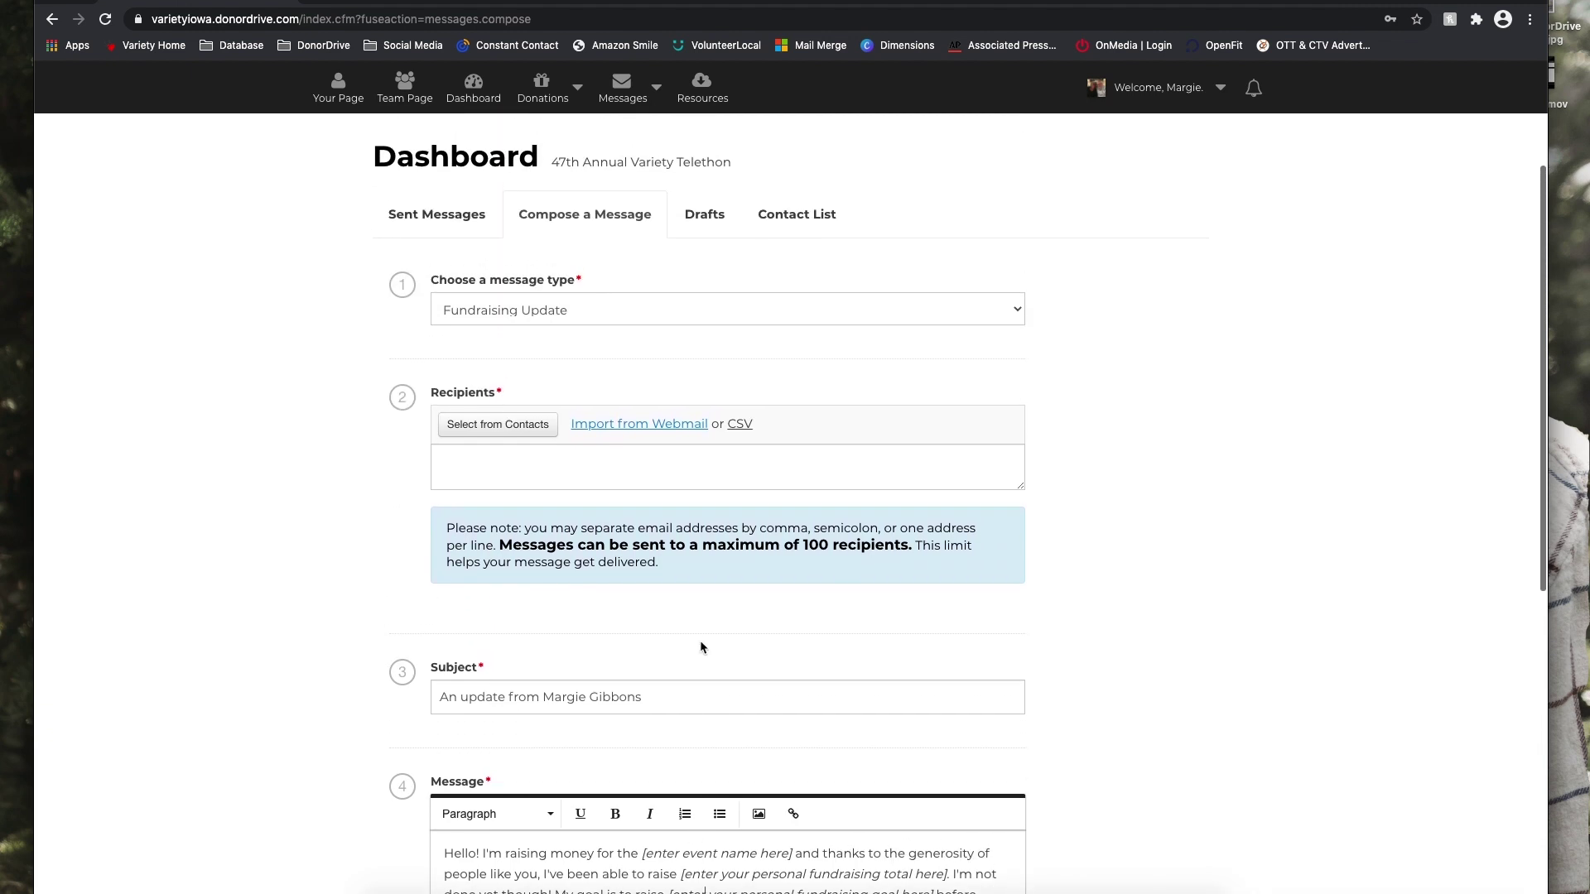
{"action": "scroll", "coordinate": [699, 640], "scroll_direction": "up", "scroll_amount": 3}
Switch the message type to Ask a Friend to Join and review the team invitation.
{"action": "left_click", "coordinate": [571, 439]}
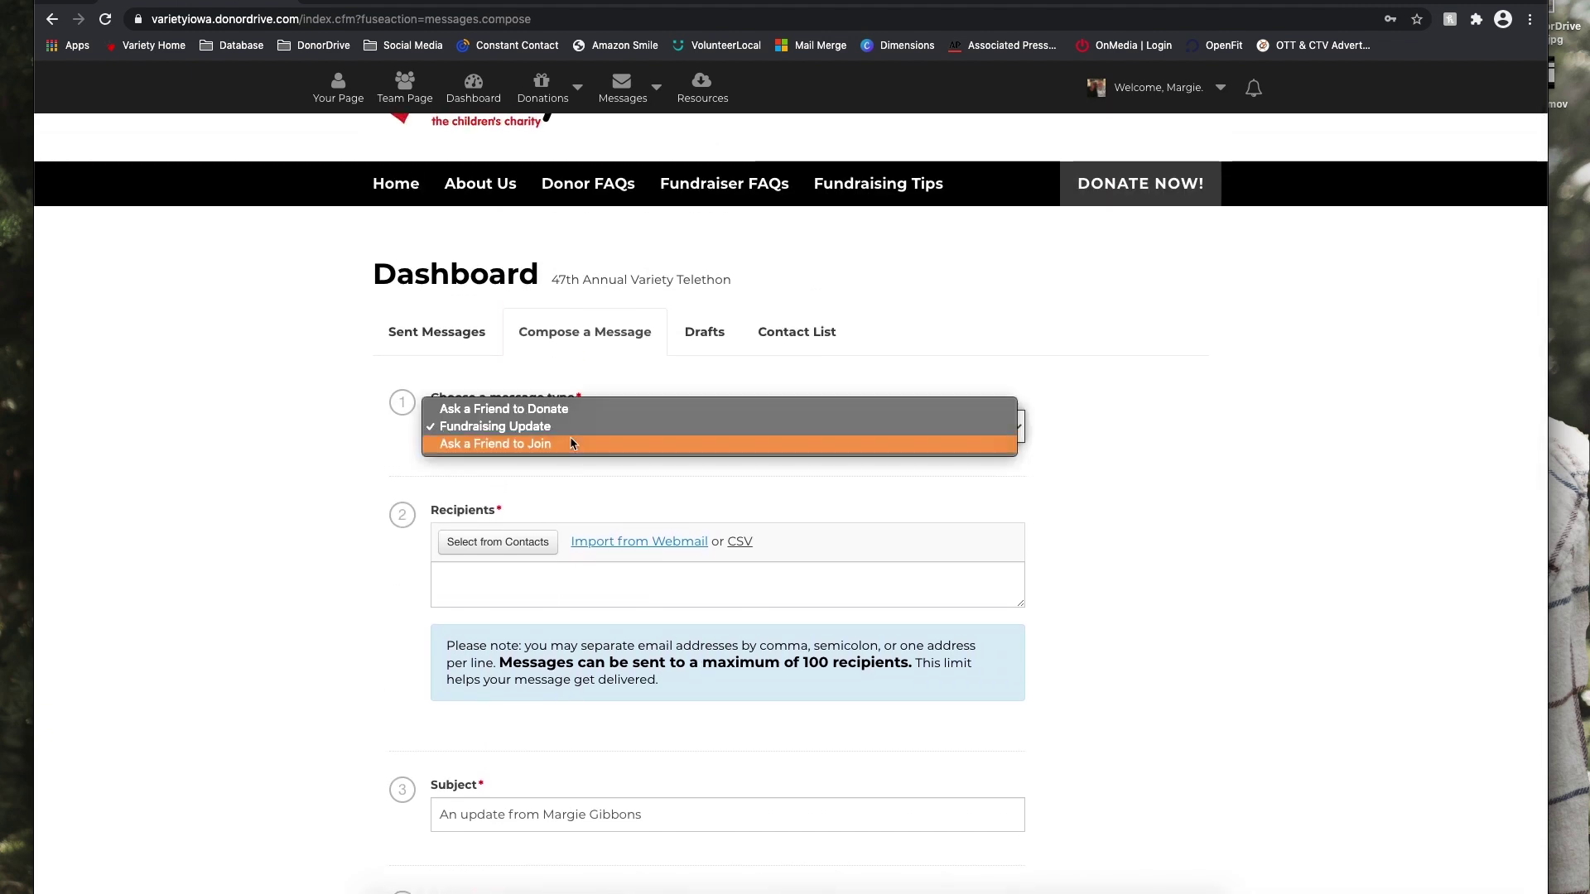
{"action": "left_click", "coordinate": [570, 443]}
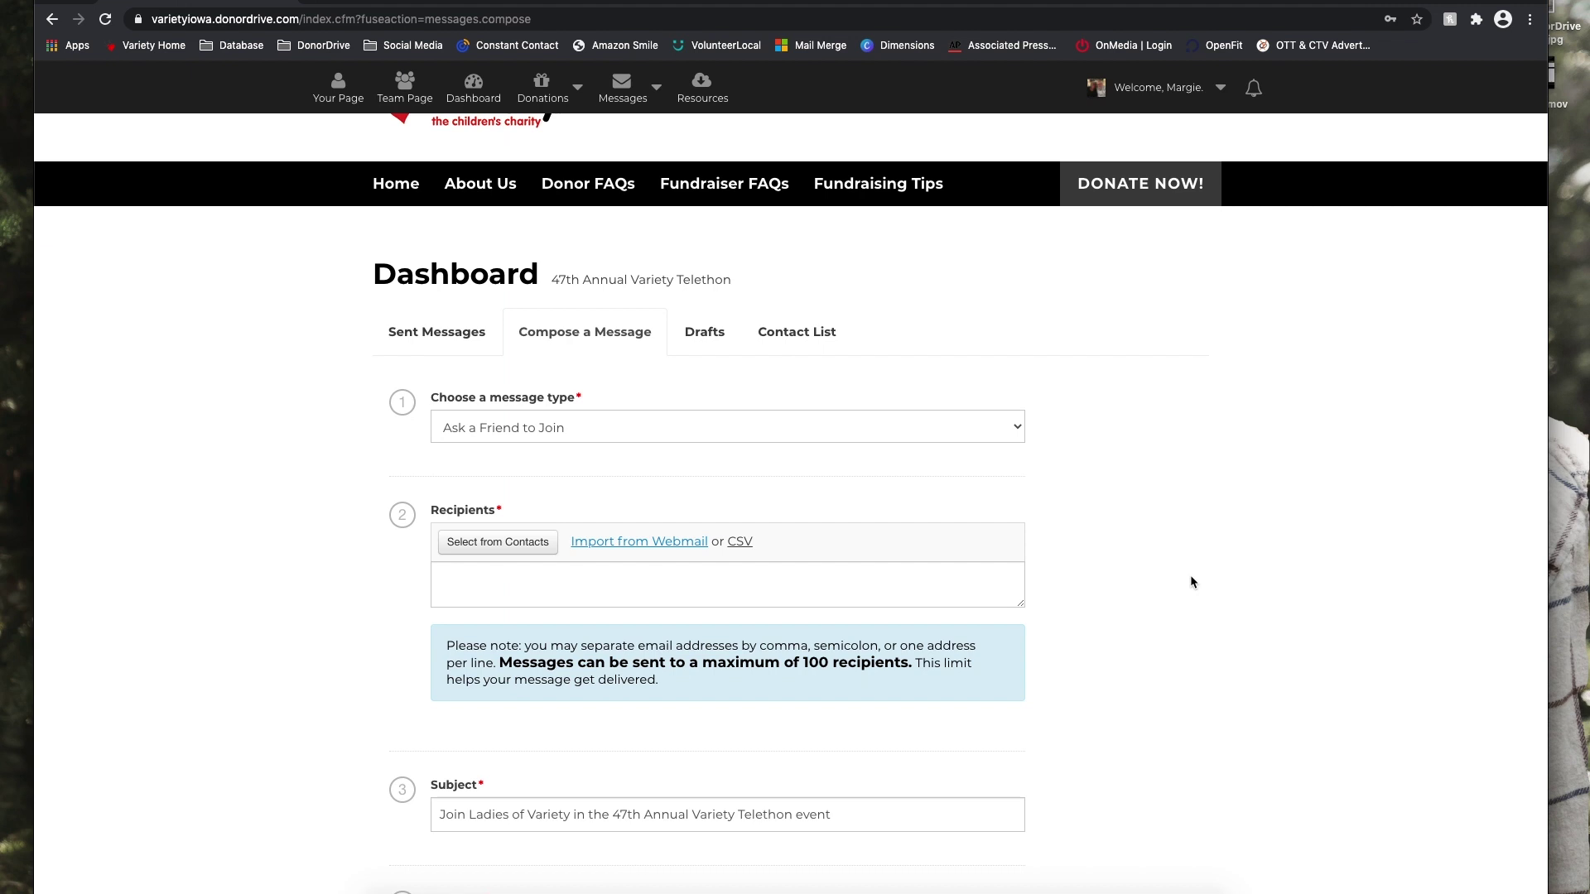
{"action": "scroll", "coordinate": [1192, 582], "scroll_direction": "down", "scroll_amount": 5}
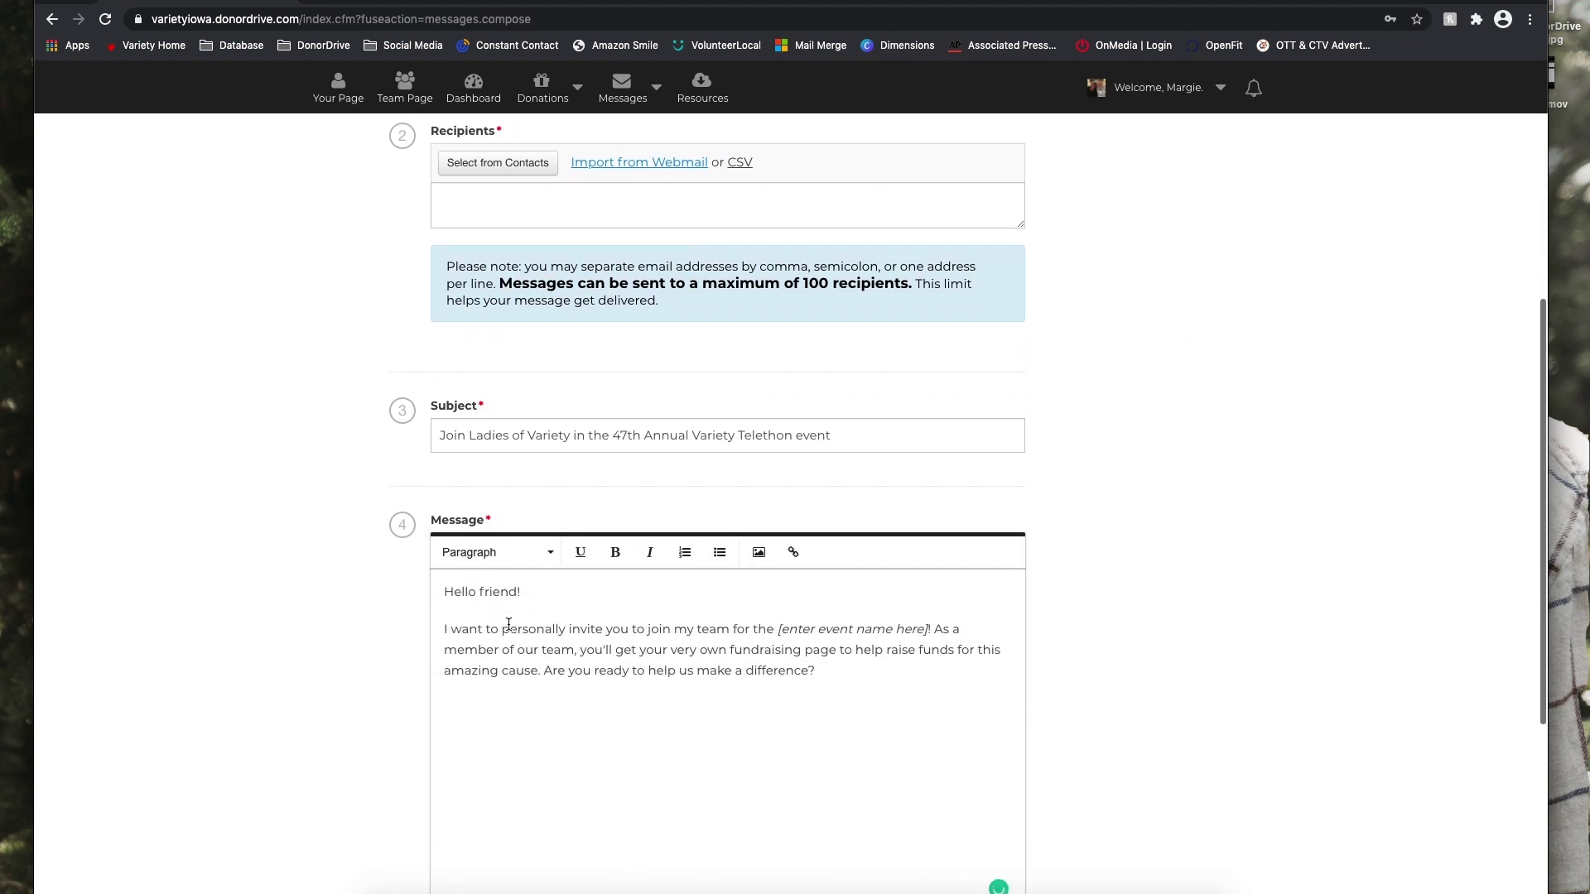
{"action": "scroll", "coordinate": [811, 720], "scroll_direction": "down", "scroll_amount": 1}
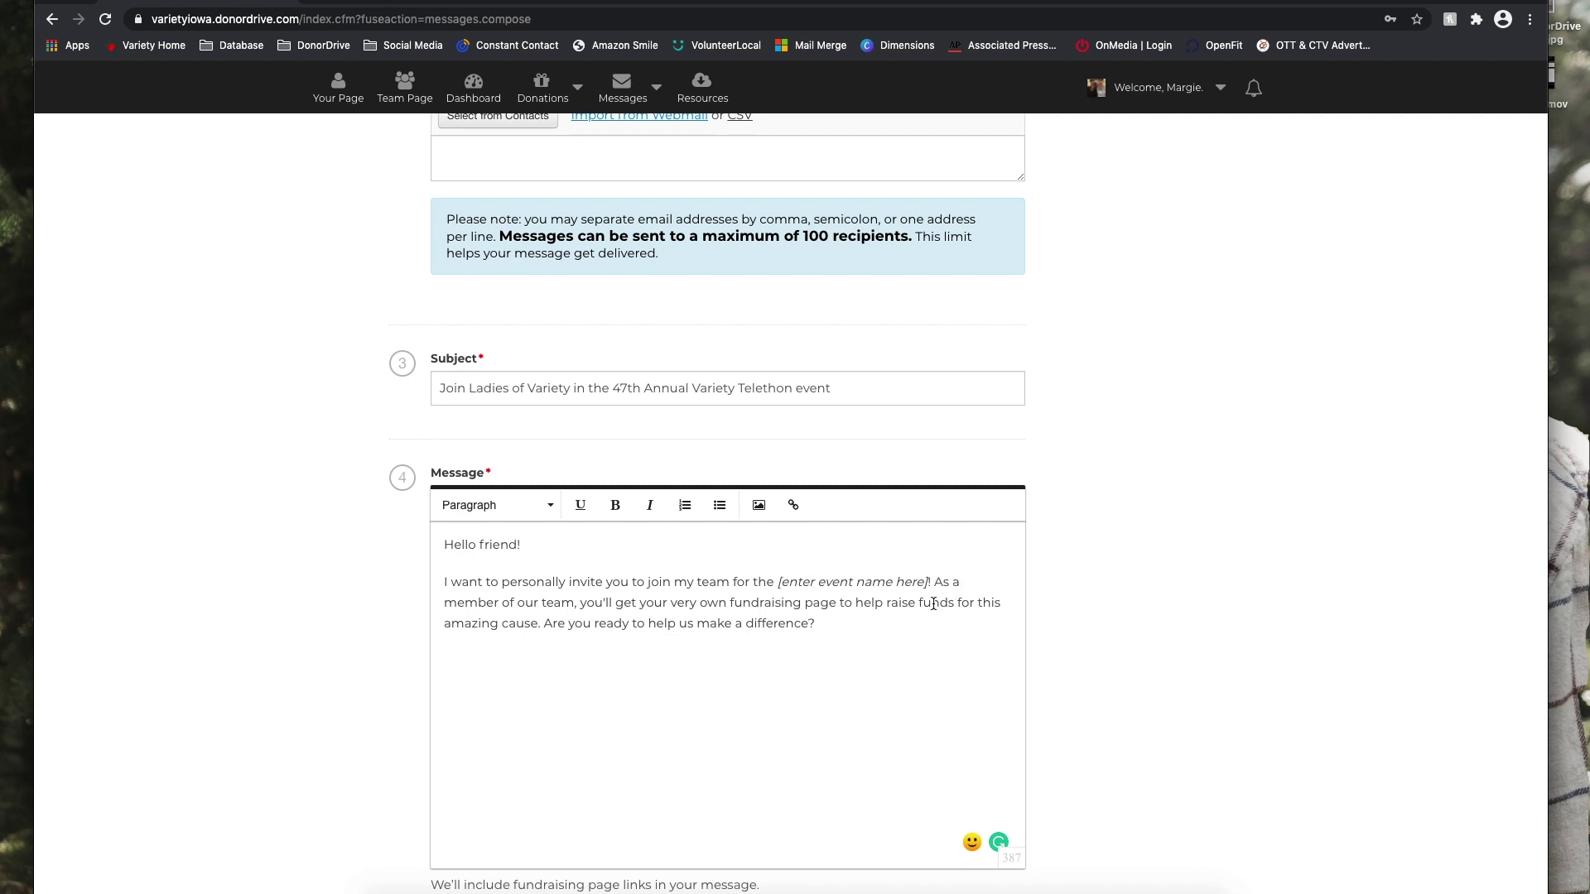
{"action": "scroll", "coordinate": [933, 604], "scroll_direction": "up", "scroll_amount": 5}
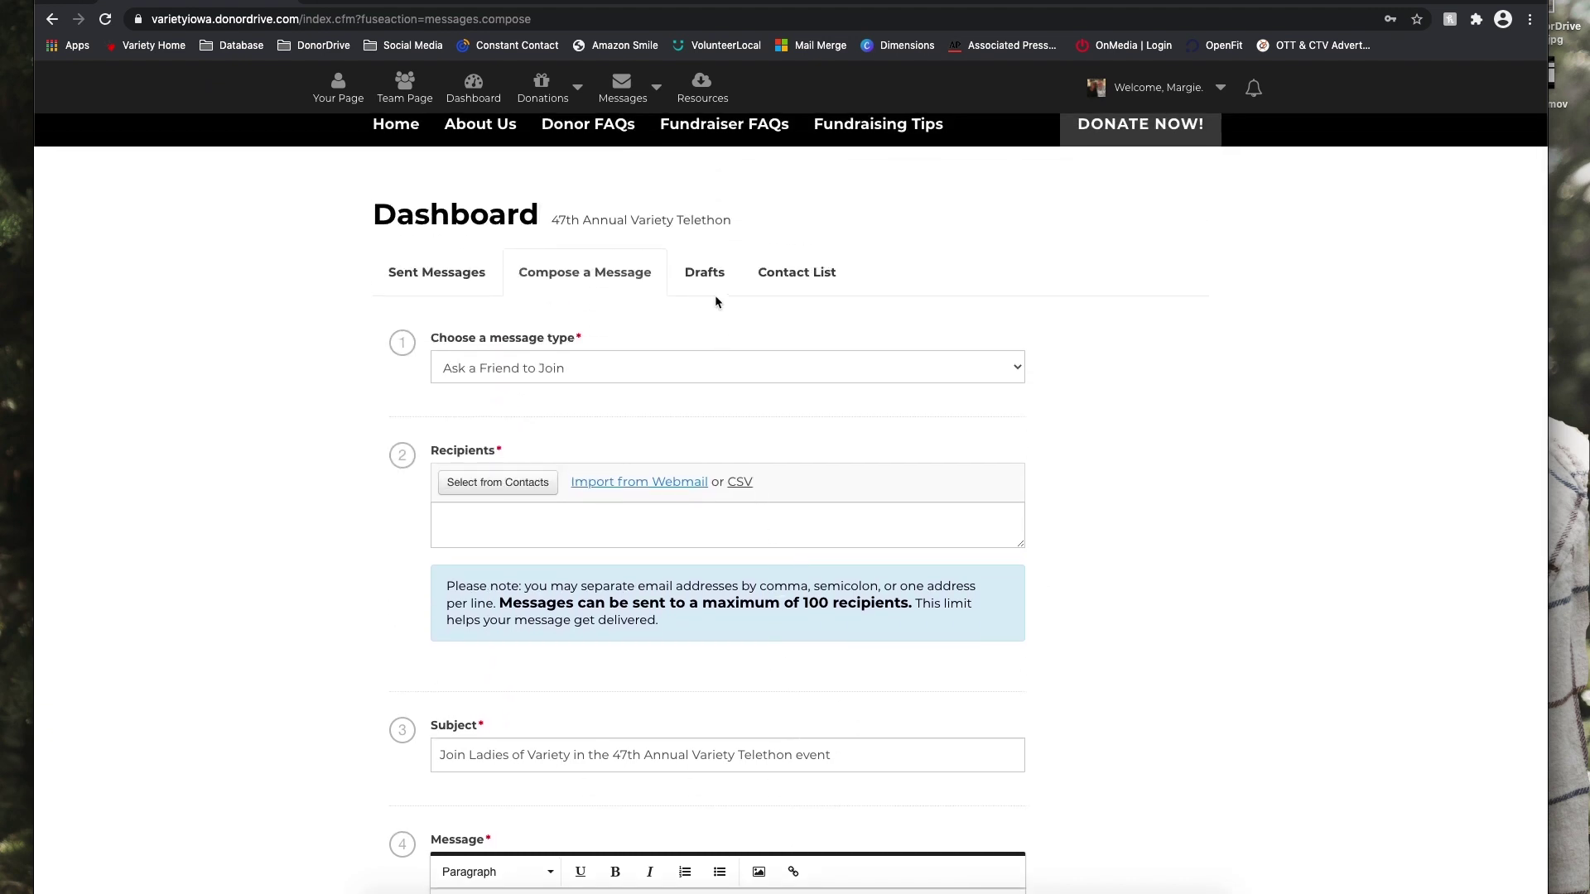
Check saved drafts and the empty contact list, then open the Resources page showing none found.
{"action": "left_click", "coordinate": [704, 278]}
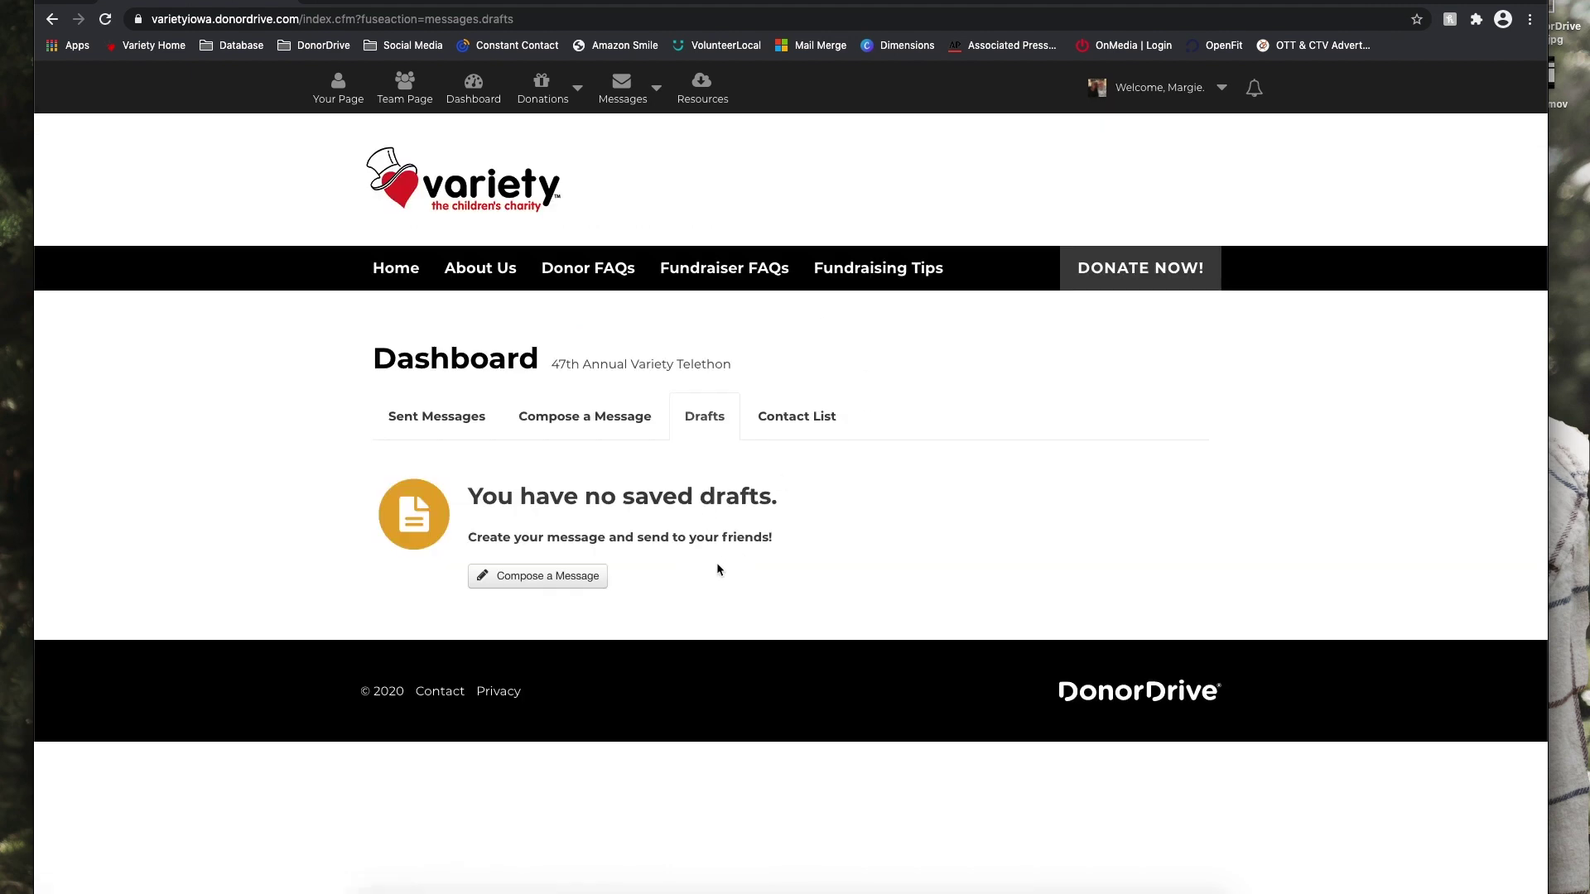
{"action": "left_click", "coordinate": [836, 425]}
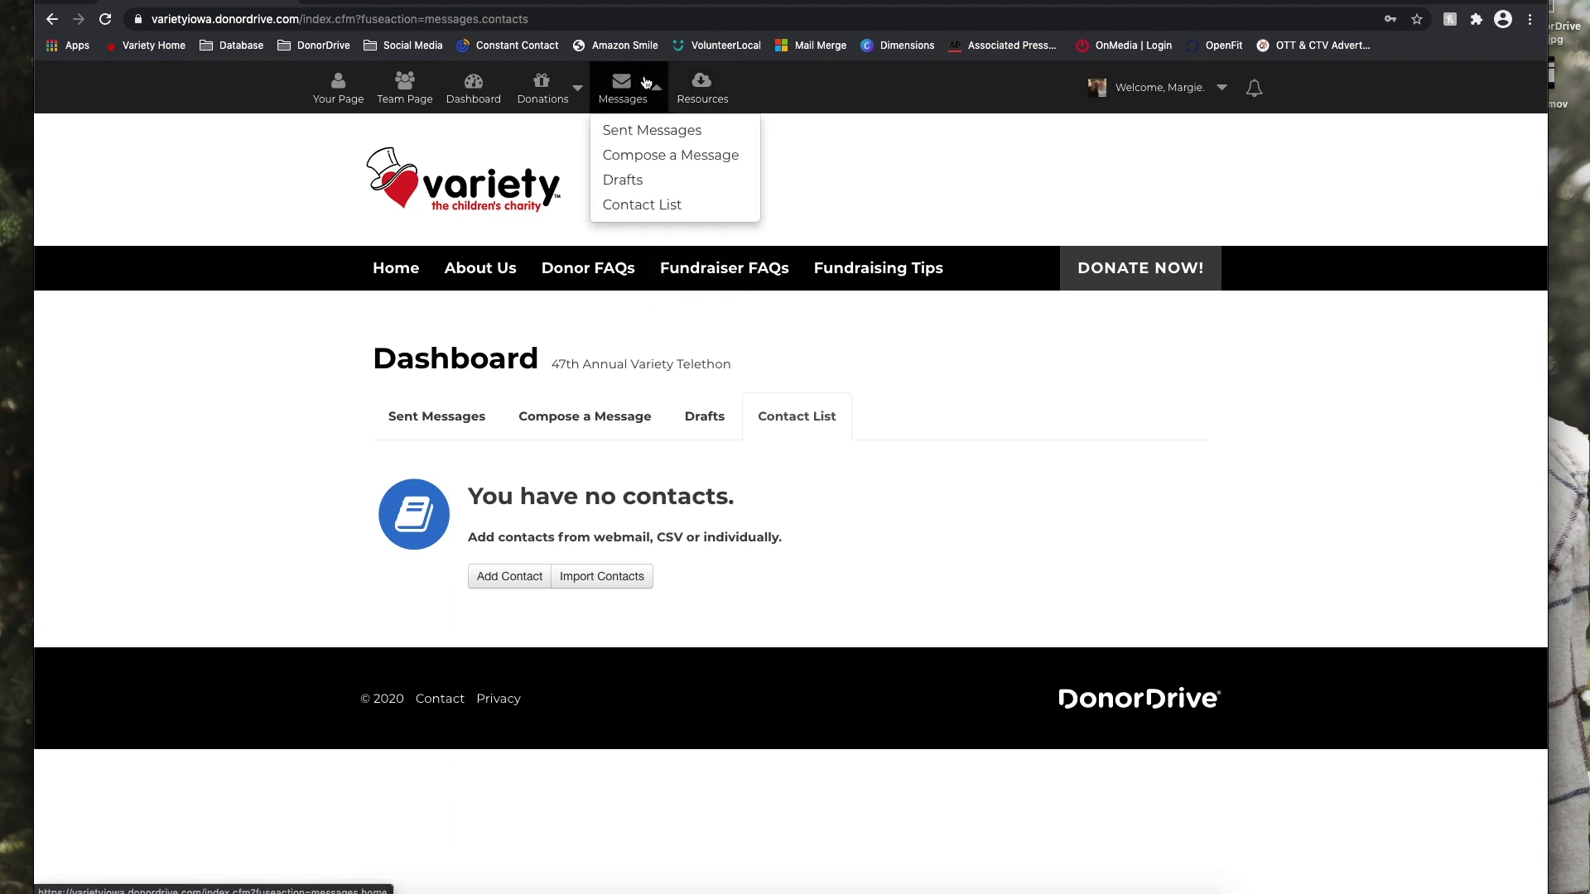
{"action": "left_click", "coordinate": [694, 89]}
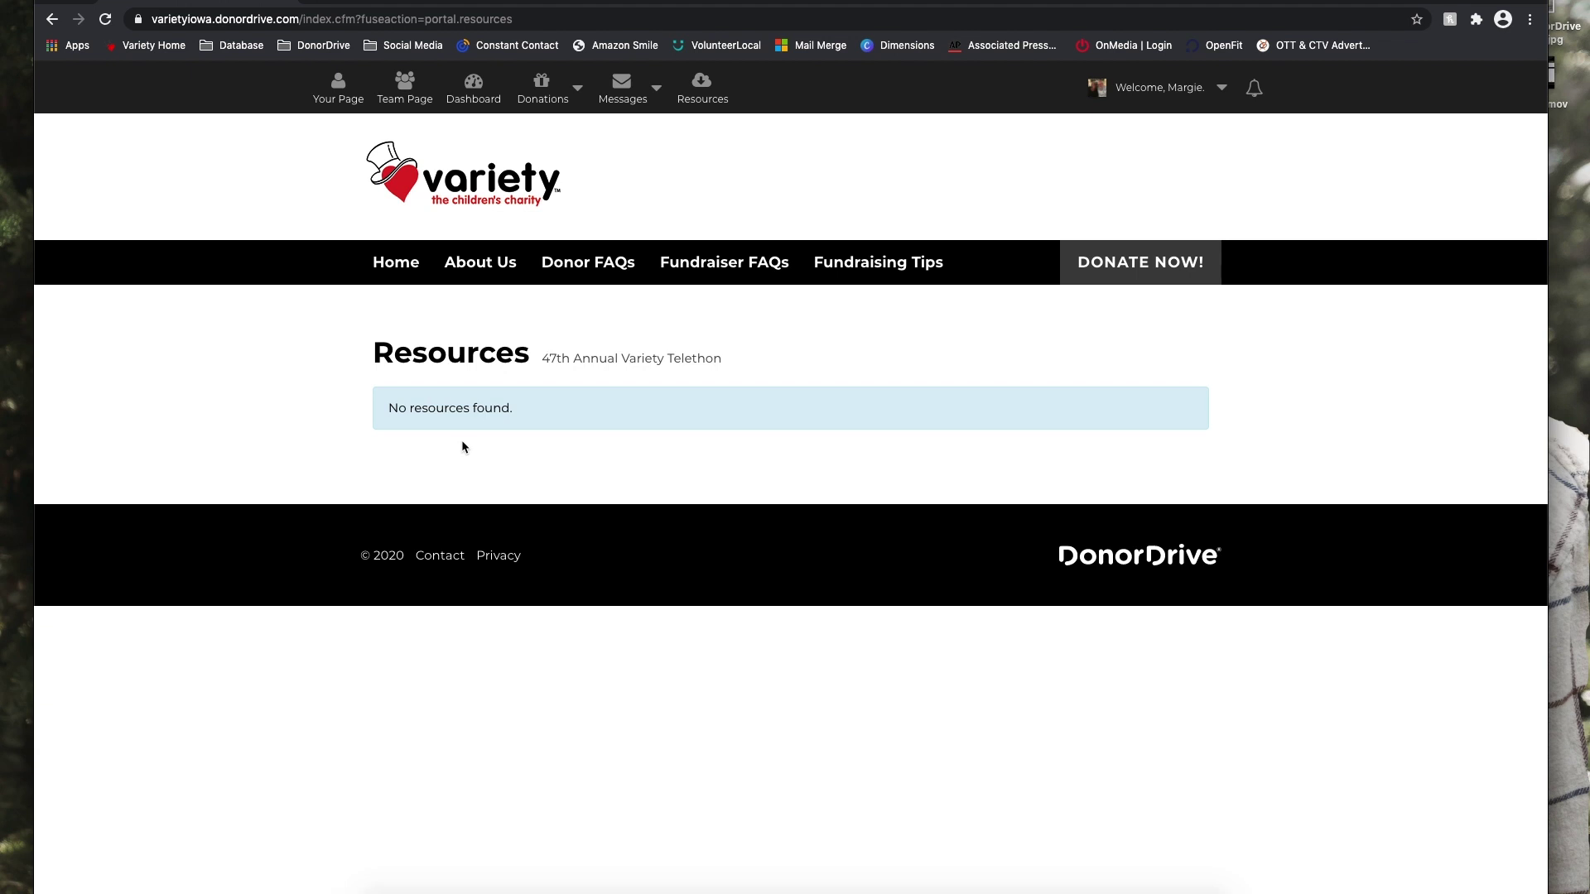
Review the account profile: $0.00 raised, one event, VIP/Phone Panel Member telethon registration.
{"action": "left_click", "coordinate": [1146, 83]}
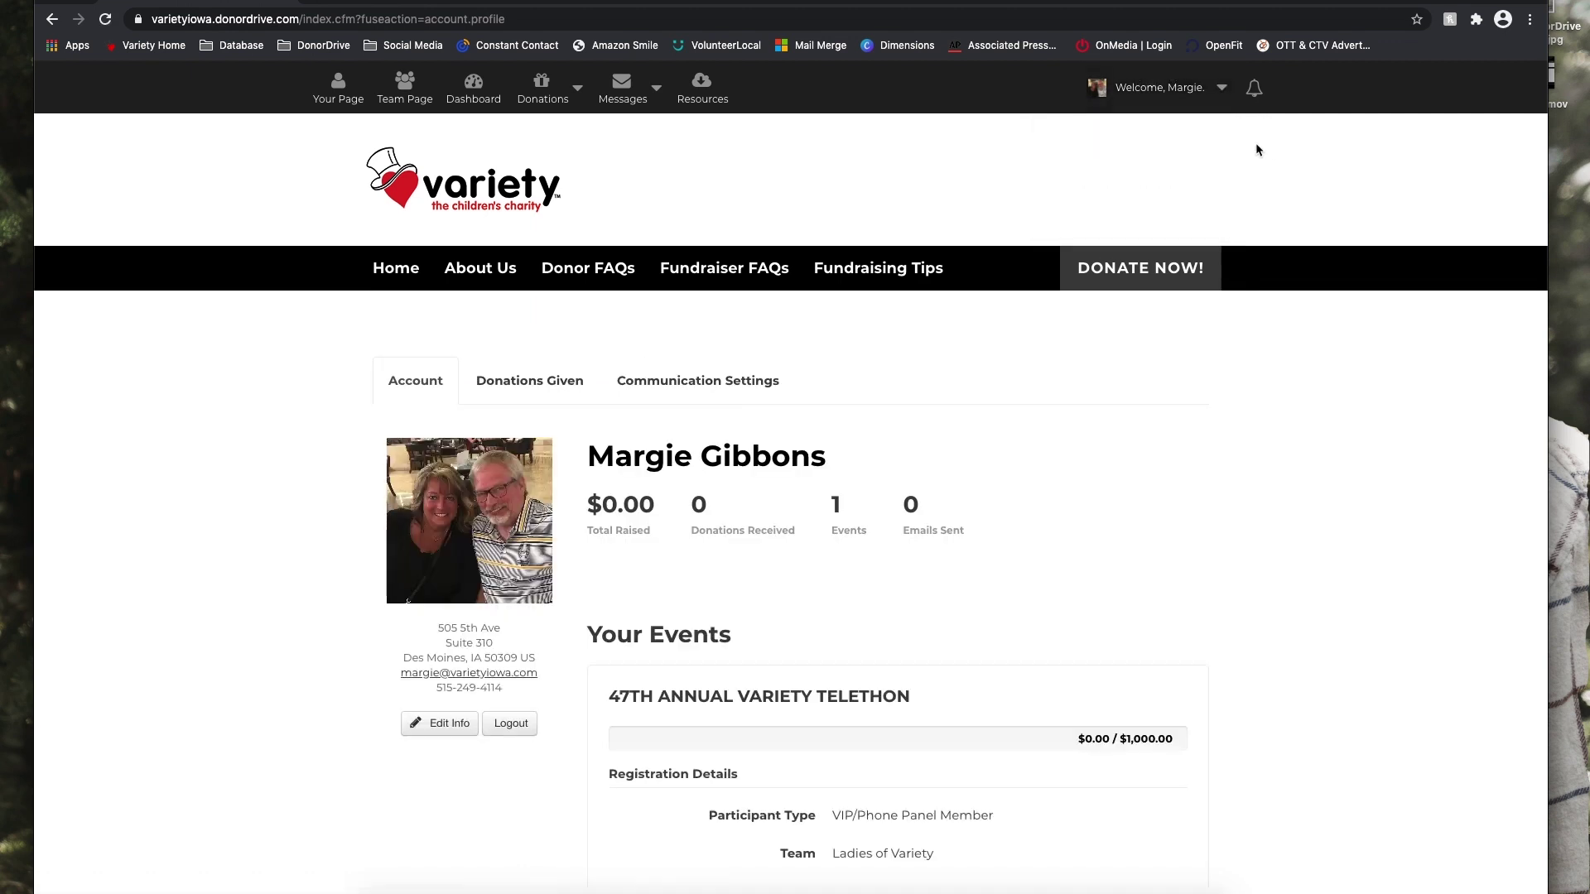
{"action": "scroll", "coordinate": [82, 456], "scroll_direction": "down", "scroll_amount": 5}
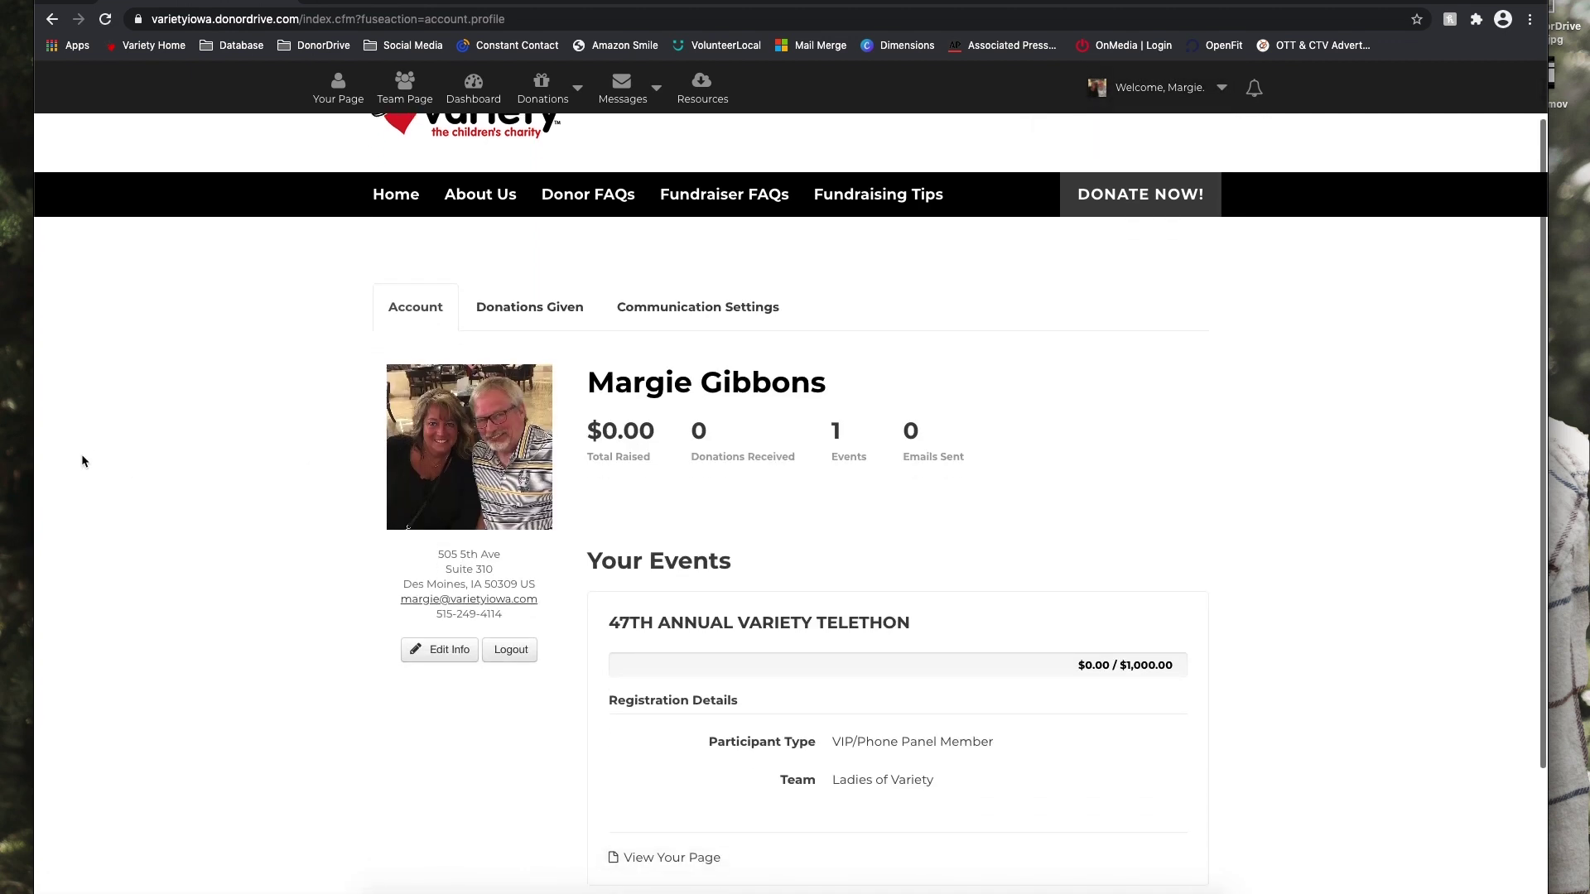
{"action": "scroll", "coordinate": [81, 460], "scroll_direction": "up", "scroll_amount": 1}
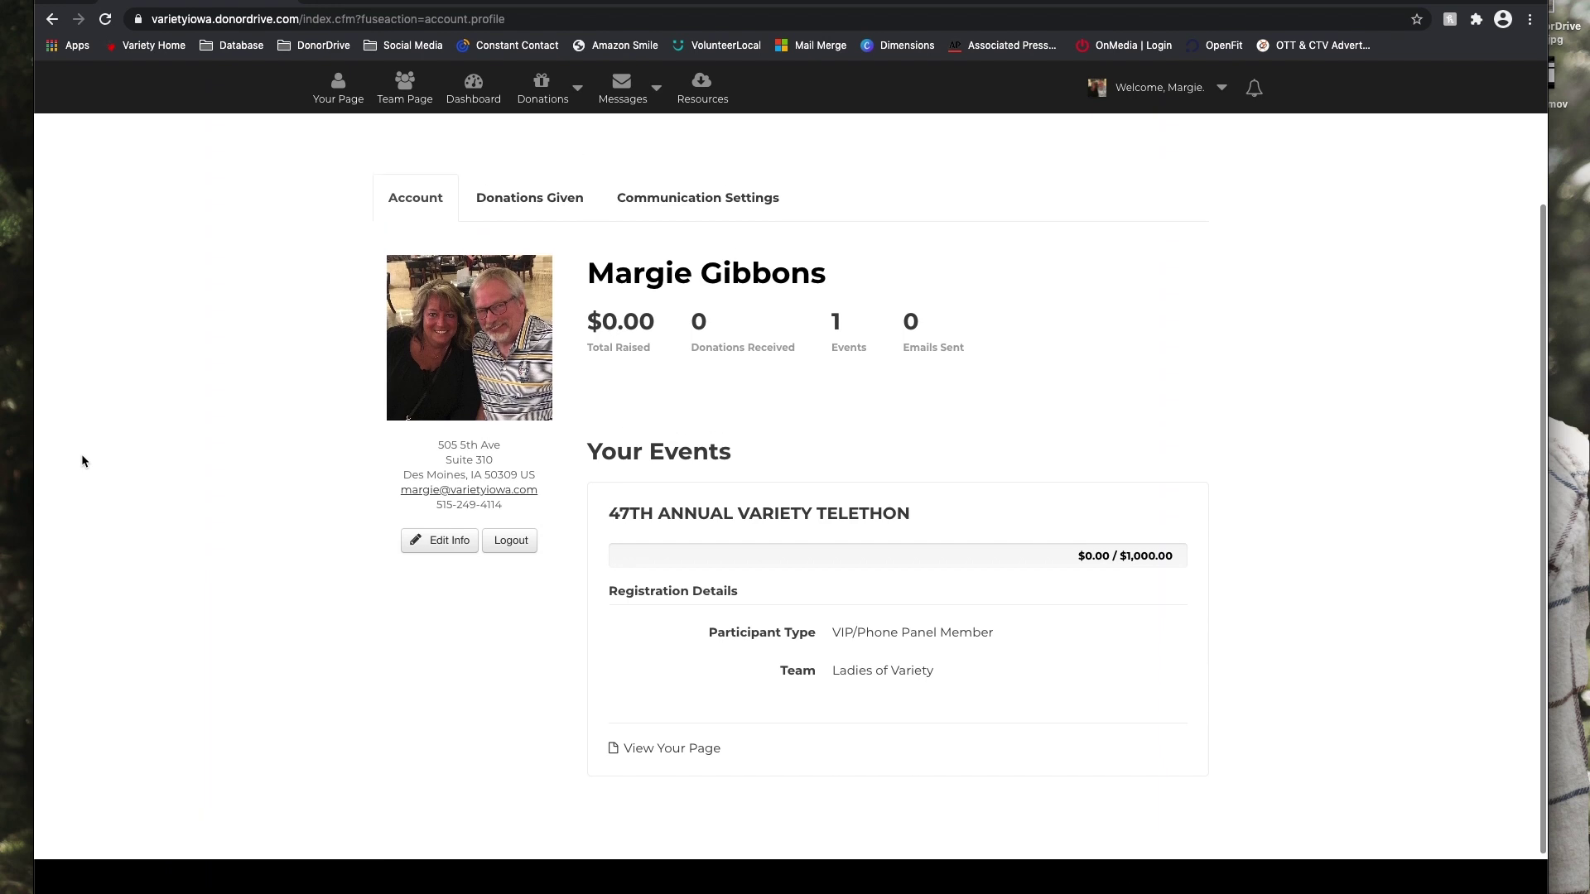
{"action": "scroll", "coordinate": [81, 461], "scroll_direction": "up", "scroll_amount": 2}
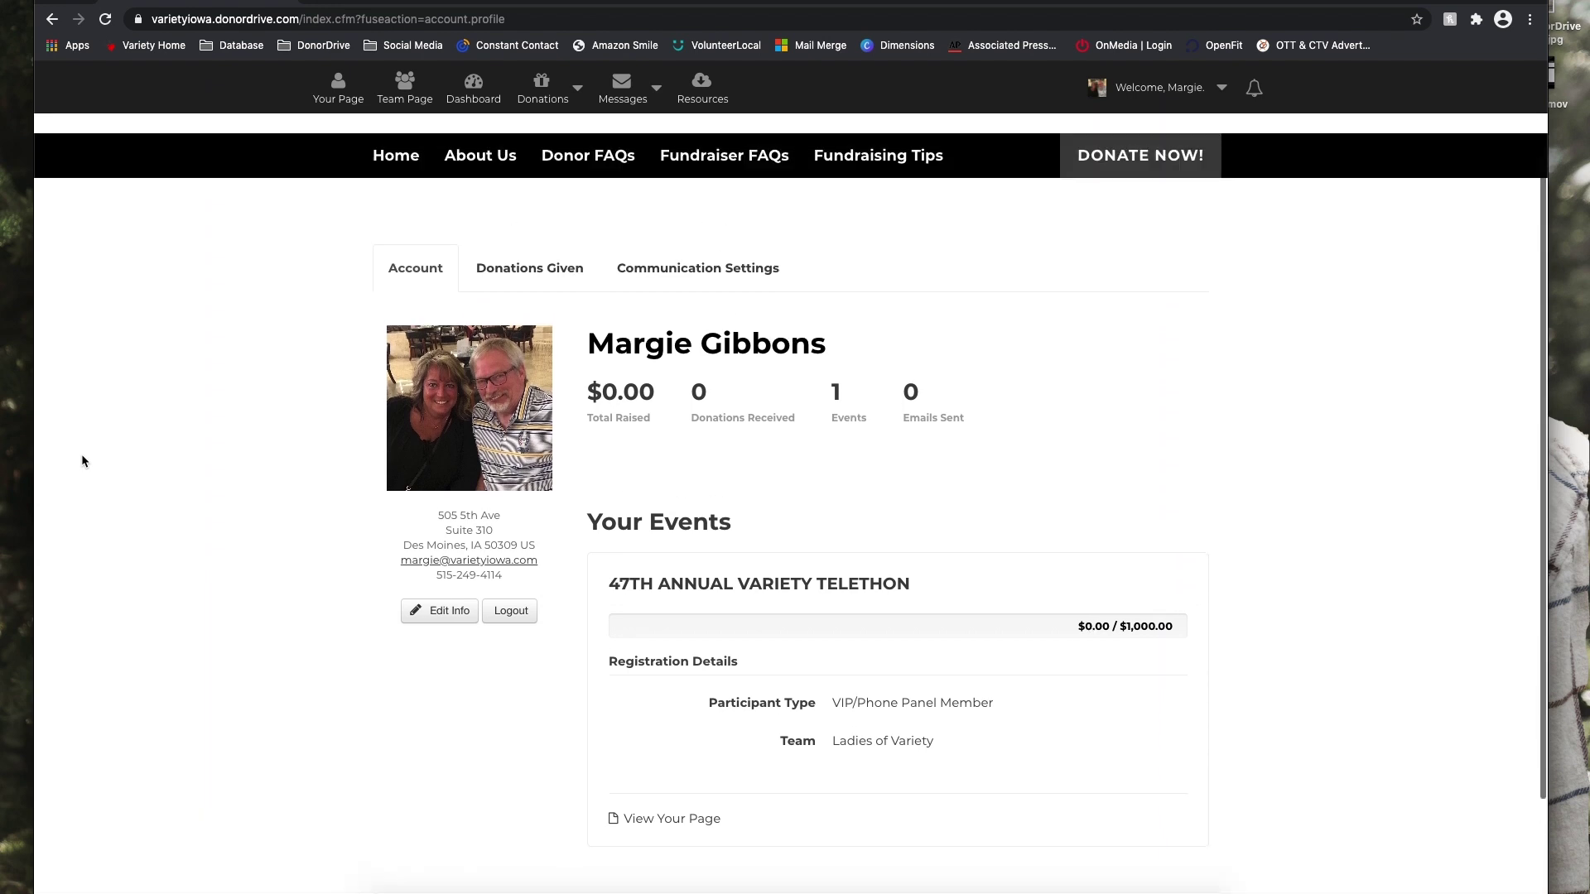
{"action": "scroll", "coordinate": [81, 460], "scroll_direction": "down", "scroll_amount": 1}
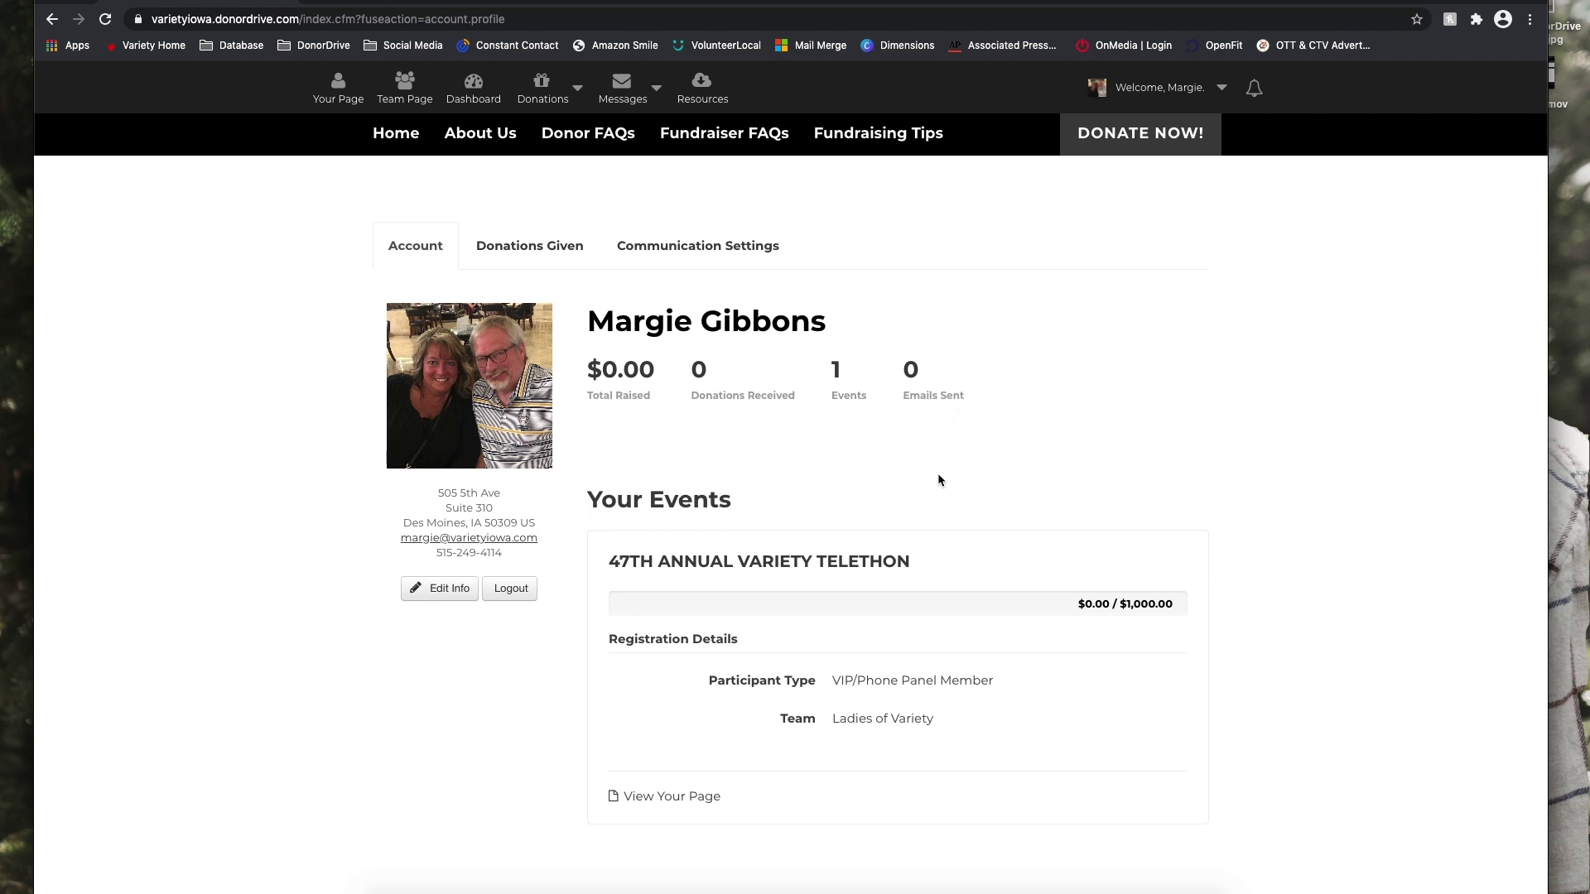
{"action": "left_click", "coordinate": [431, 589]}
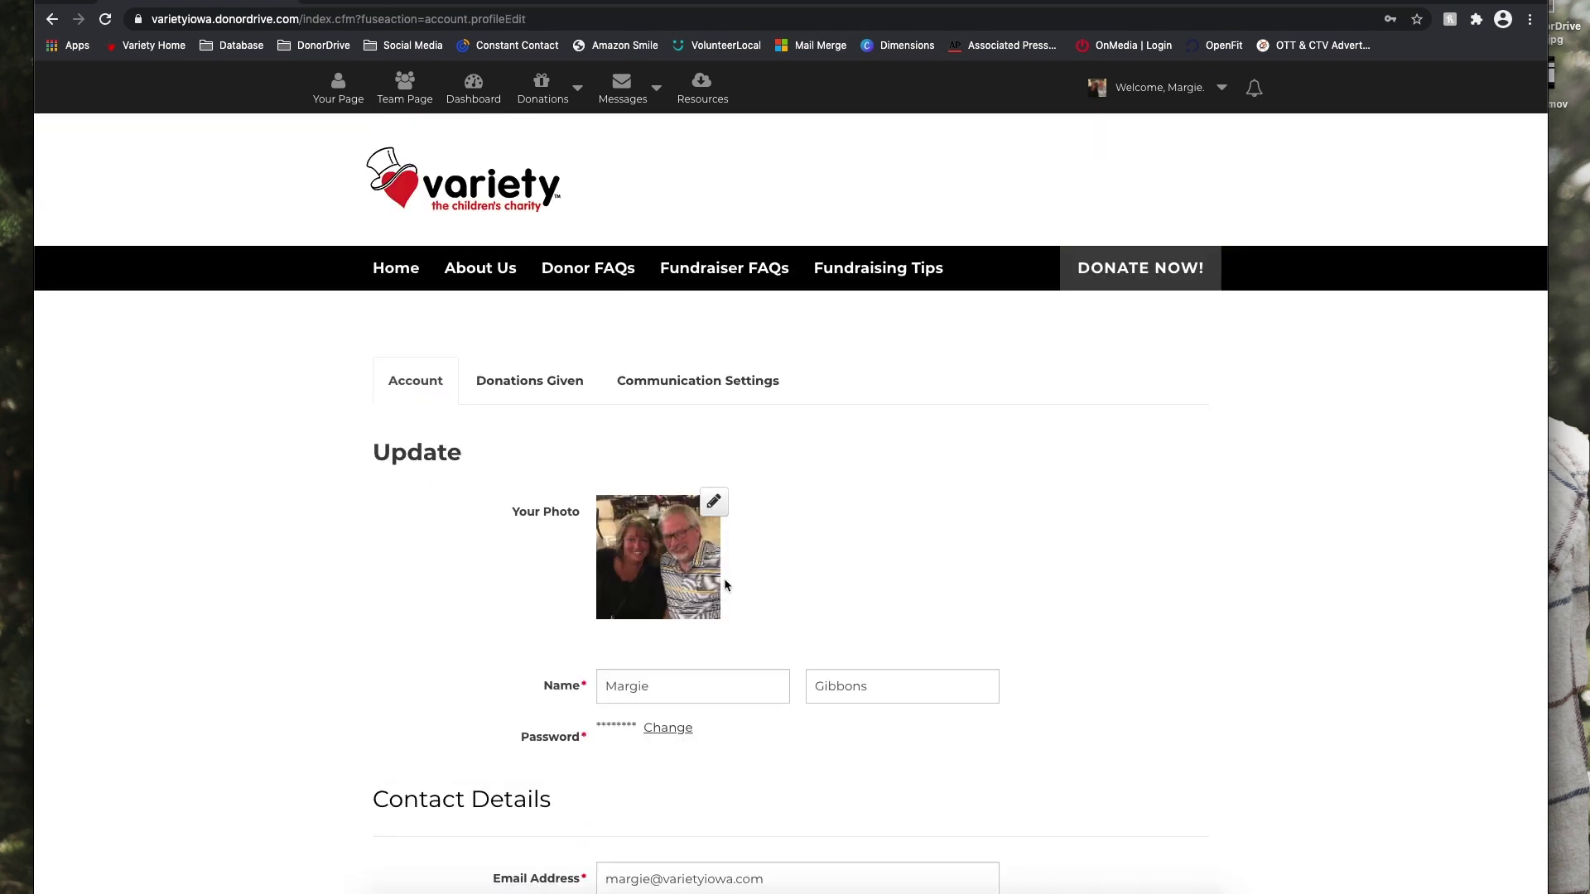
{"action": "scroll", "coordinate": [960, 654], "scroll_direction": "down", "scroll_amount": 3}
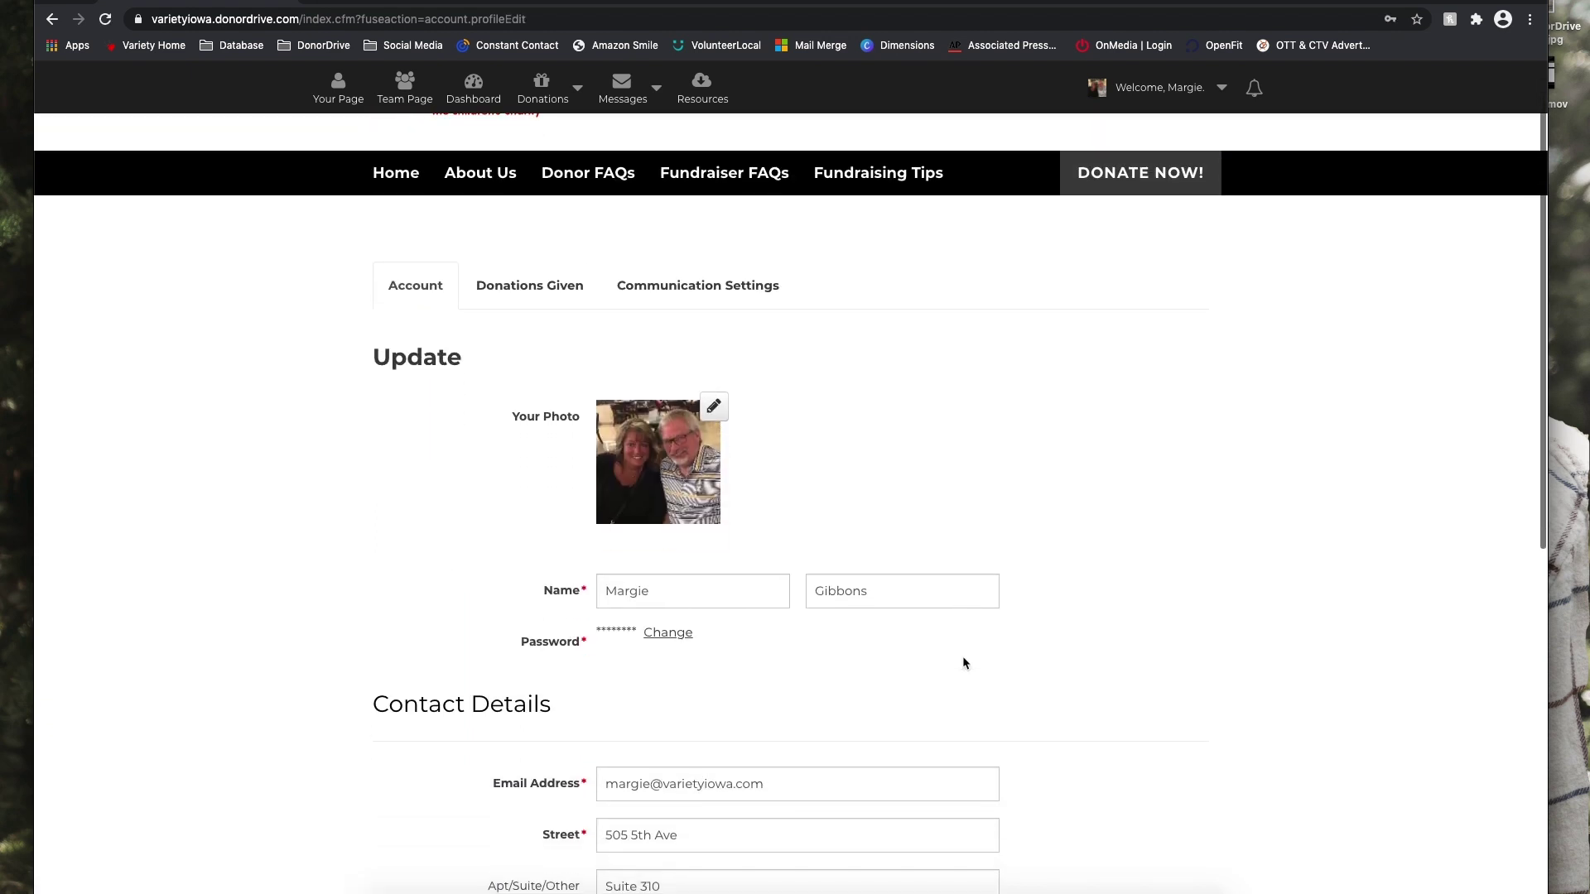
{"action": "scroll", "coordinate": [972, 677], "scroll_direction": "down", "scroll_amount": 1}
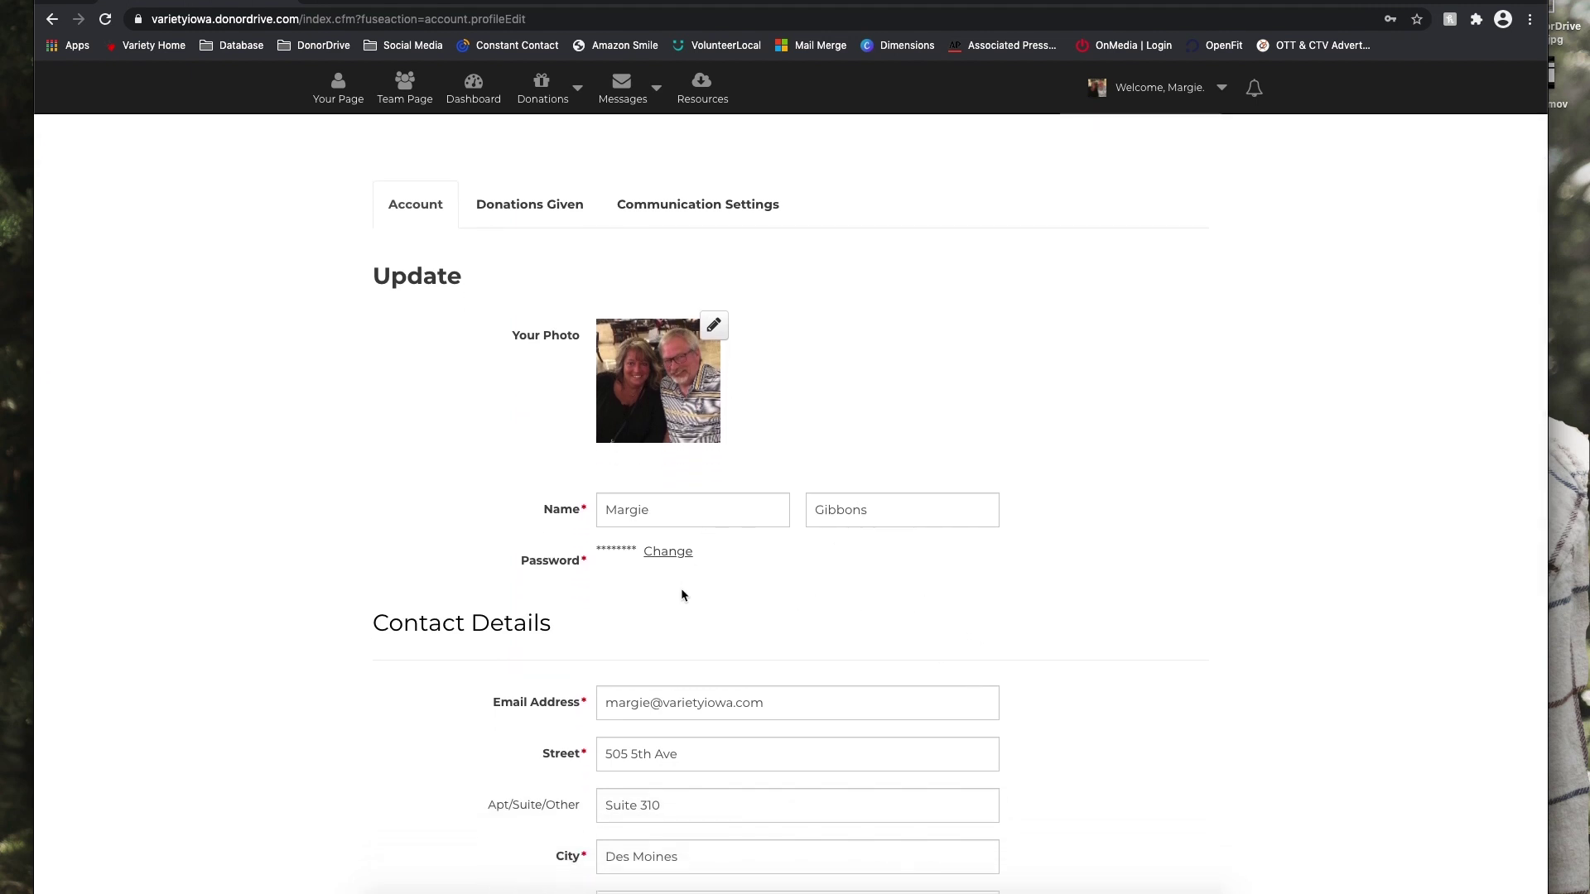
{"action": "scroll", "coordinate": [680, 588], "scroll_direction": "down", "scroll_amount": 3}
{"action": "scroll", "coordinate": [981, 703], "scroll_direction": "down", "scroll_amount": 3}
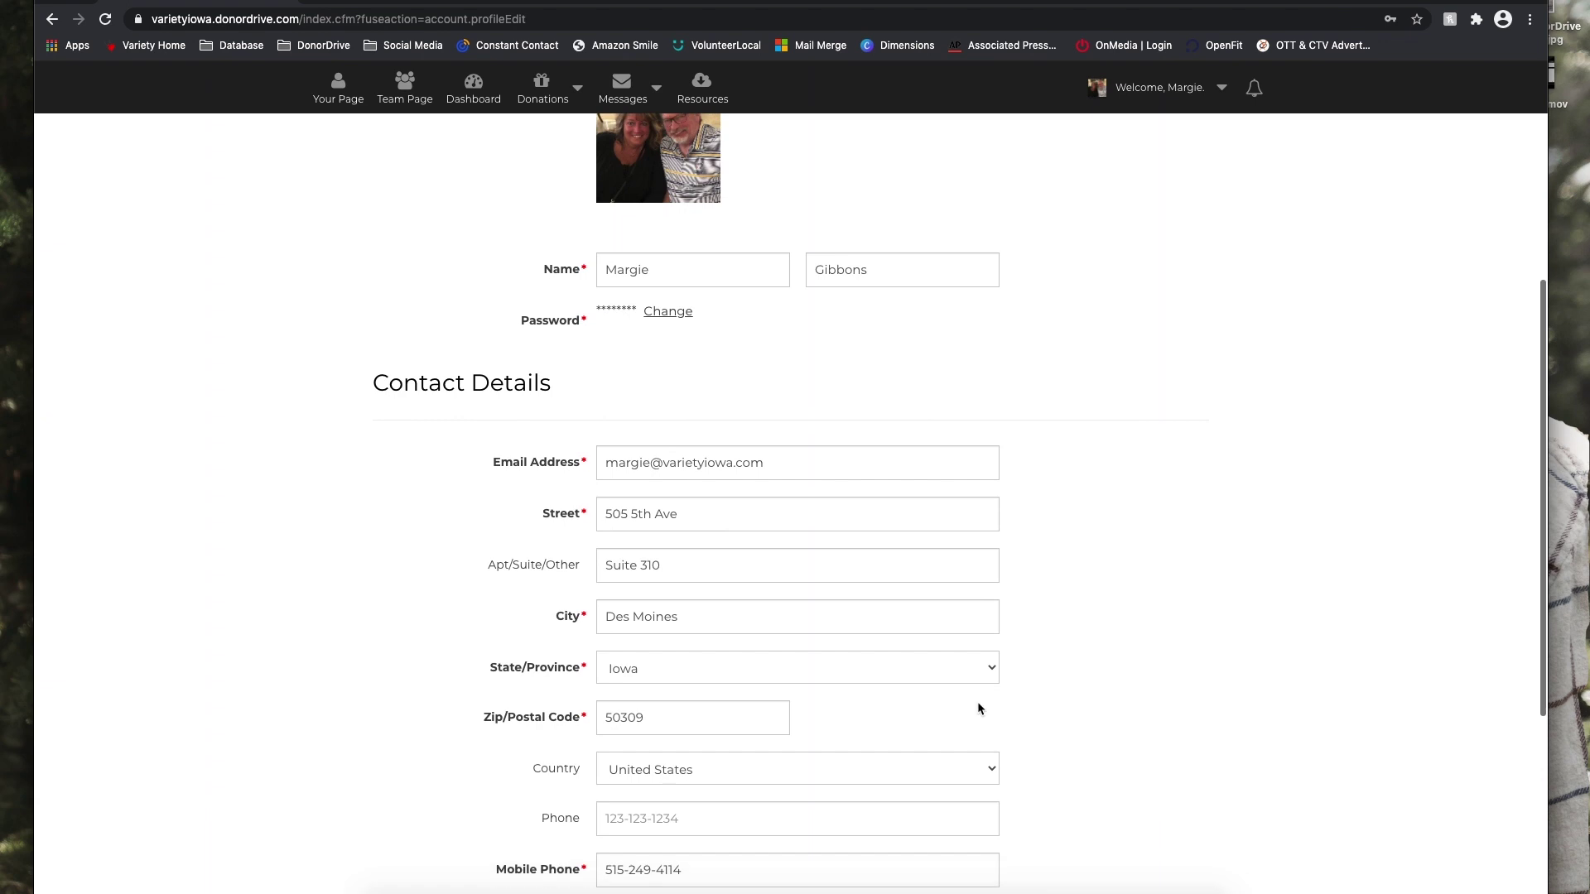
{"action": "scroll", "coordinate": [977, 708], "scroll_direction": "down", "scroll_amount": 2}
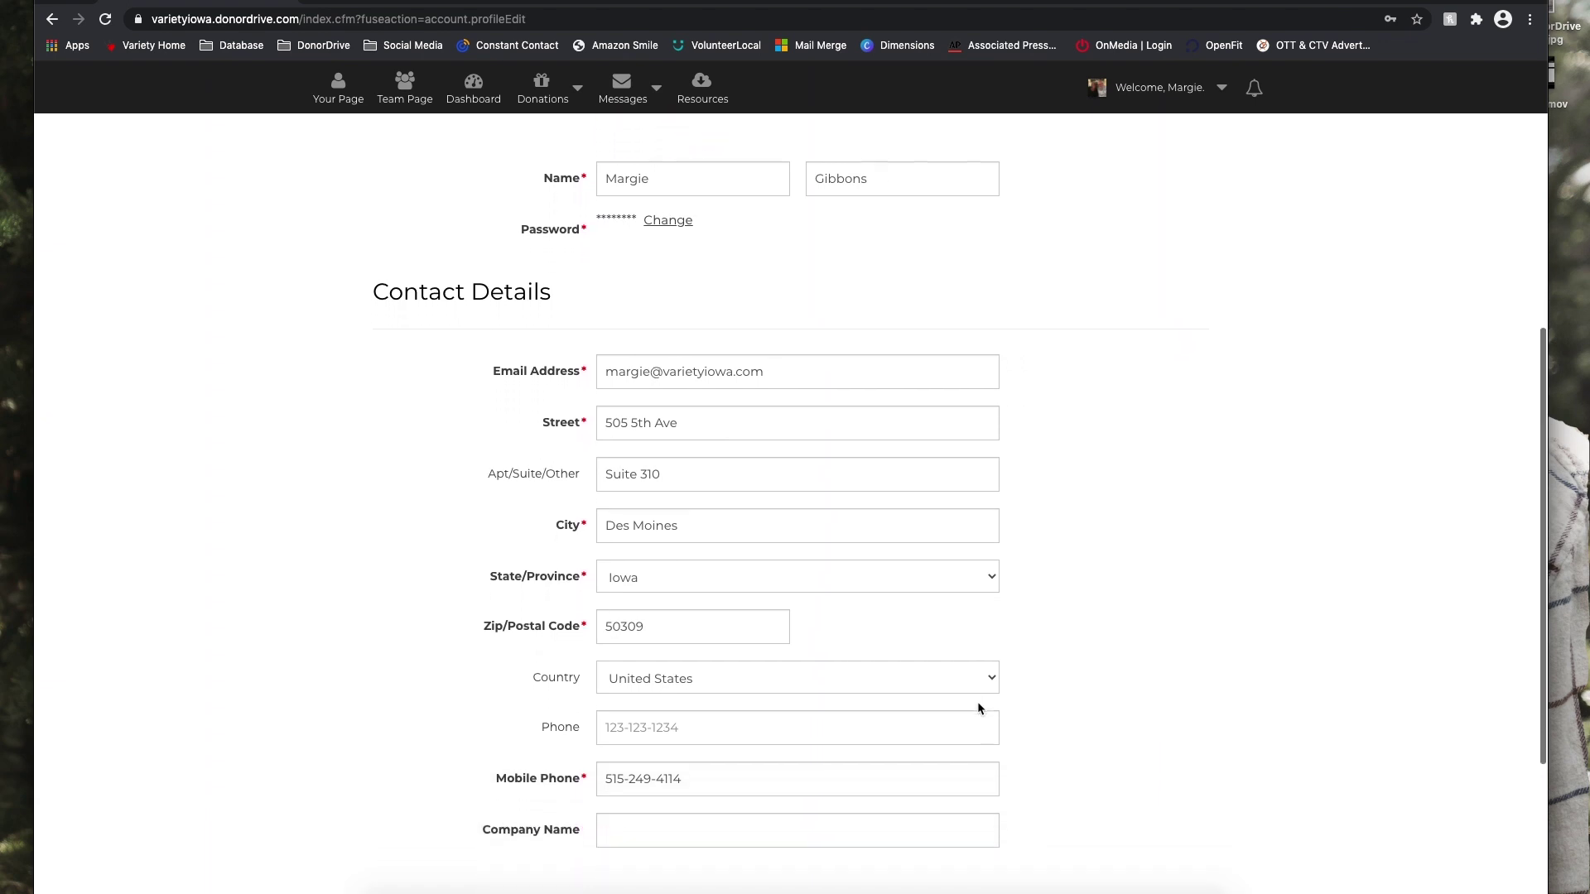
{"action": "scroll", "coordinate": [978, 708], "scroll_direction": "down", "scroll_amount": 5}
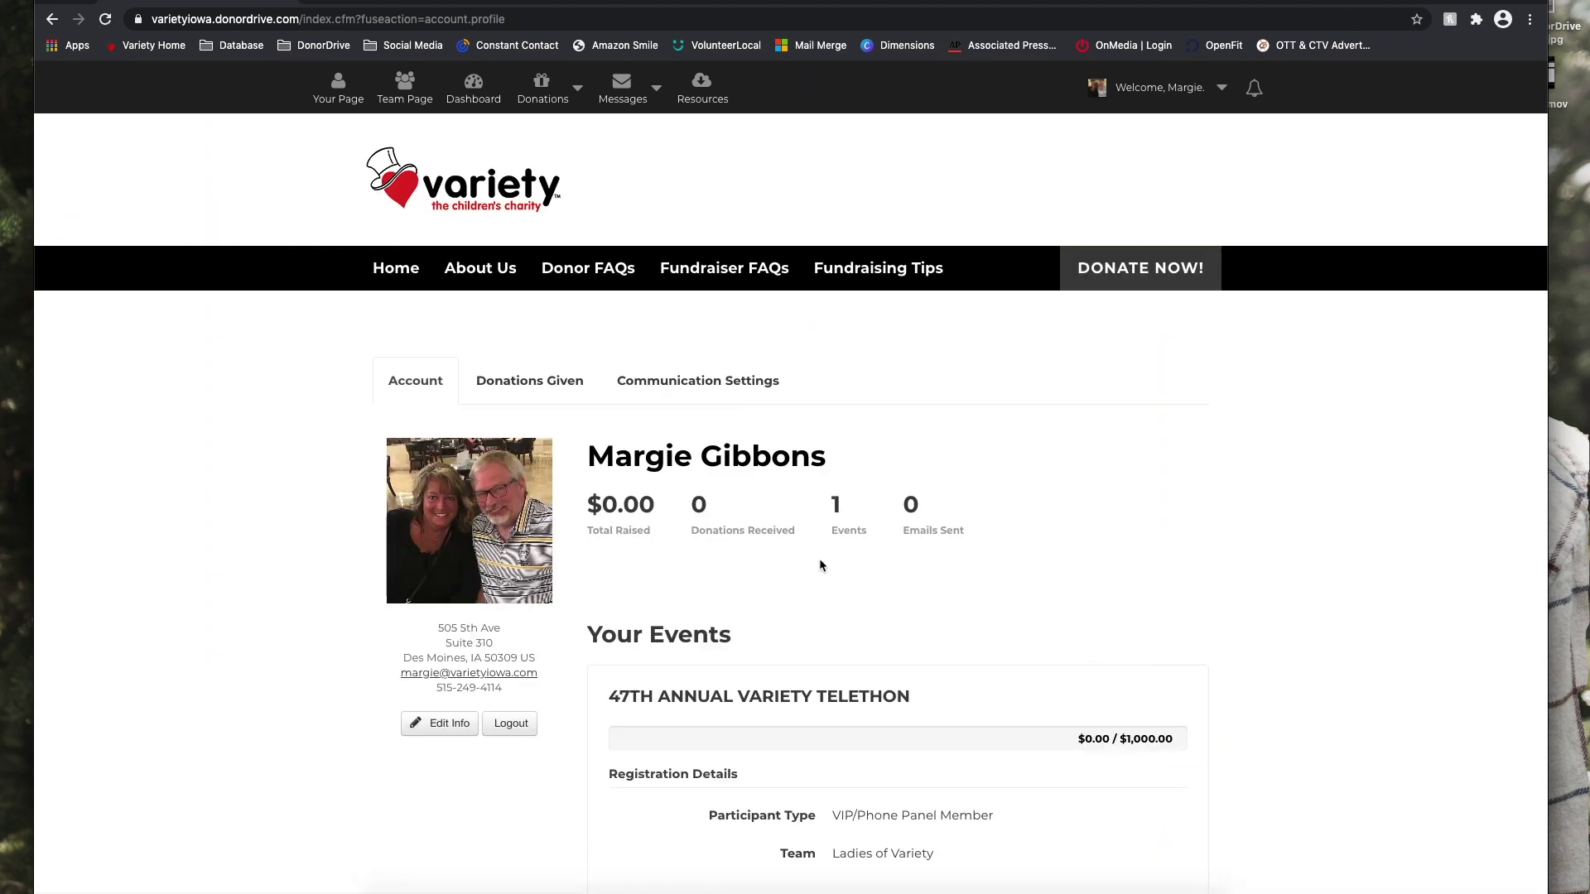
Review donations given, then view Communication Settings with its social network connections.
{"action": "left_click", "coordinate": [530, 380]}
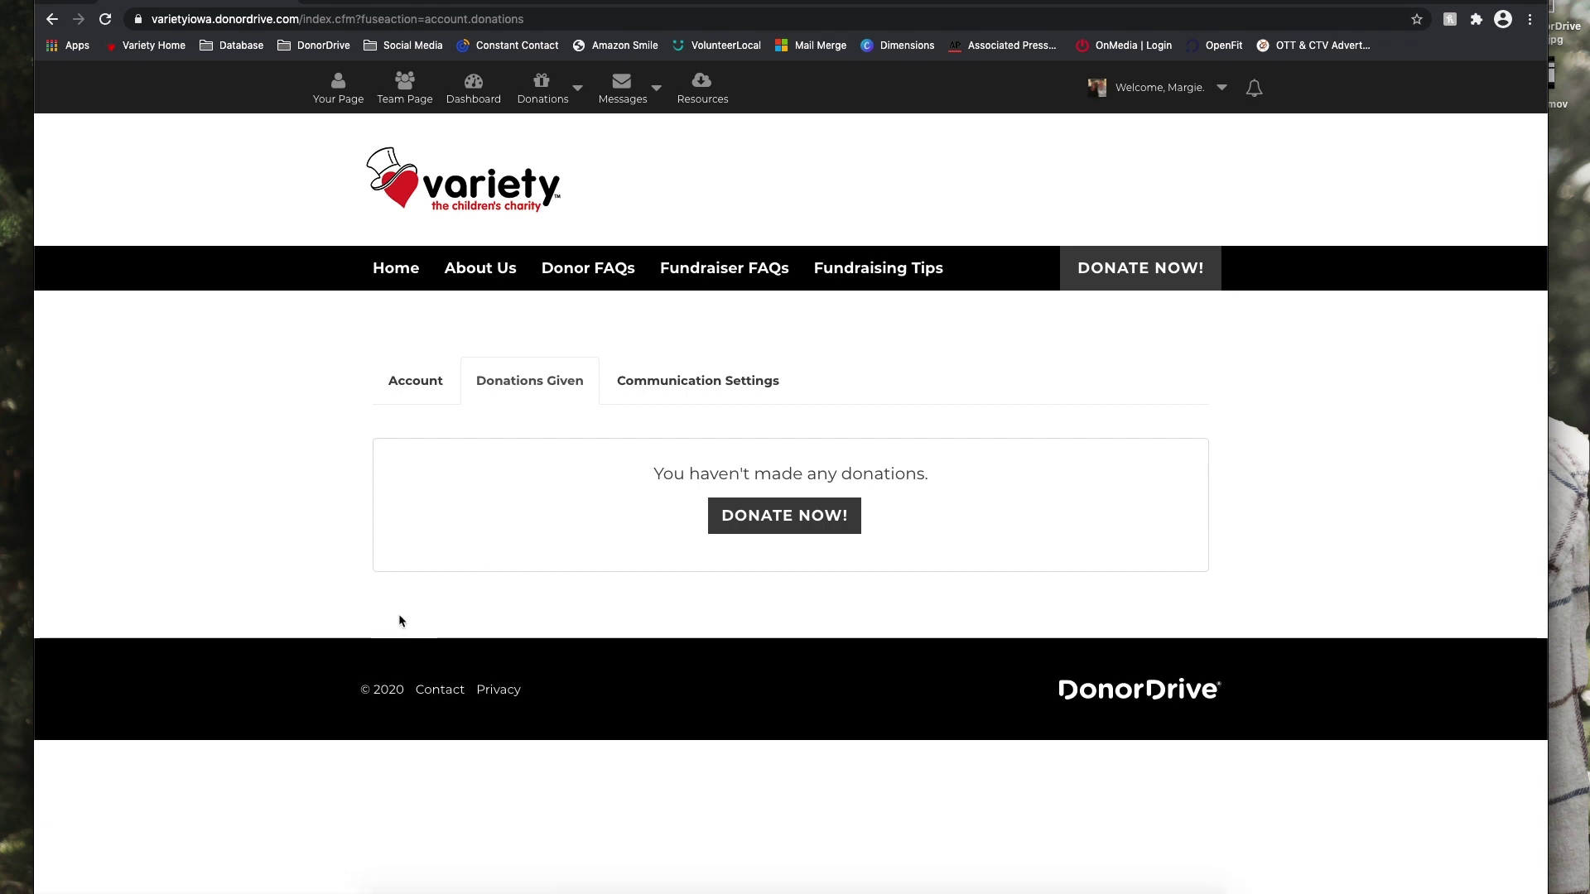
{"action": "left_click", "coordinate": [701, 383]}
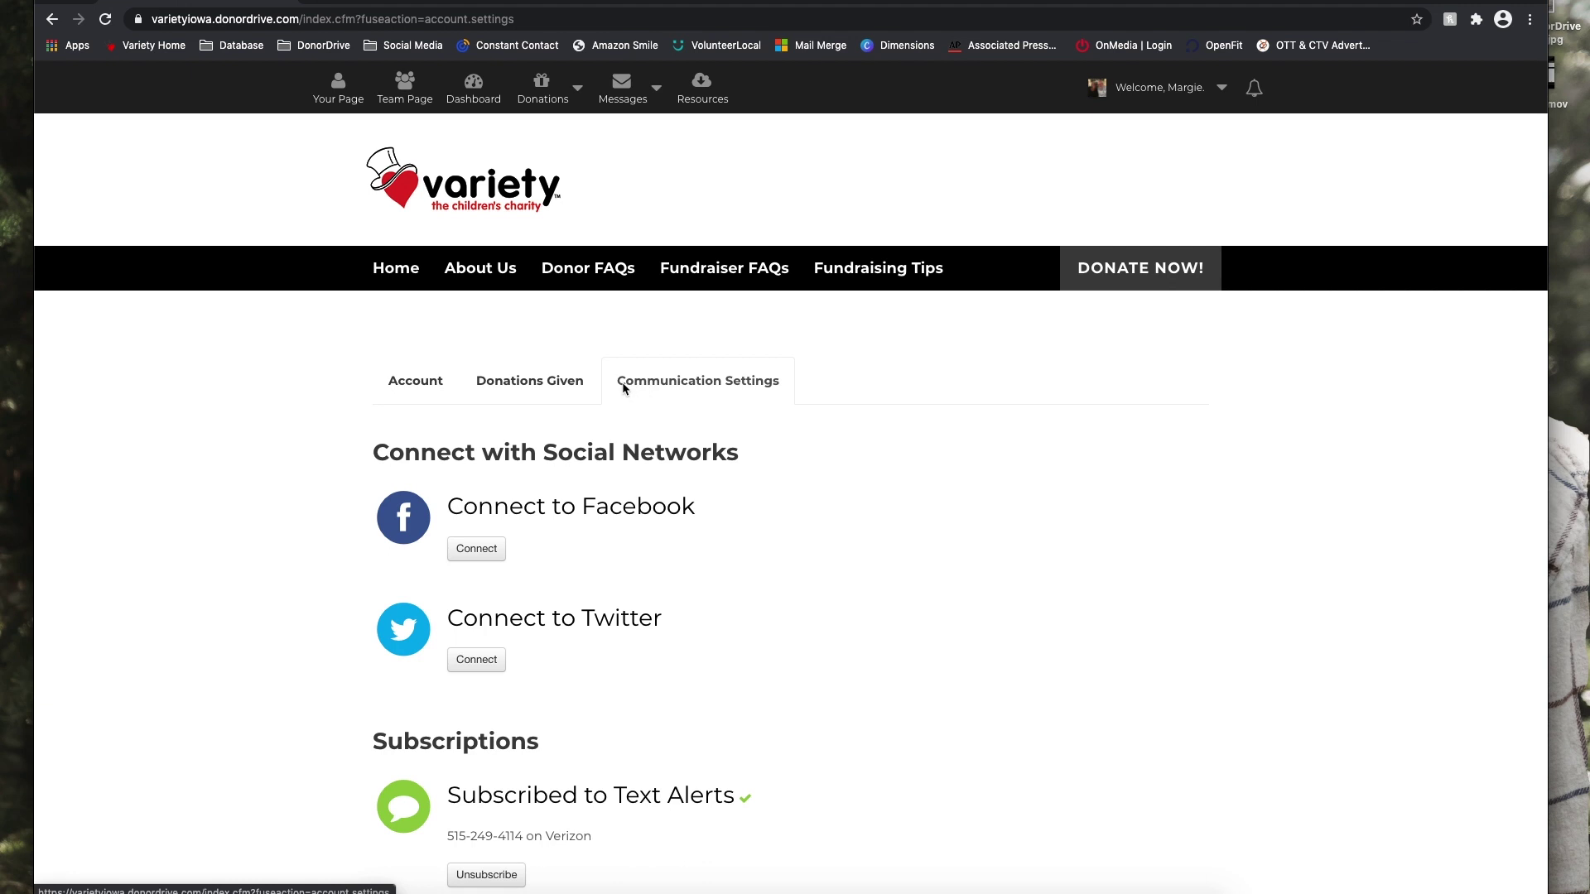
{"action": "scroll", "coordinate": [969, 613], "scroll_direction": "down", "scroll_amount": 1}
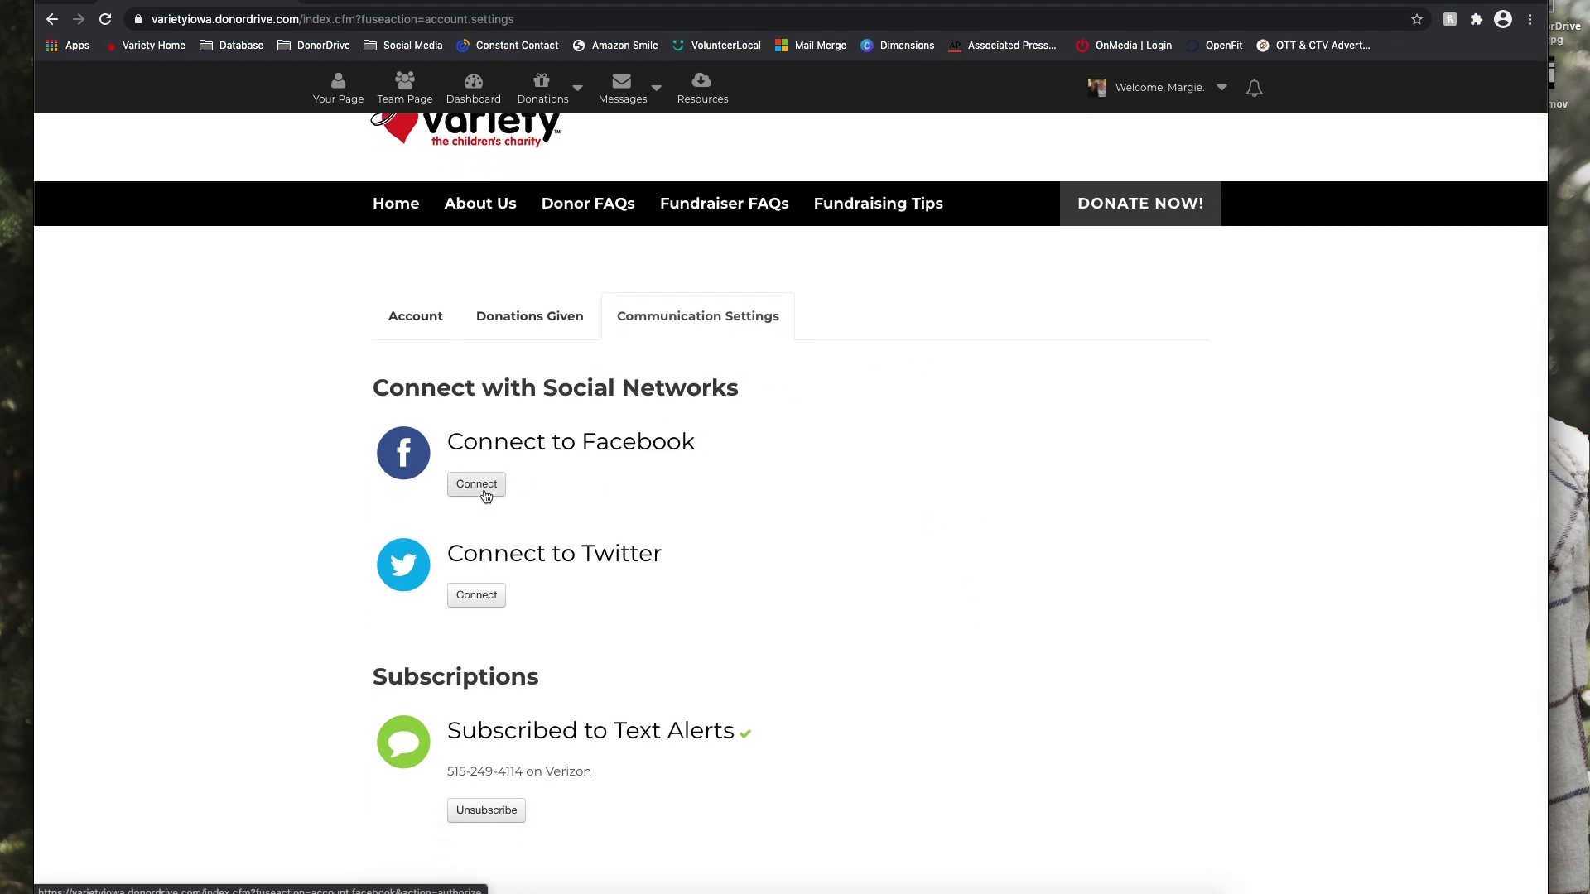
Confirm text alerts are still subscribed, then return to the personal fundraising page.
{"action": "scroll", "coordinate": [494, 603], "scroll_direction": "down", "scroll_amount": 1}
{"action": "scroll", "coordinate": [494, 603], "scroll_direction": "down", "scroll_amount": 2}
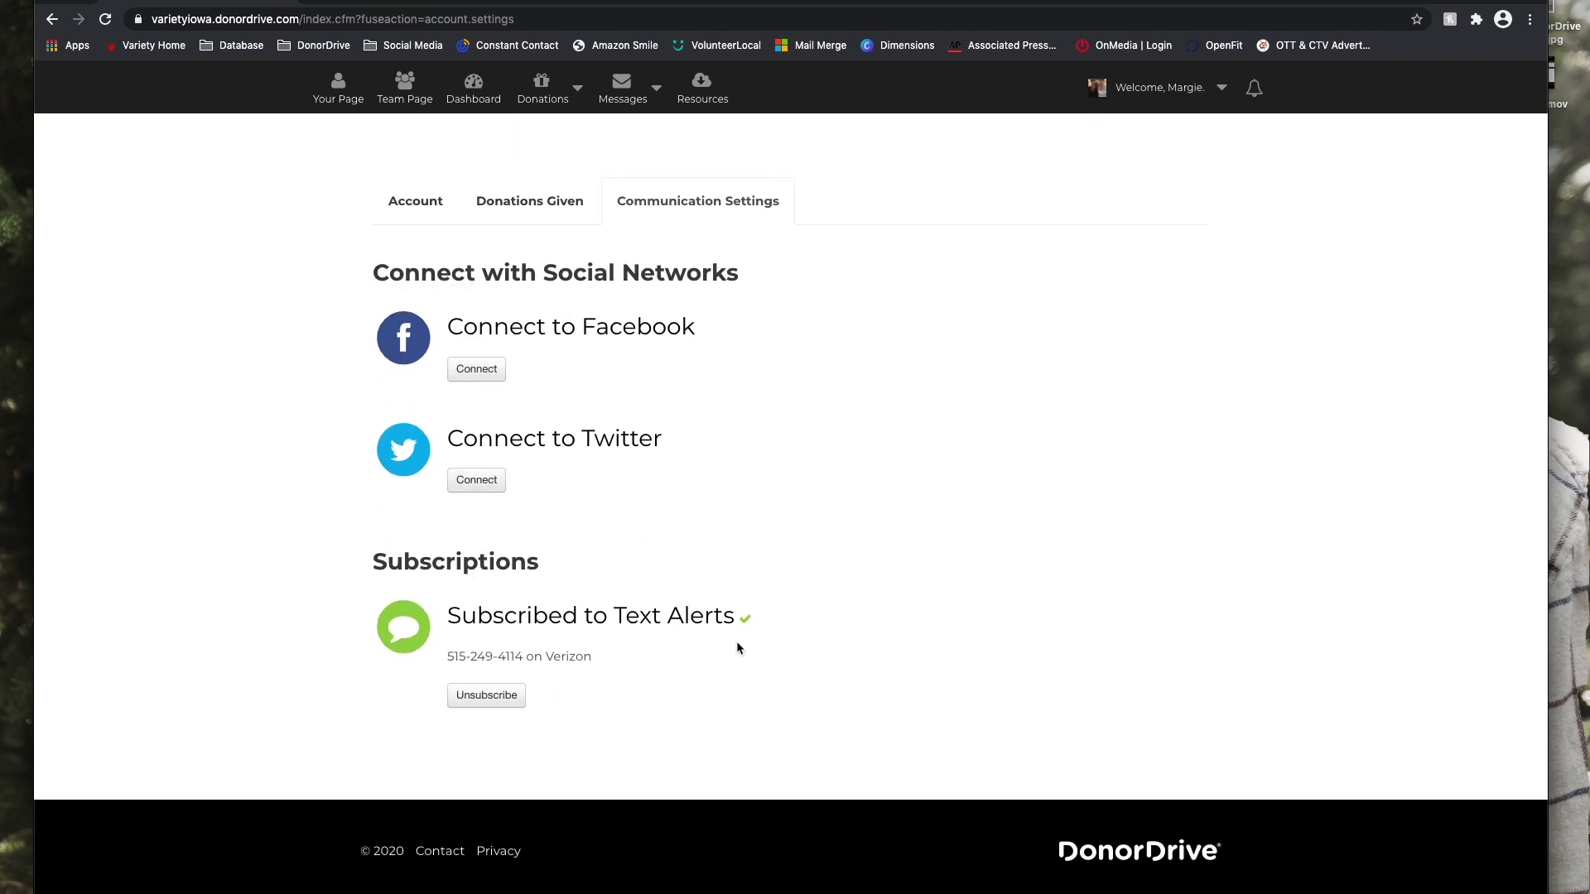
{"action": "scroll", "coordinate": [738, 648], "scroll_direction": "up", "scroll_amount": 4}
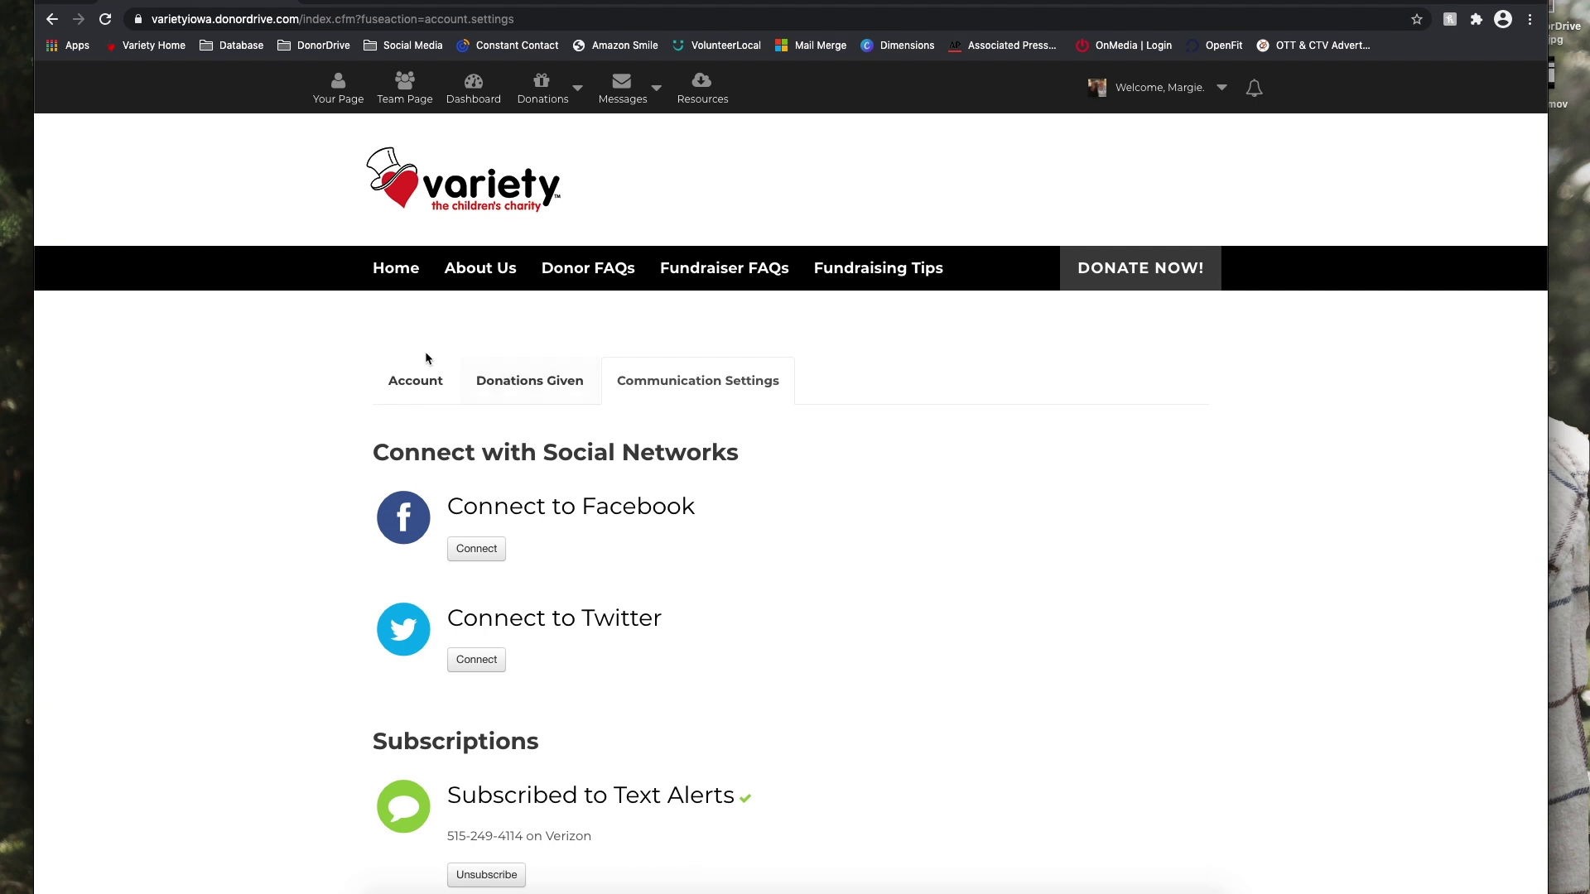
{"action": "left_click", "coordinate": [344, 100]}
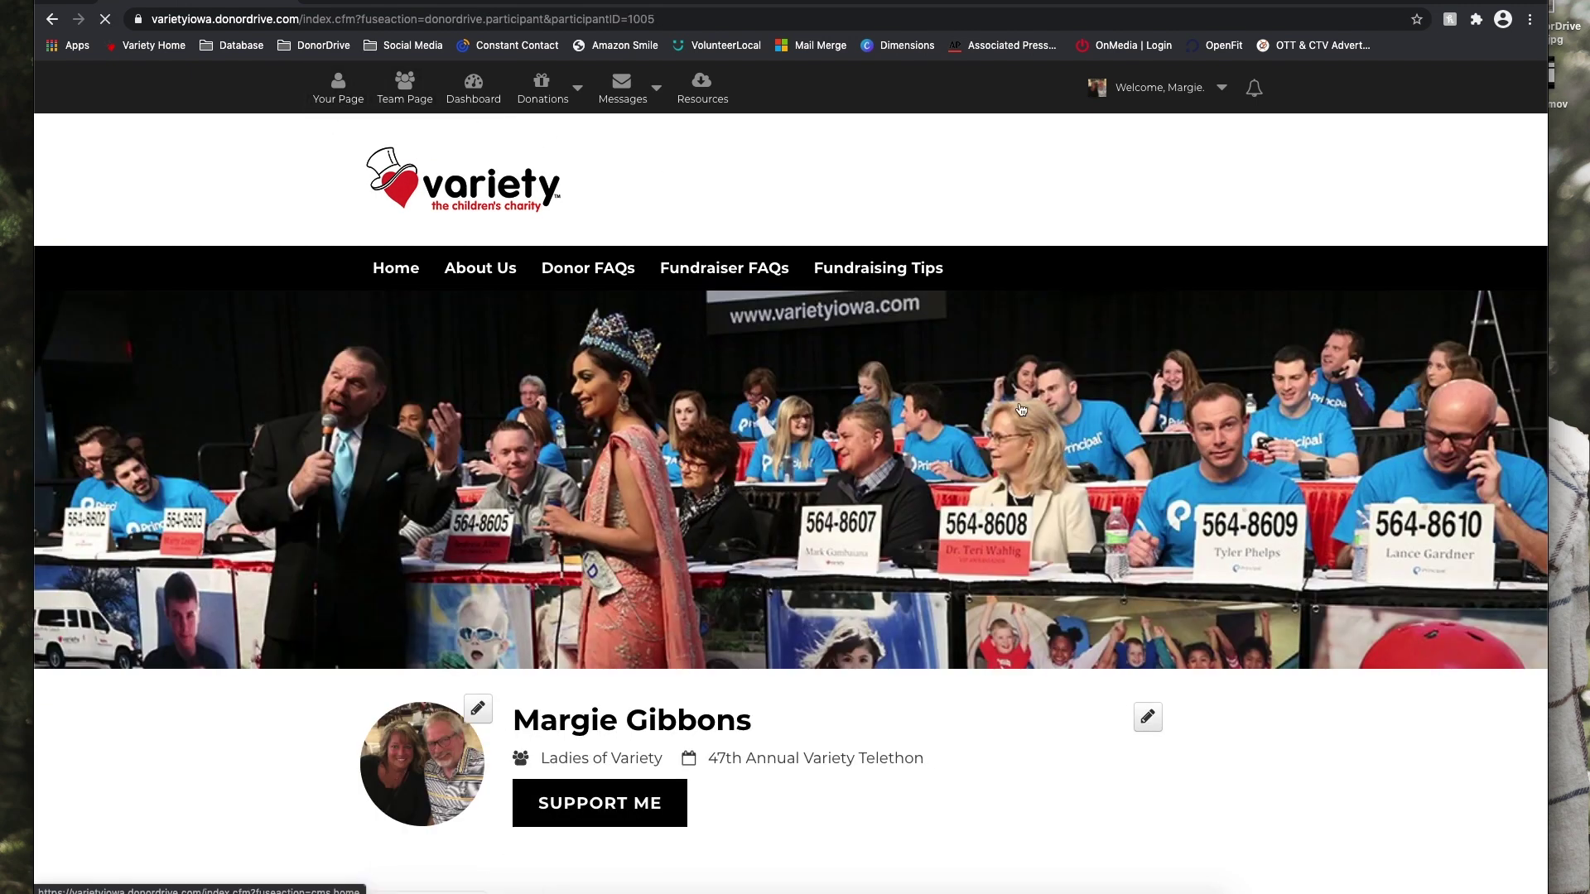
Read the Variety Telethon page story ($0 raised of $1,000), then go to Fundraiser FAQs.
{"action": "scroll", "coordinate": [330, 732], "scroll_direction": "down", "scroll_amount": 2}
{"action": "scroll", "coordinate": [331, 732], "scroll_direction": "down", "scroll_amount": 7}
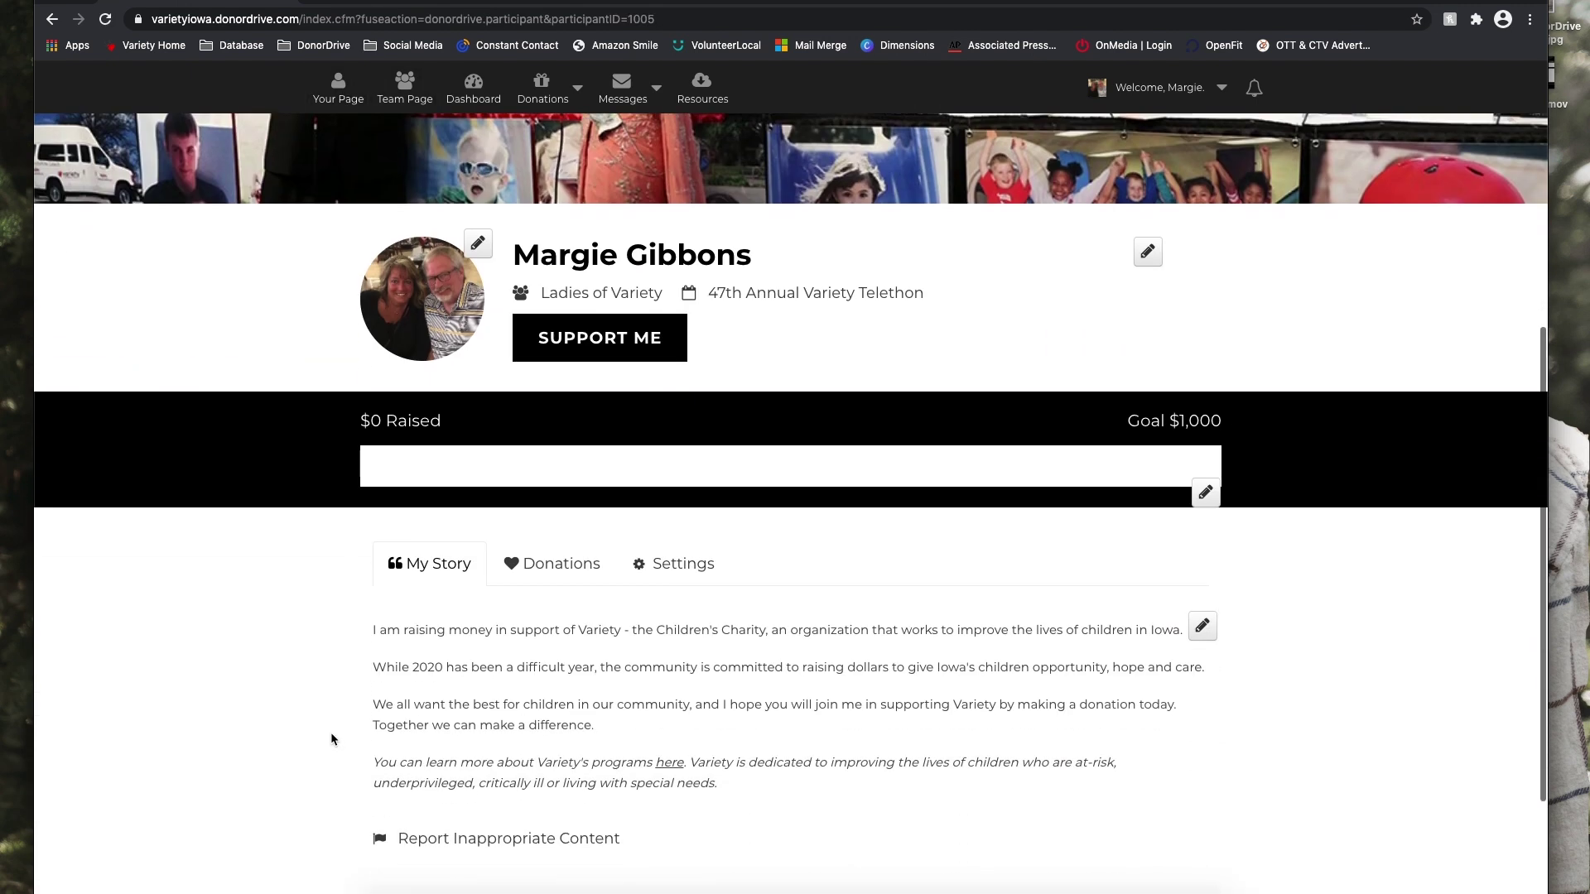
{"action": "scroll", "coordinate": [331, 737], "scroll_direction": "down", "scroll_amount": 1}
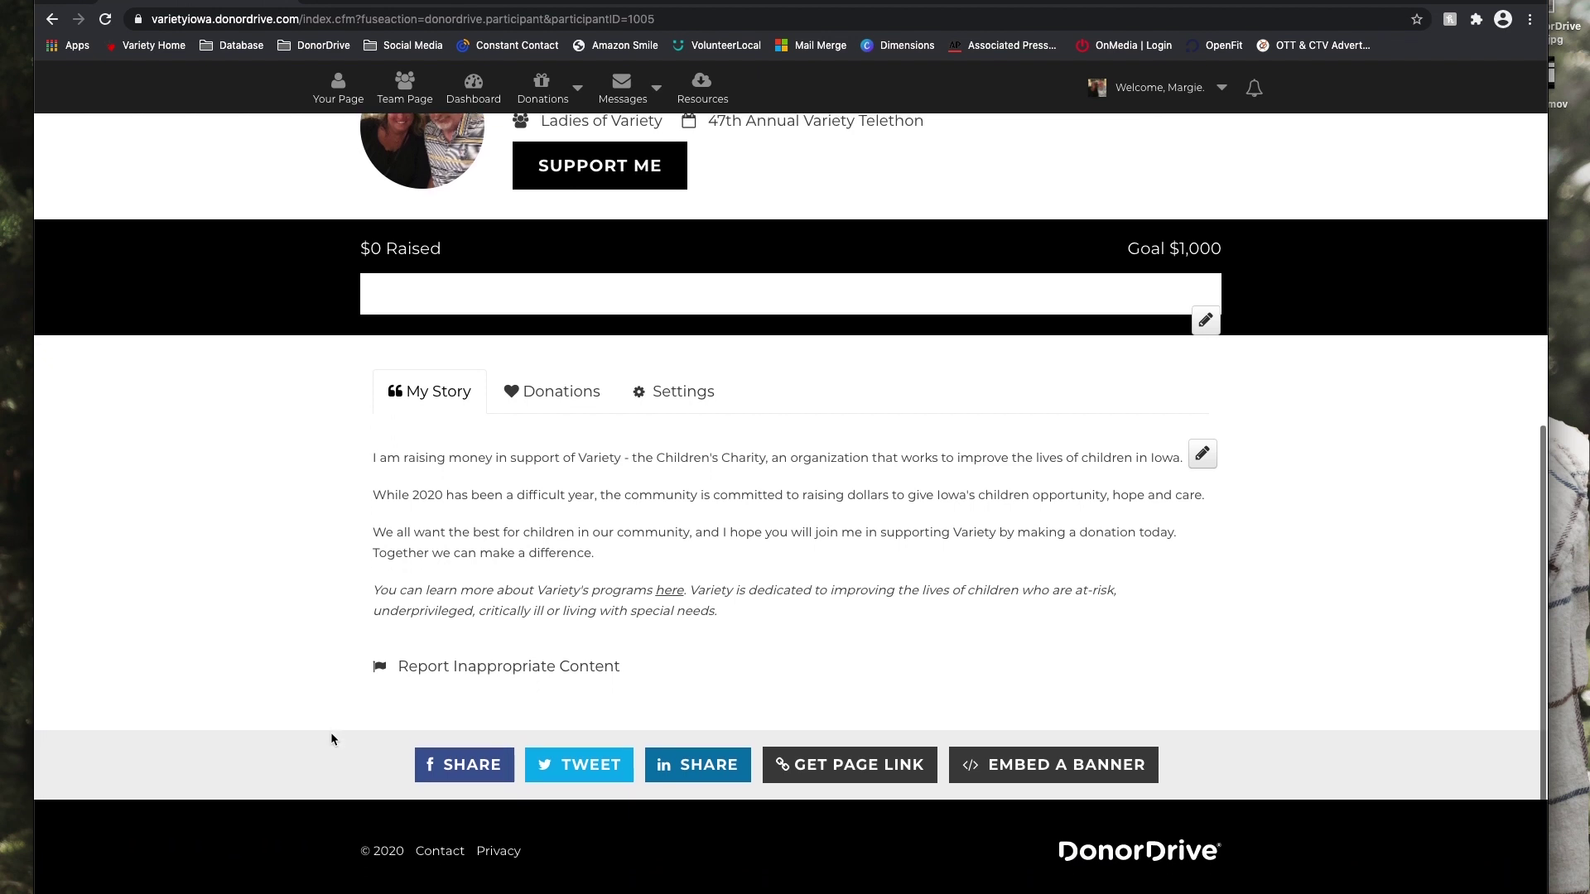
{"action": "scroll", "coordinate": [331, 732], "scroll_direction": "up", "scroll_amount": 8}
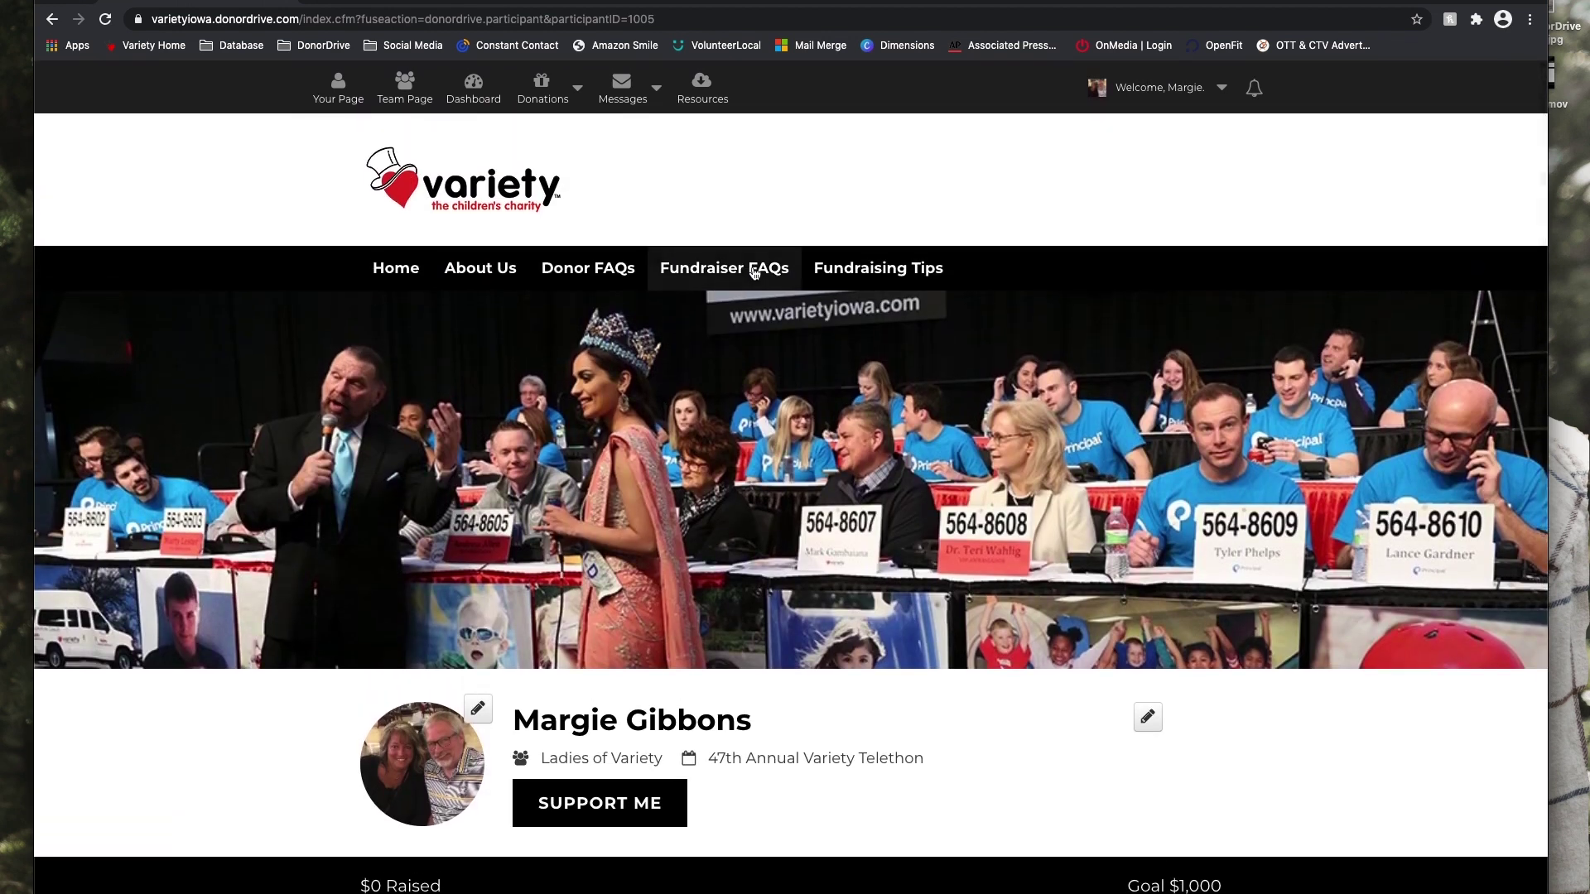
{"action": "left_click", "coordinate": [751, 265]}
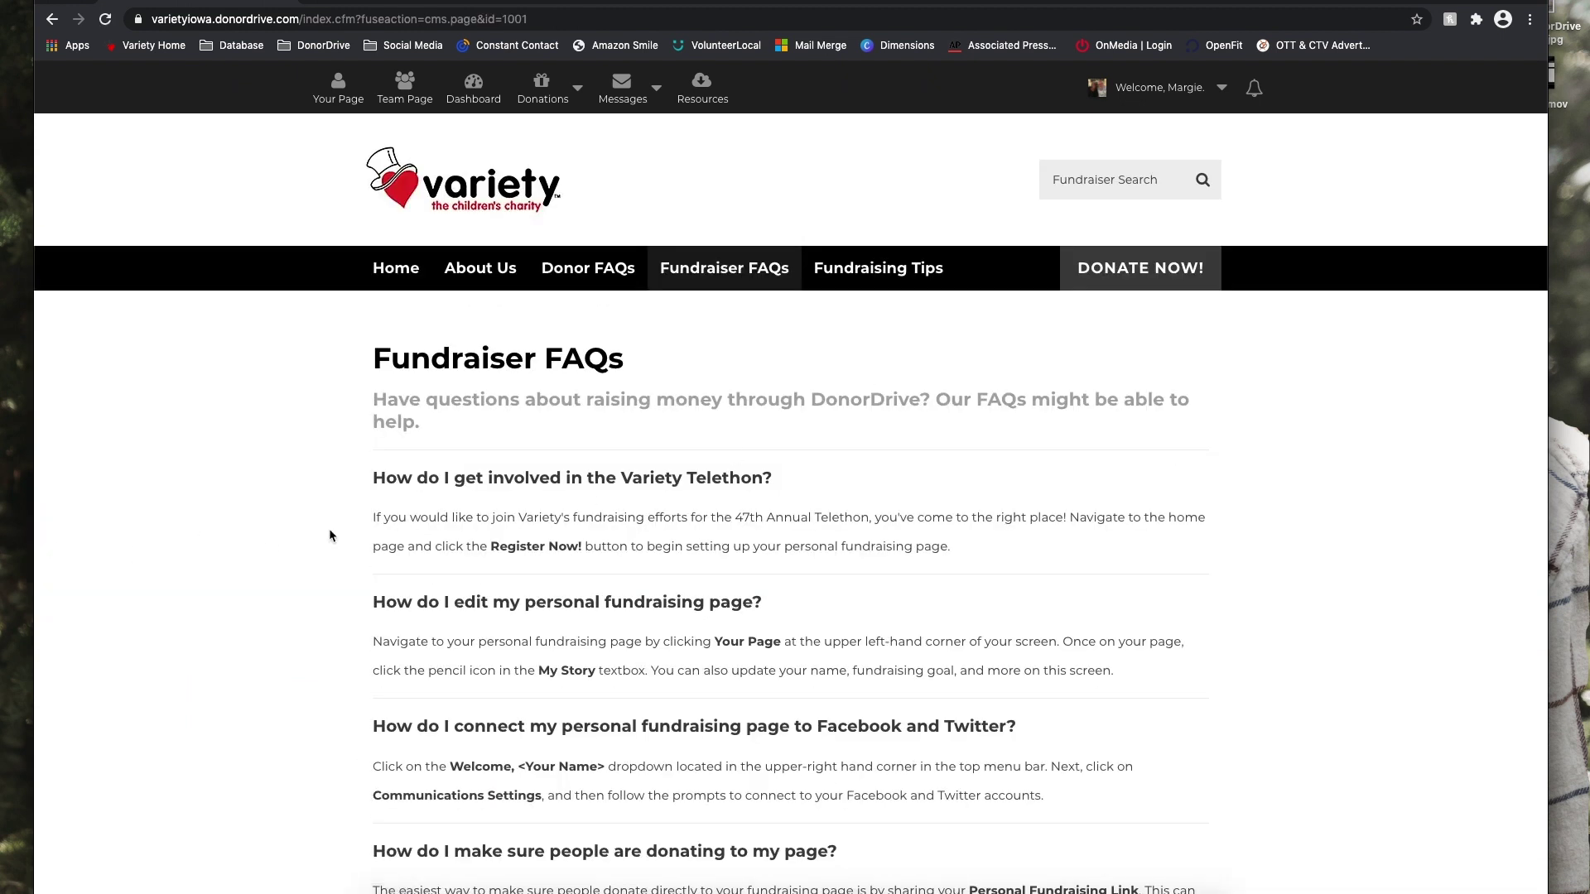
Read the FAQs on joining the telethon, editing pages and connecting social accounts.
{"action": "scroll", "coordinate": [316, 610], "scroll_direction": "down", "scroll_amount": 6}
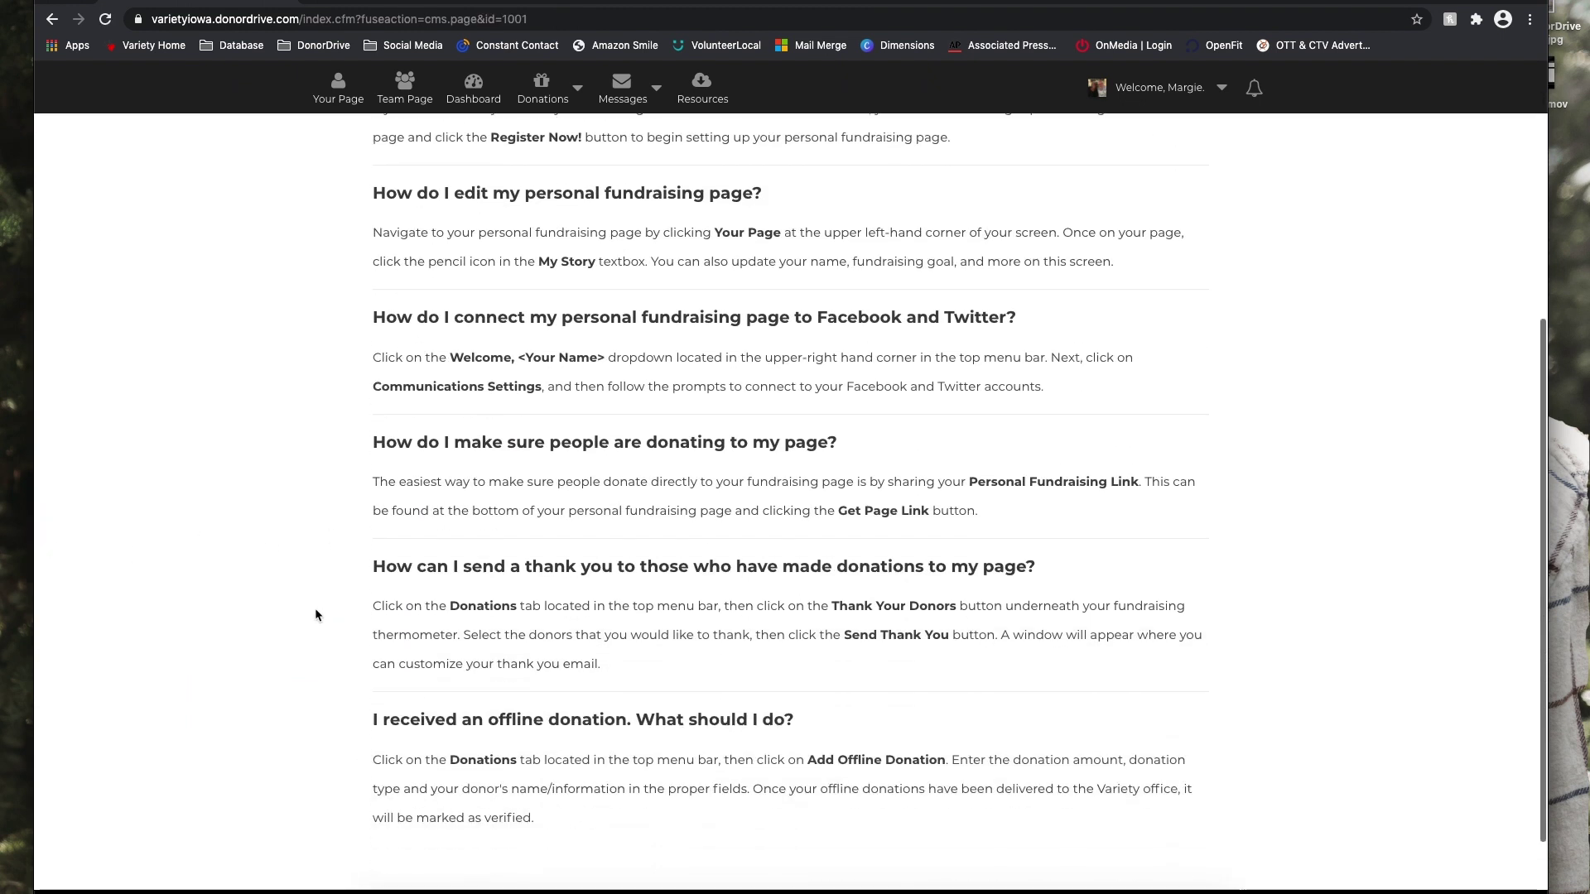
{"action": "scroll", "coordinate": [315, 615], "scroll_direction": "up", "scroll_amount": 3}
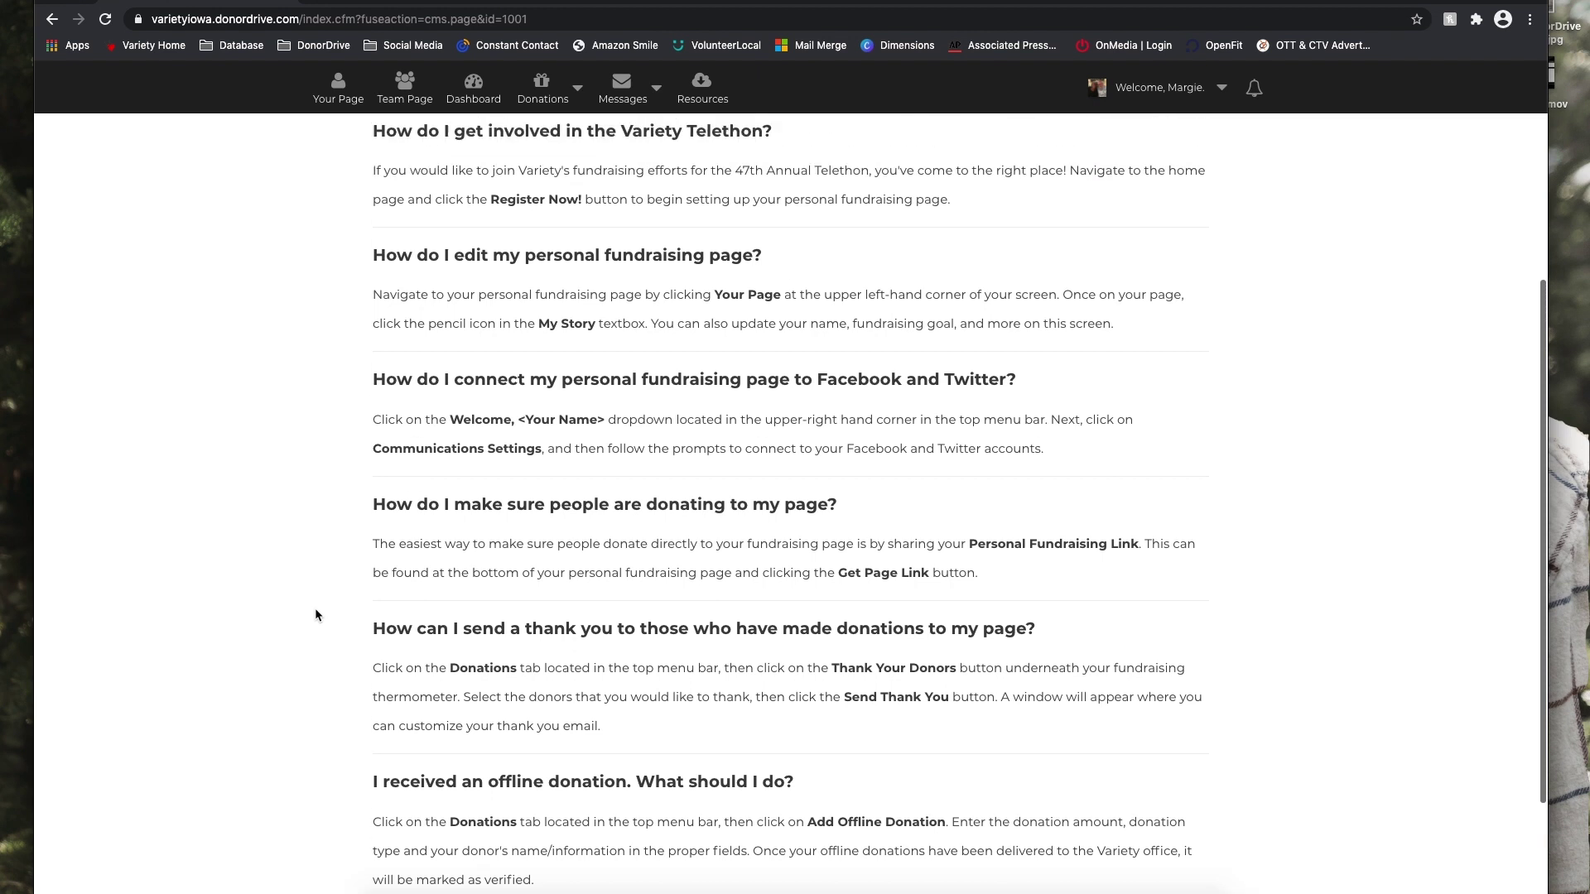
{"action": "scroll", "coordinate": [315, 615], "scroll_direction": "up", "scroll_amount": 4}
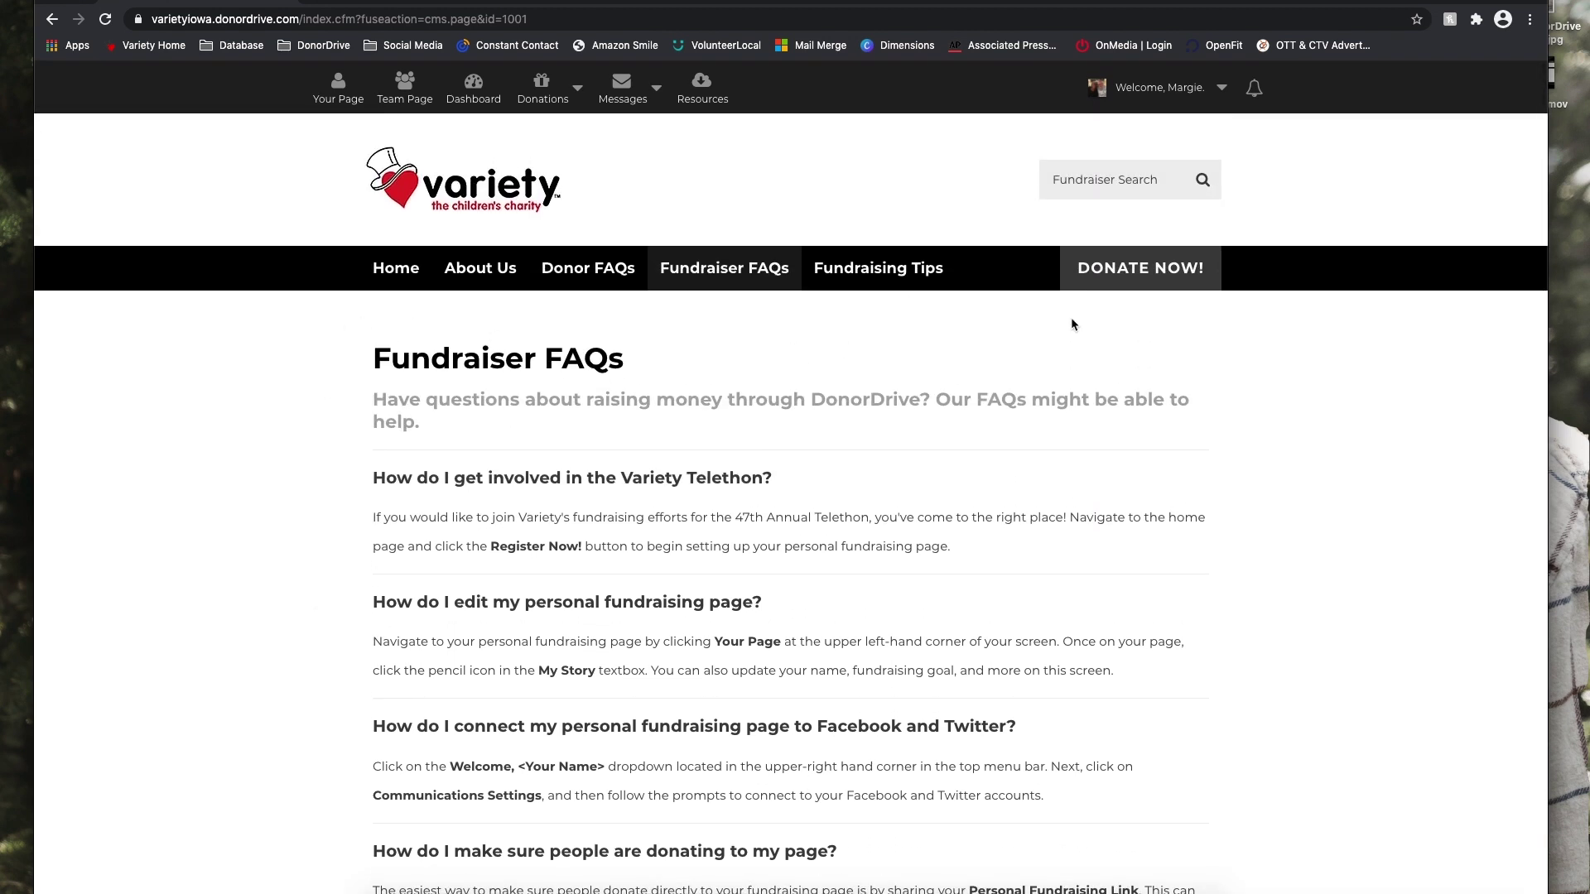
Log out from the Welcome menu, returning to the public 47th Annual Variety Telethon page.
{"action": "left_click", "coordinate": [1175, 89]}
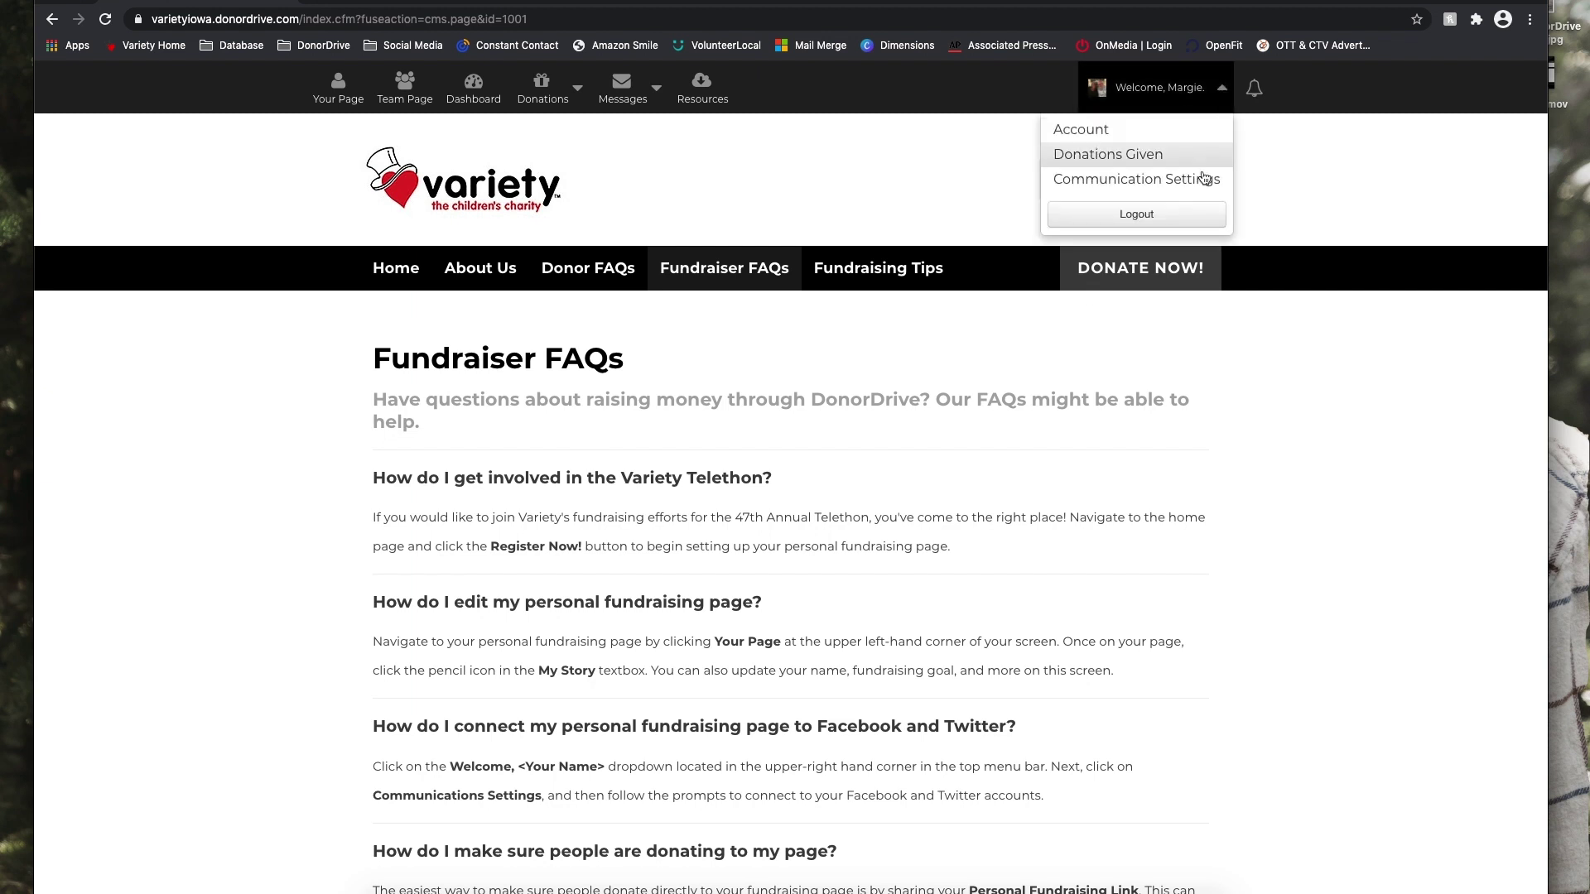
{"action": "left_click", "coordinate": [1186, 217]}
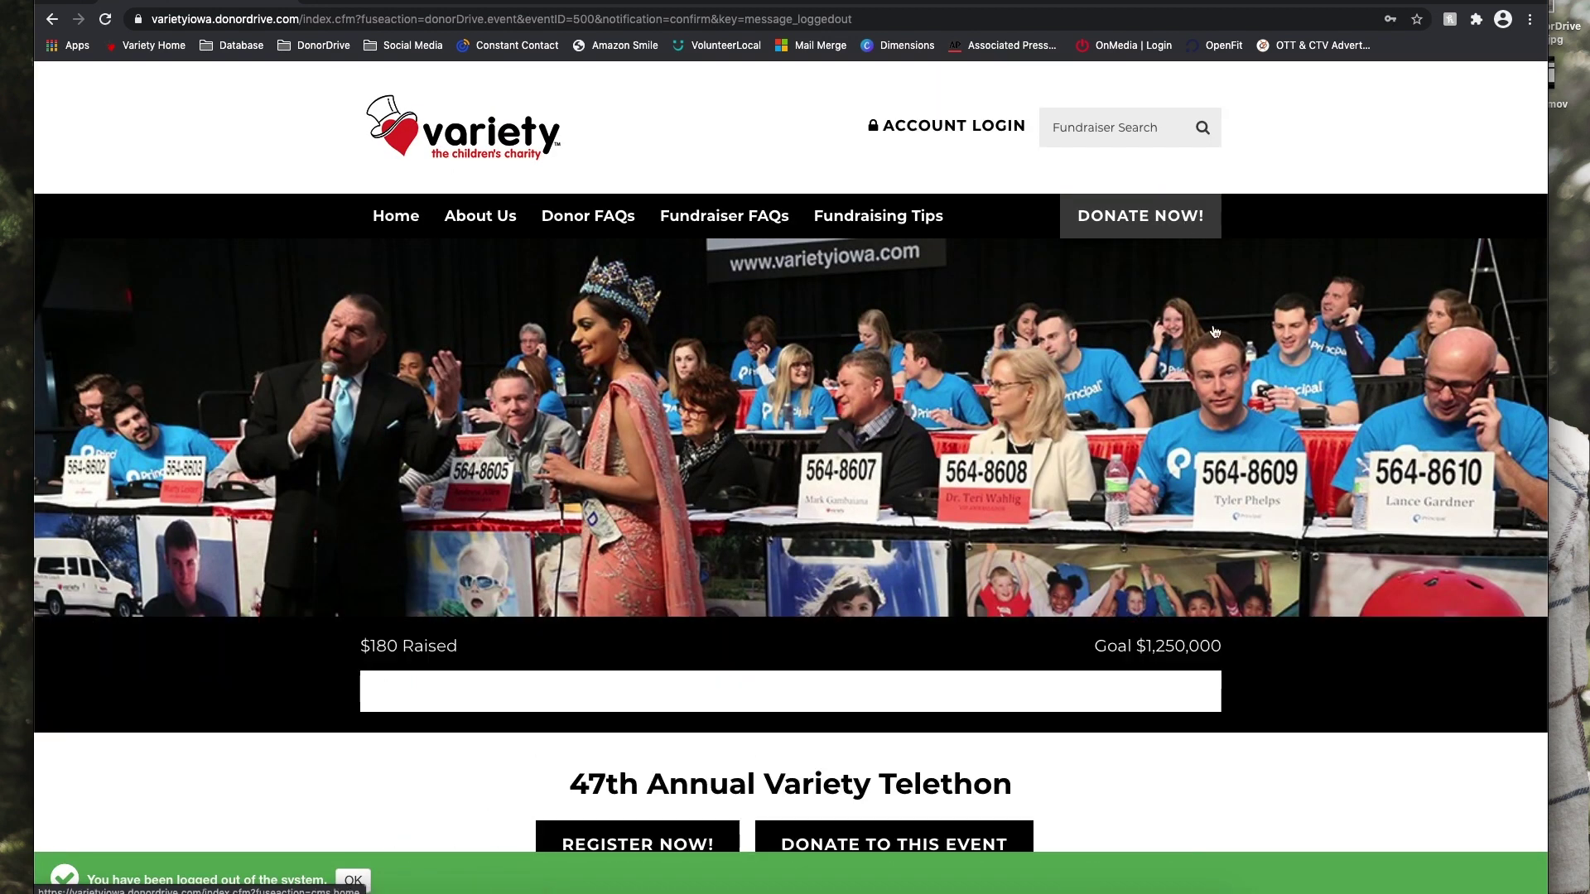
{"action": "scroll", "coordinate": [1328, 551], "scroll_direction": "down", "scroll_amount": 7}
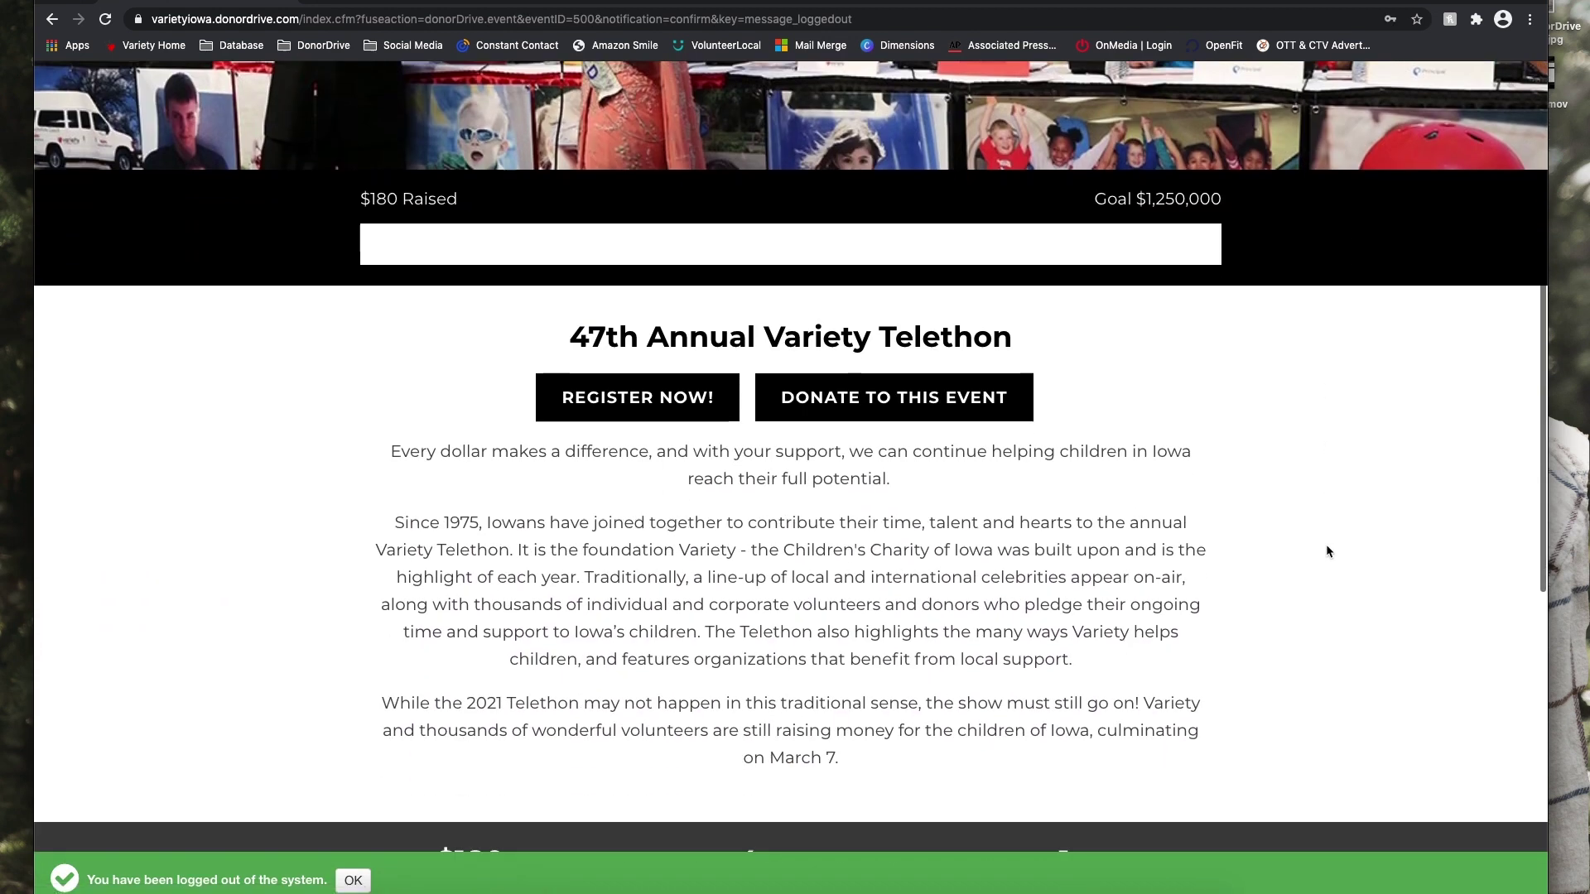